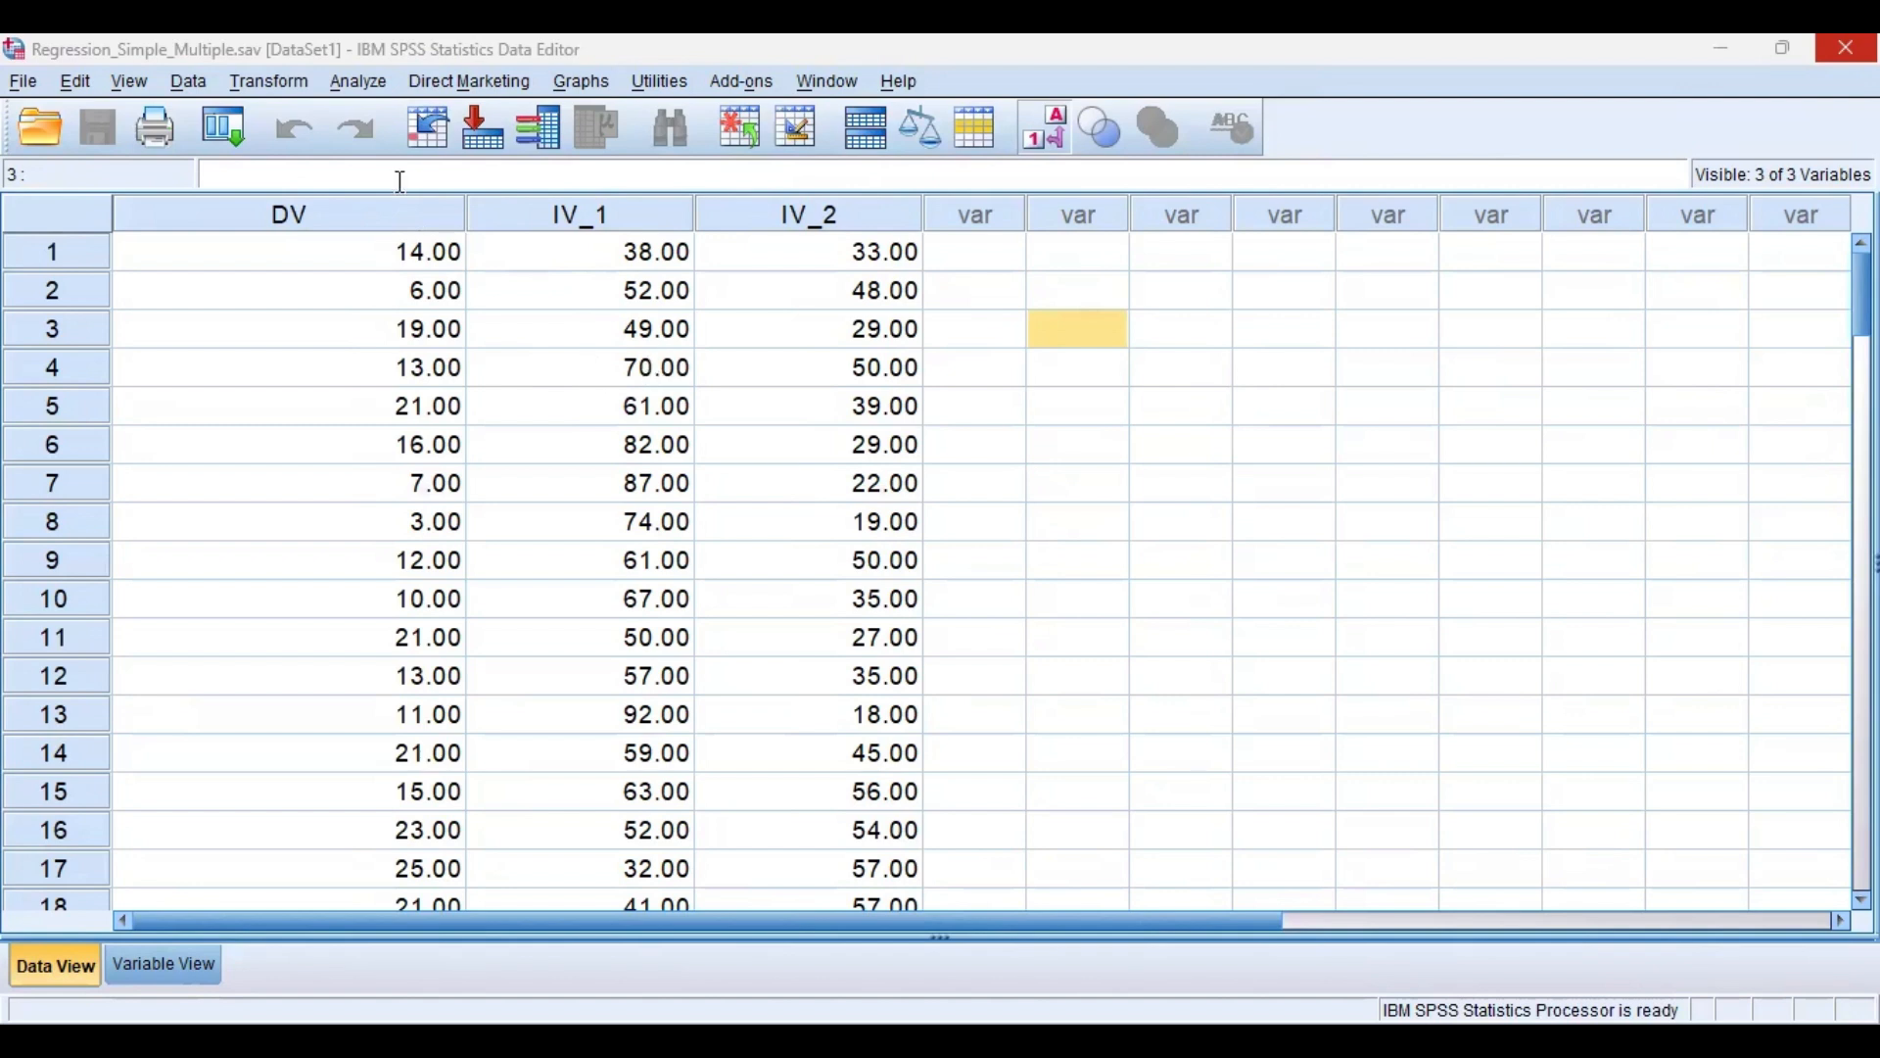
Start a linear regression analysis and assign DV as the dependent variable.
left_click(356, 87)
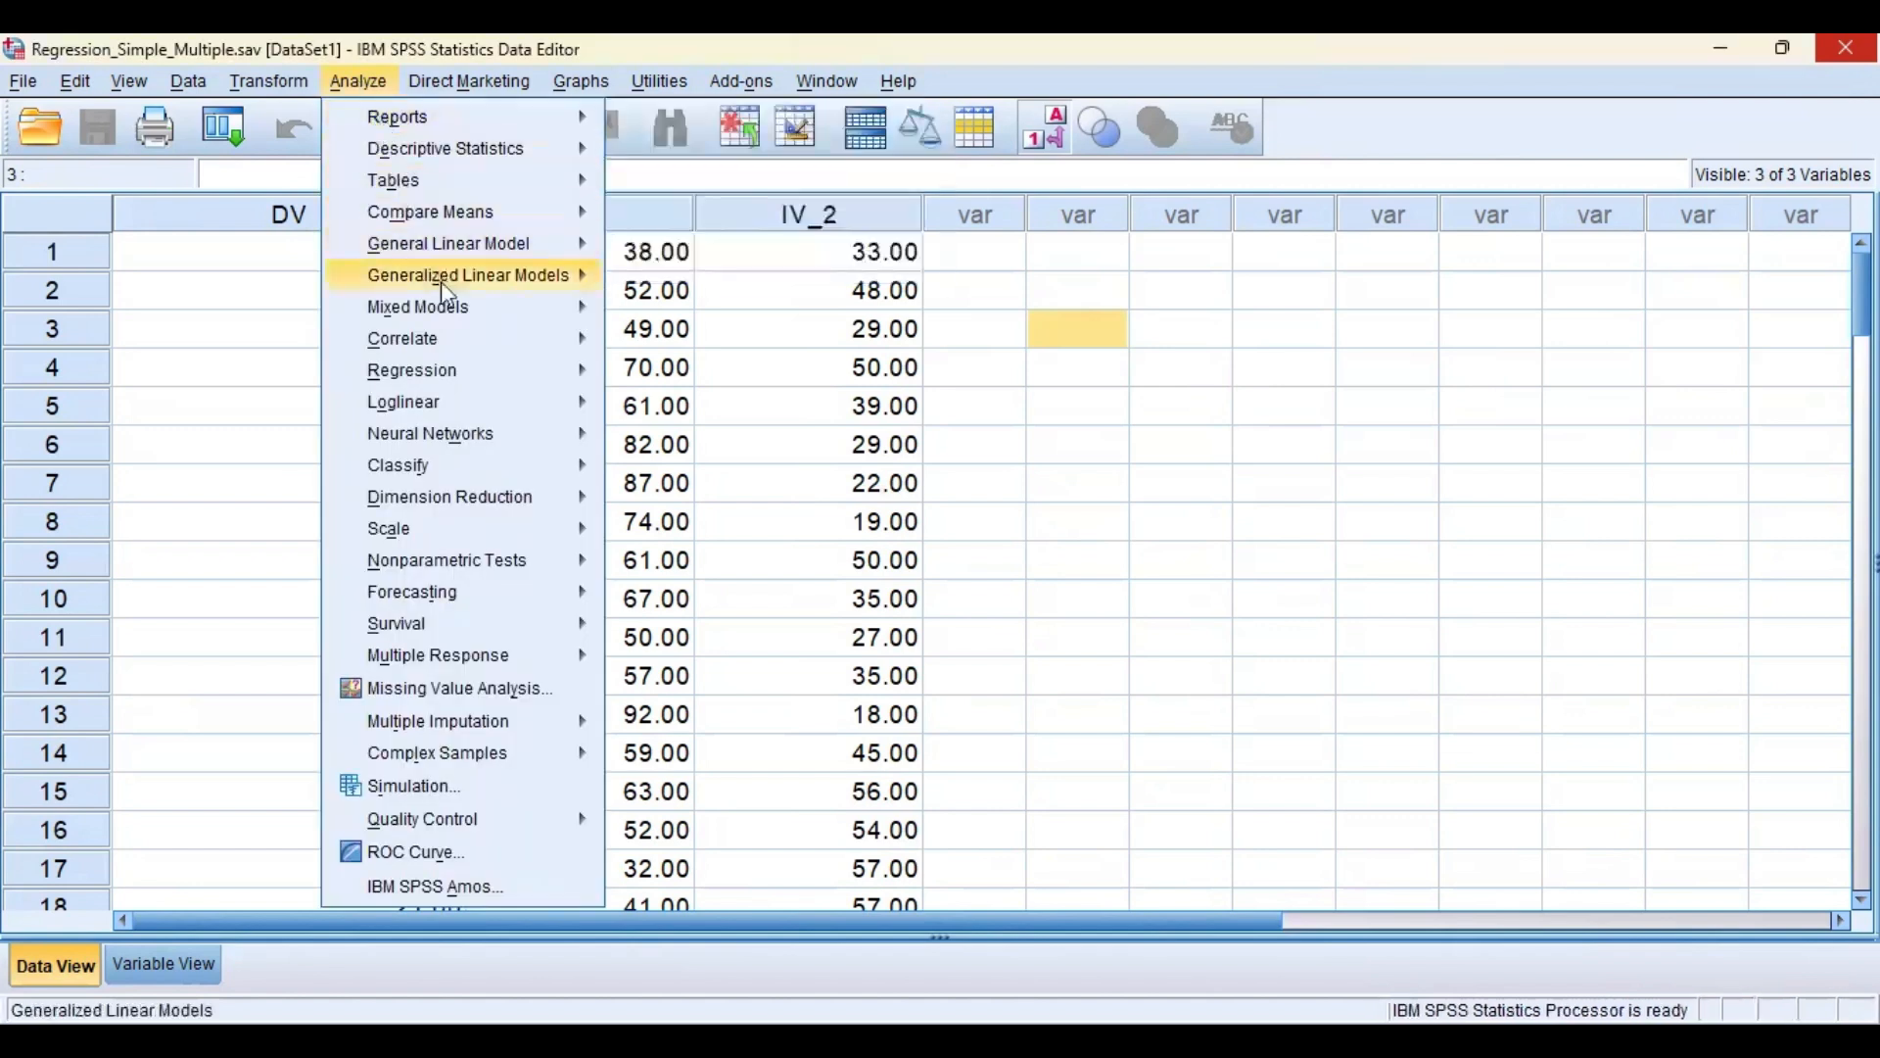
mouse_move(488, 364)
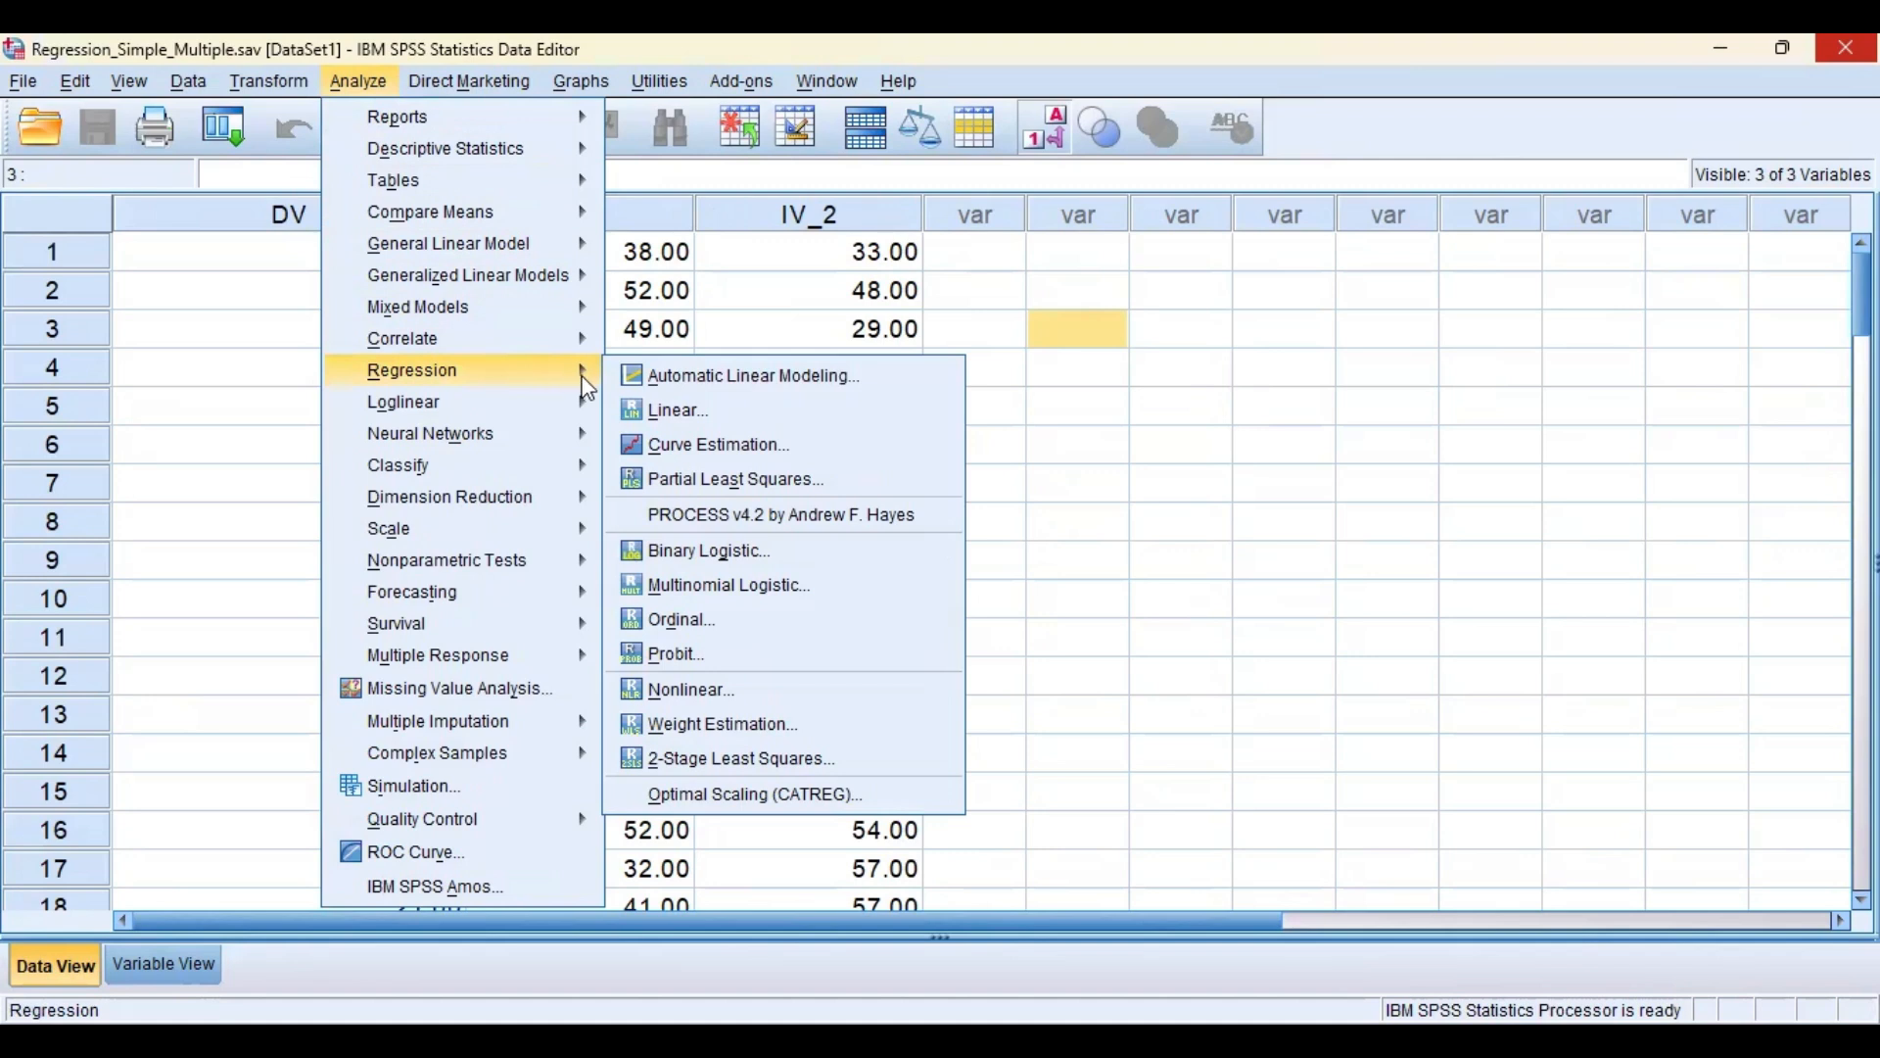
left_click(691, 420)
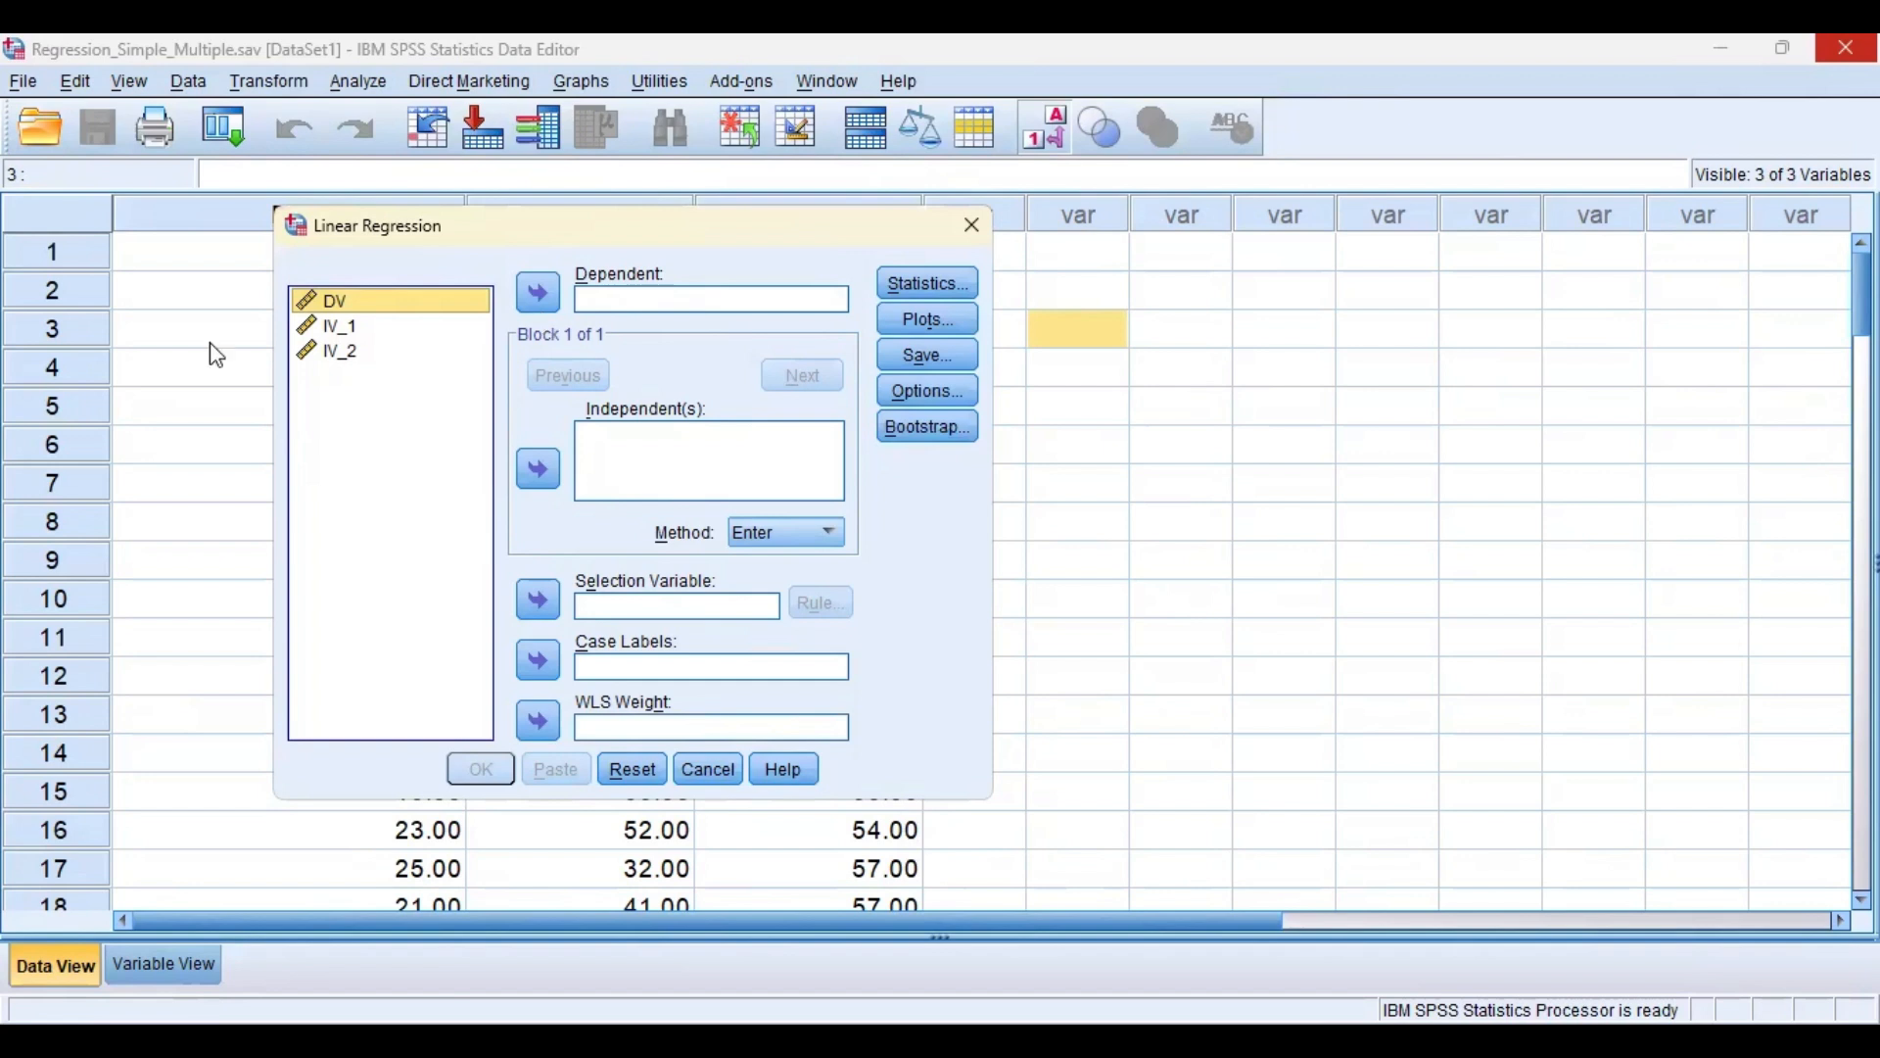
left_click(529, 307)
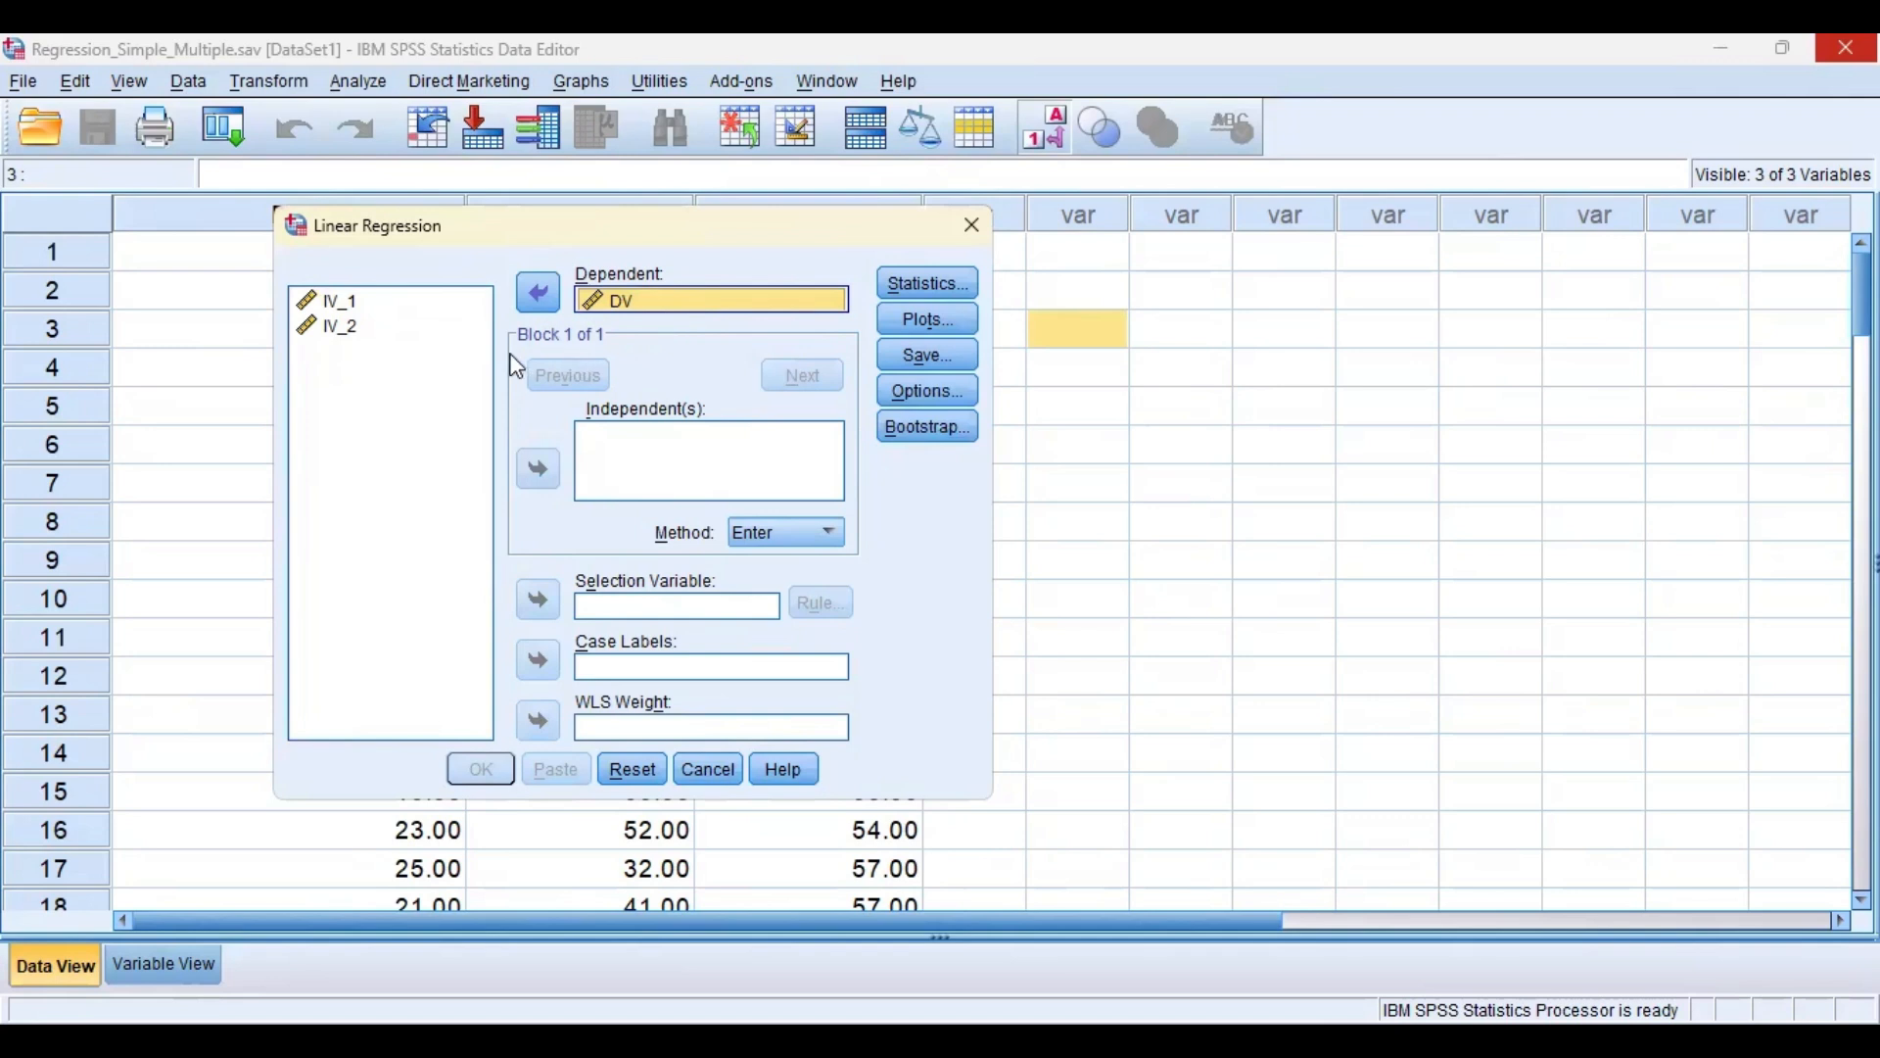
Add IV_1 and IV_2 as independent variables in the first block of the regression.
left_click(352, 302)
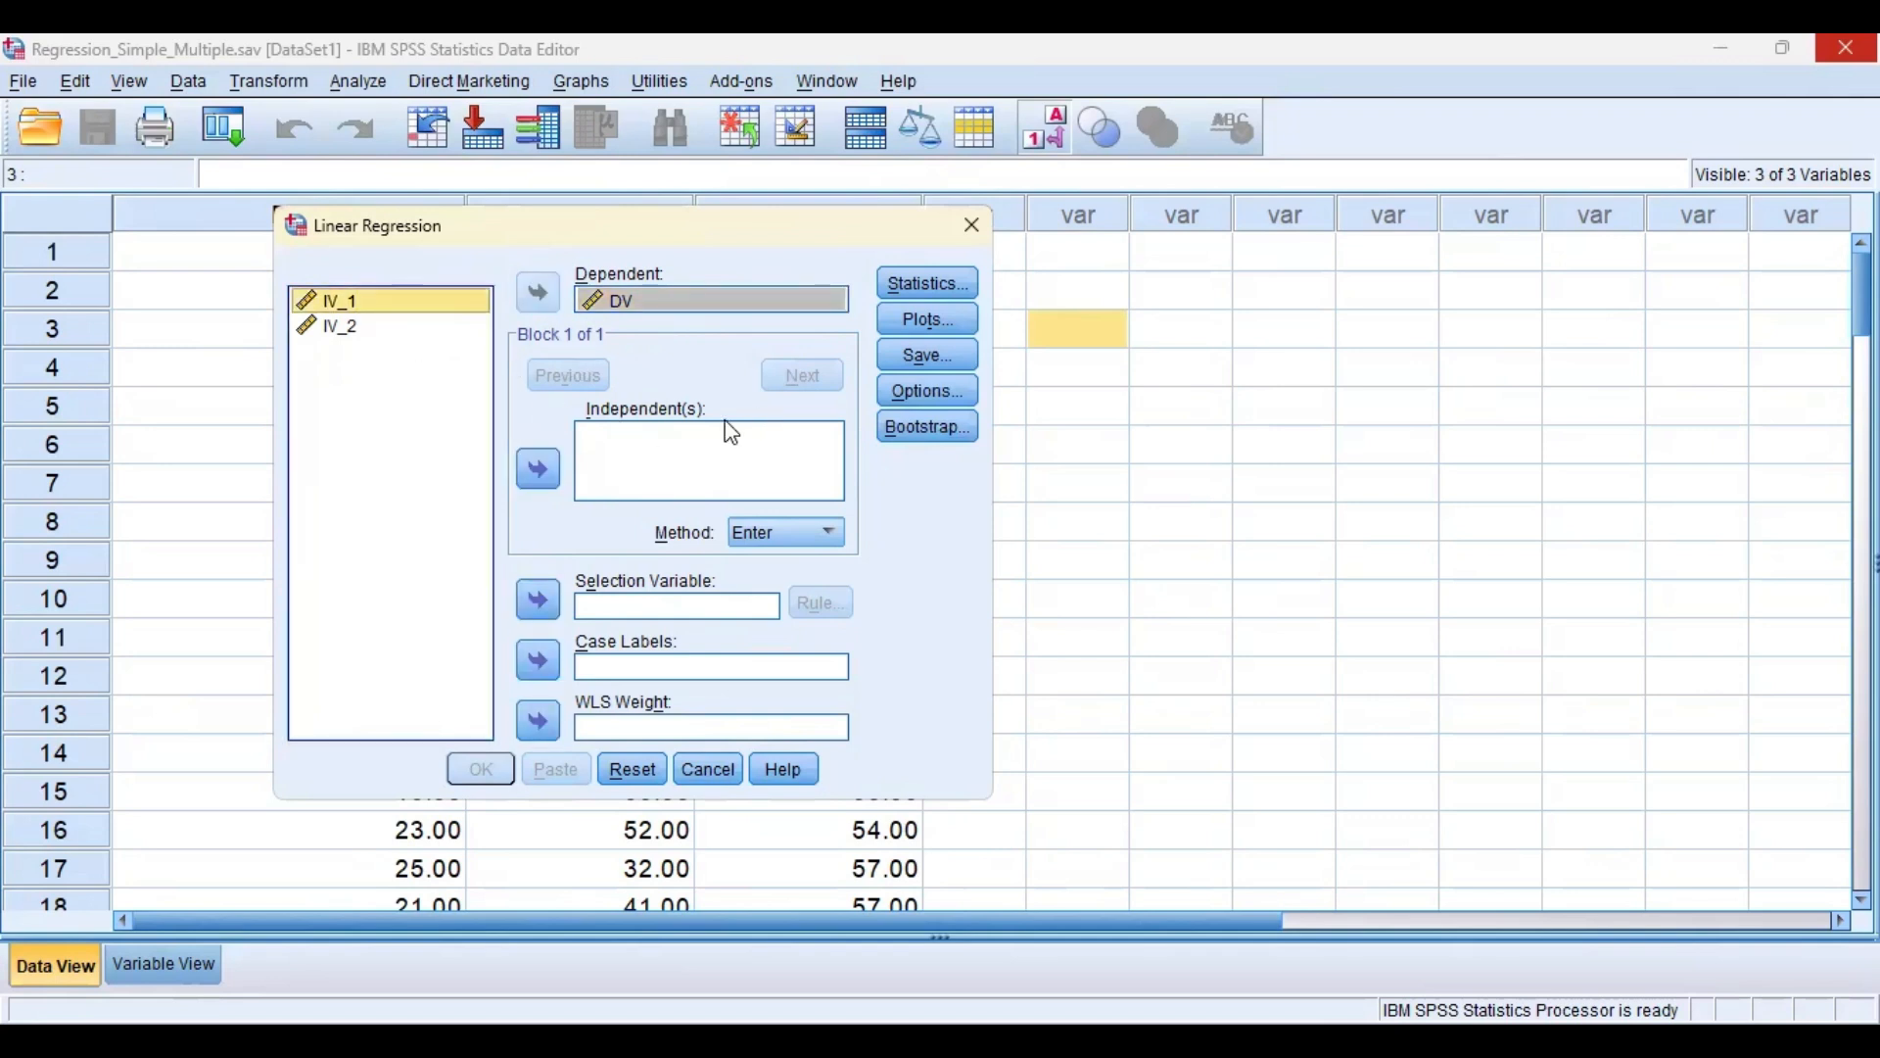
left_click(540, 471)
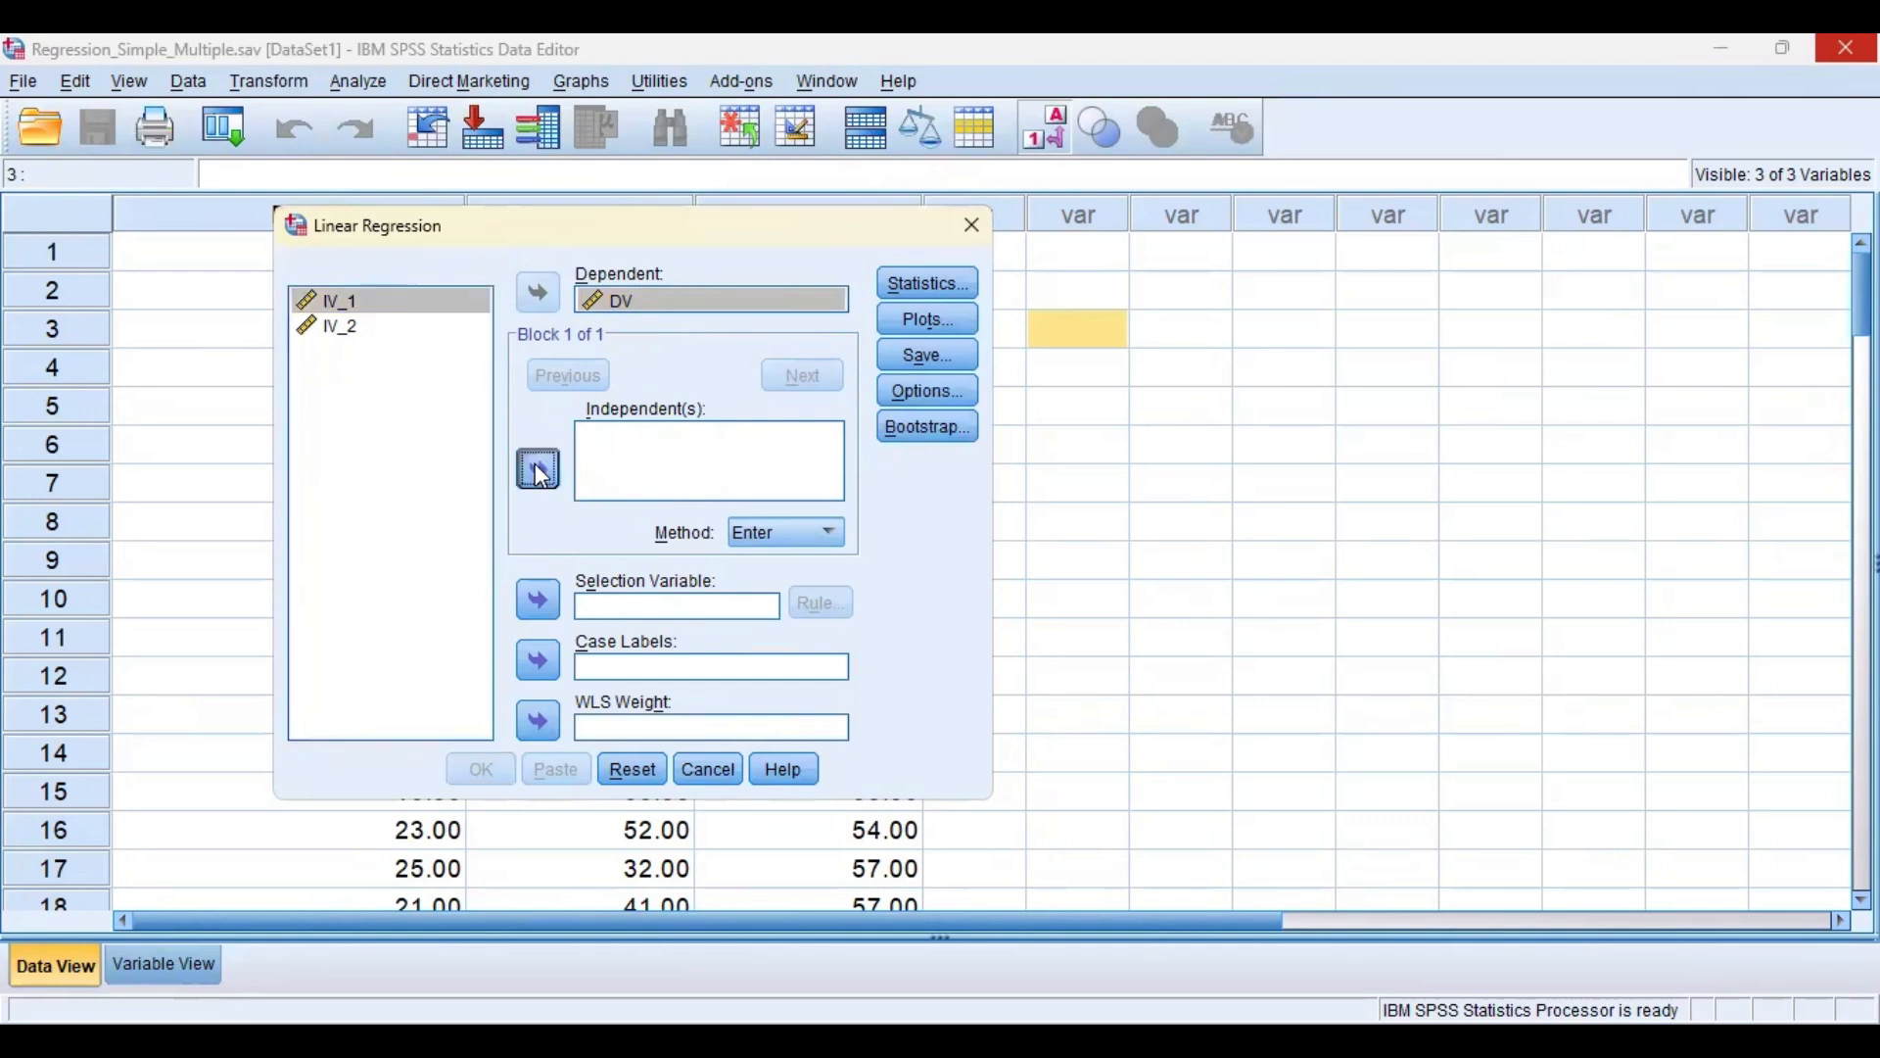
left_click(351, 326)
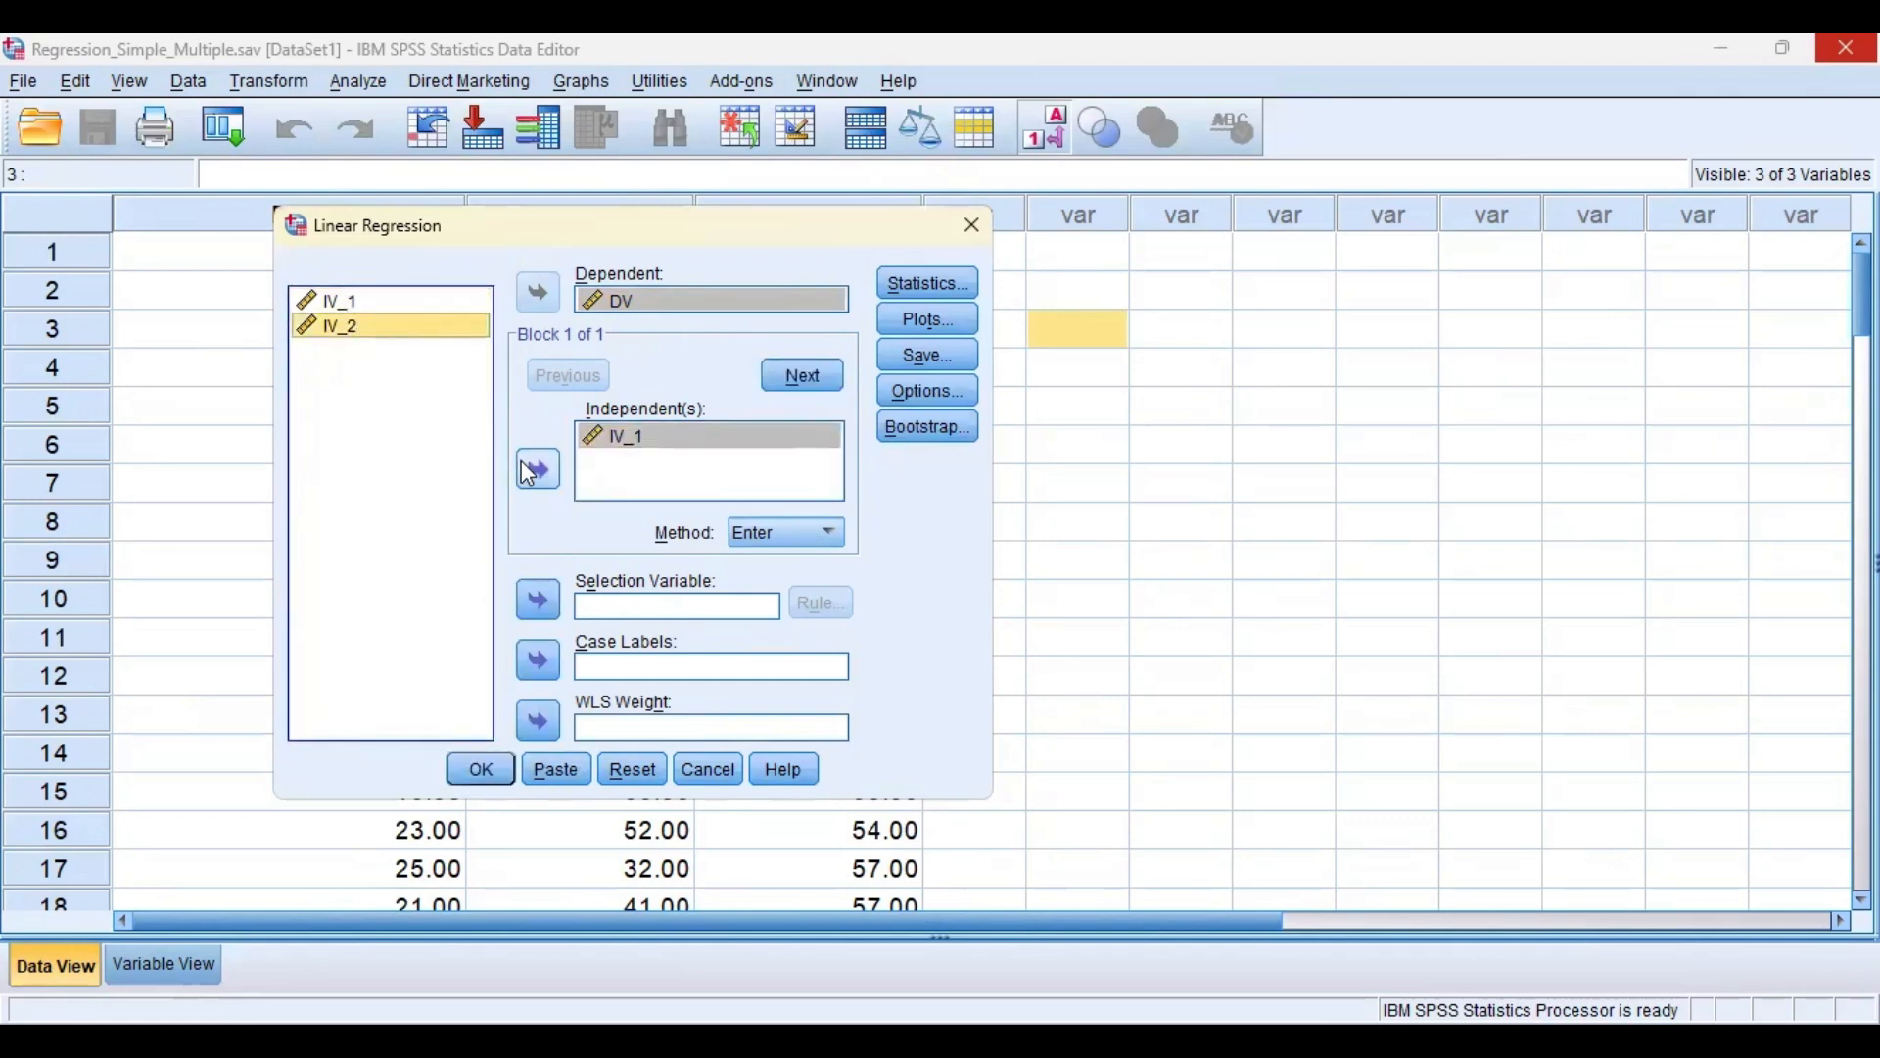
left_click(529, 475)
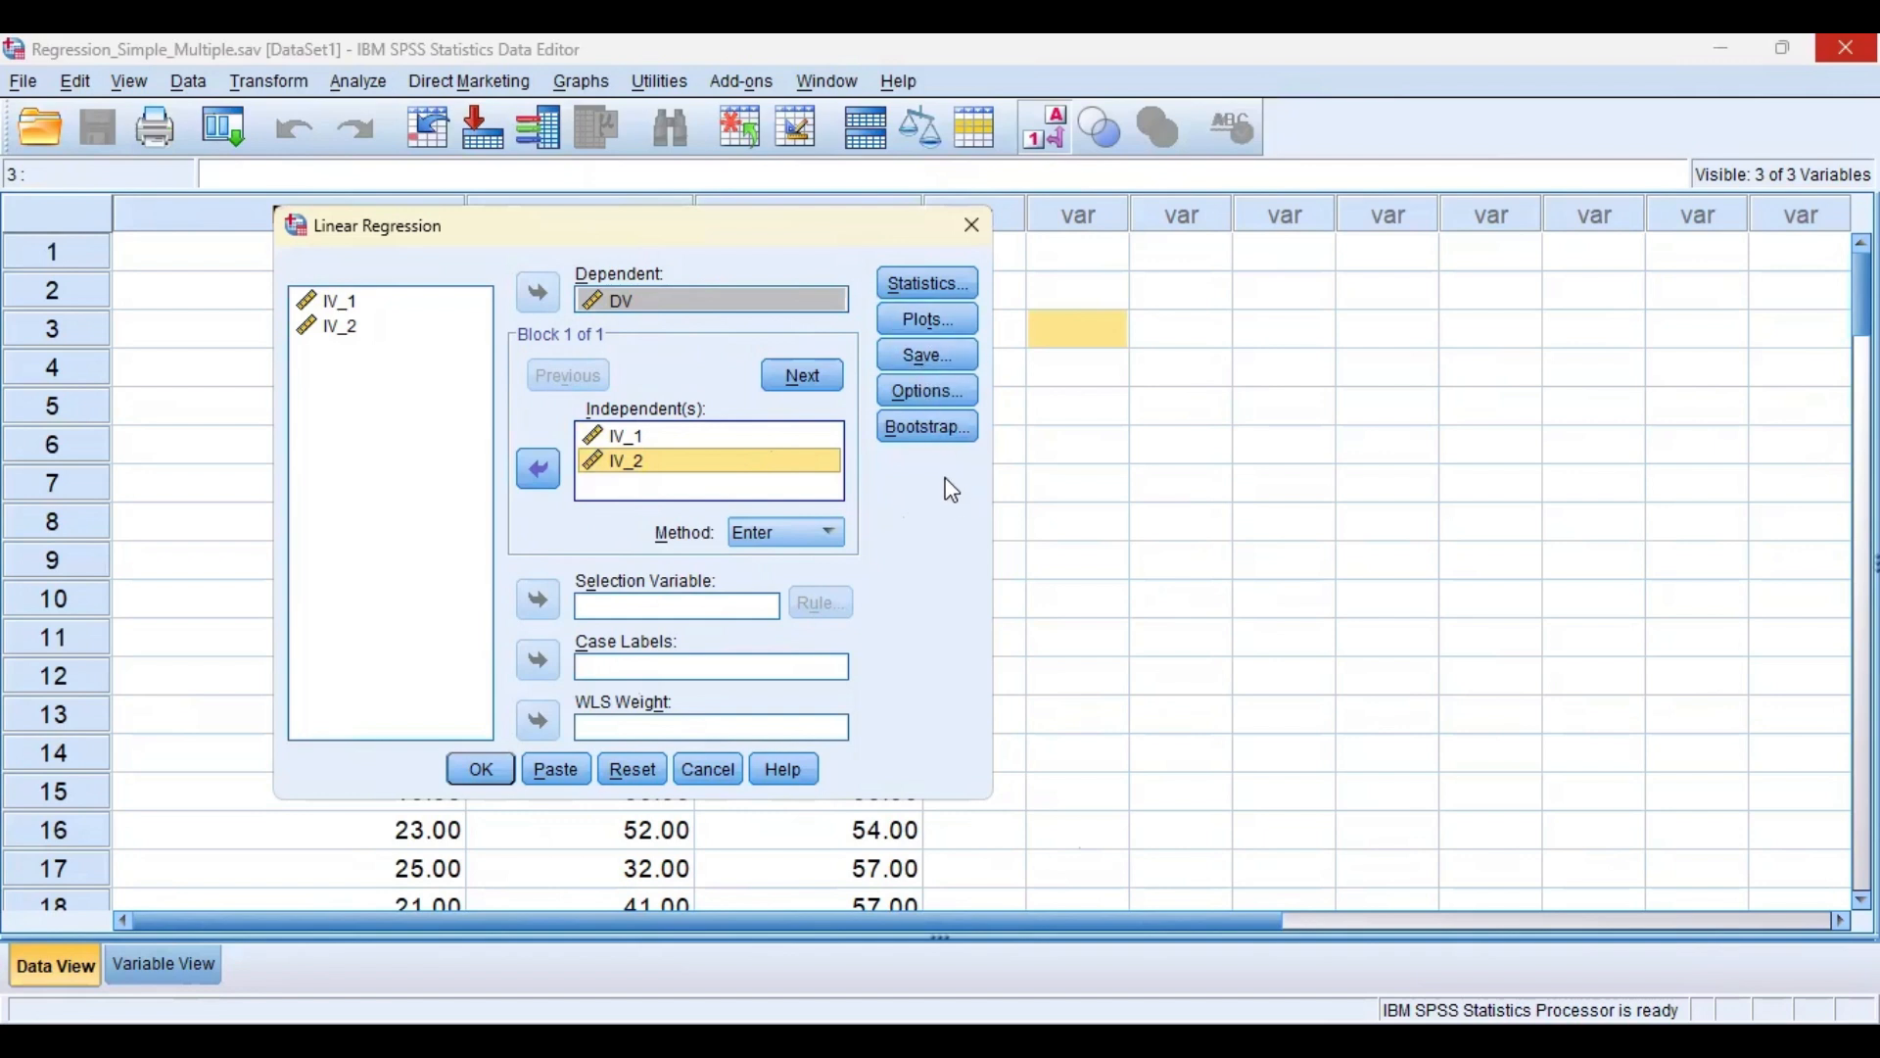
left_click(784, 306)
Request descriptives, collinearity diagnostics, Durbin-Watson and casewise diagnostics in the regression statistics, keeping outliers outside 3 standard deviations.
left_click(914, 286)
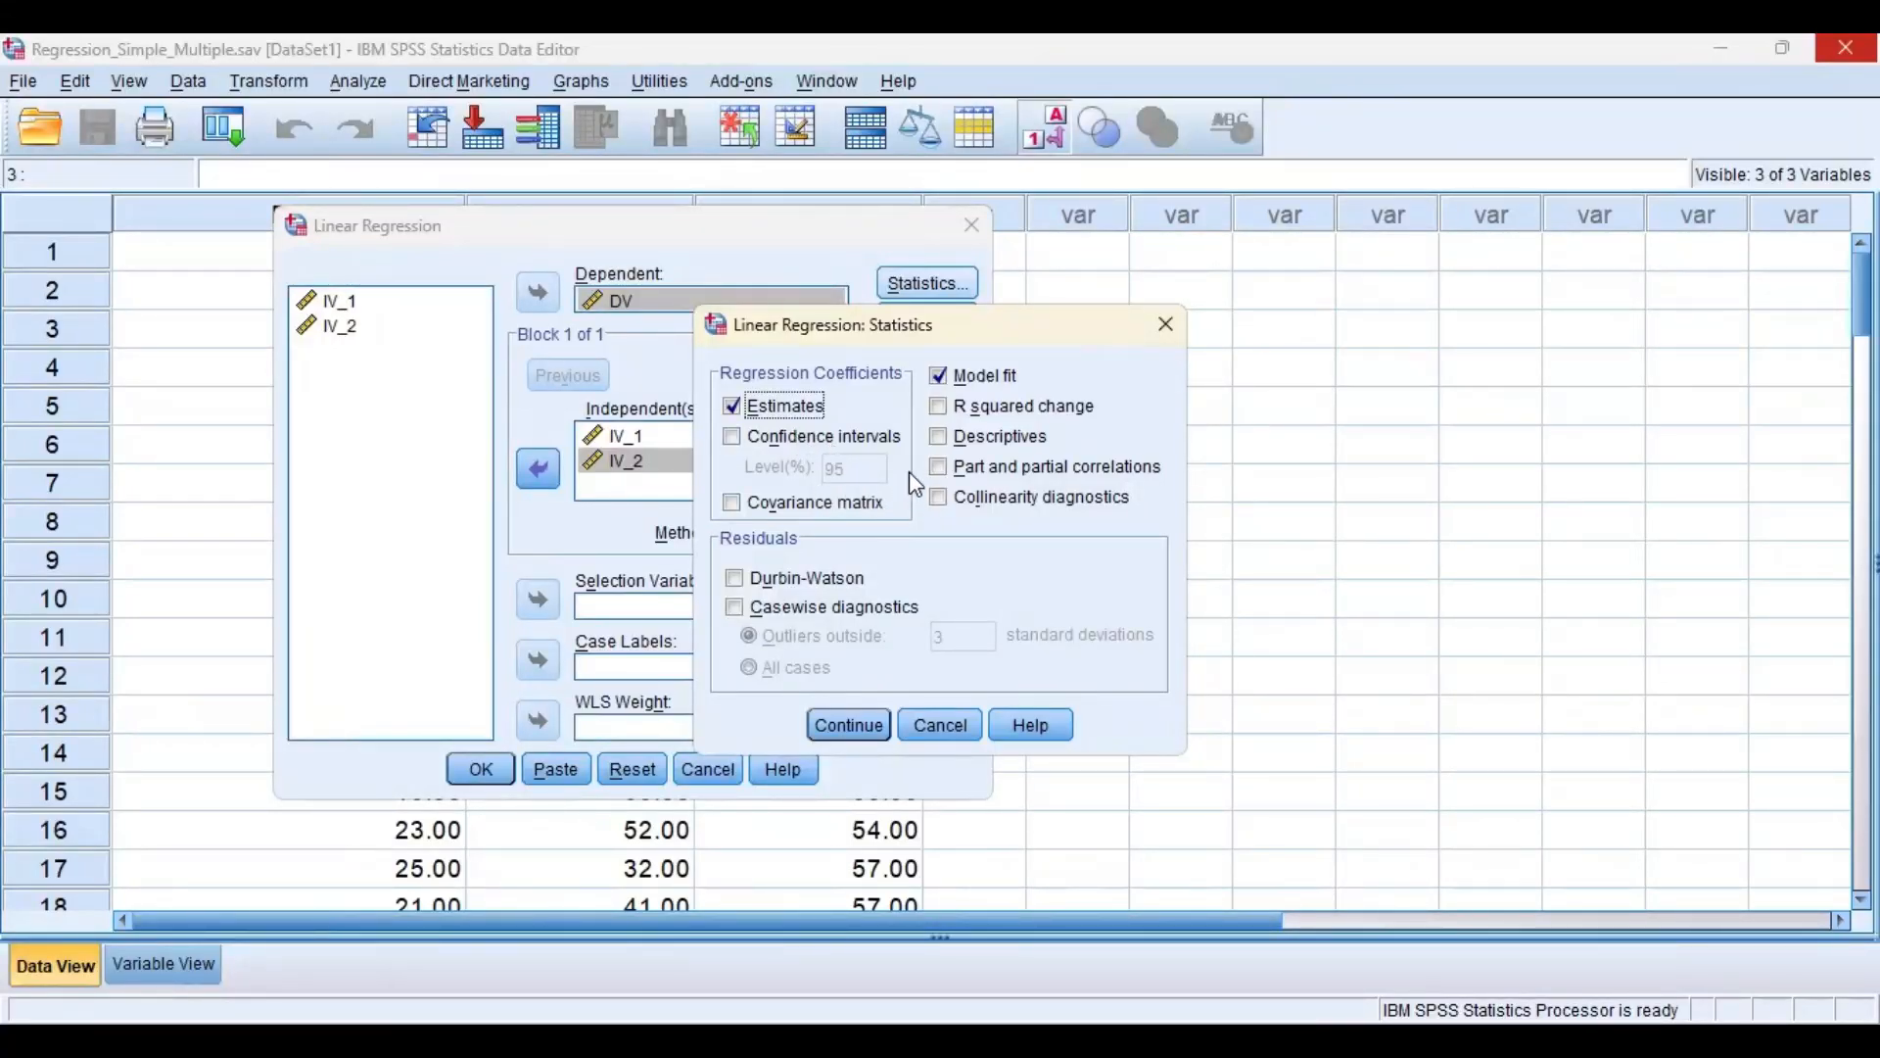
left_click(987, 441)
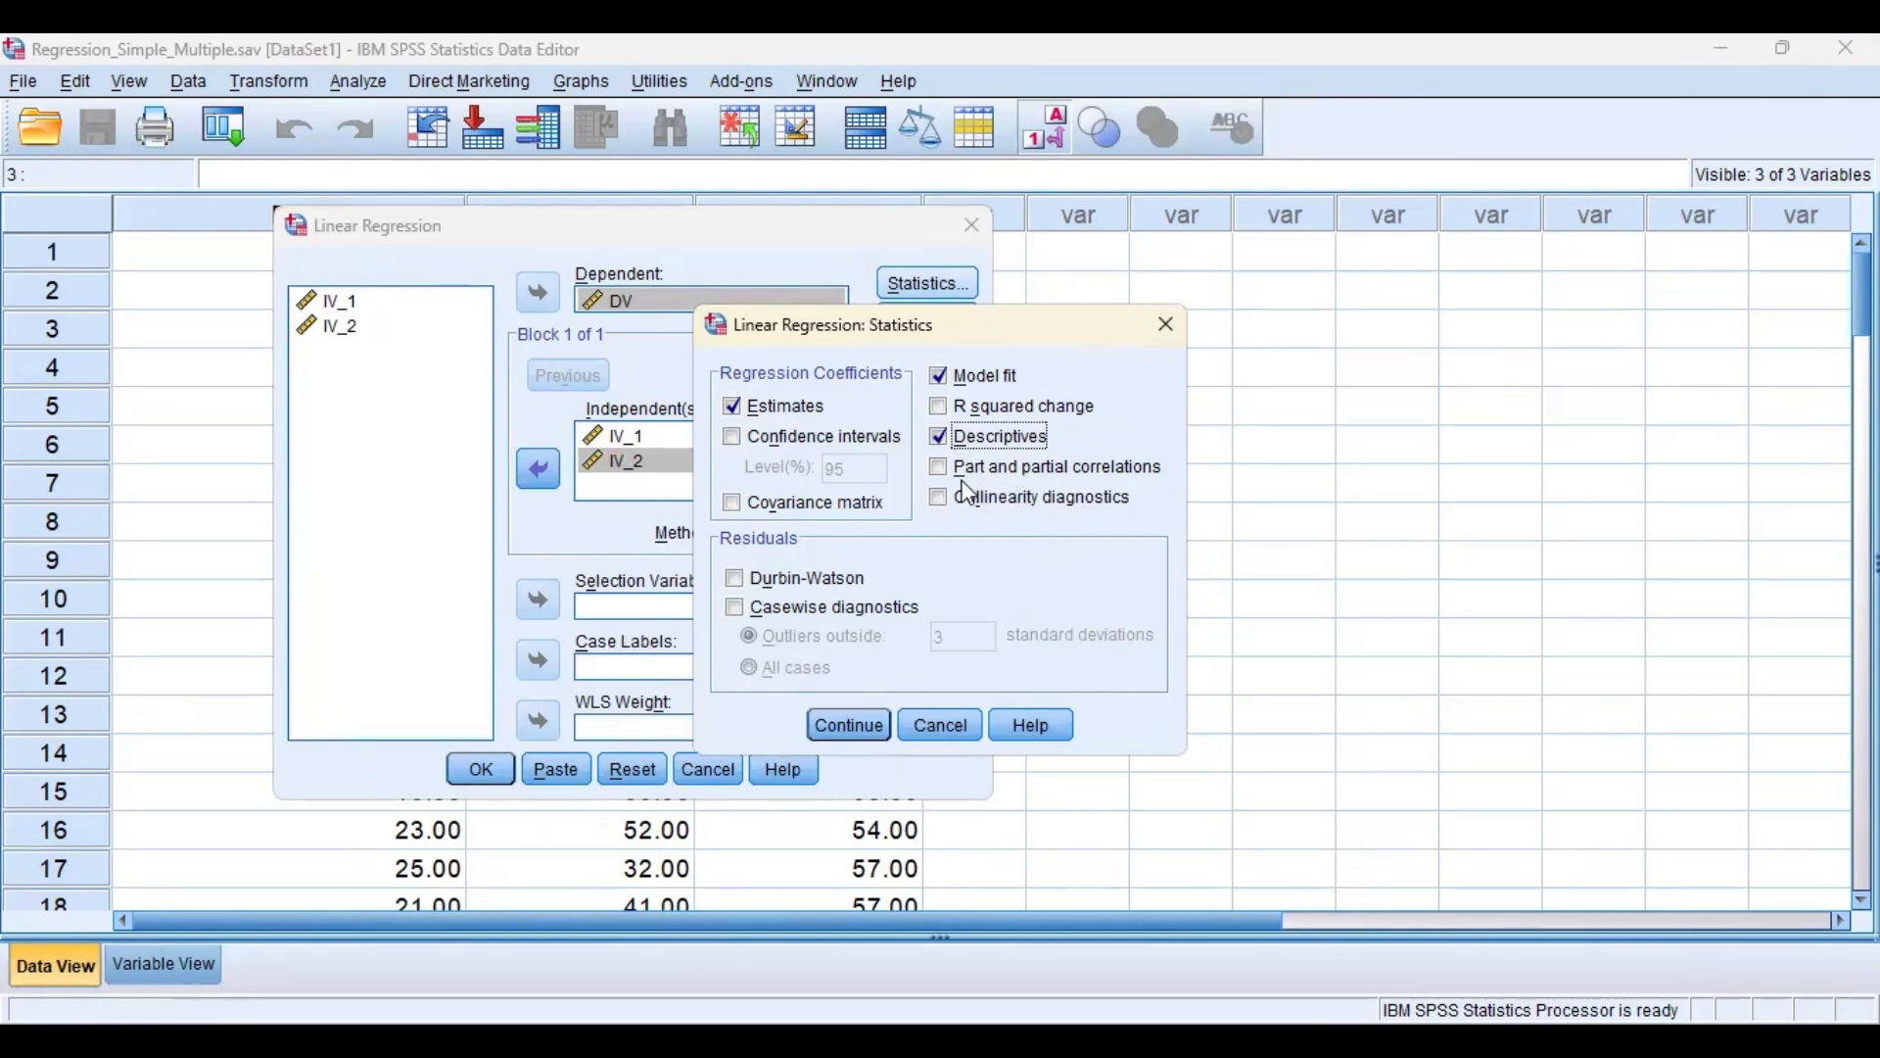
left_click(1012, 509)
left_click(783, 585)
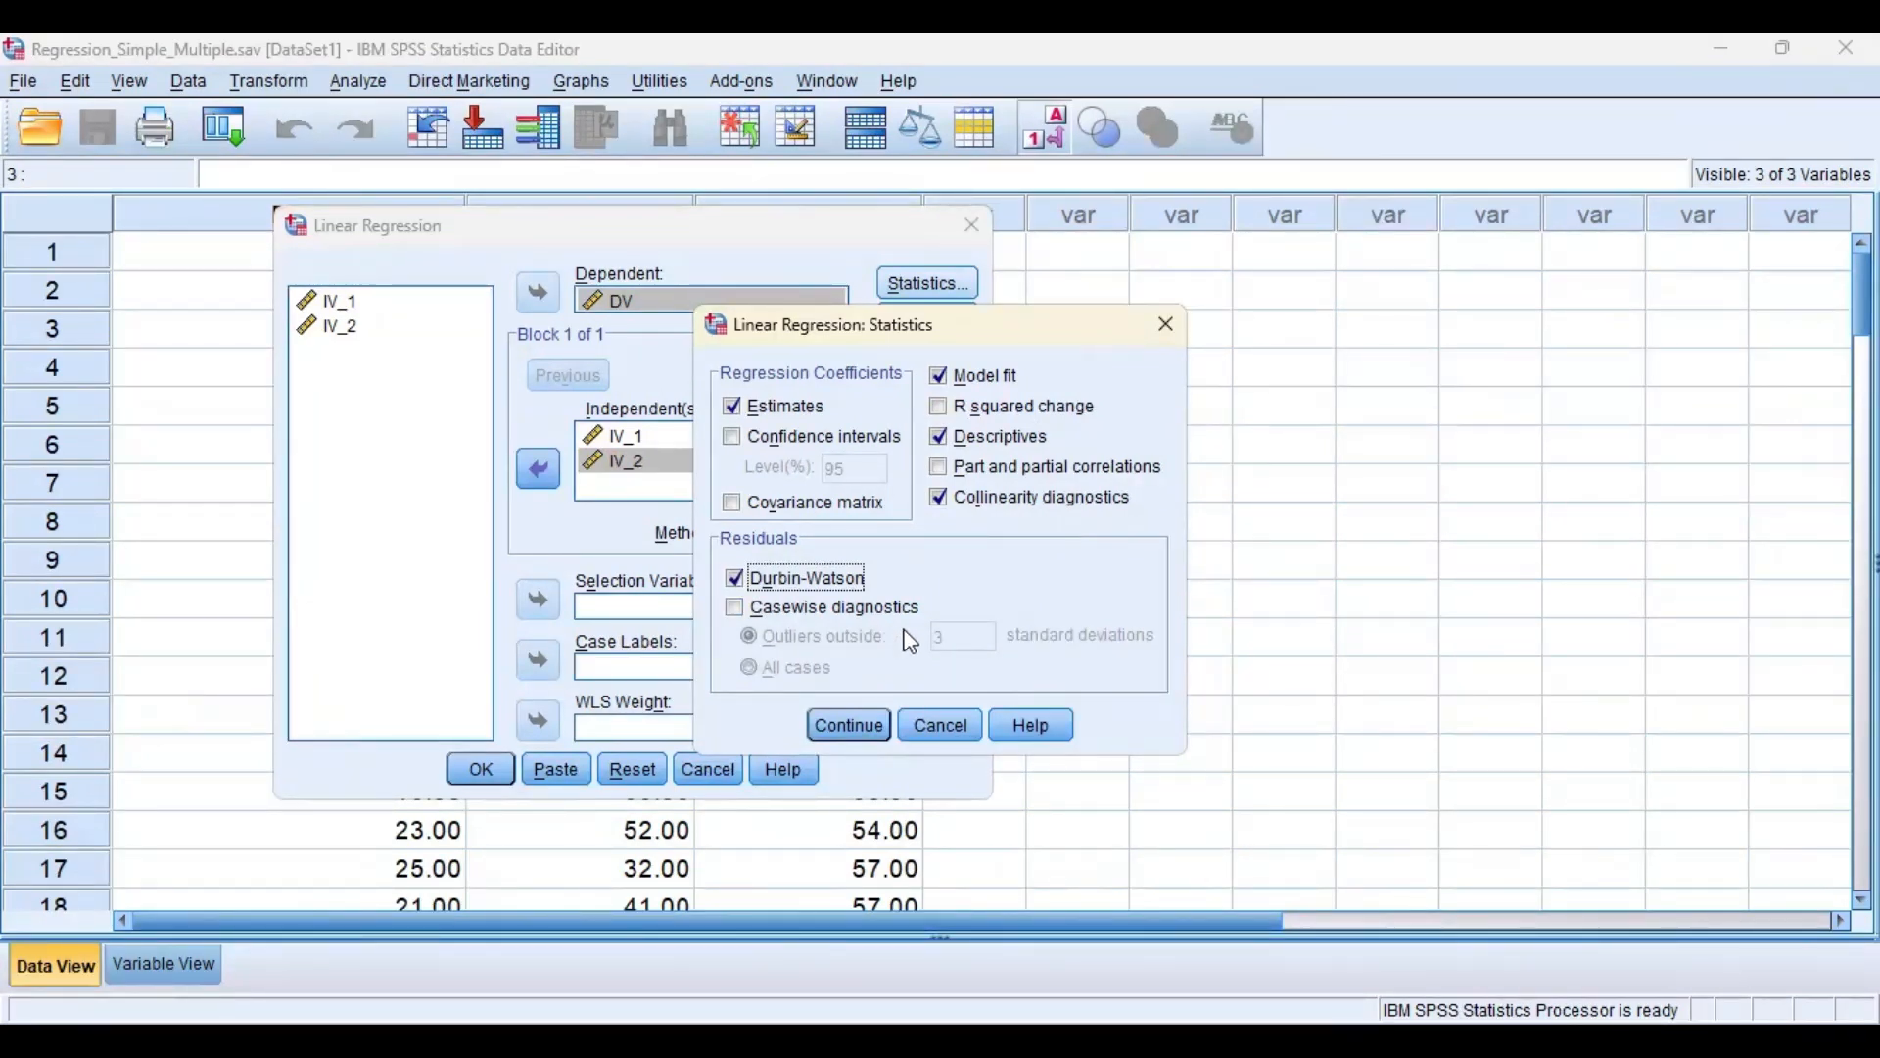
left_click(839, 615)
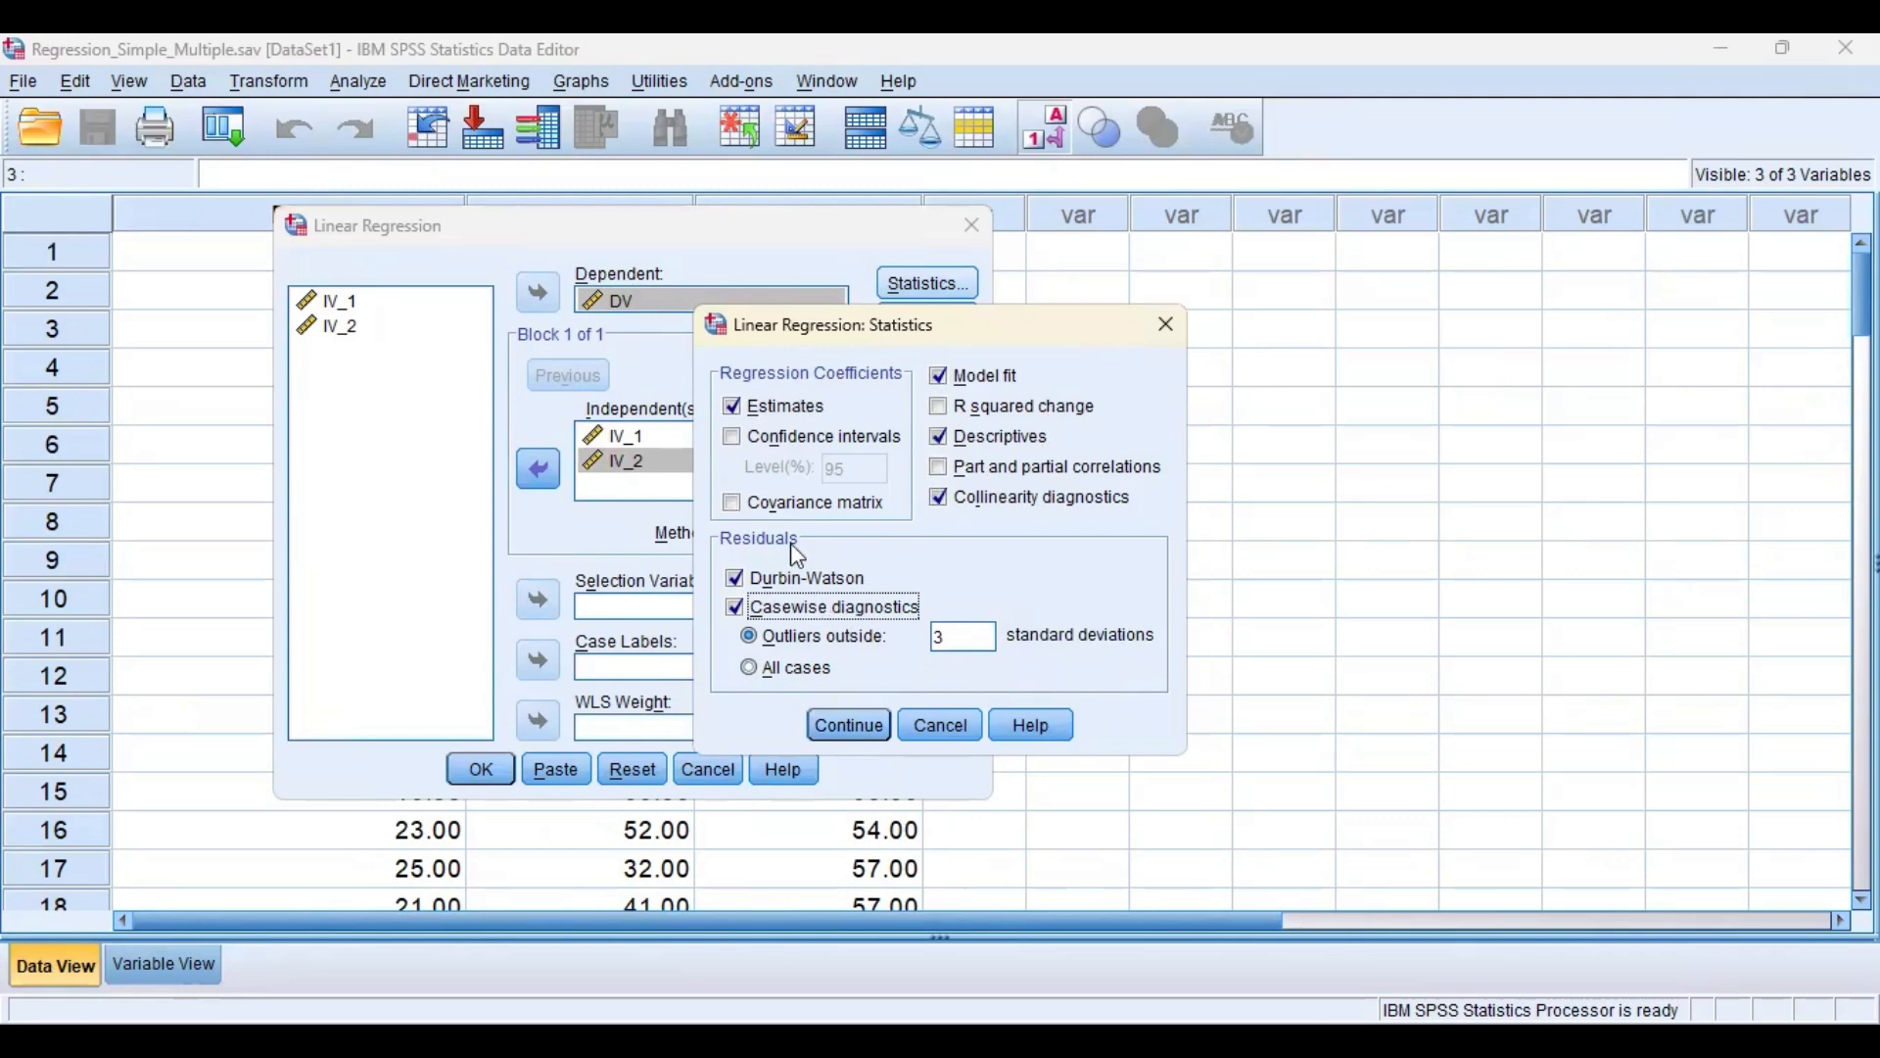
left_click(848, 727)
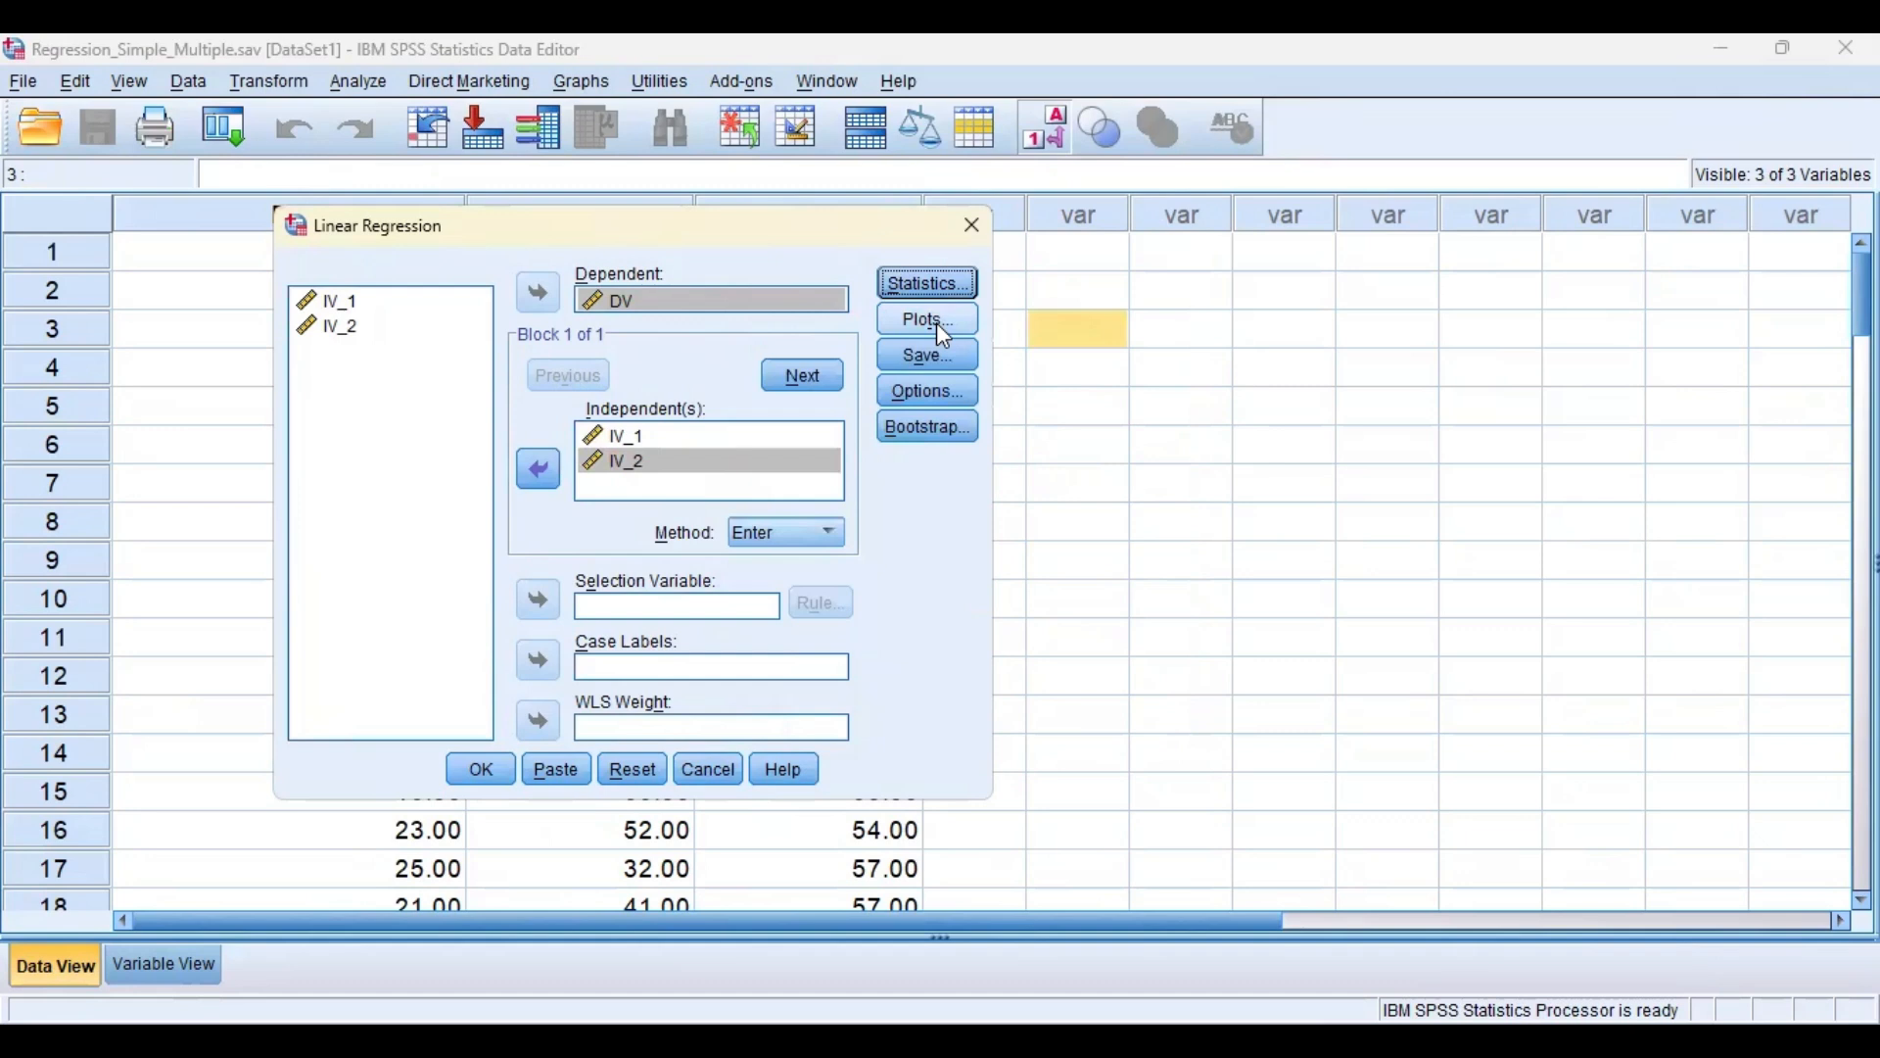
Define a regression scatter plot with *ZRESID on the Y axis and *ZPRED on the X axis.
left_click(937, 321)
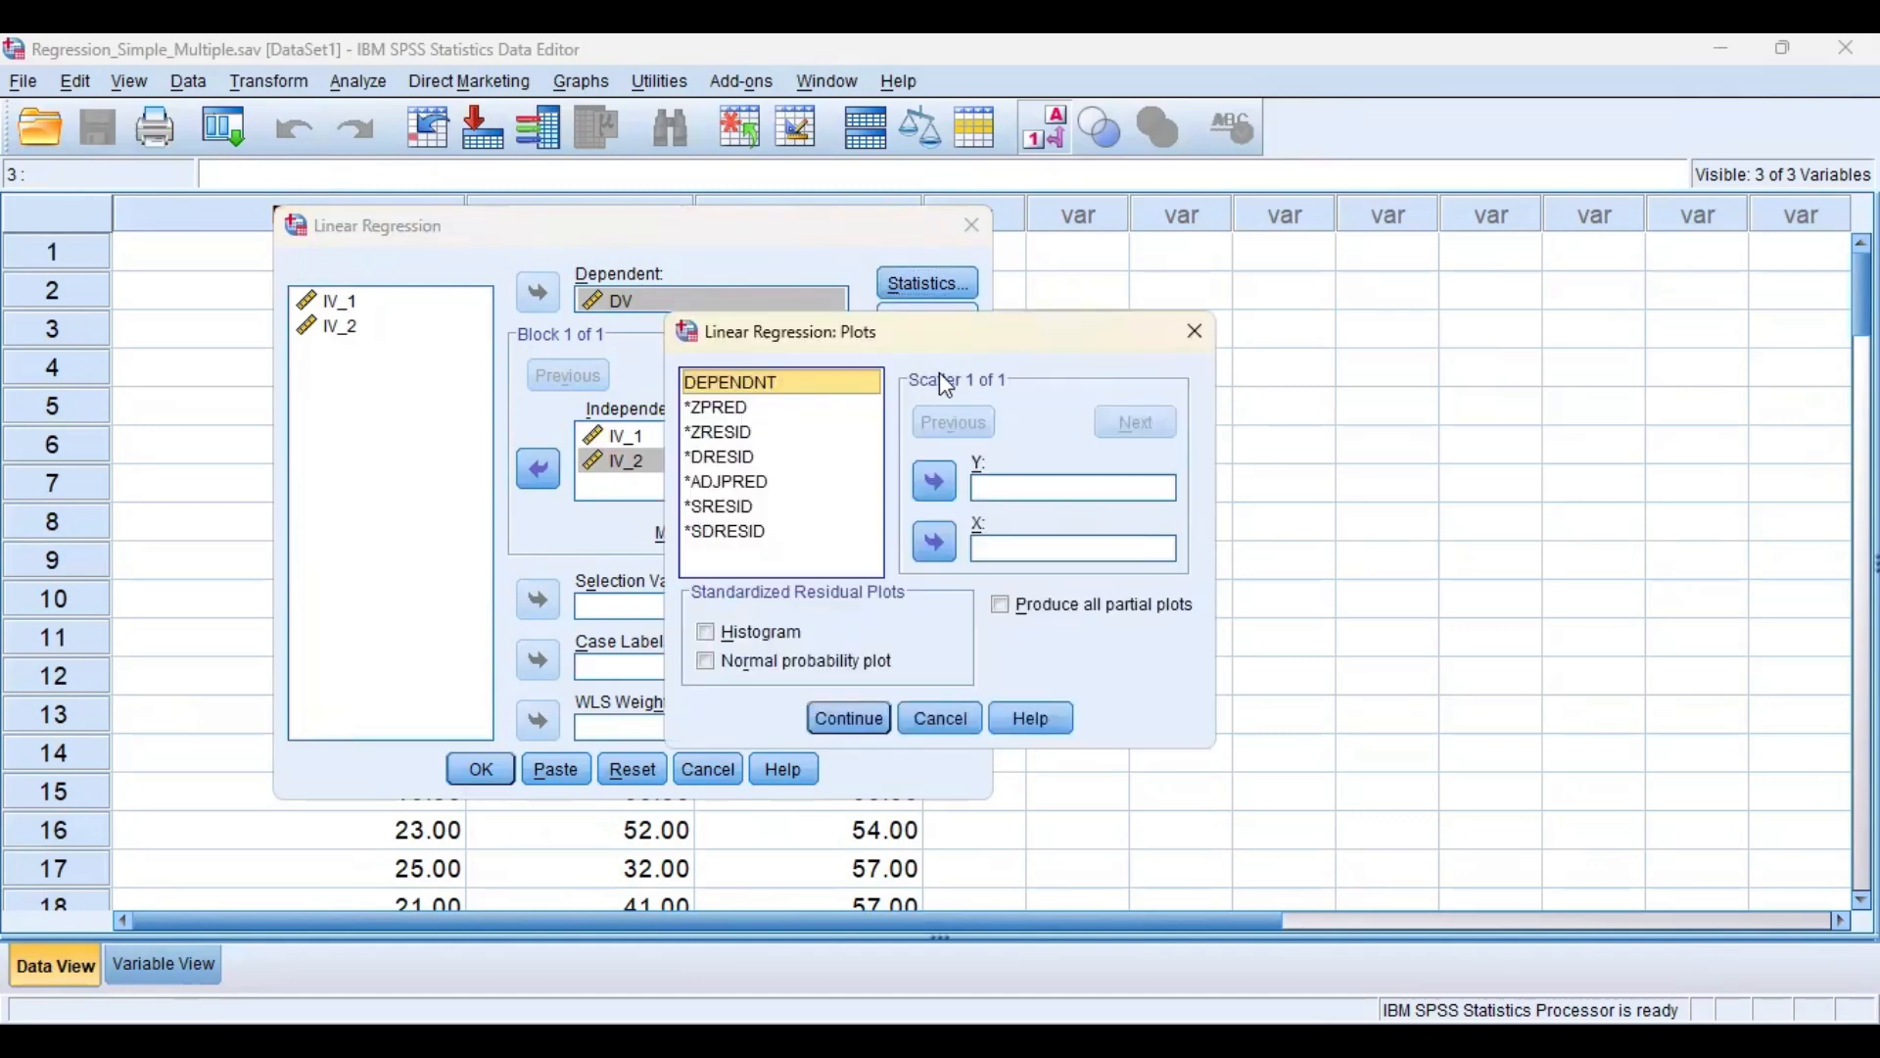
left_click(748, 458)
left_click(773, 482)
left_click(755, 438)
left_click(844, 507)
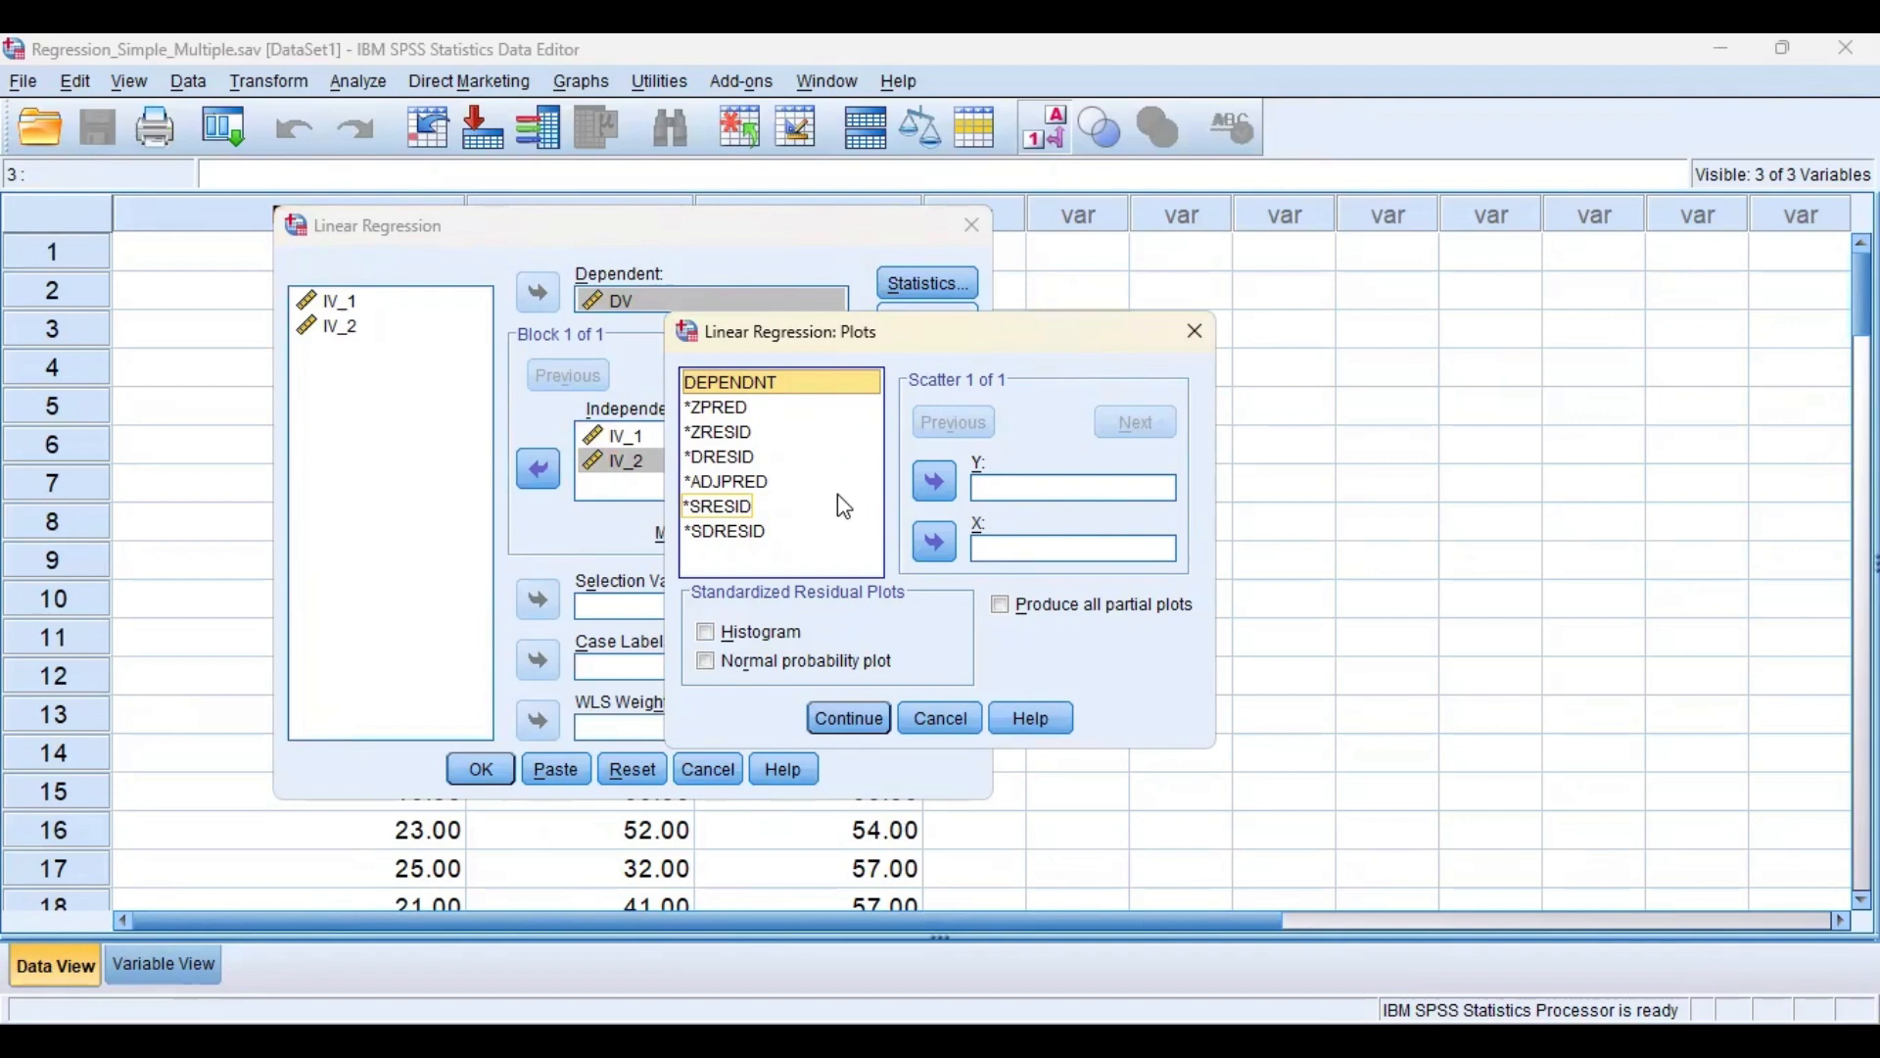
left_click(725, 436)
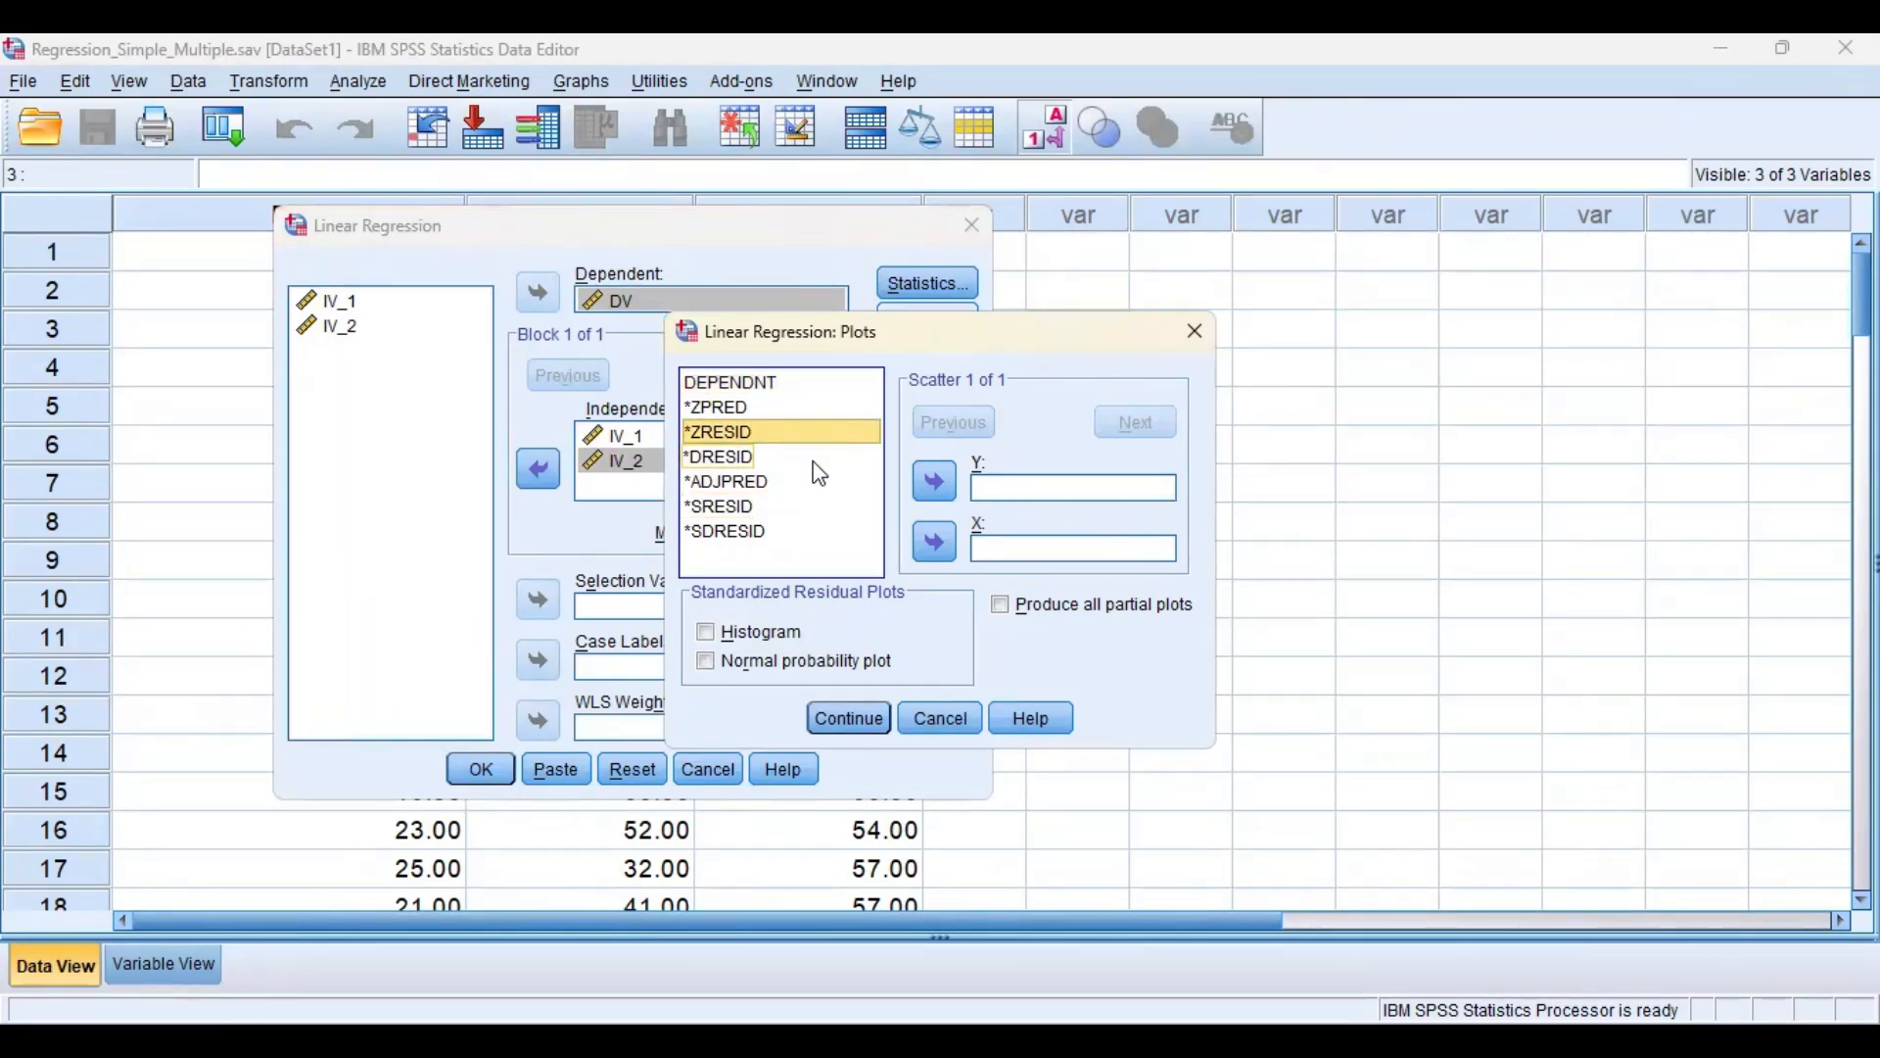
left_click(926, 482)
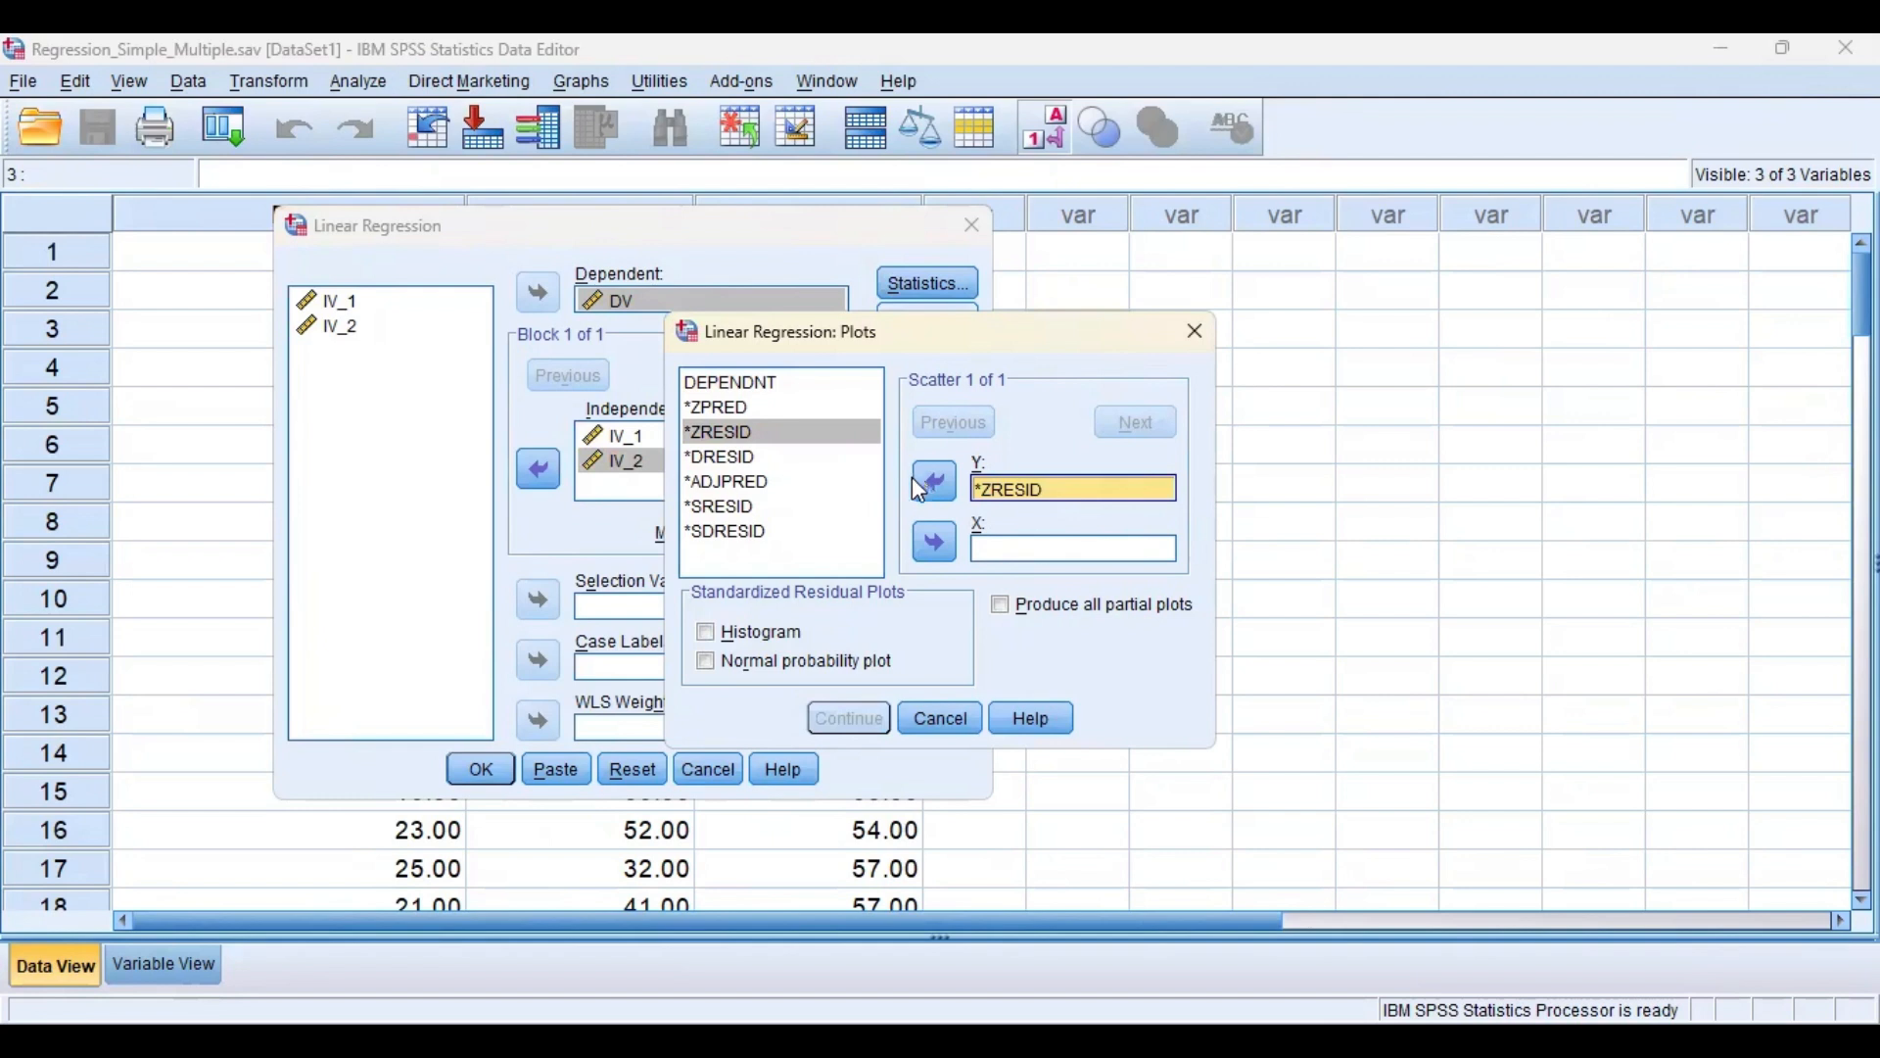
left_click(763, 415)
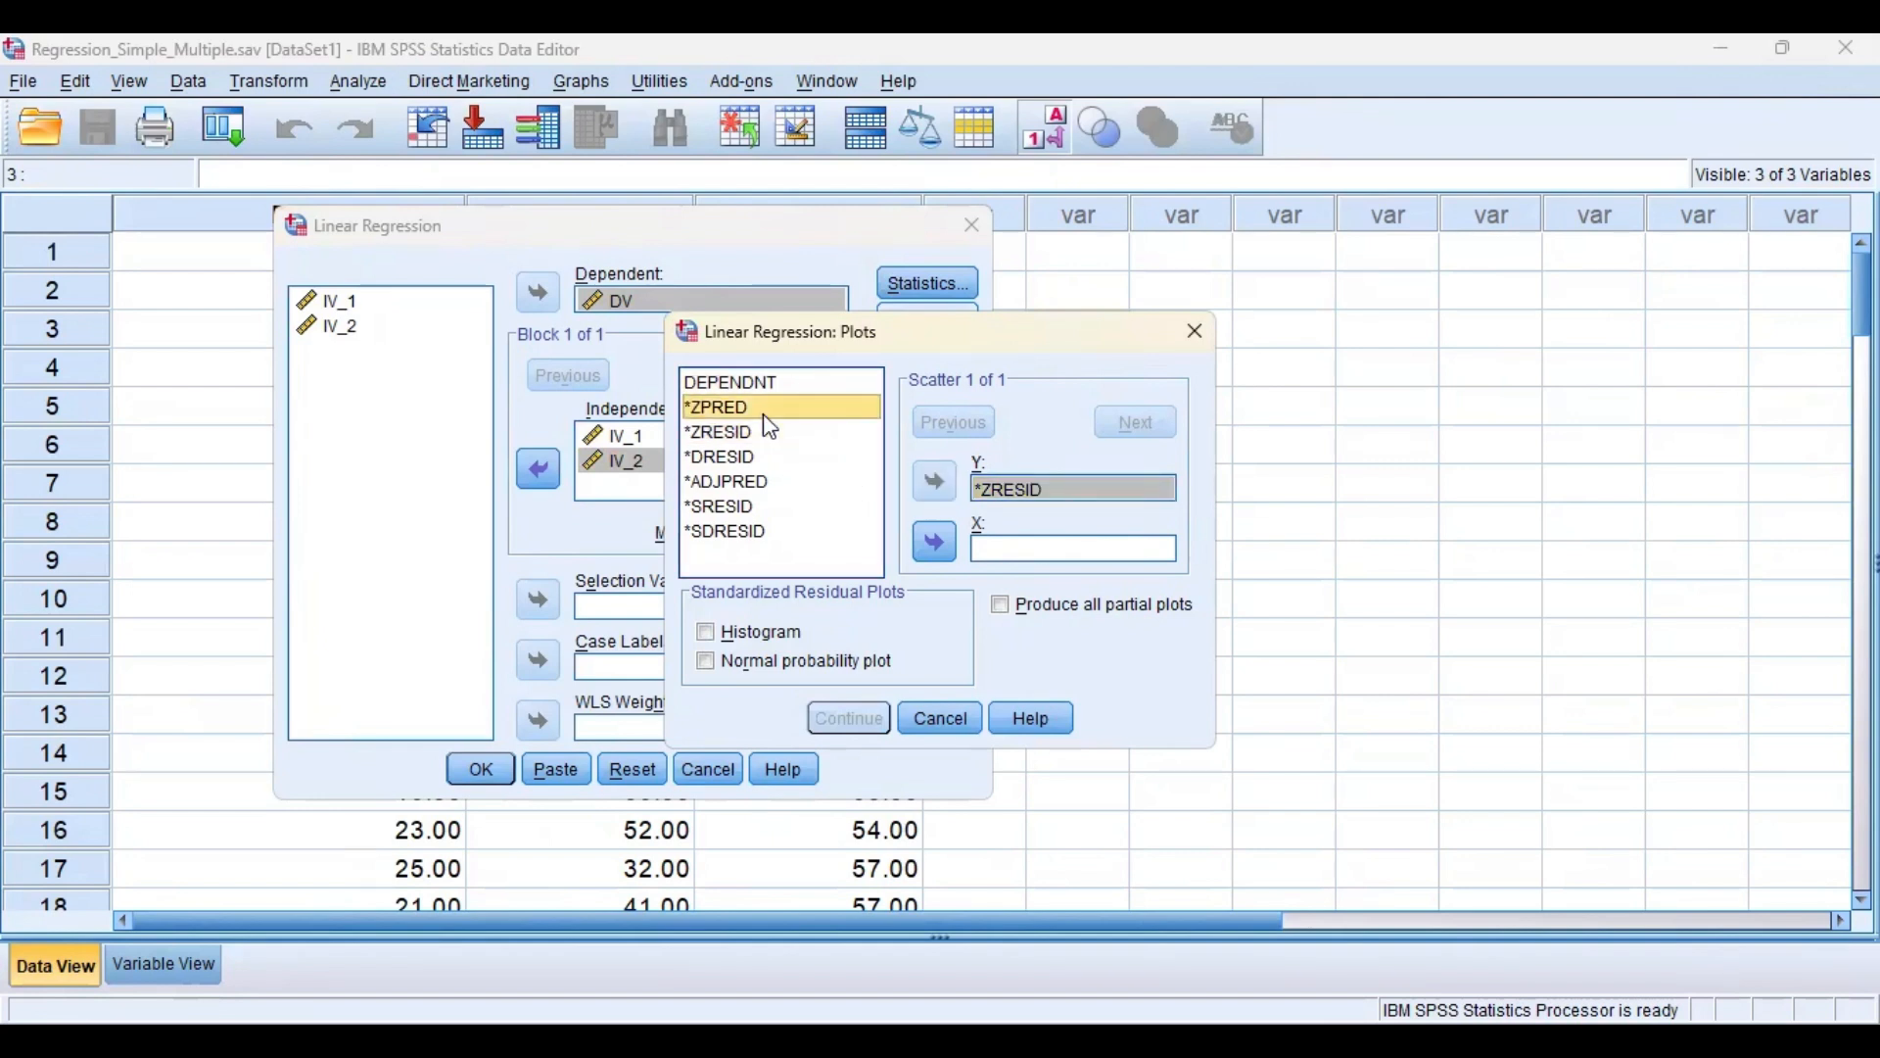
left_click(929, 548)
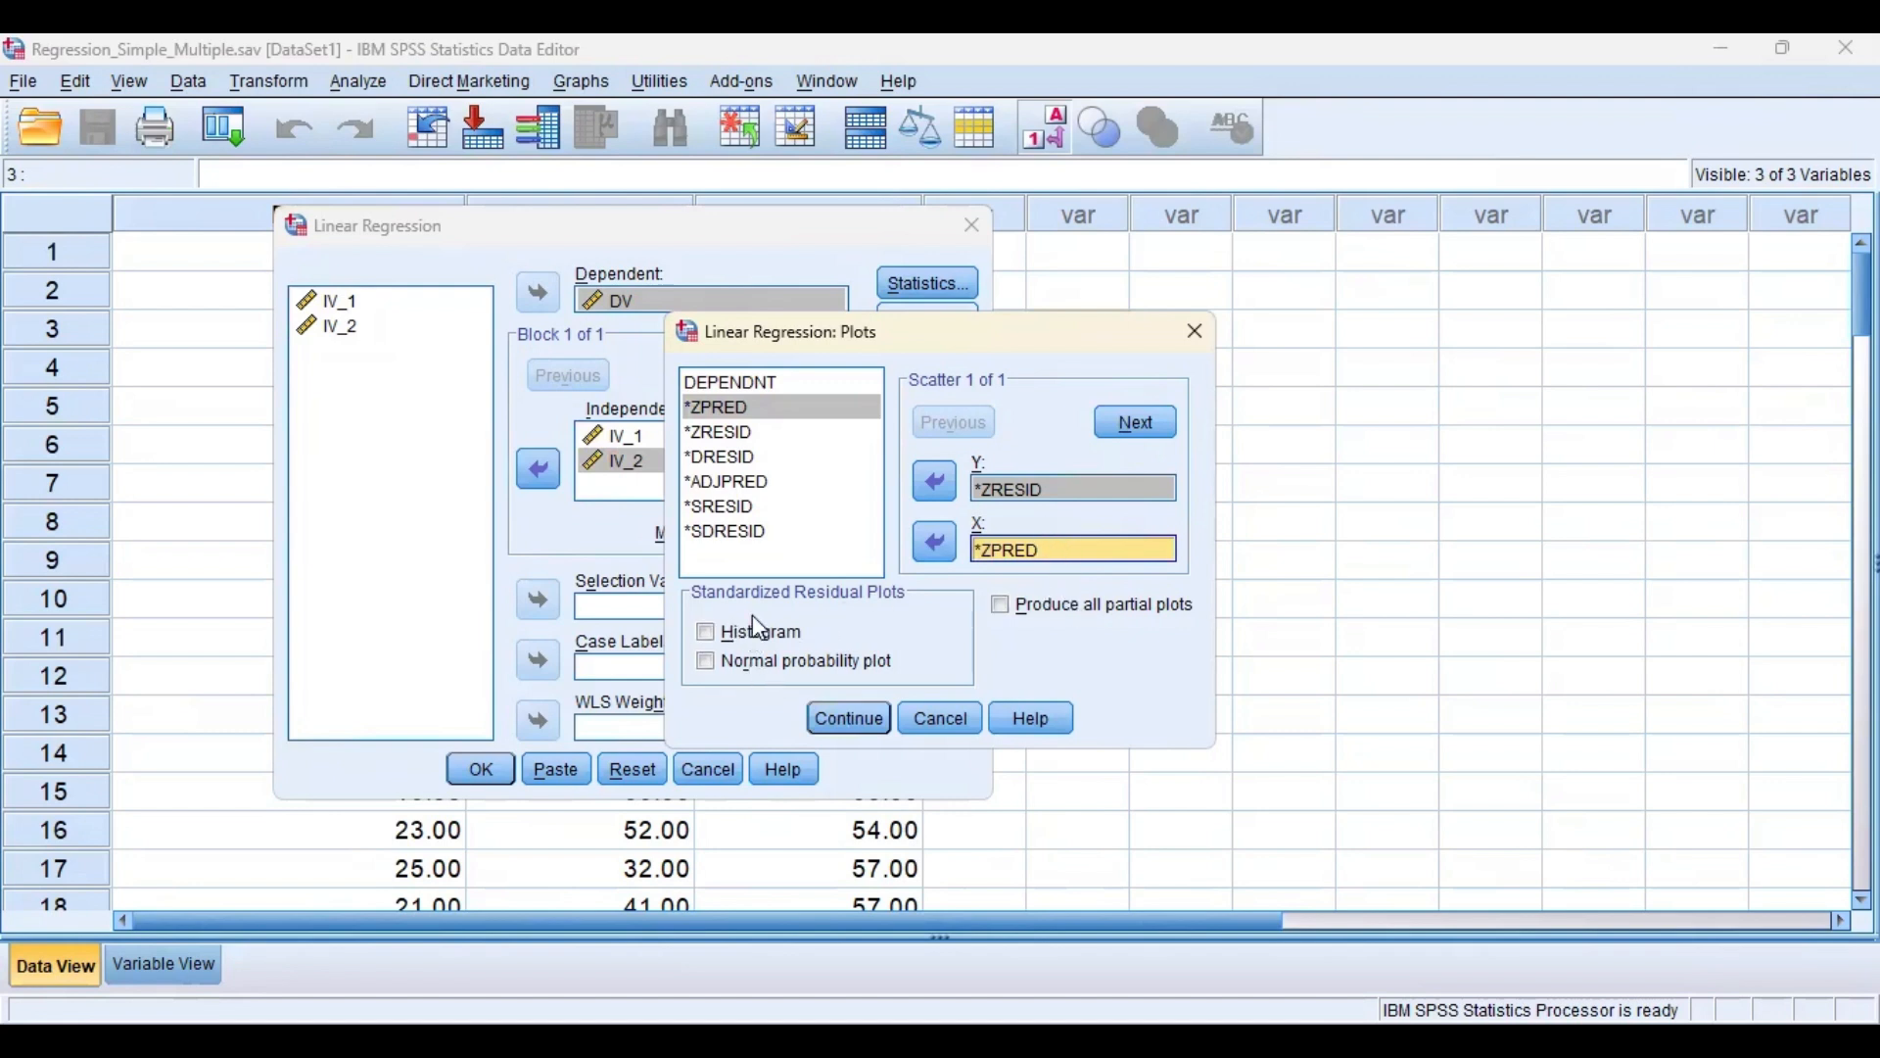
Include a histogram and a normal probability plot of the standardized residuals, and accept the plot settings.
left_click(707, 635)
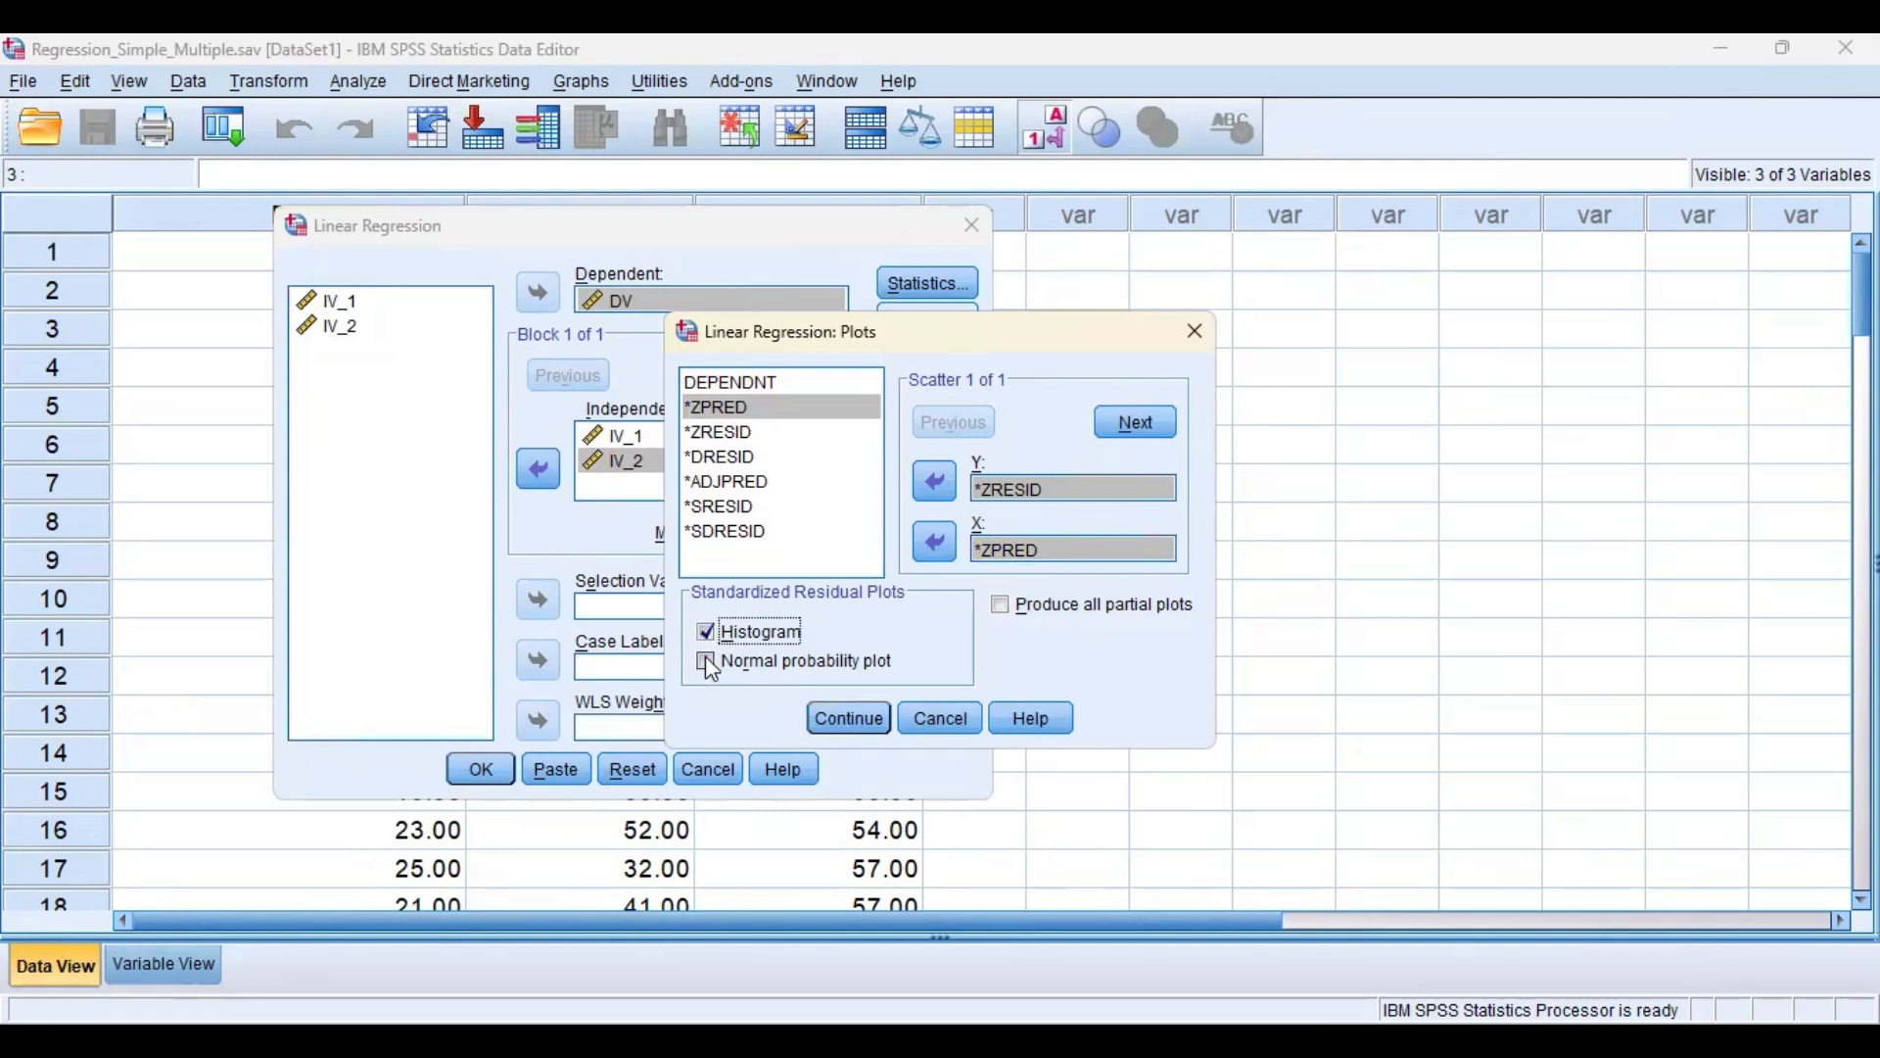
left_click(703, 658)
left_click(848, 718)
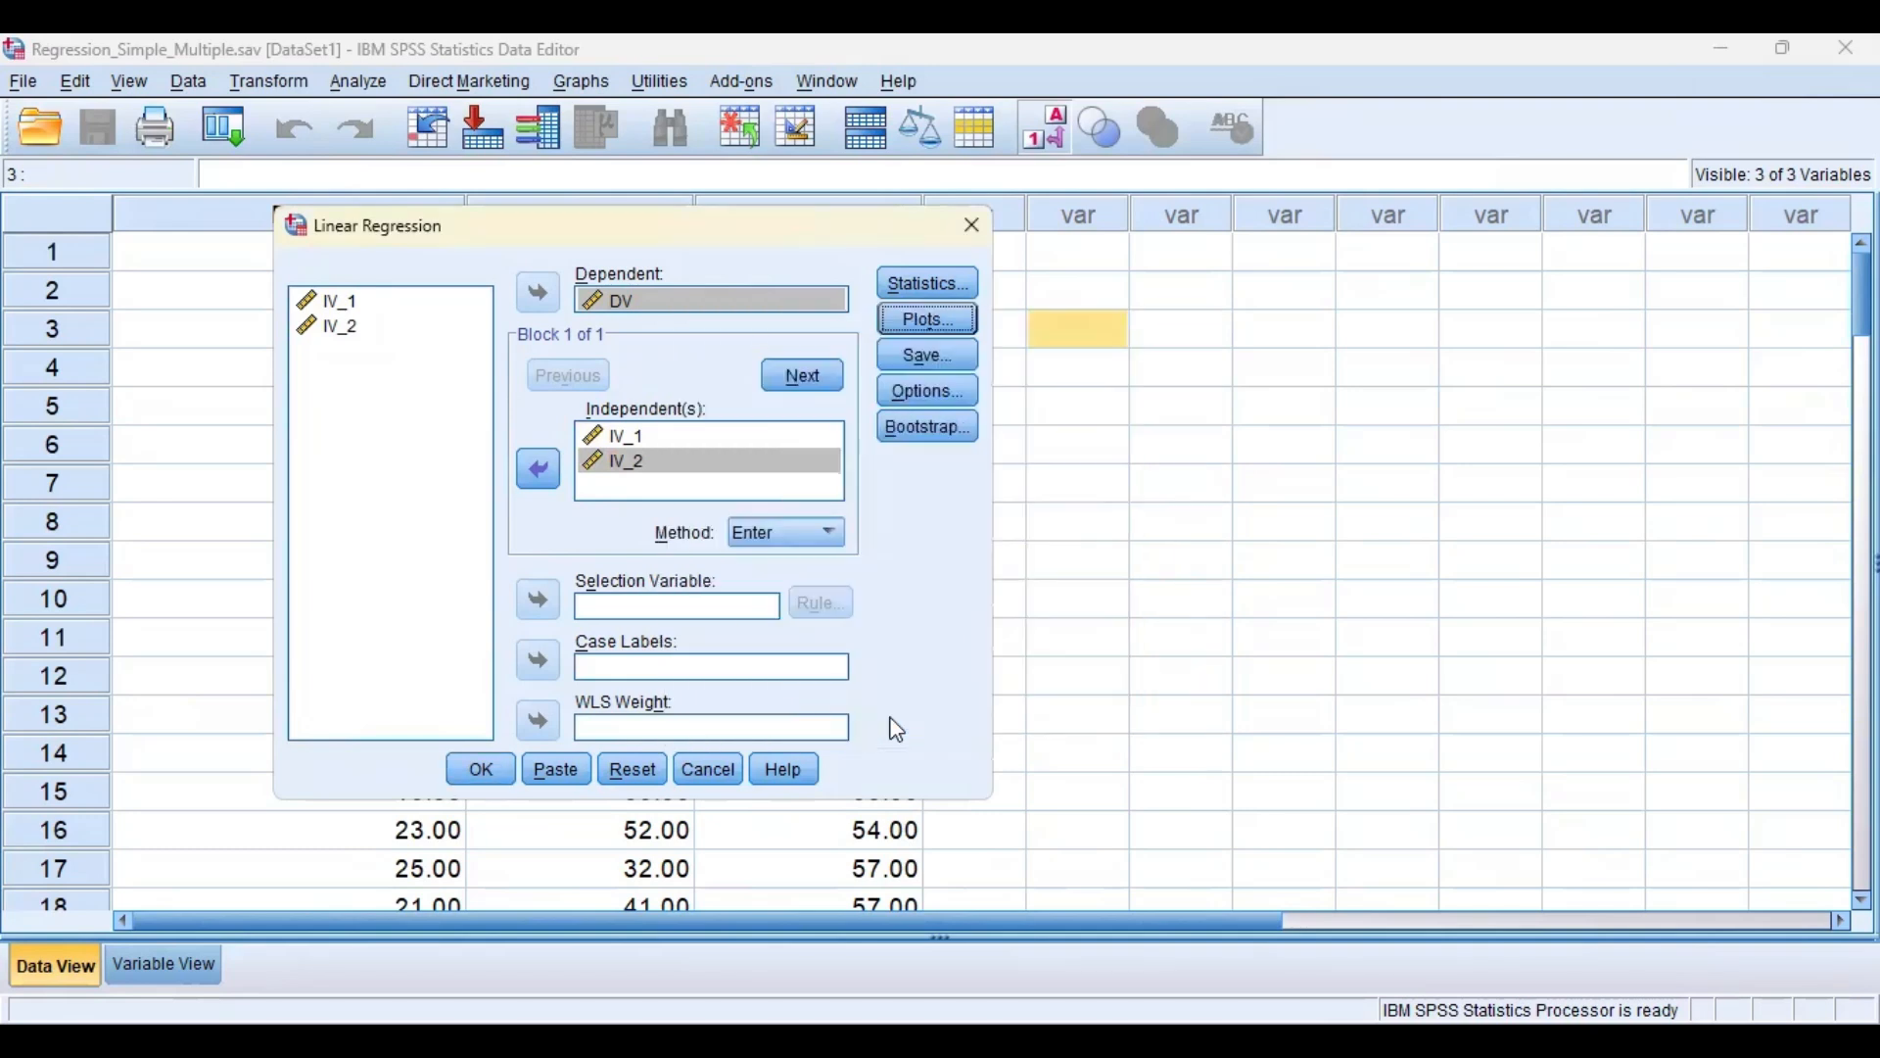
Set the regression to save Cook's distances as a new variable and run the analysis.
left_click(926, 364)
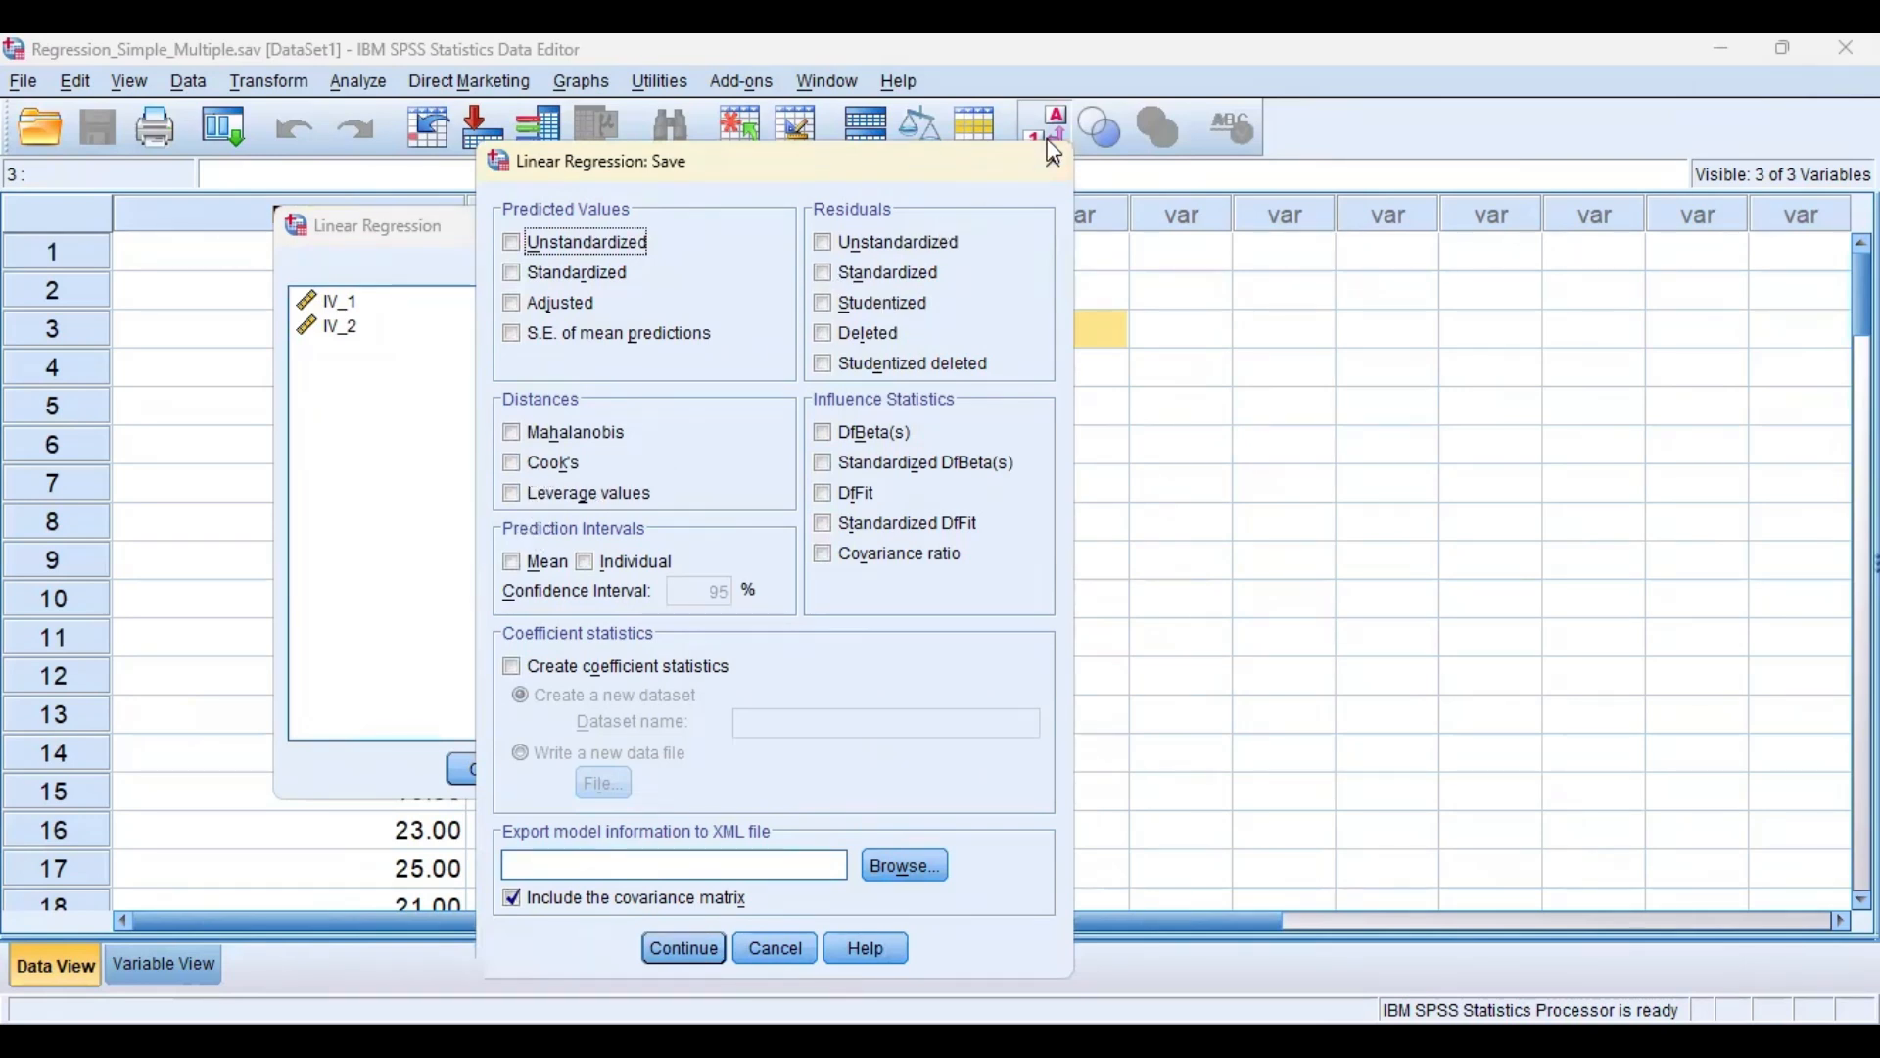
left_click(1052, 163)
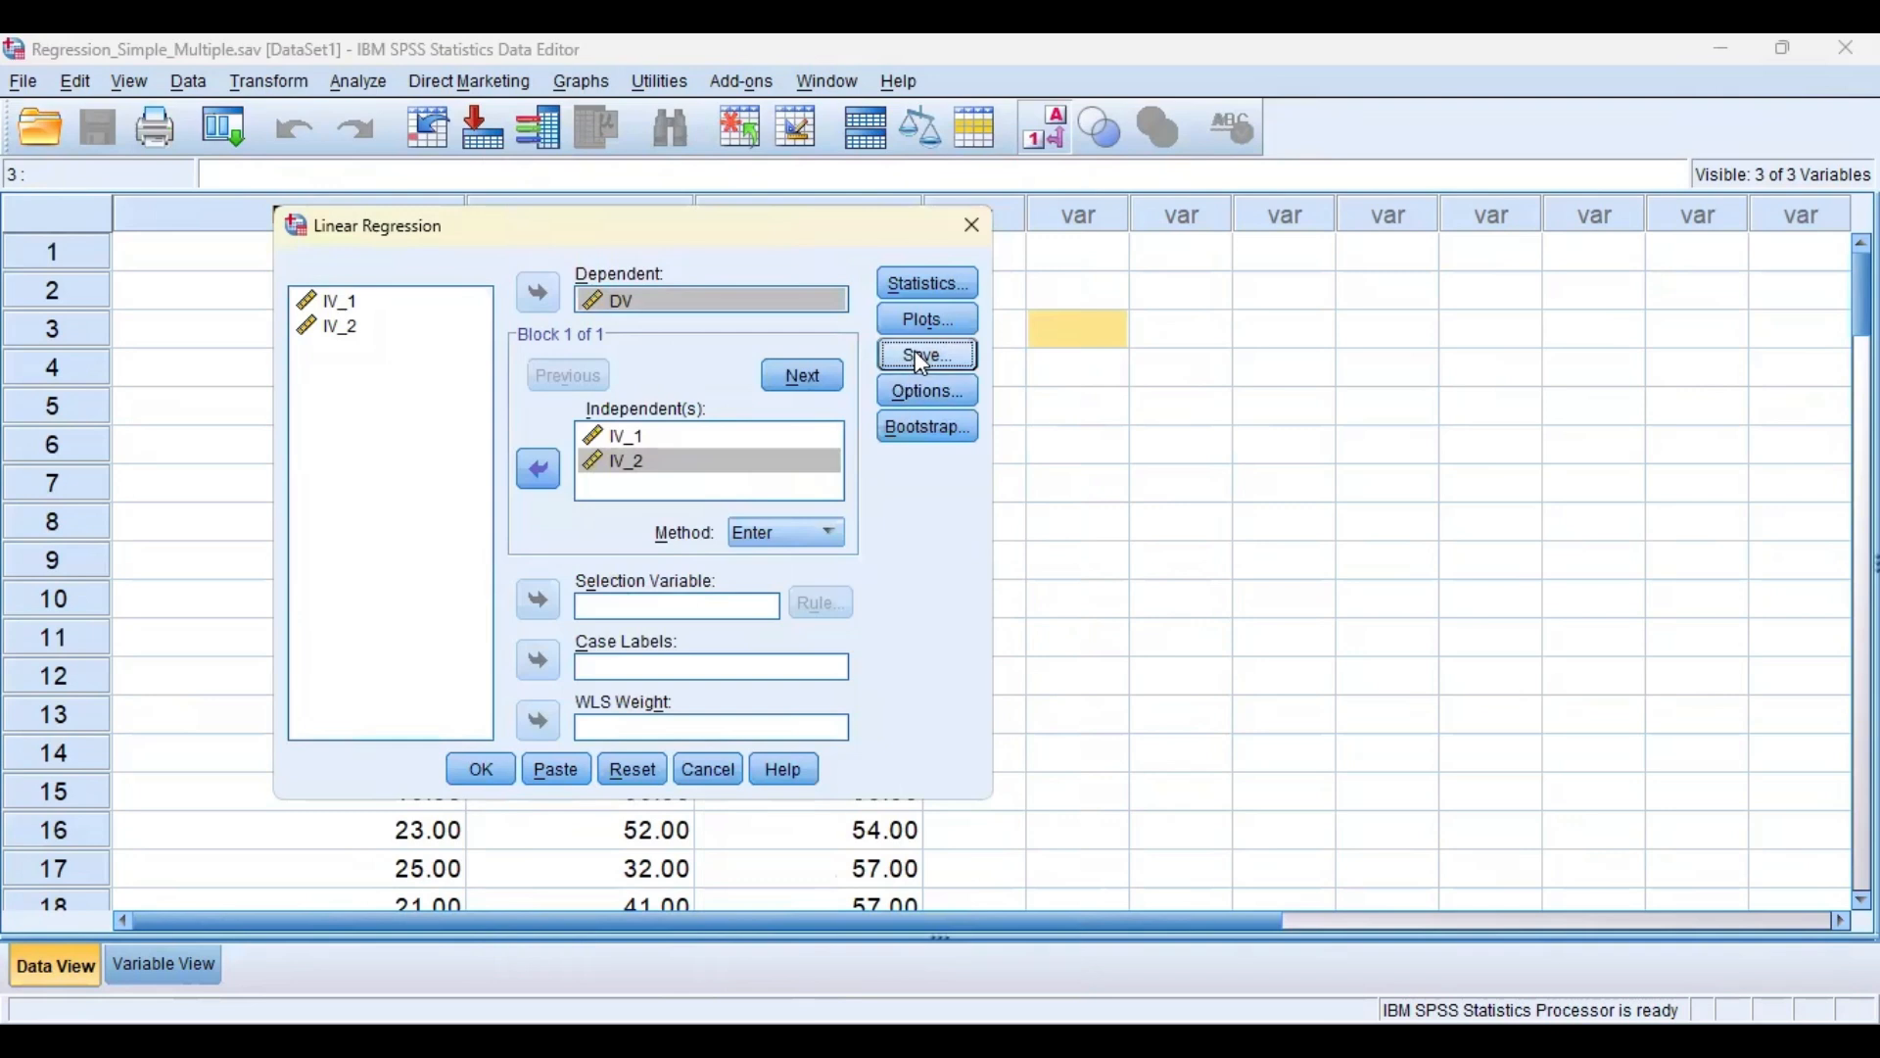
left_click(925, 356)
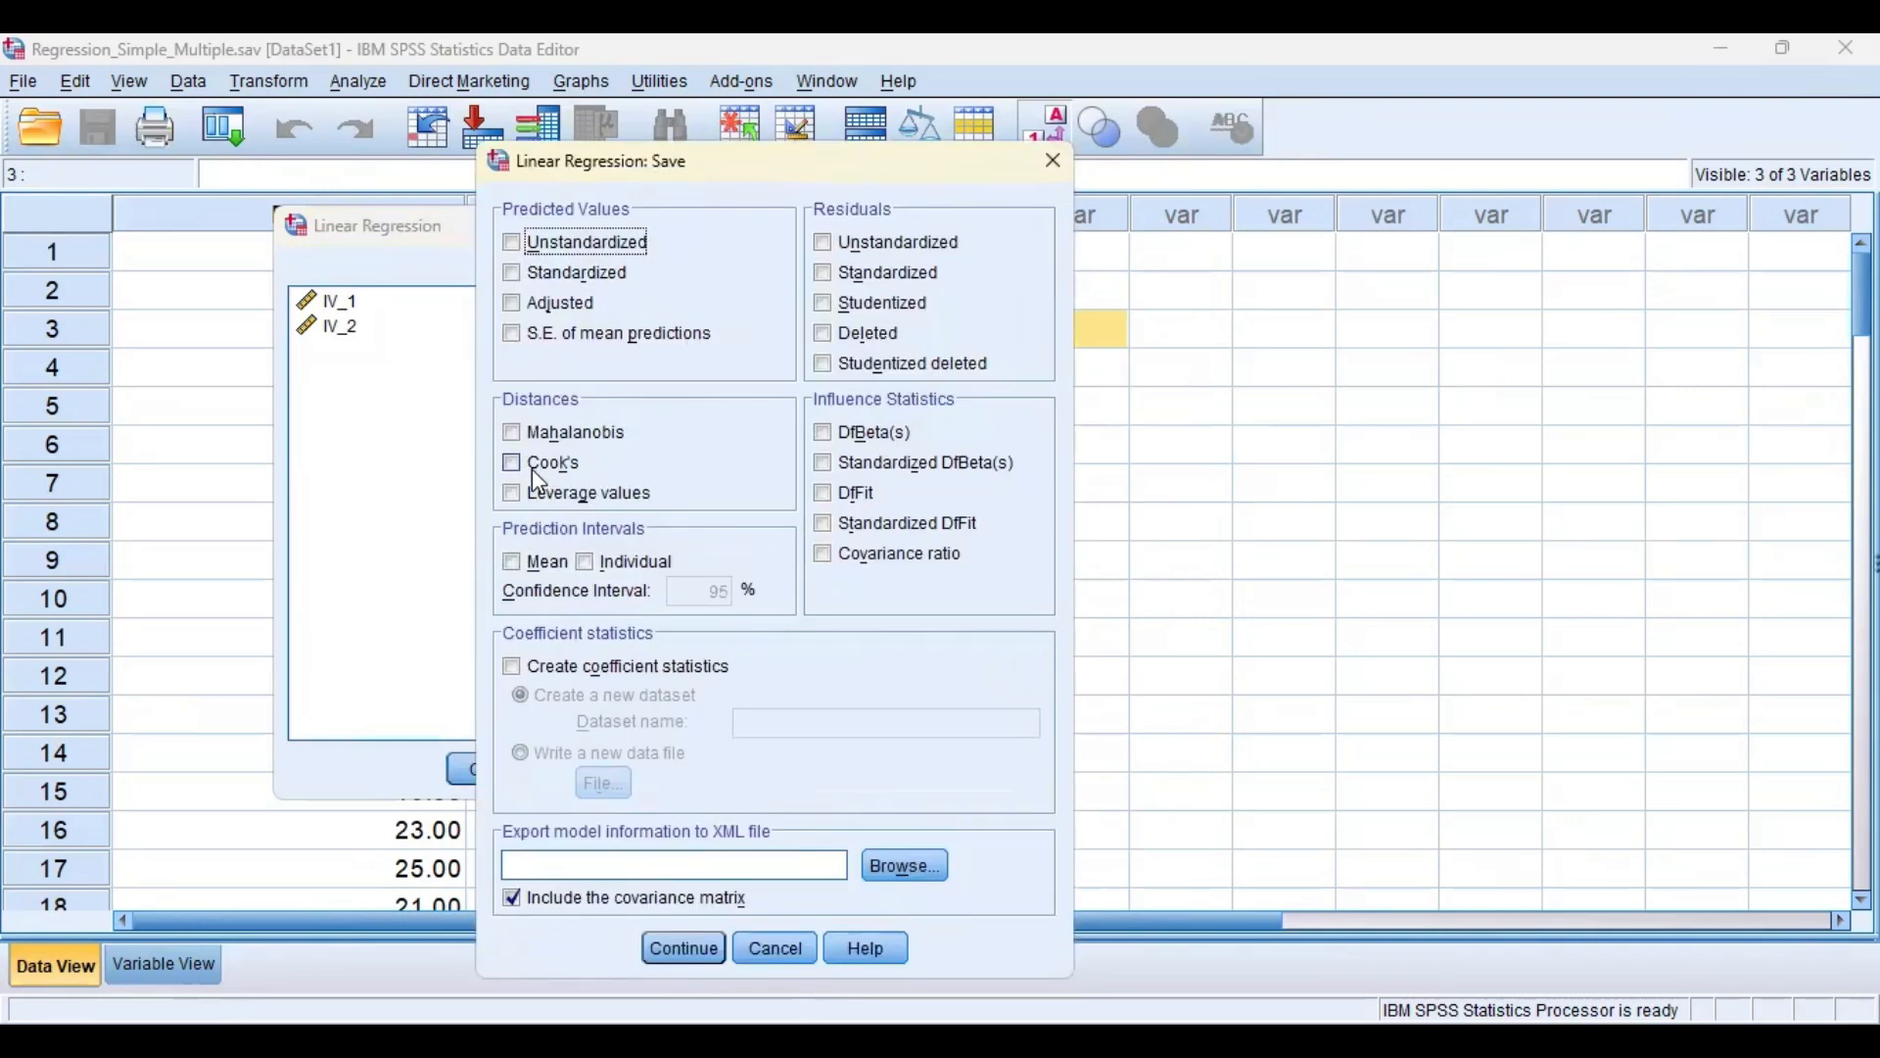
left_click(532, 470)
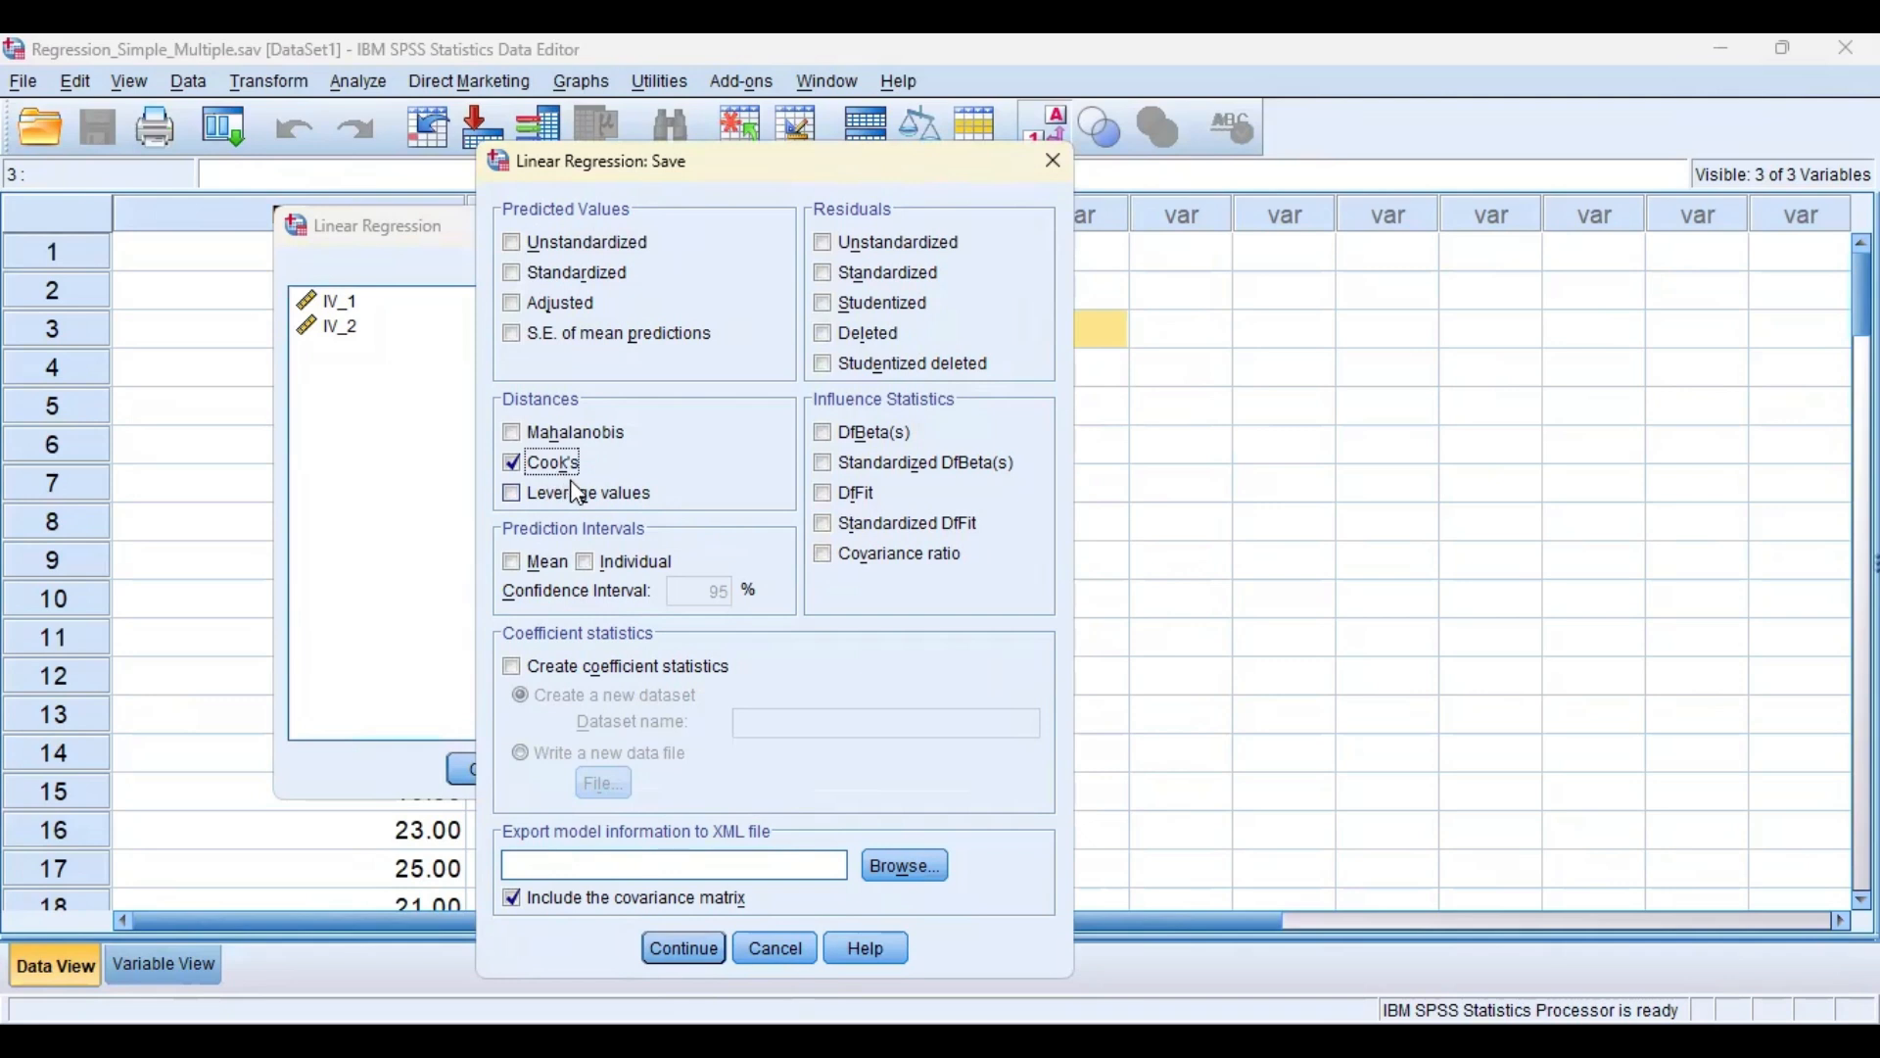
left_click(685, 948)
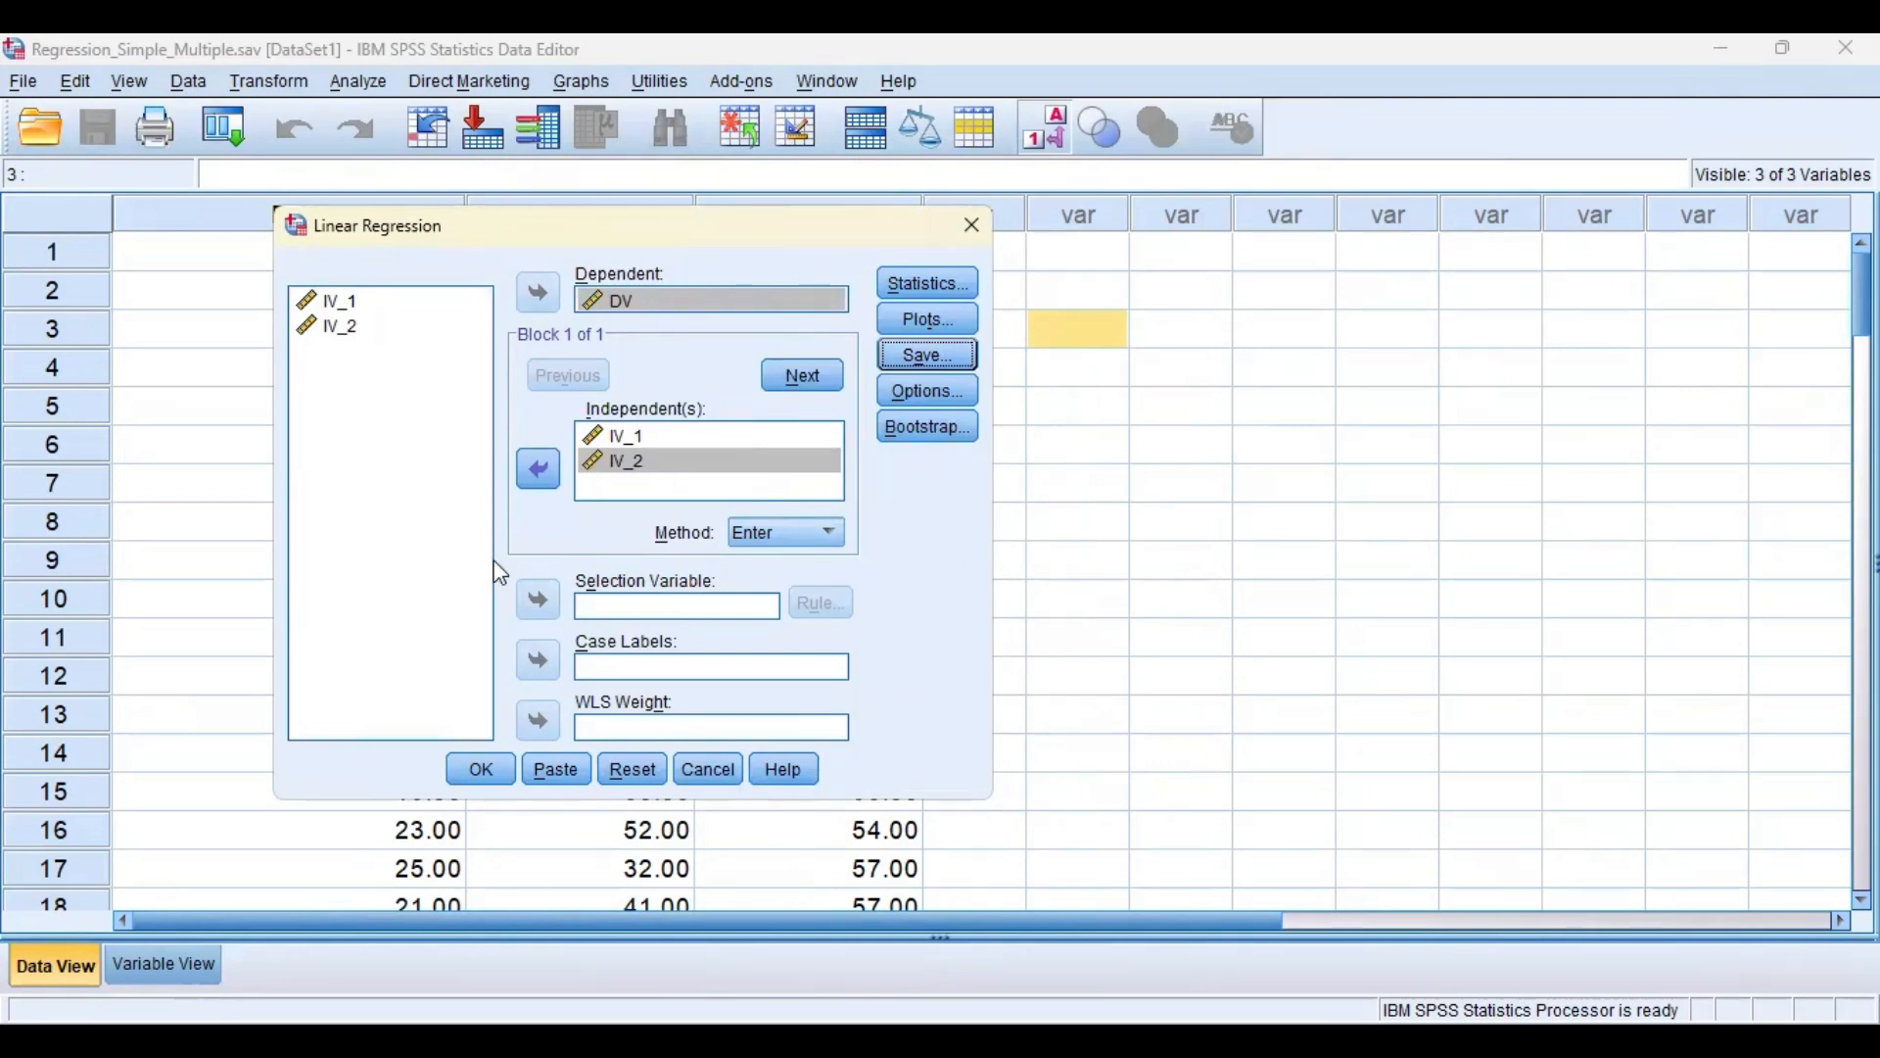
left_click(482, 769)
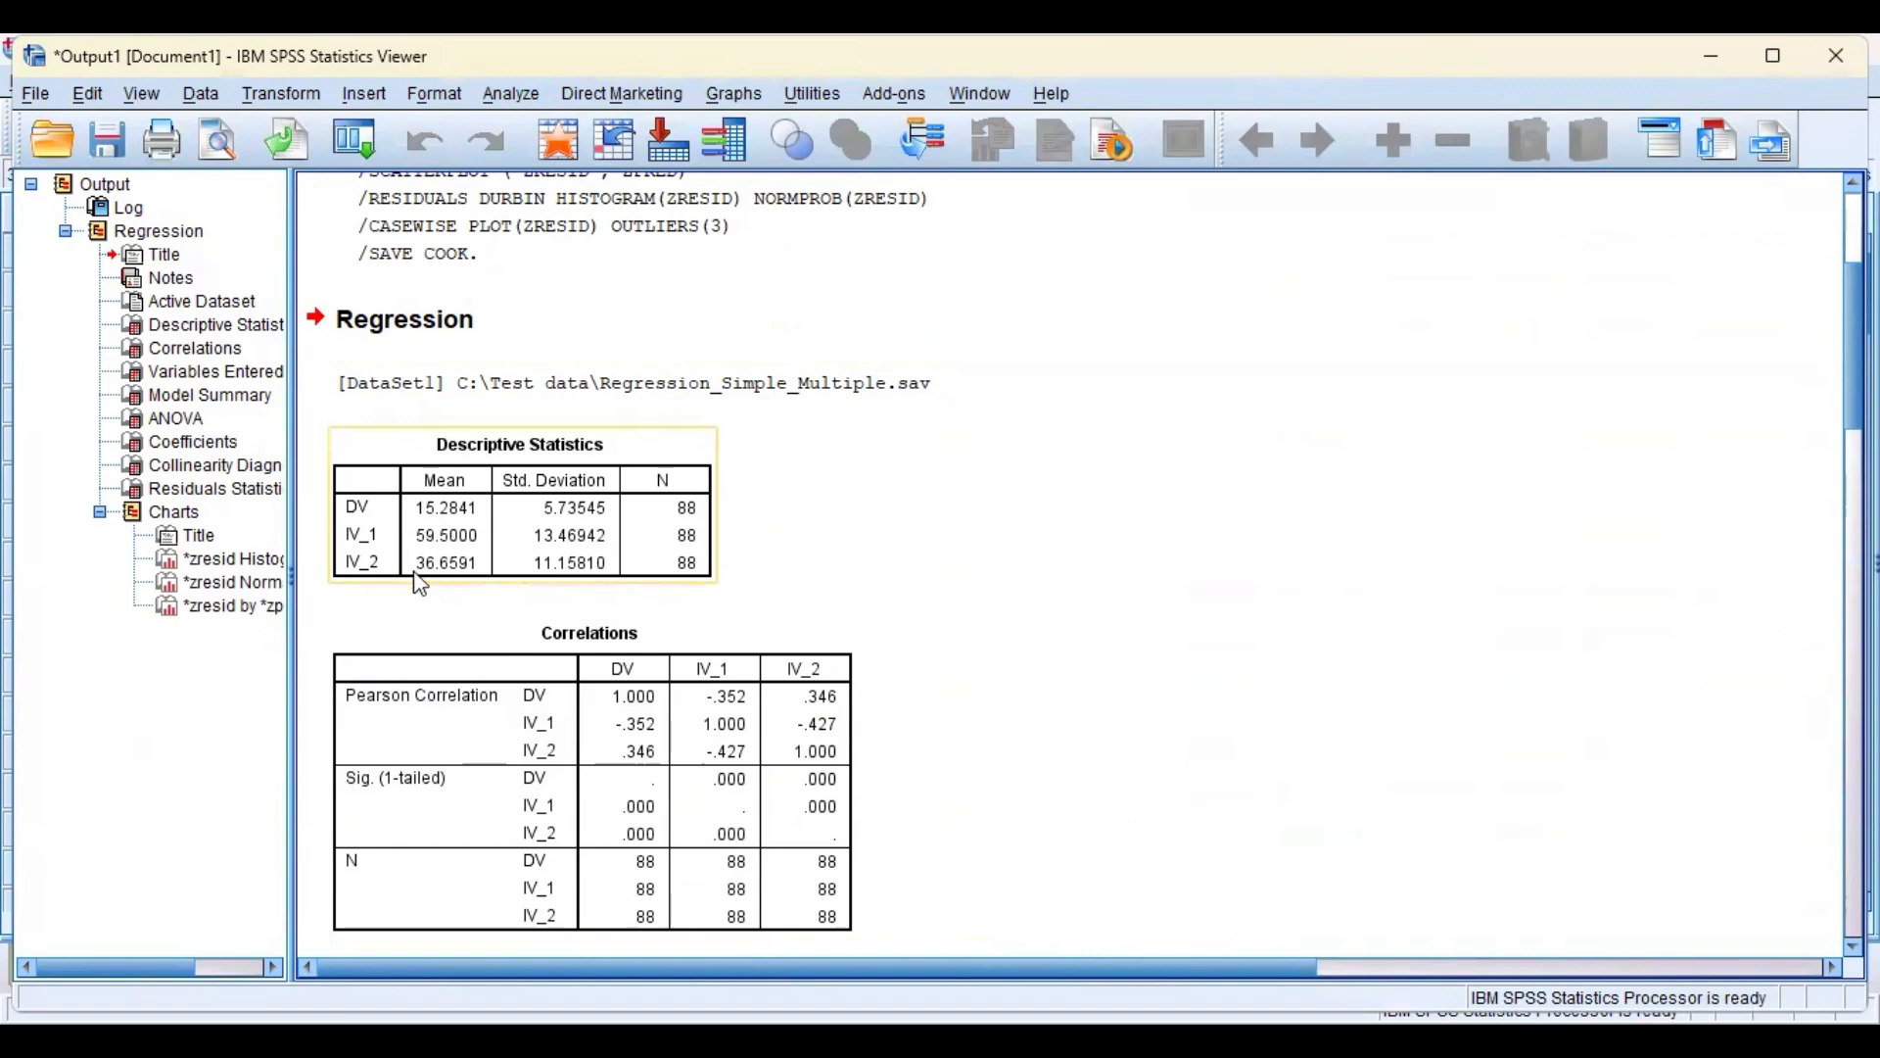
Review the Descriptive Statistics, Correlations and Variables Entered/Removed tables and the Durbin-Watson value in the Model Summary.
scroll(733, 595, "down", 2)
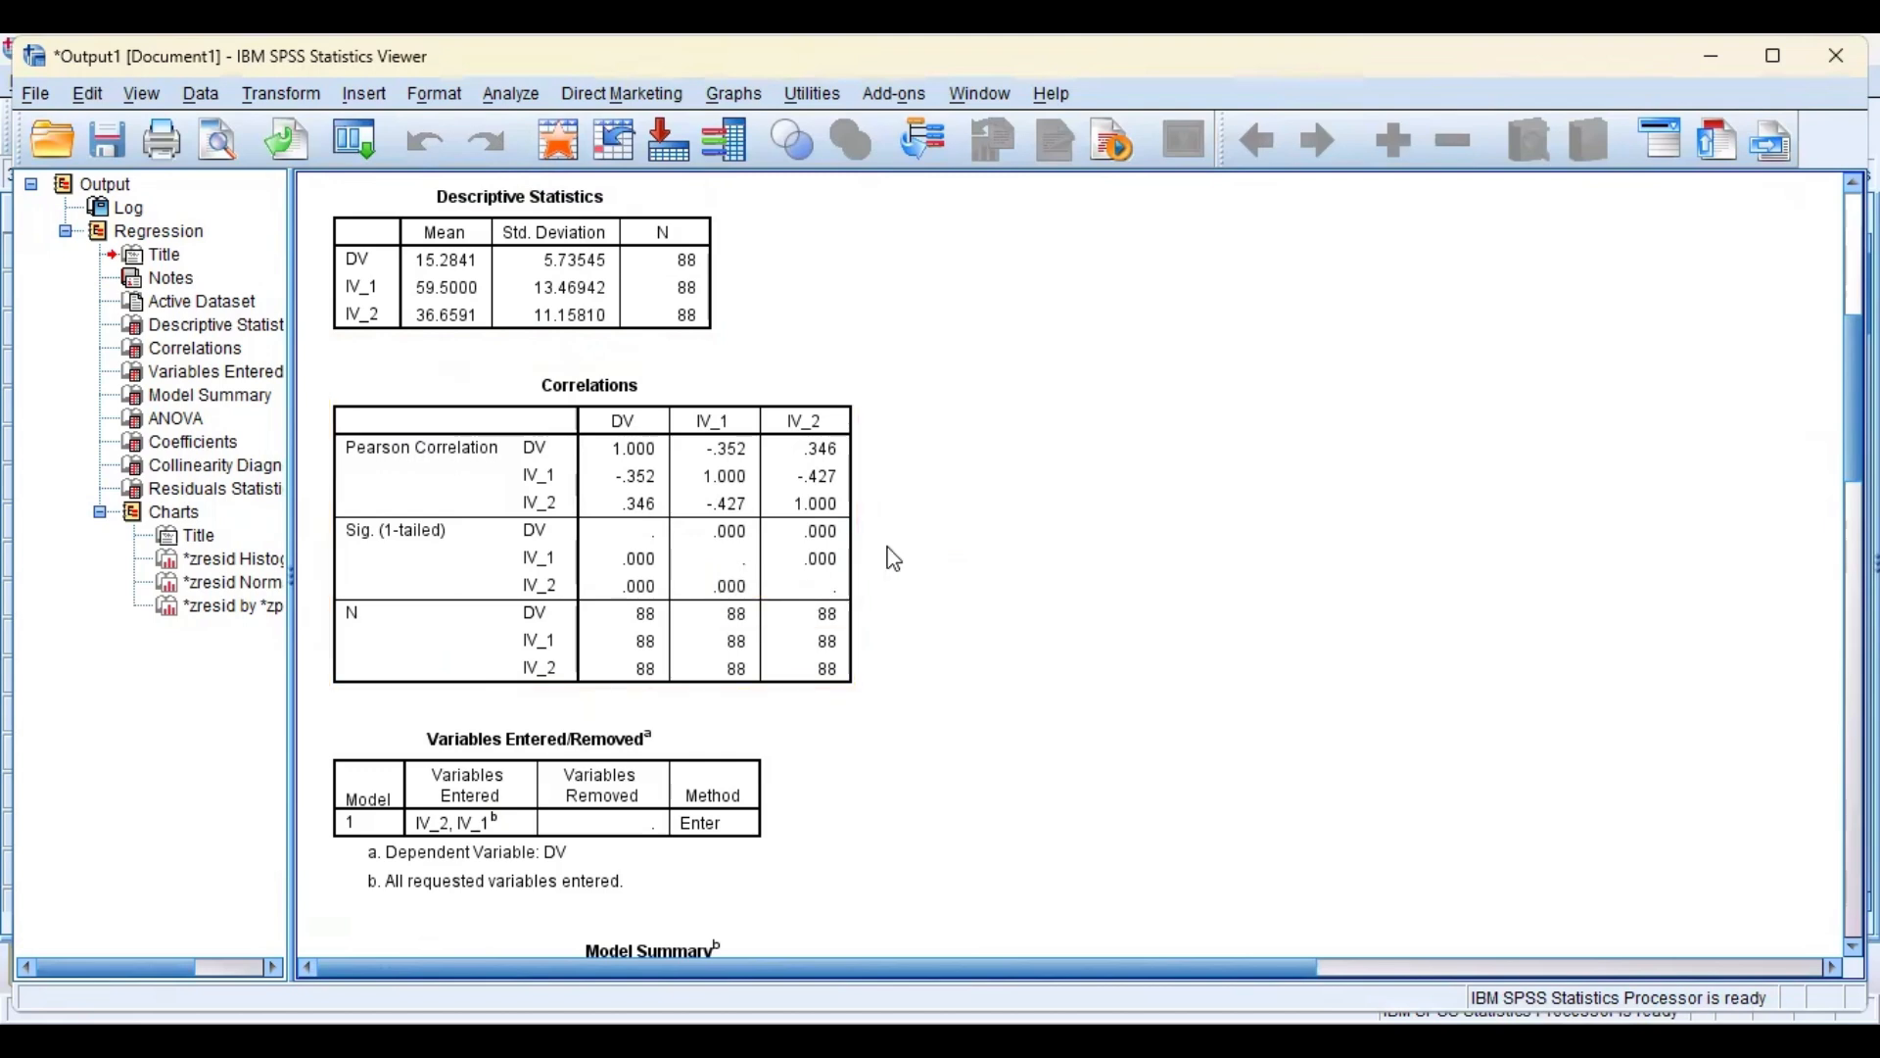
scroll(906, 553, "down", 3)
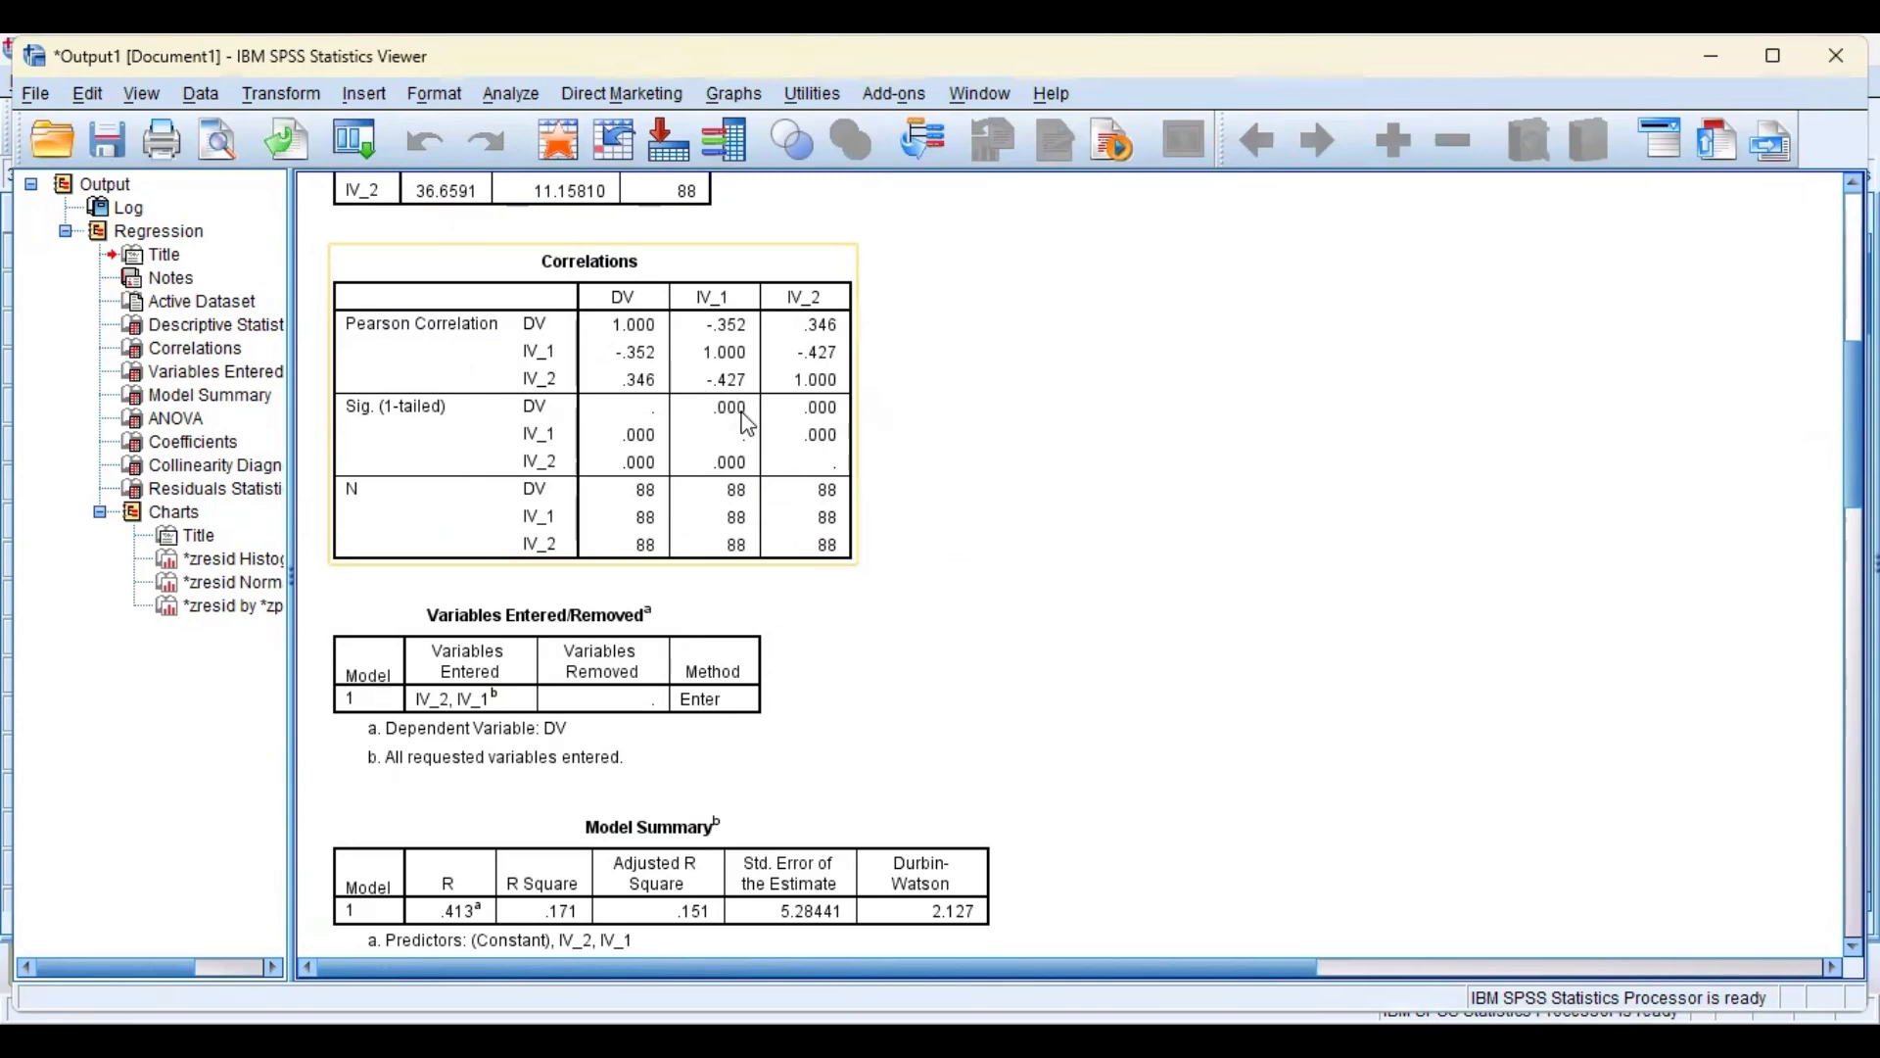
scroll(785, 431, "down", 5)
scroll(785, 431, "down", 3)
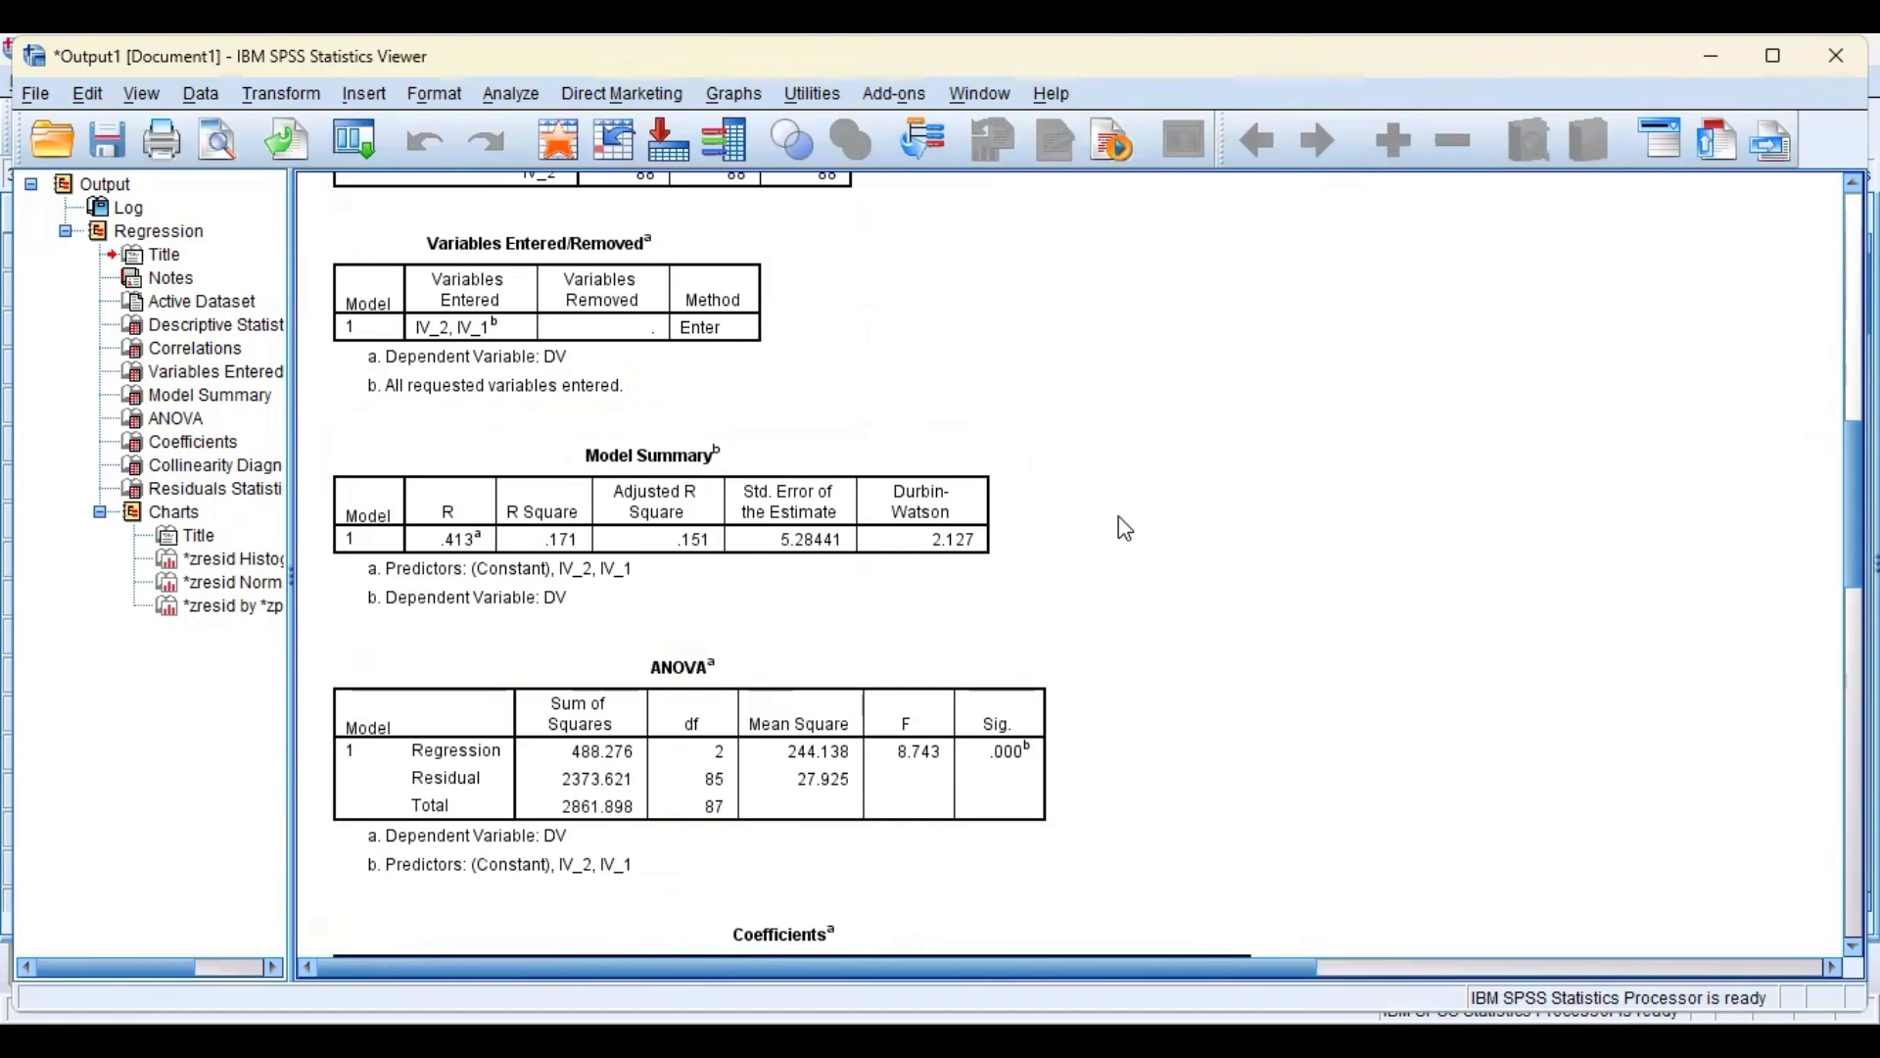
left_click(991, 500)
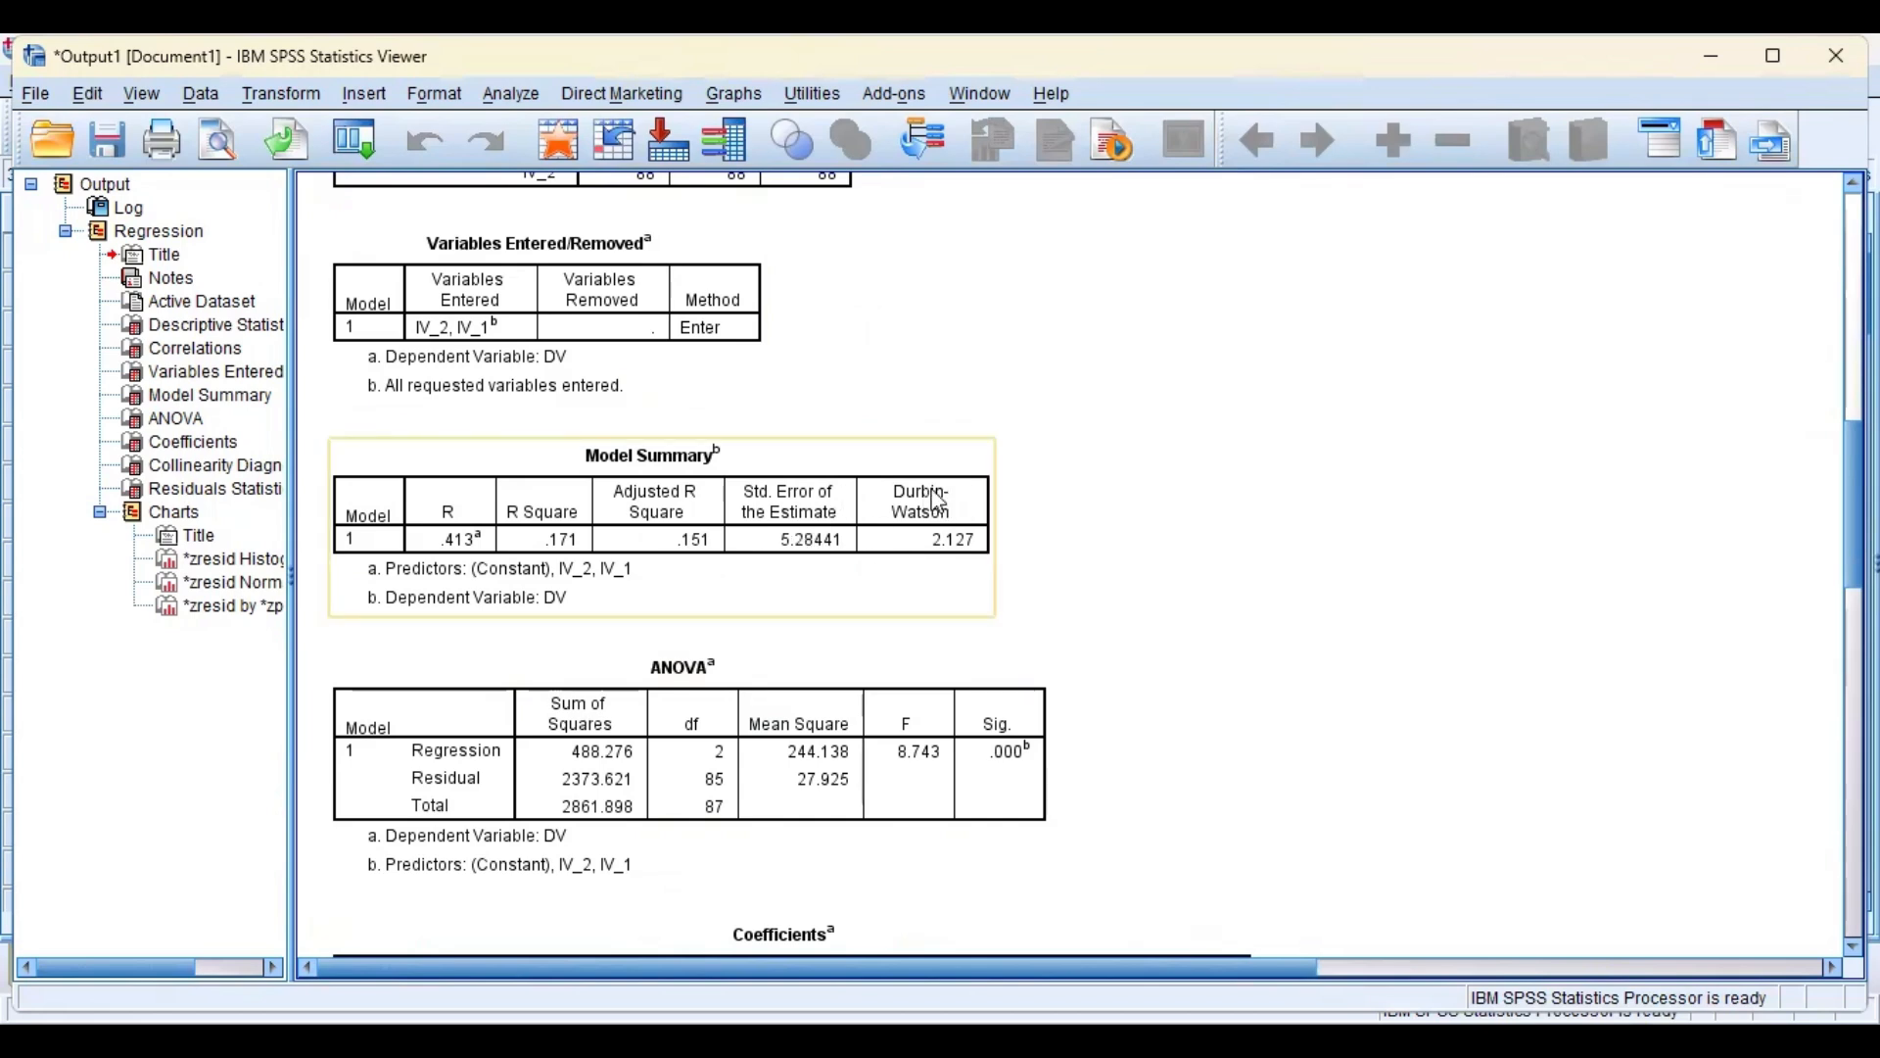
Examine the ANOVA and Coefficients tables, including significance, Tolerance and VIF, along with the Collinearity Diagnostics.
scroll(971, 532, "down", 3)
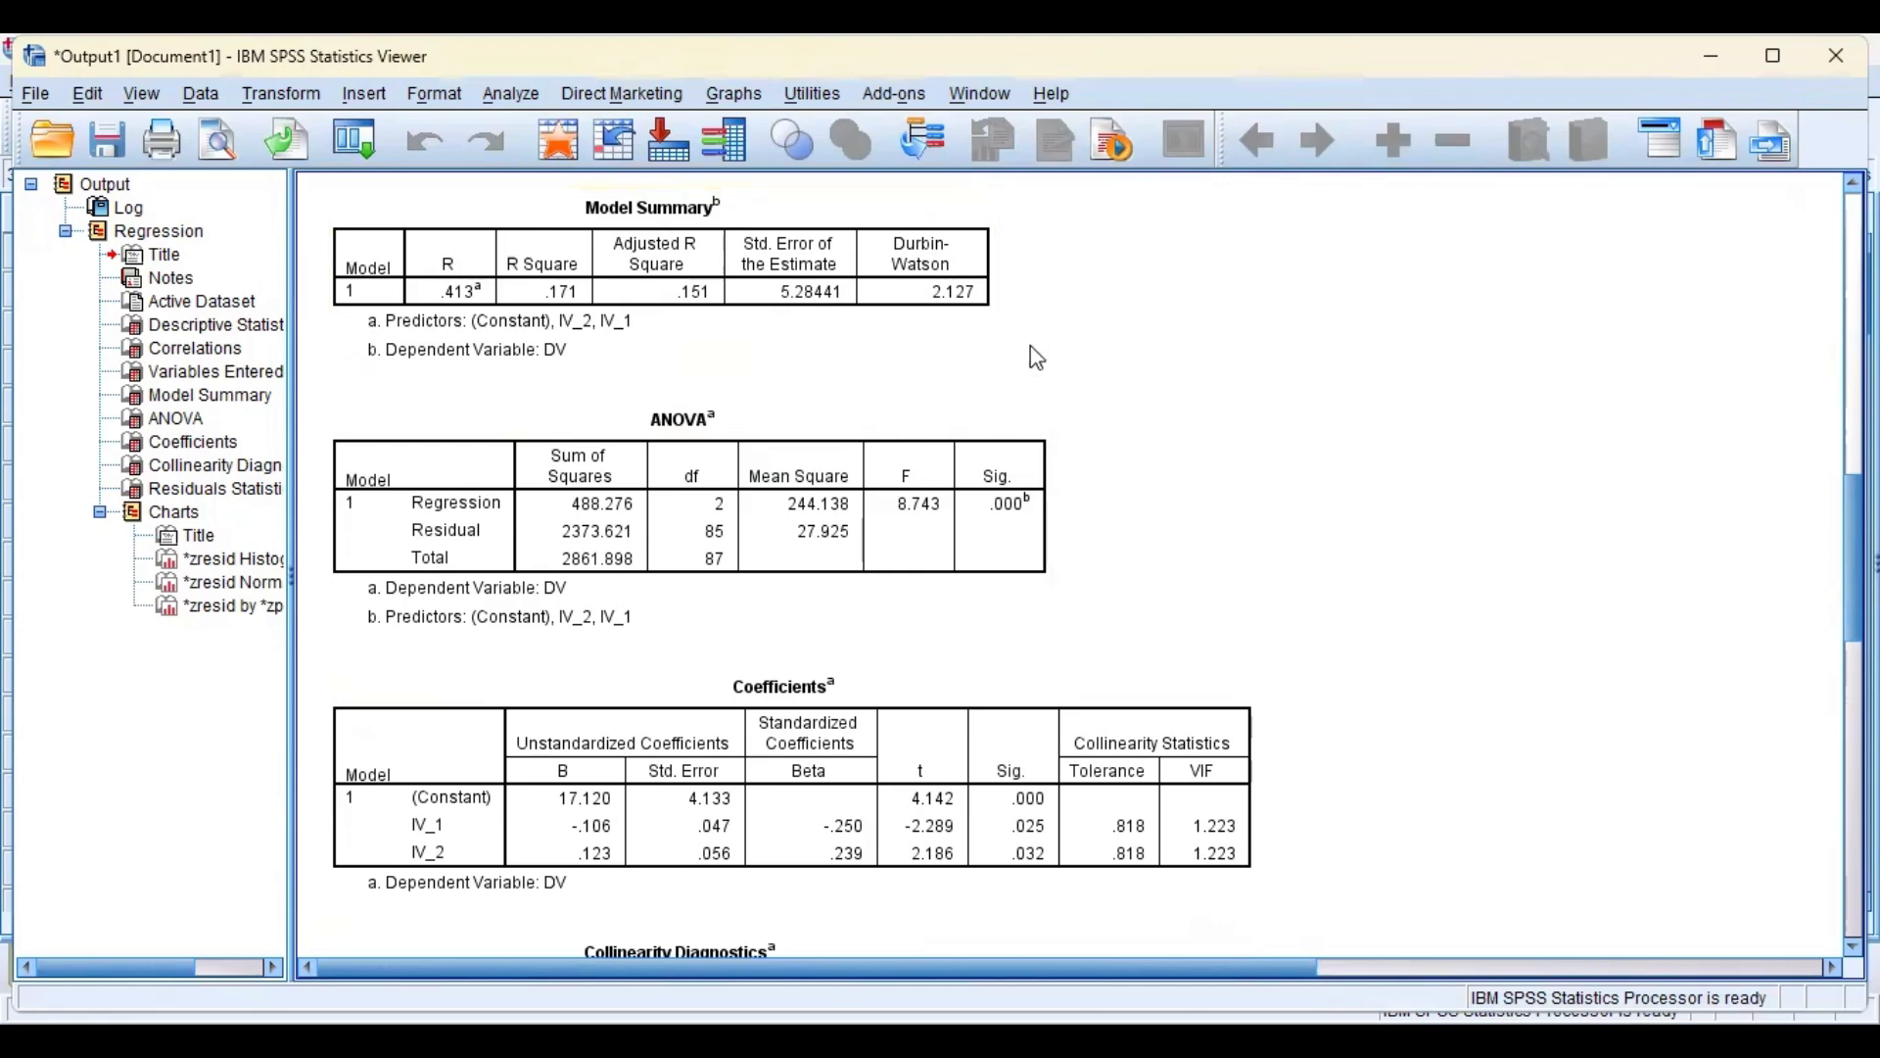
scroll(1058, 387, "down", 3)
scroll(1072, 480, "up", 3)
scroll(1019, 338, "down", 2)
scroll(1171, 364, "down", 2)
scroll(1172, 366, "down", 2)
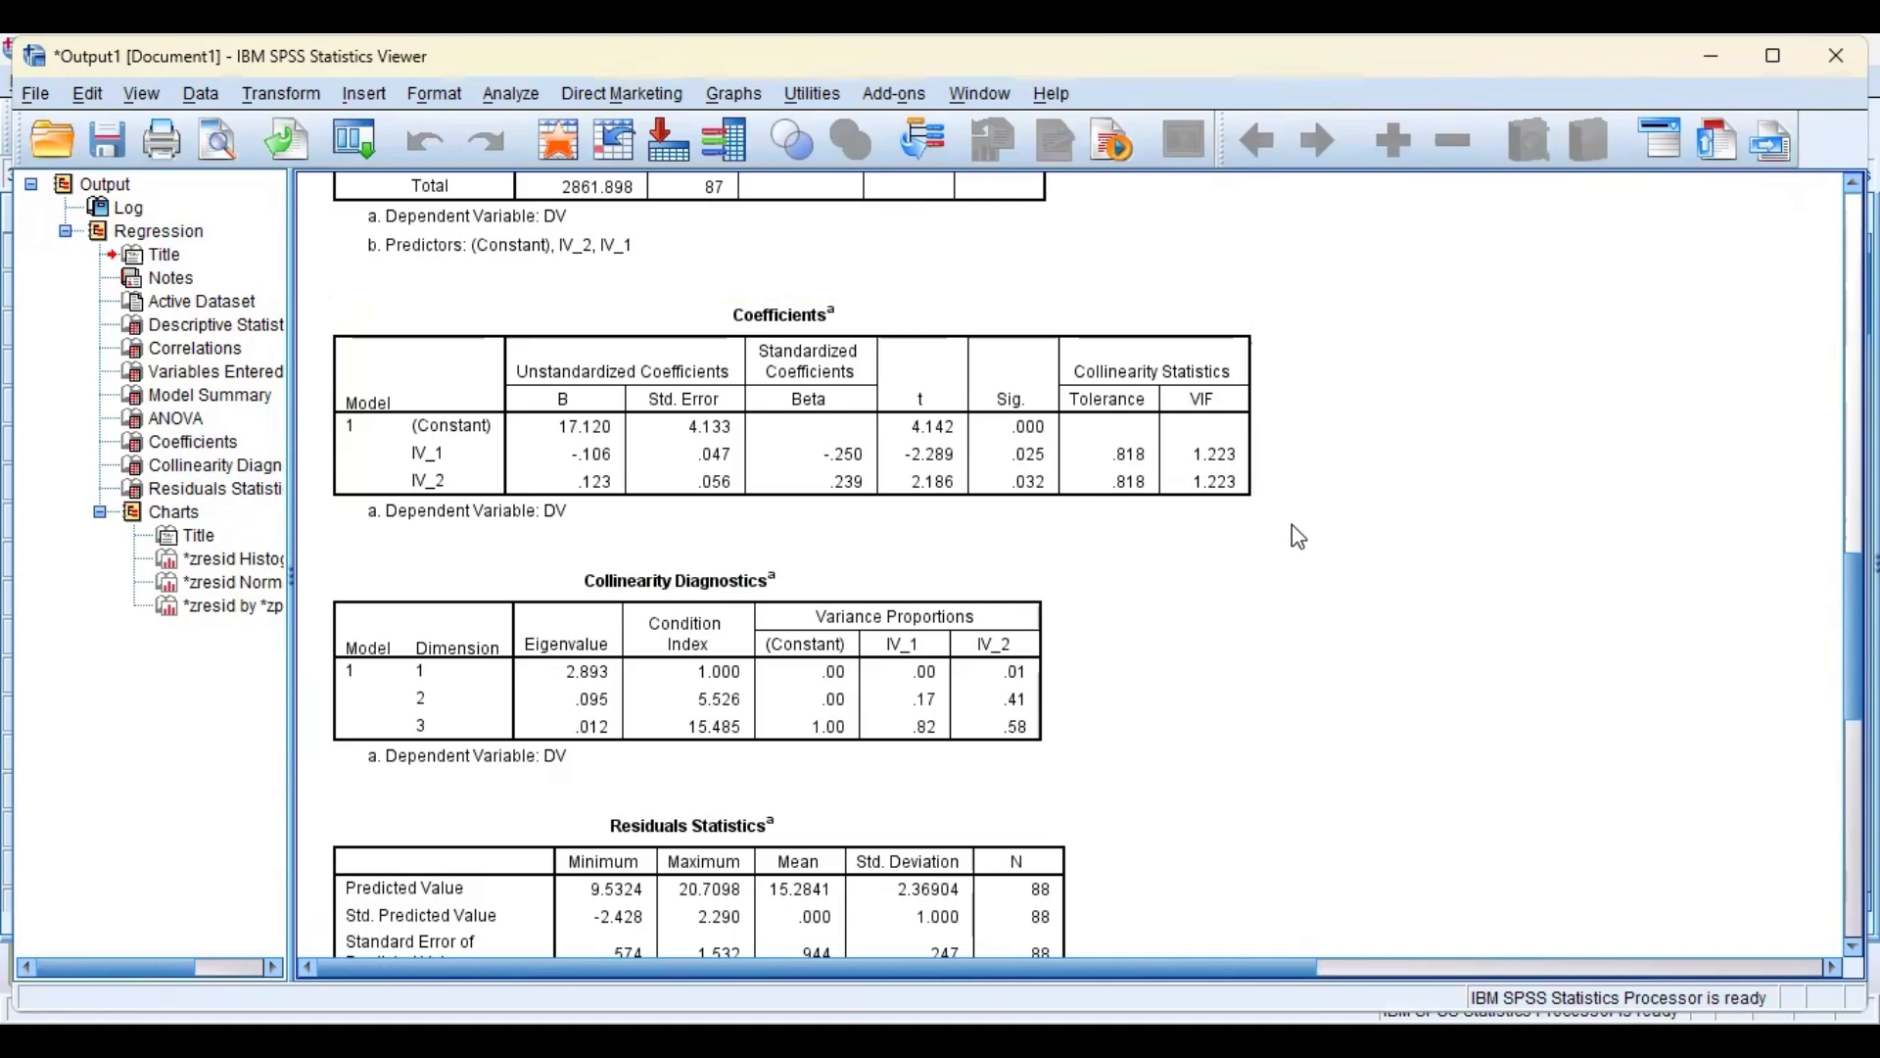
scroll(1298, 537, "down", 2)
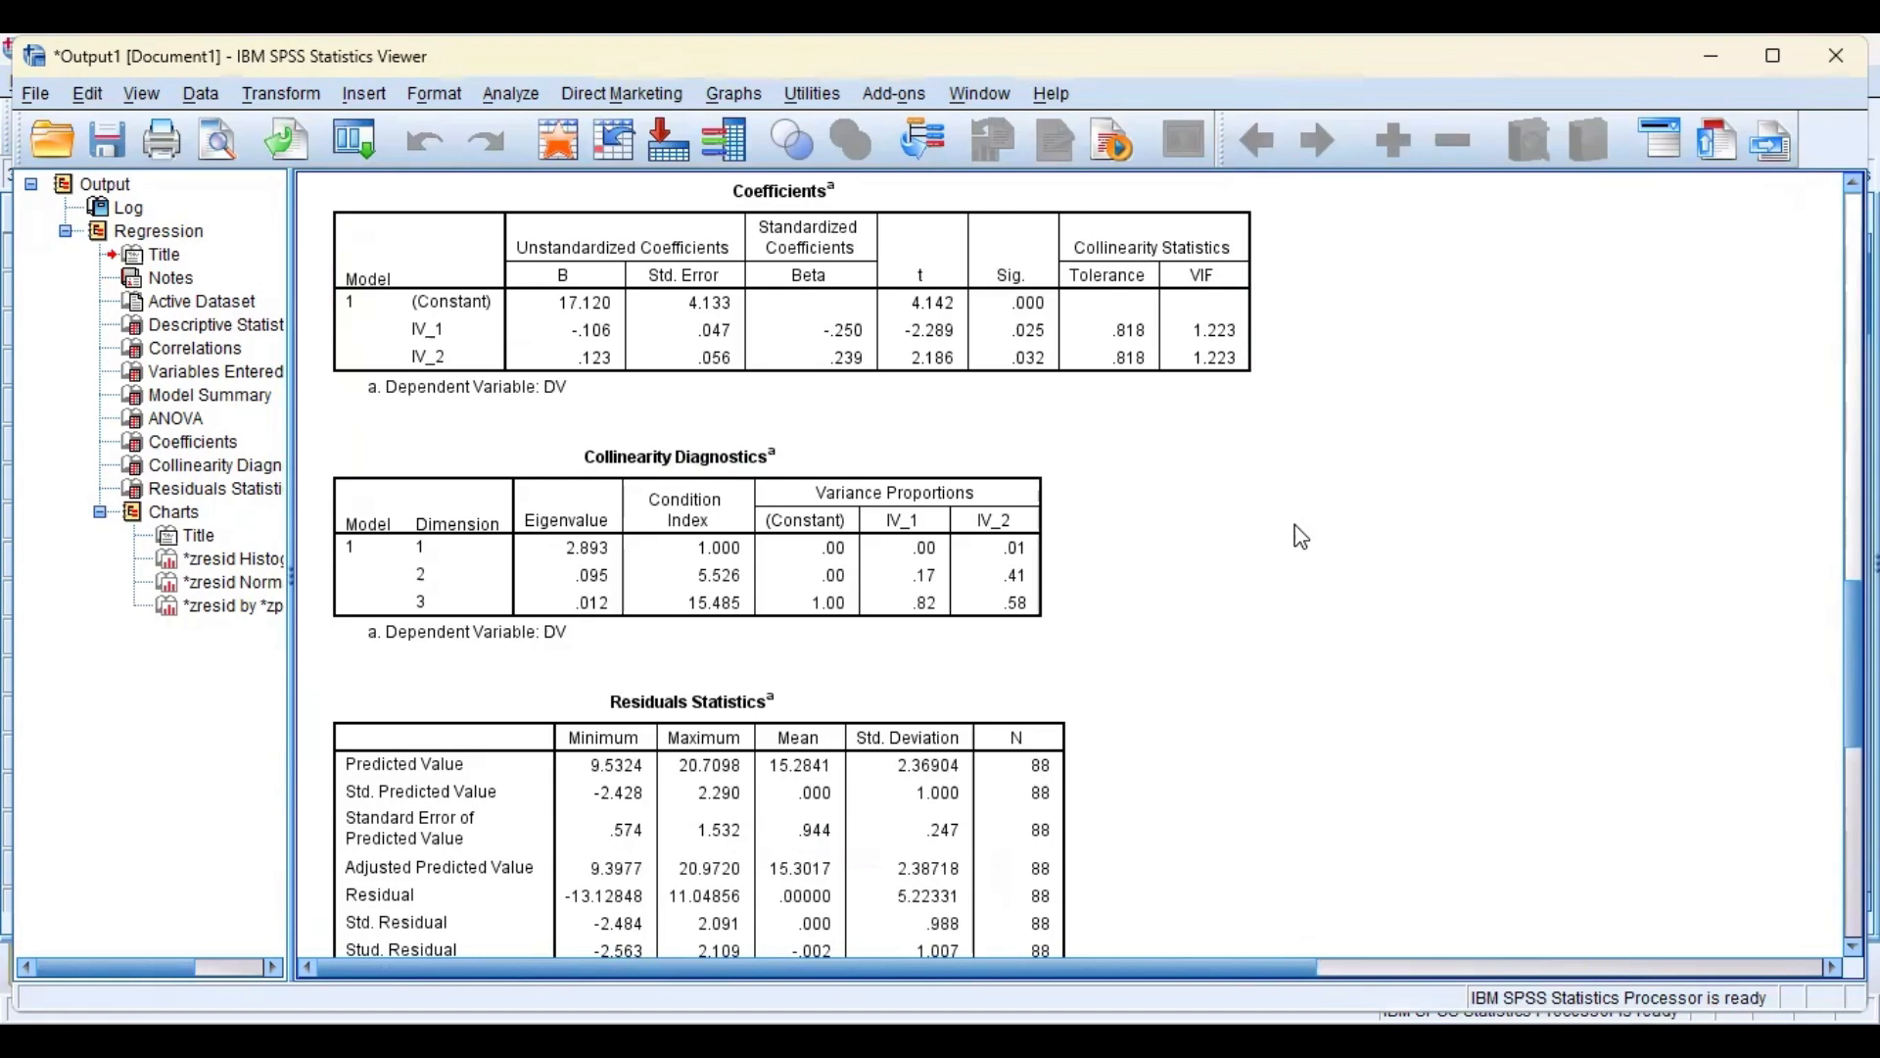
scroll(1224, 568, "up", 2)
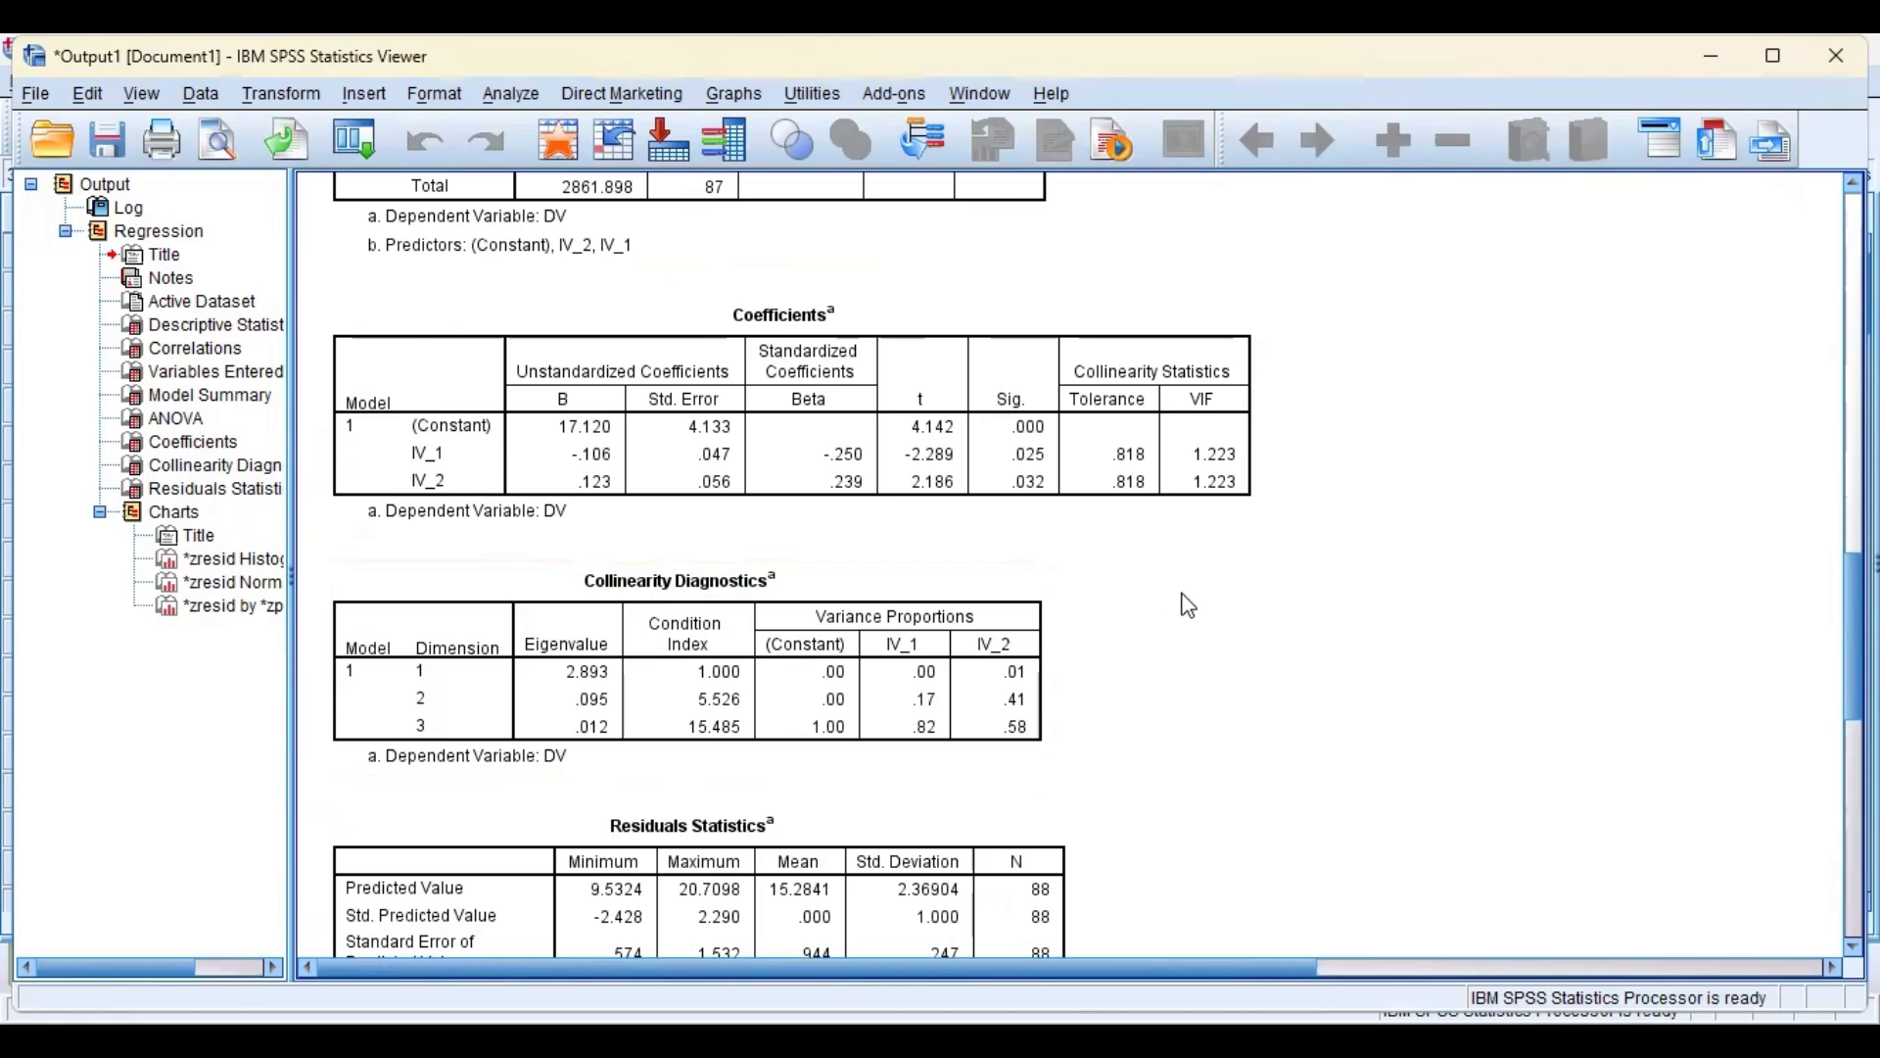
Examine the Residuals Statistics table, including the standardized residuals, Mahalanobis distance and Cook's distance rows.
scroll(1204, 588, "down", 4)
scroll(1197, 568, "down", 2)
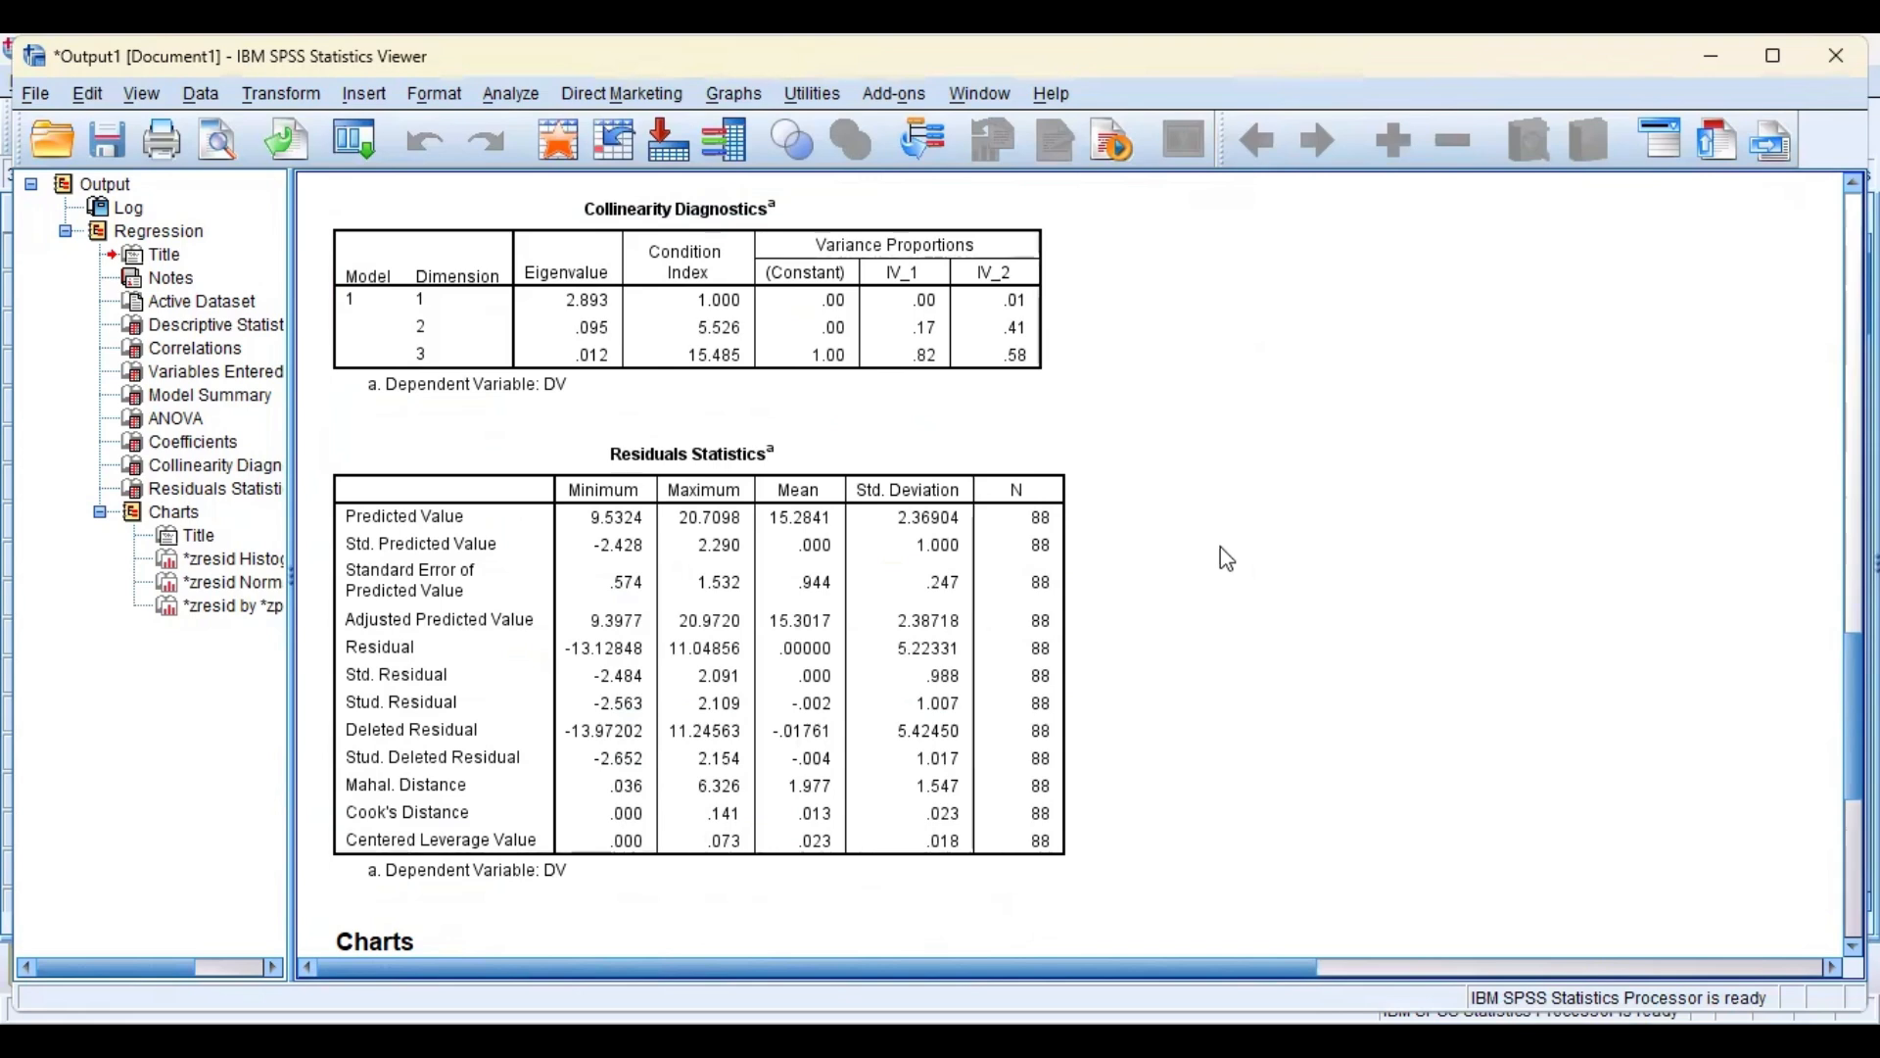
scroll(1245, 552, "down", 2)
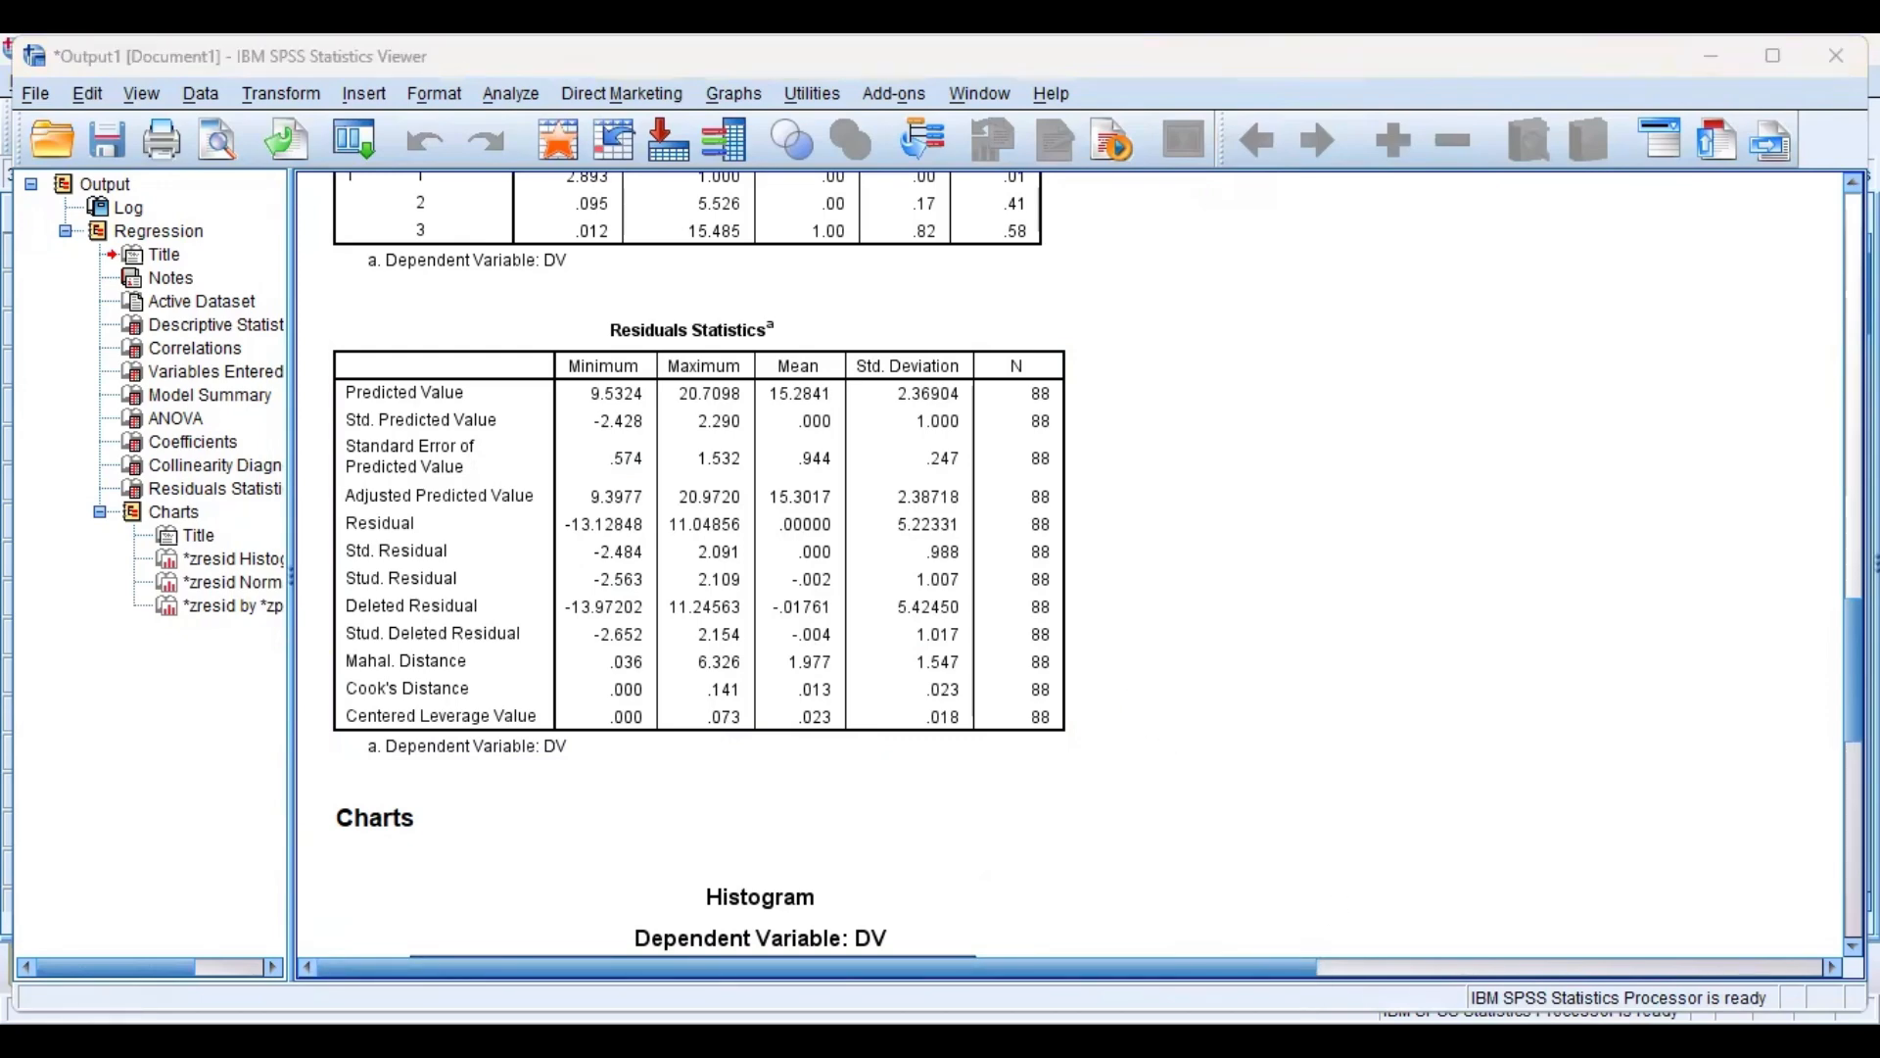
Switch to the Data Editor and check the saved Cook's distances in the COO_1 column for all cases, including those with missing data.
key("alt+Tab")
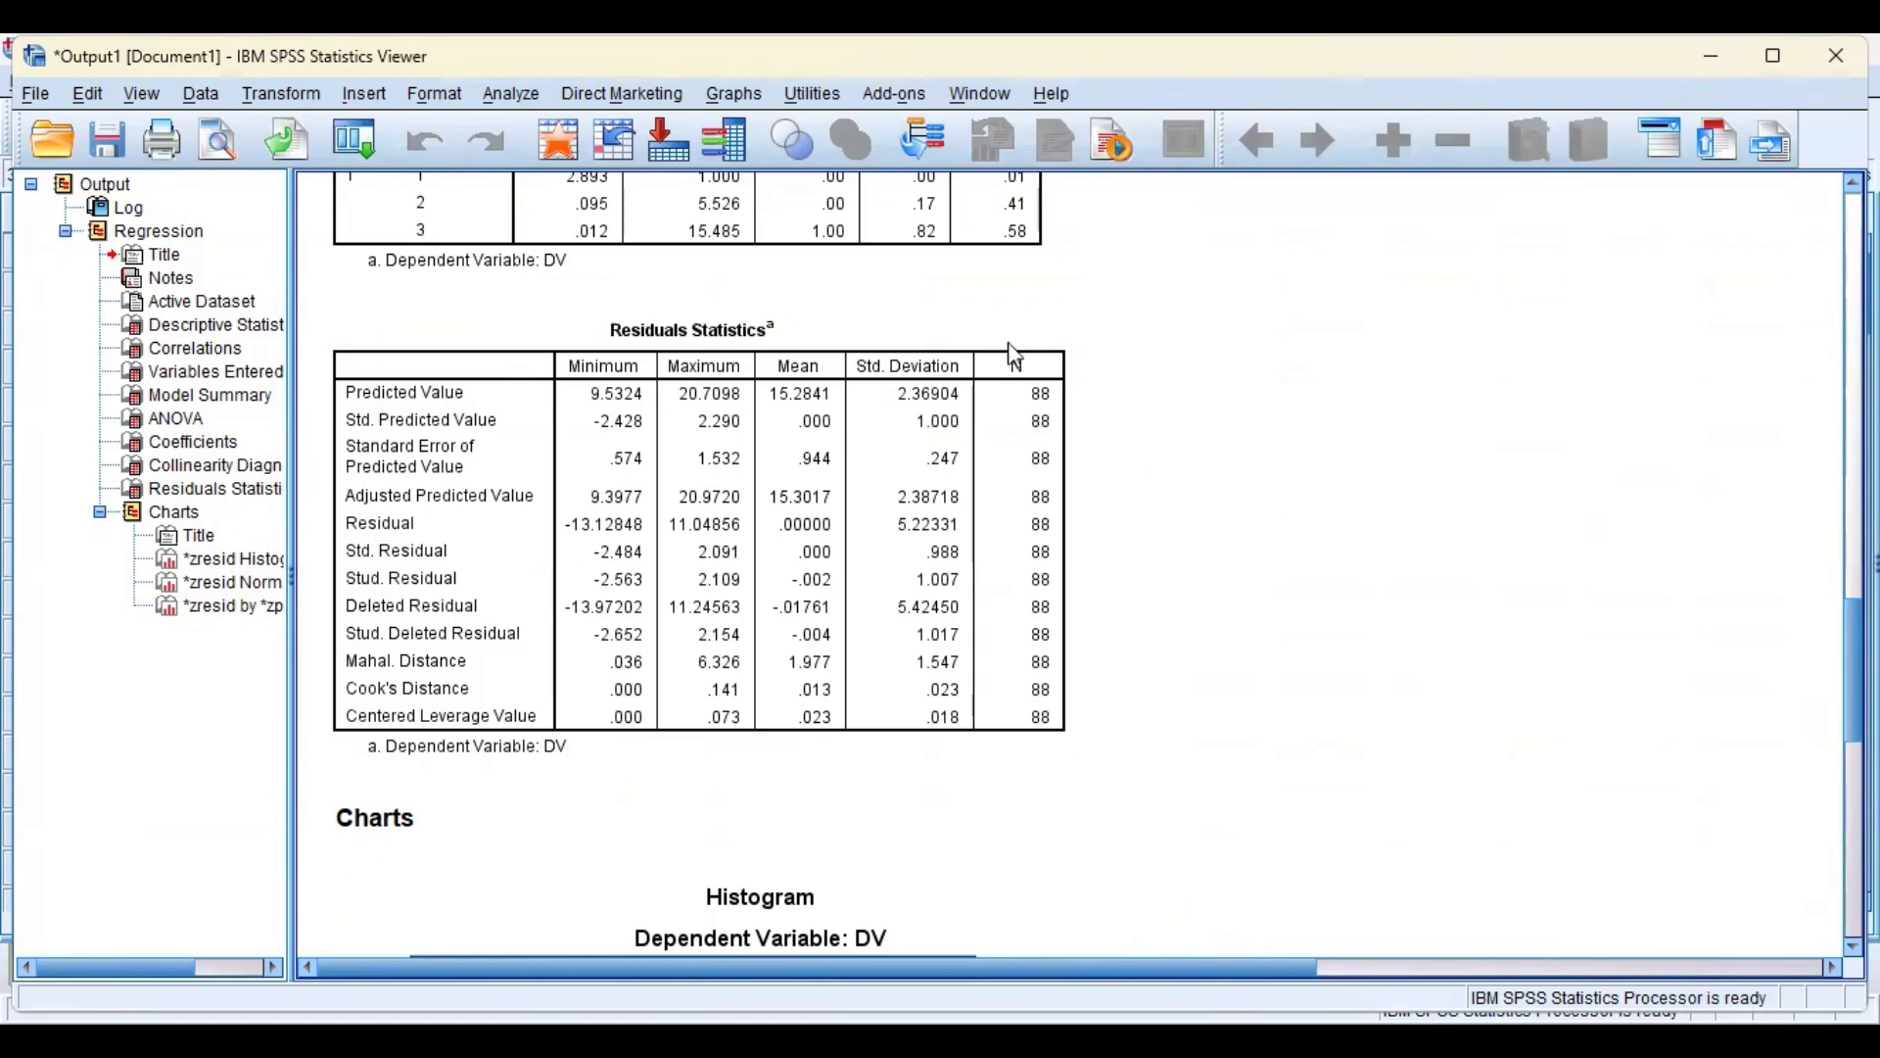
key("alt+Tab")
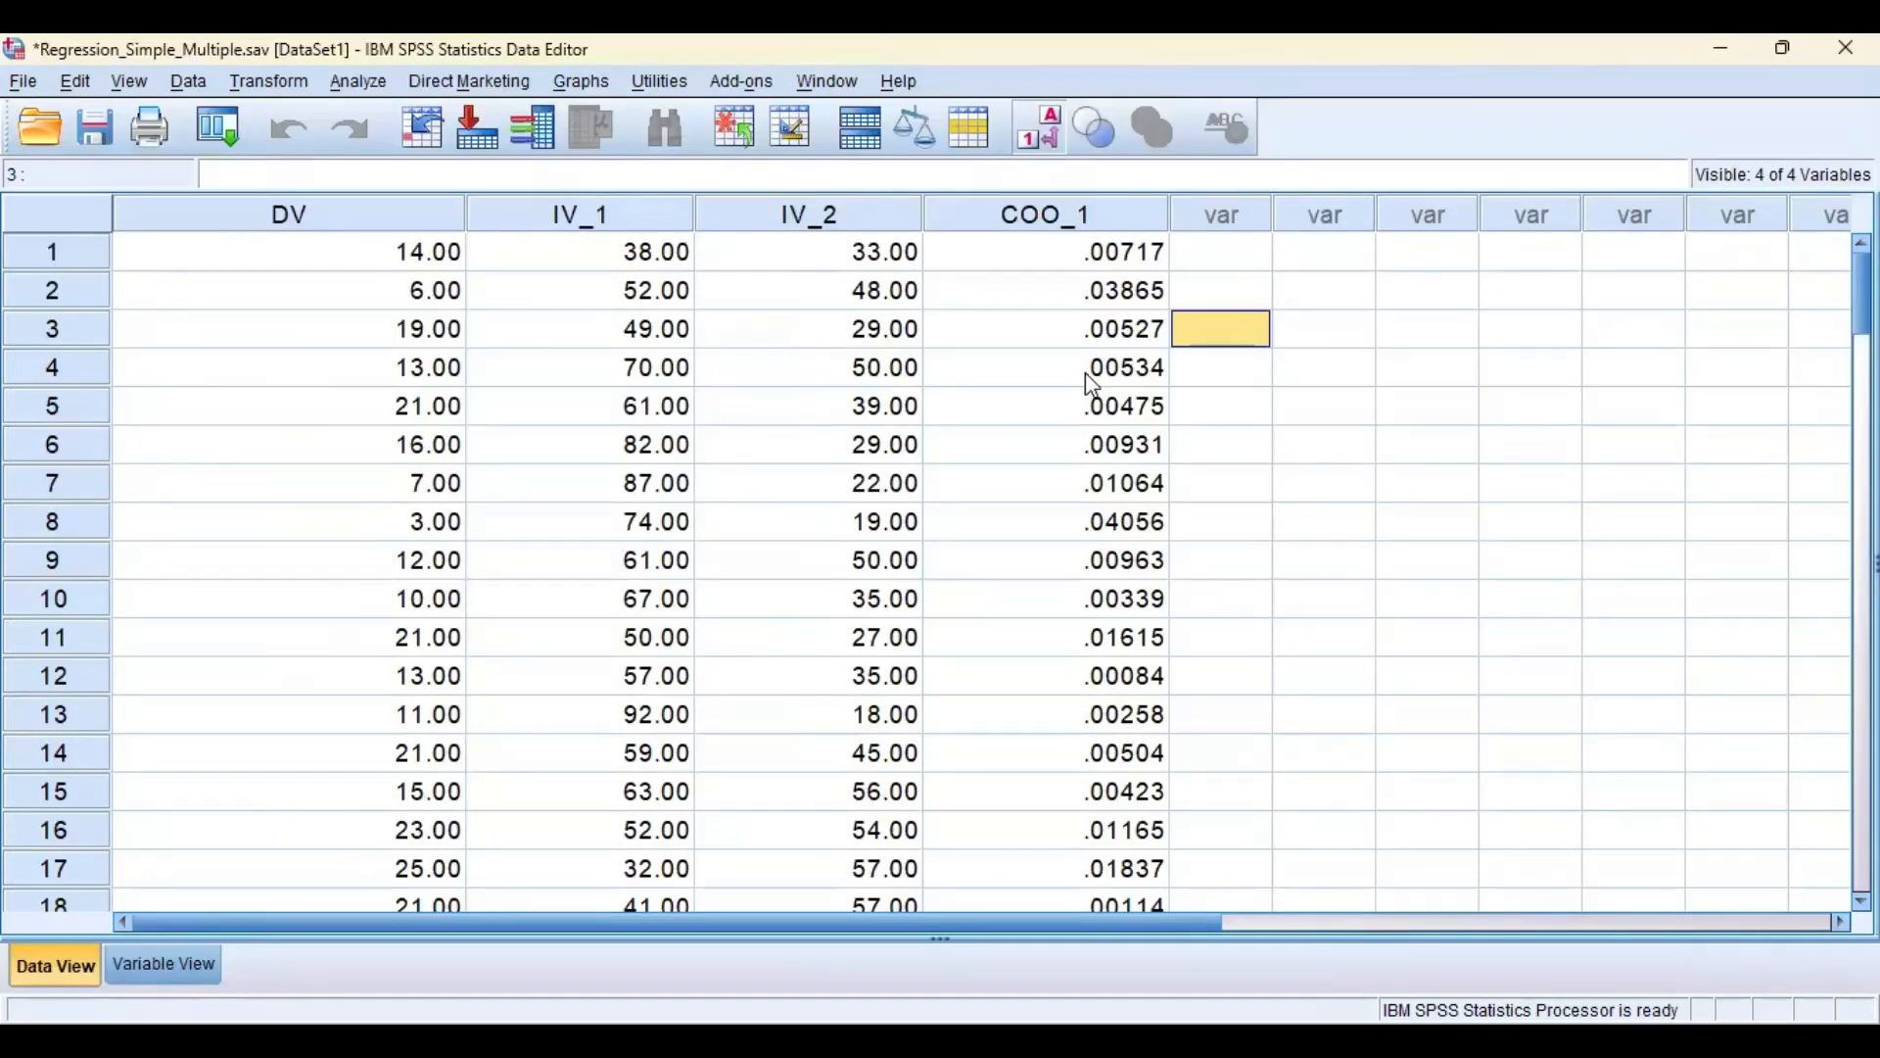
scroll(1082, 401, "down", 8)
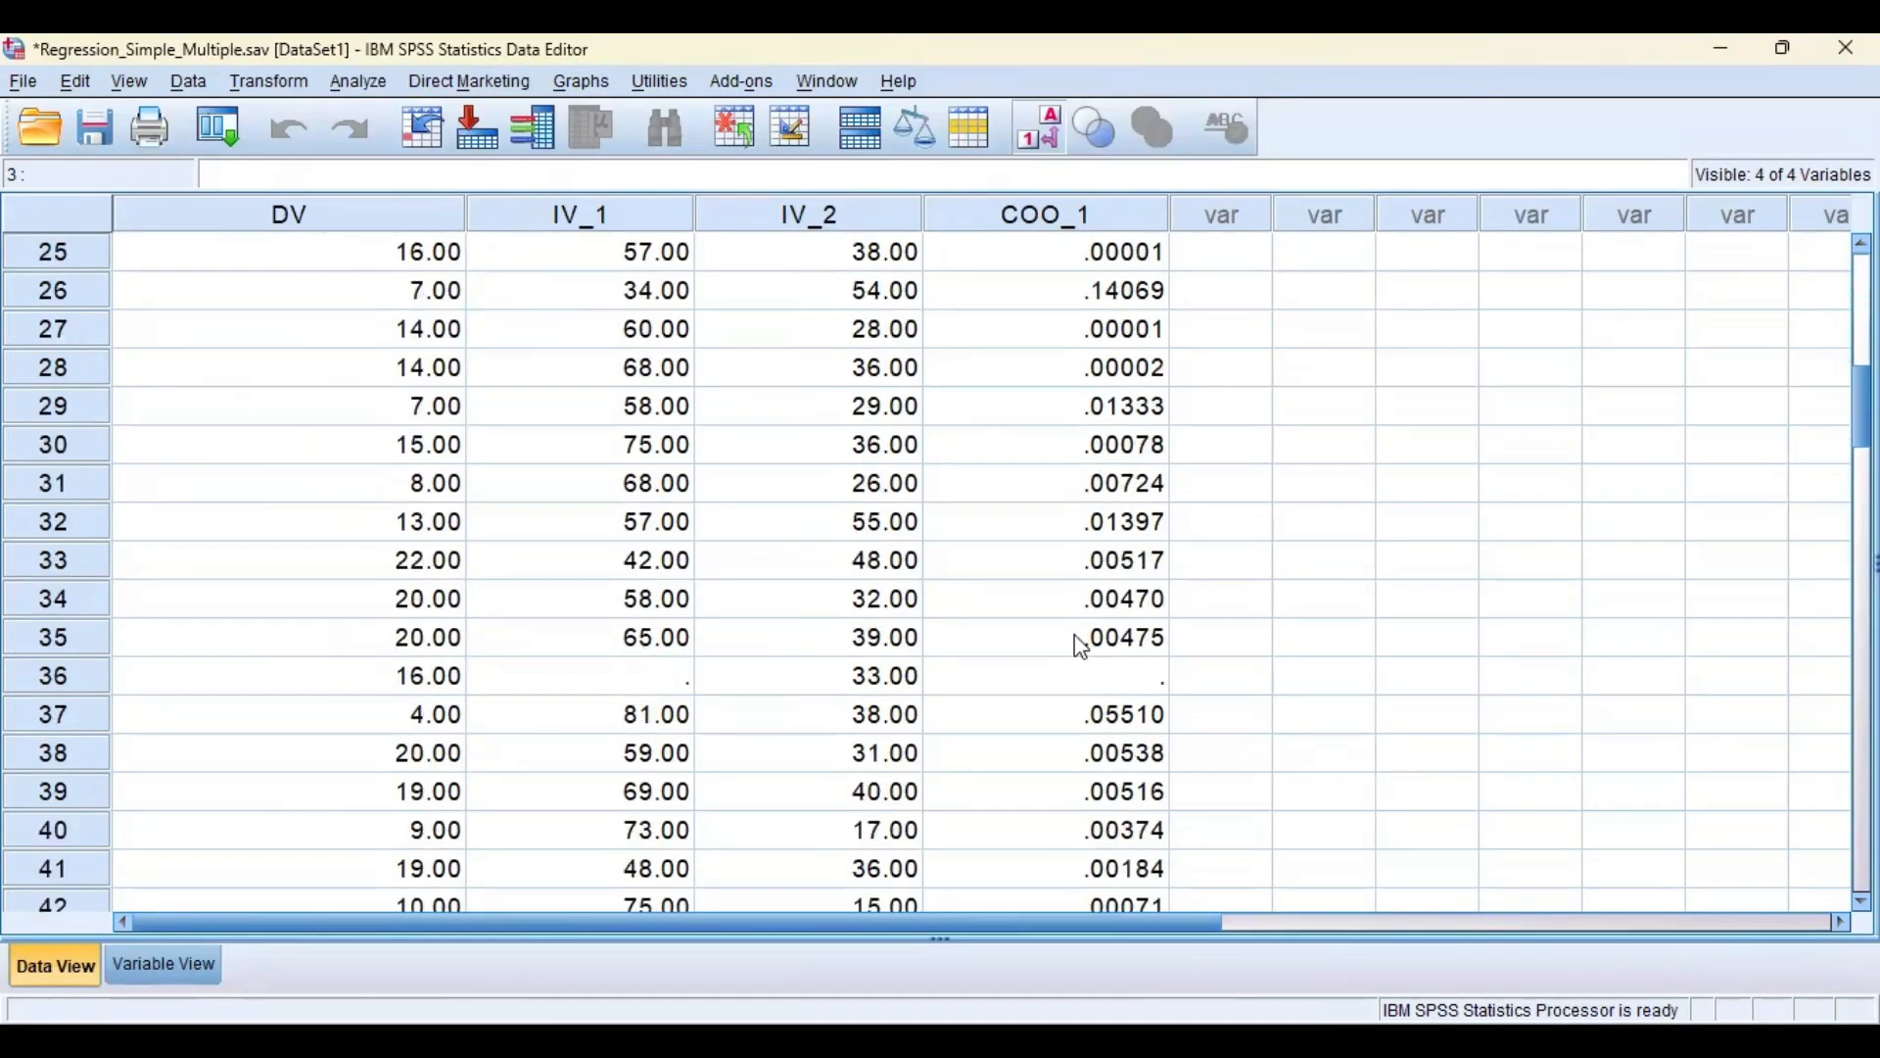
scroll(1080, 646, "down", 16)
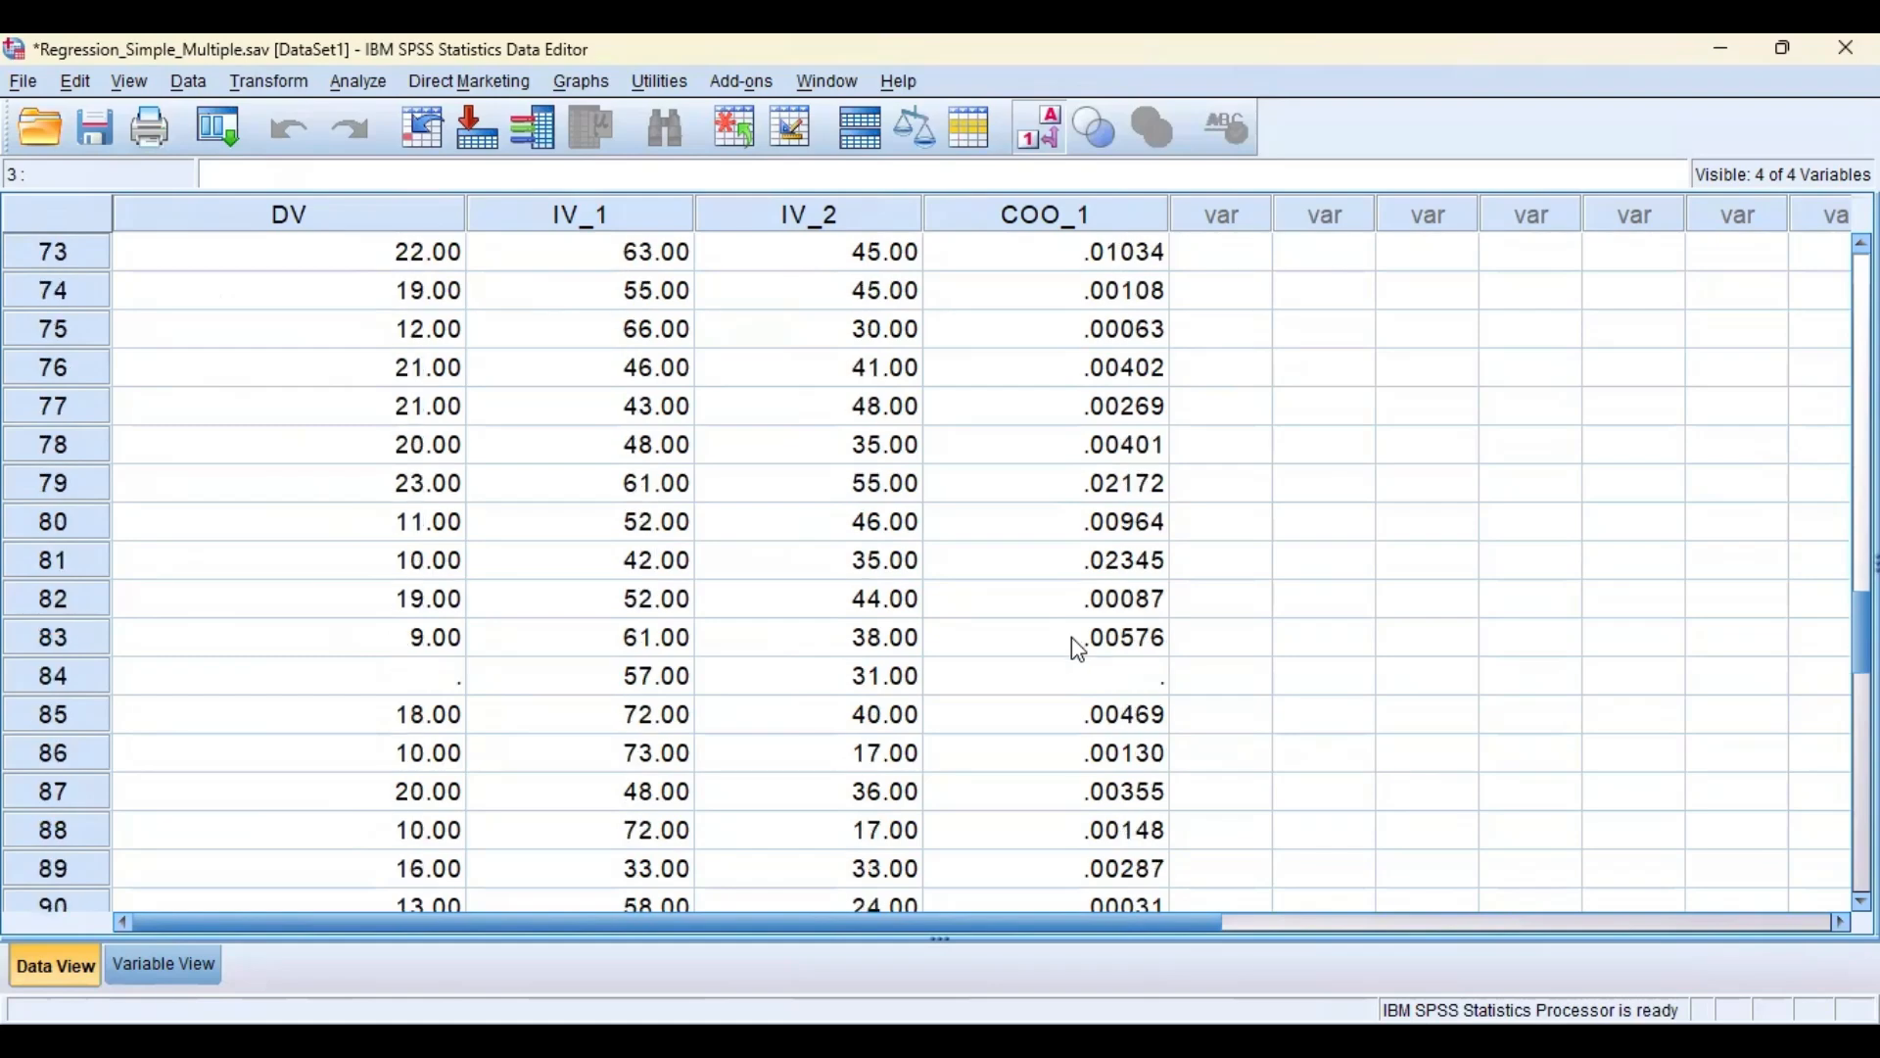
scroll(1077, 646, "down", 7)
scroll(1145, 672, "up", 4)
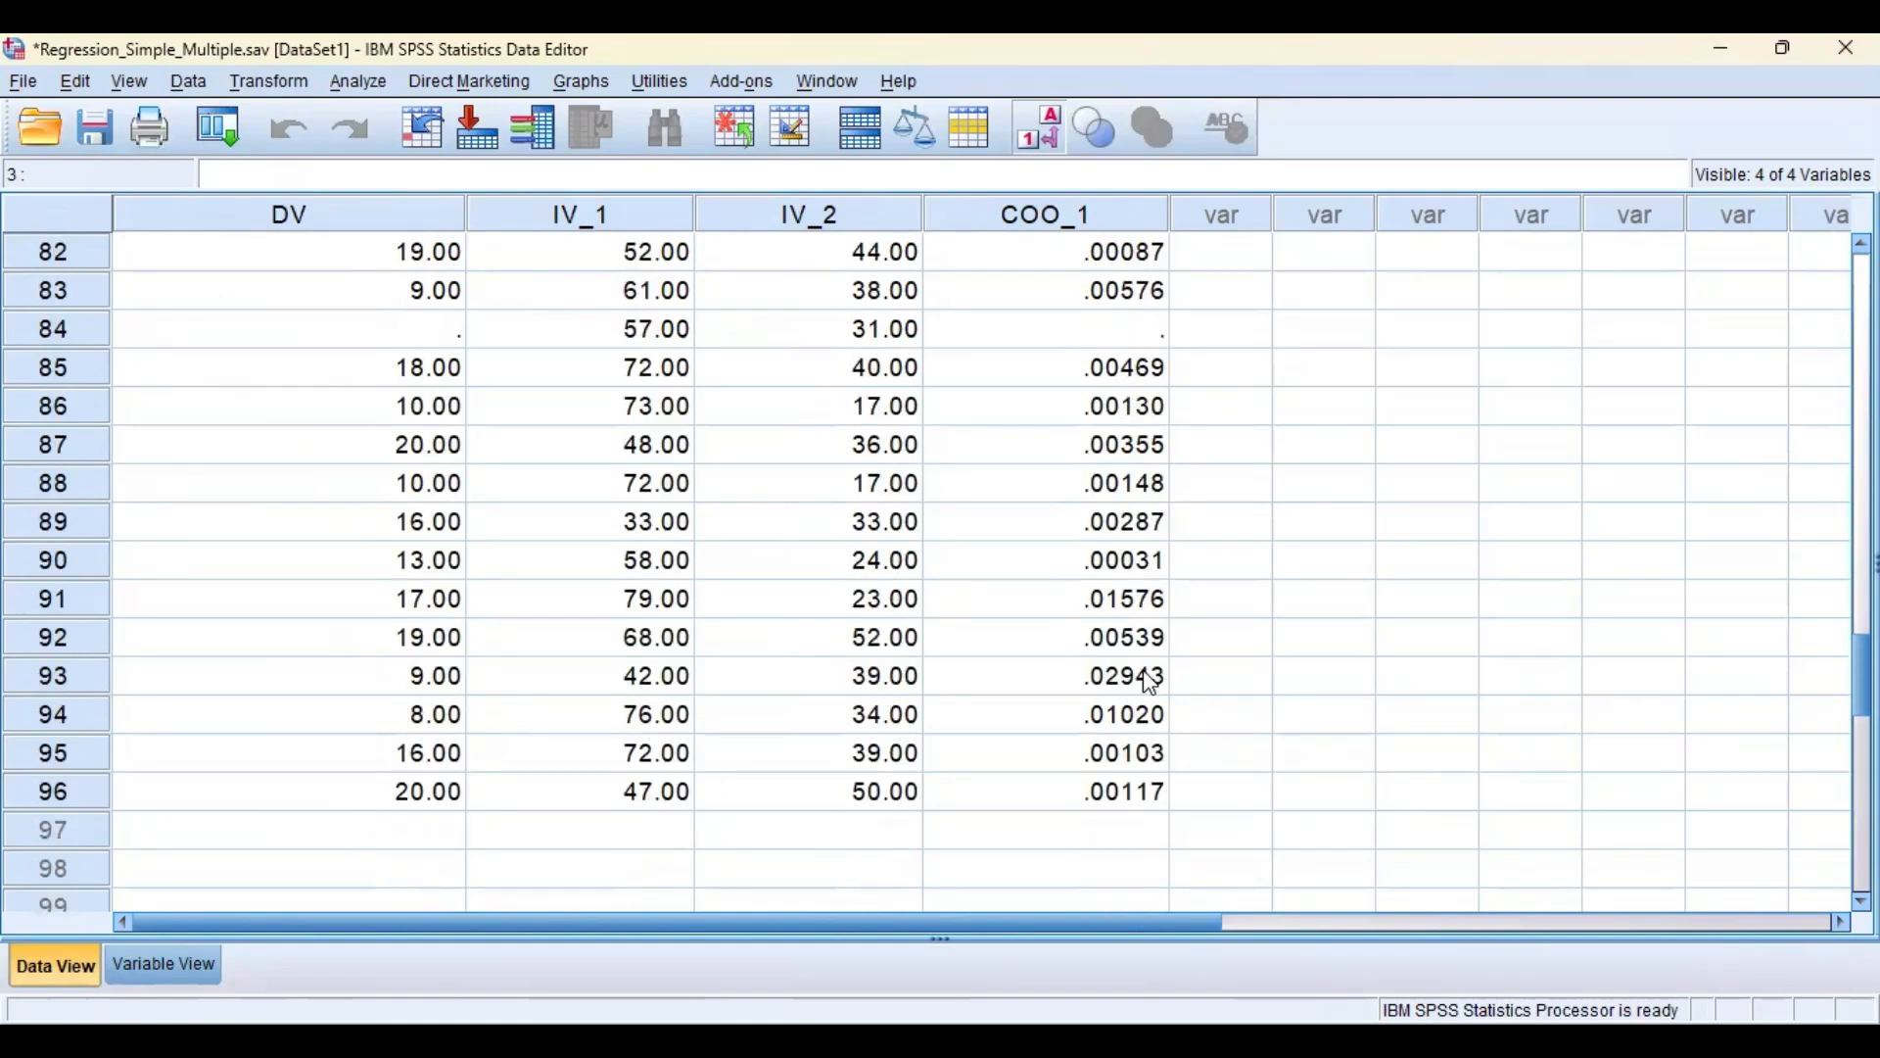
scroll(1151, 683, "up", 8)
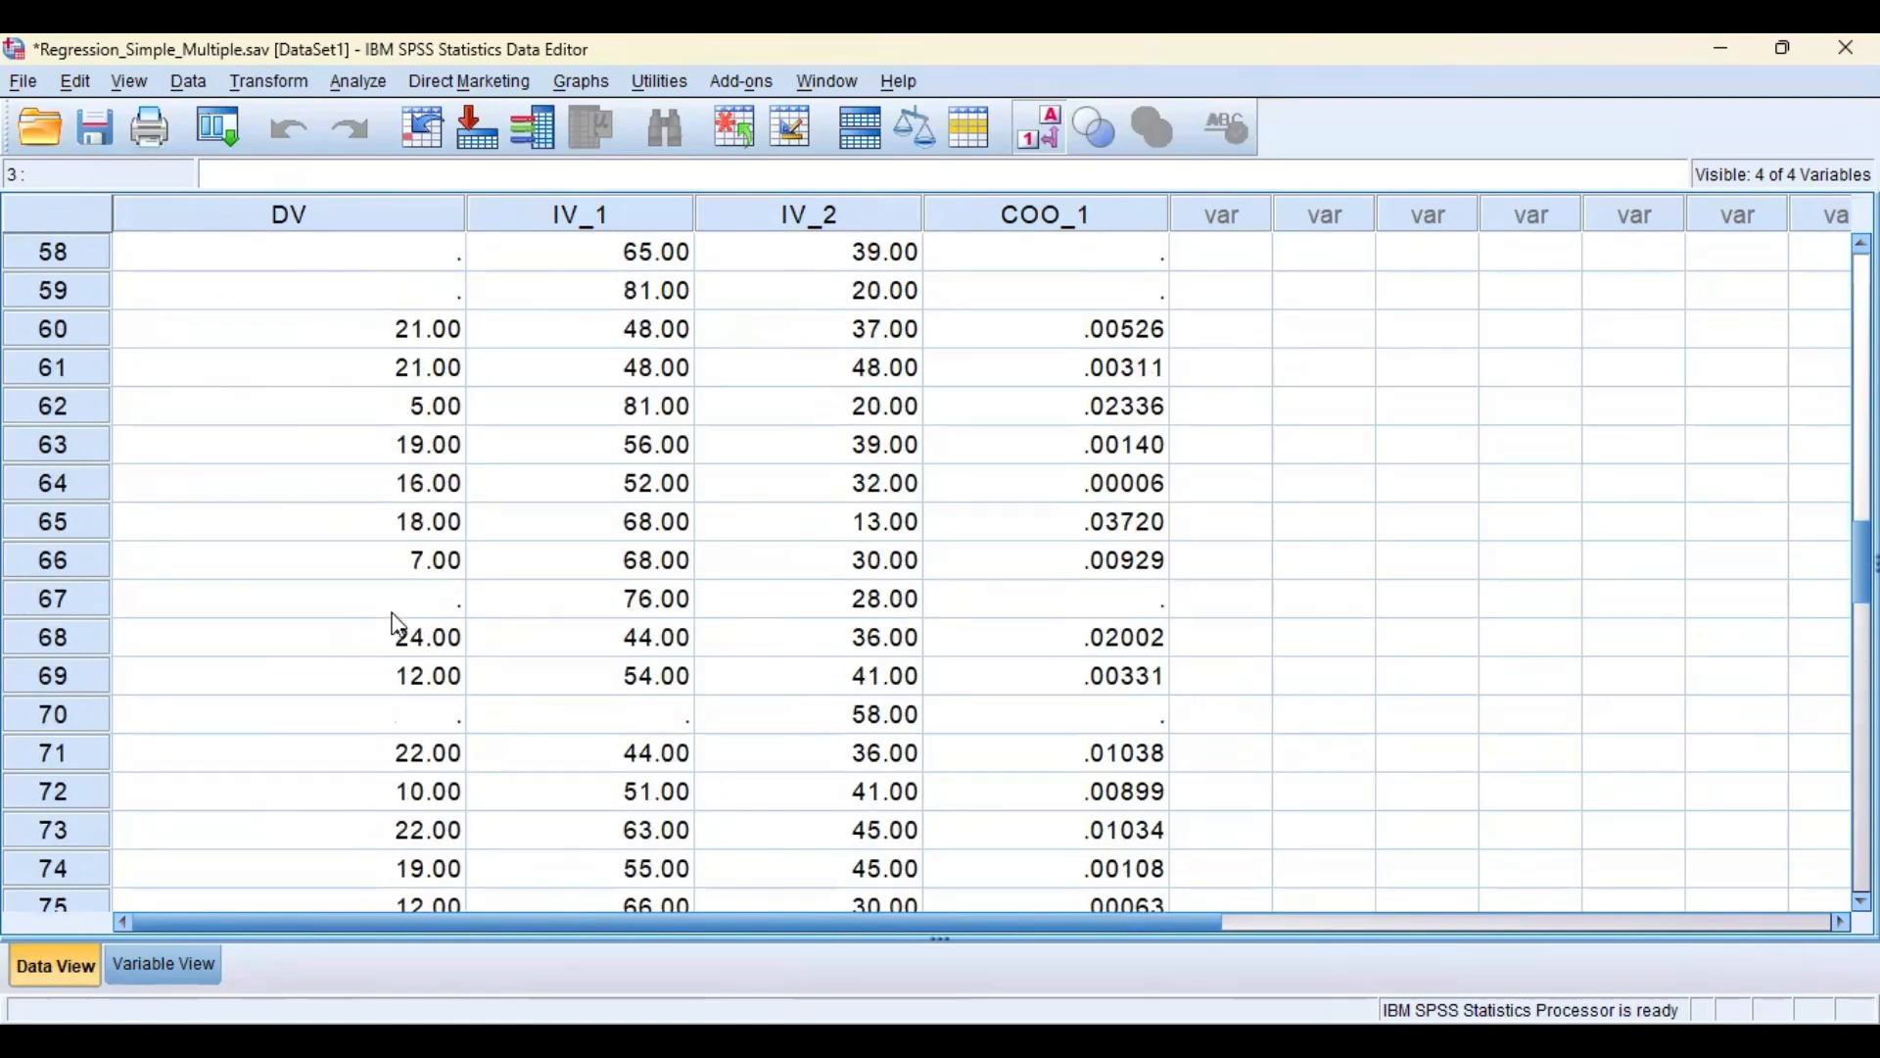
scroll(396, 624, "up", 2)
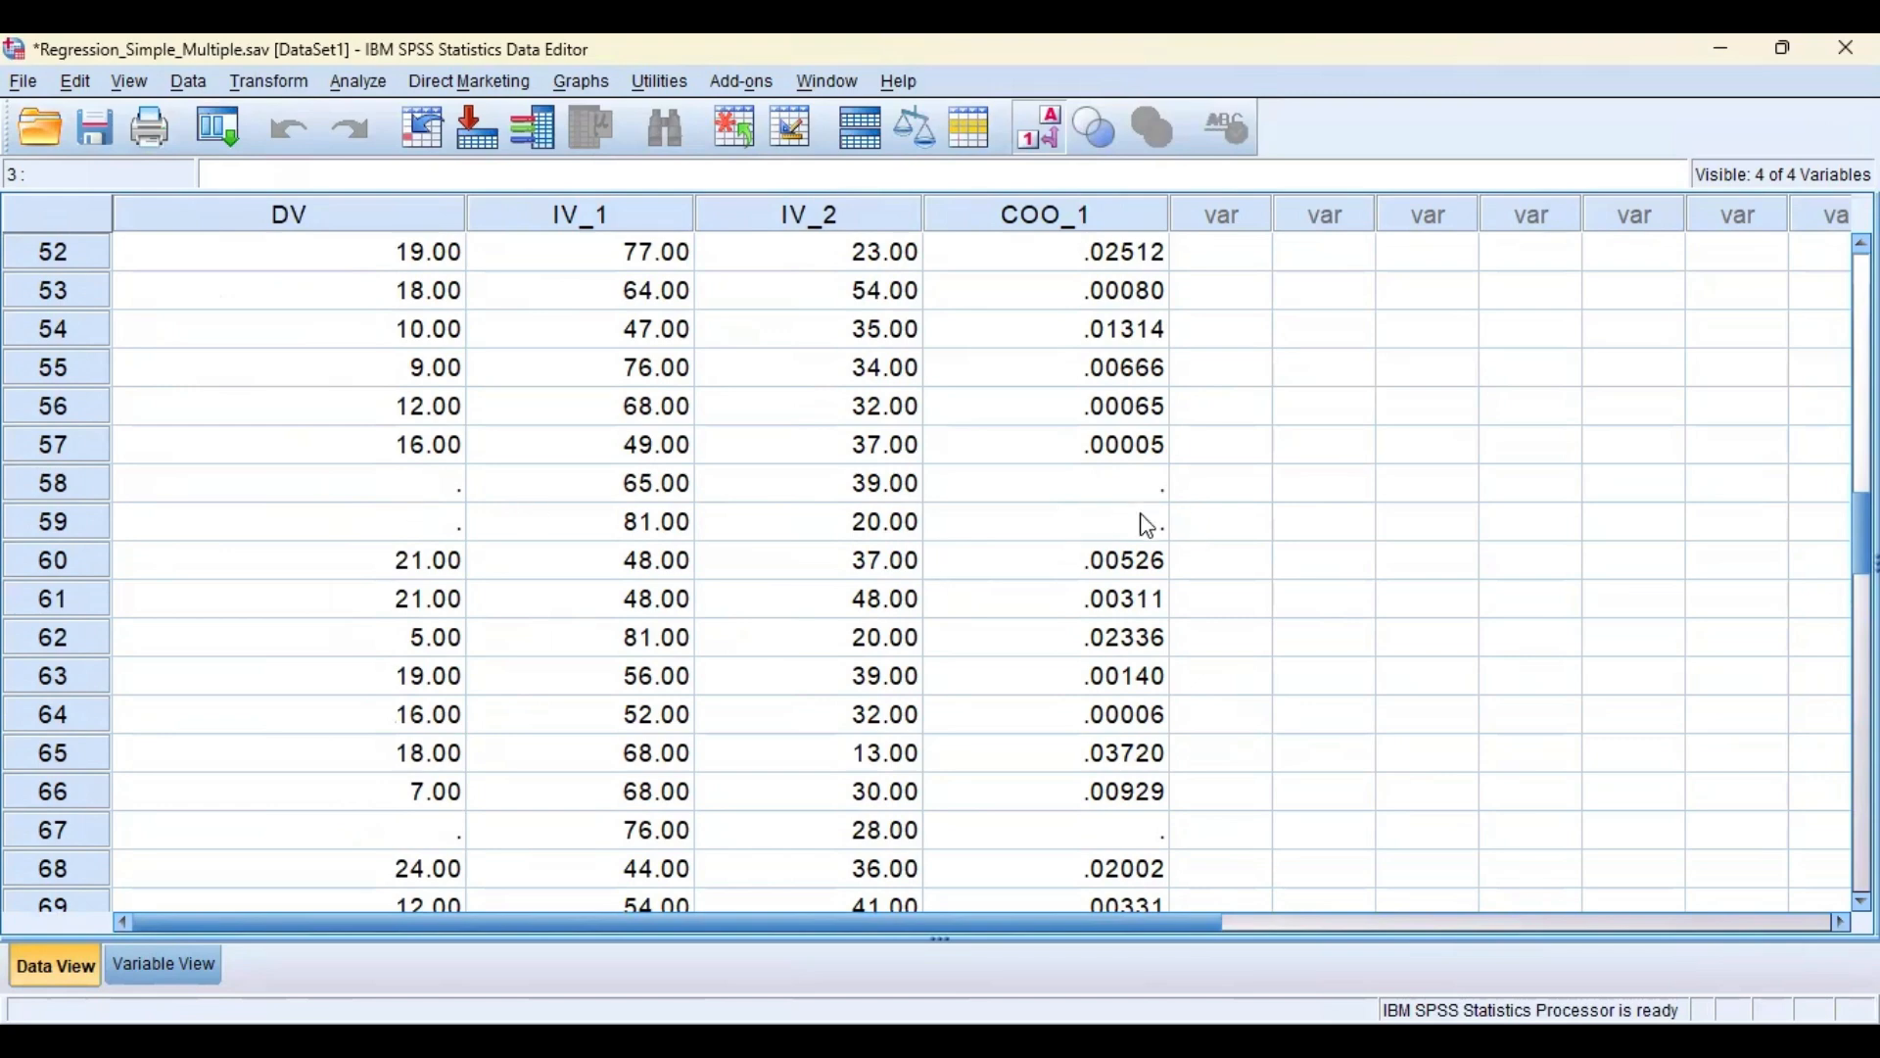
scroll(1154, 521, "up", 1)
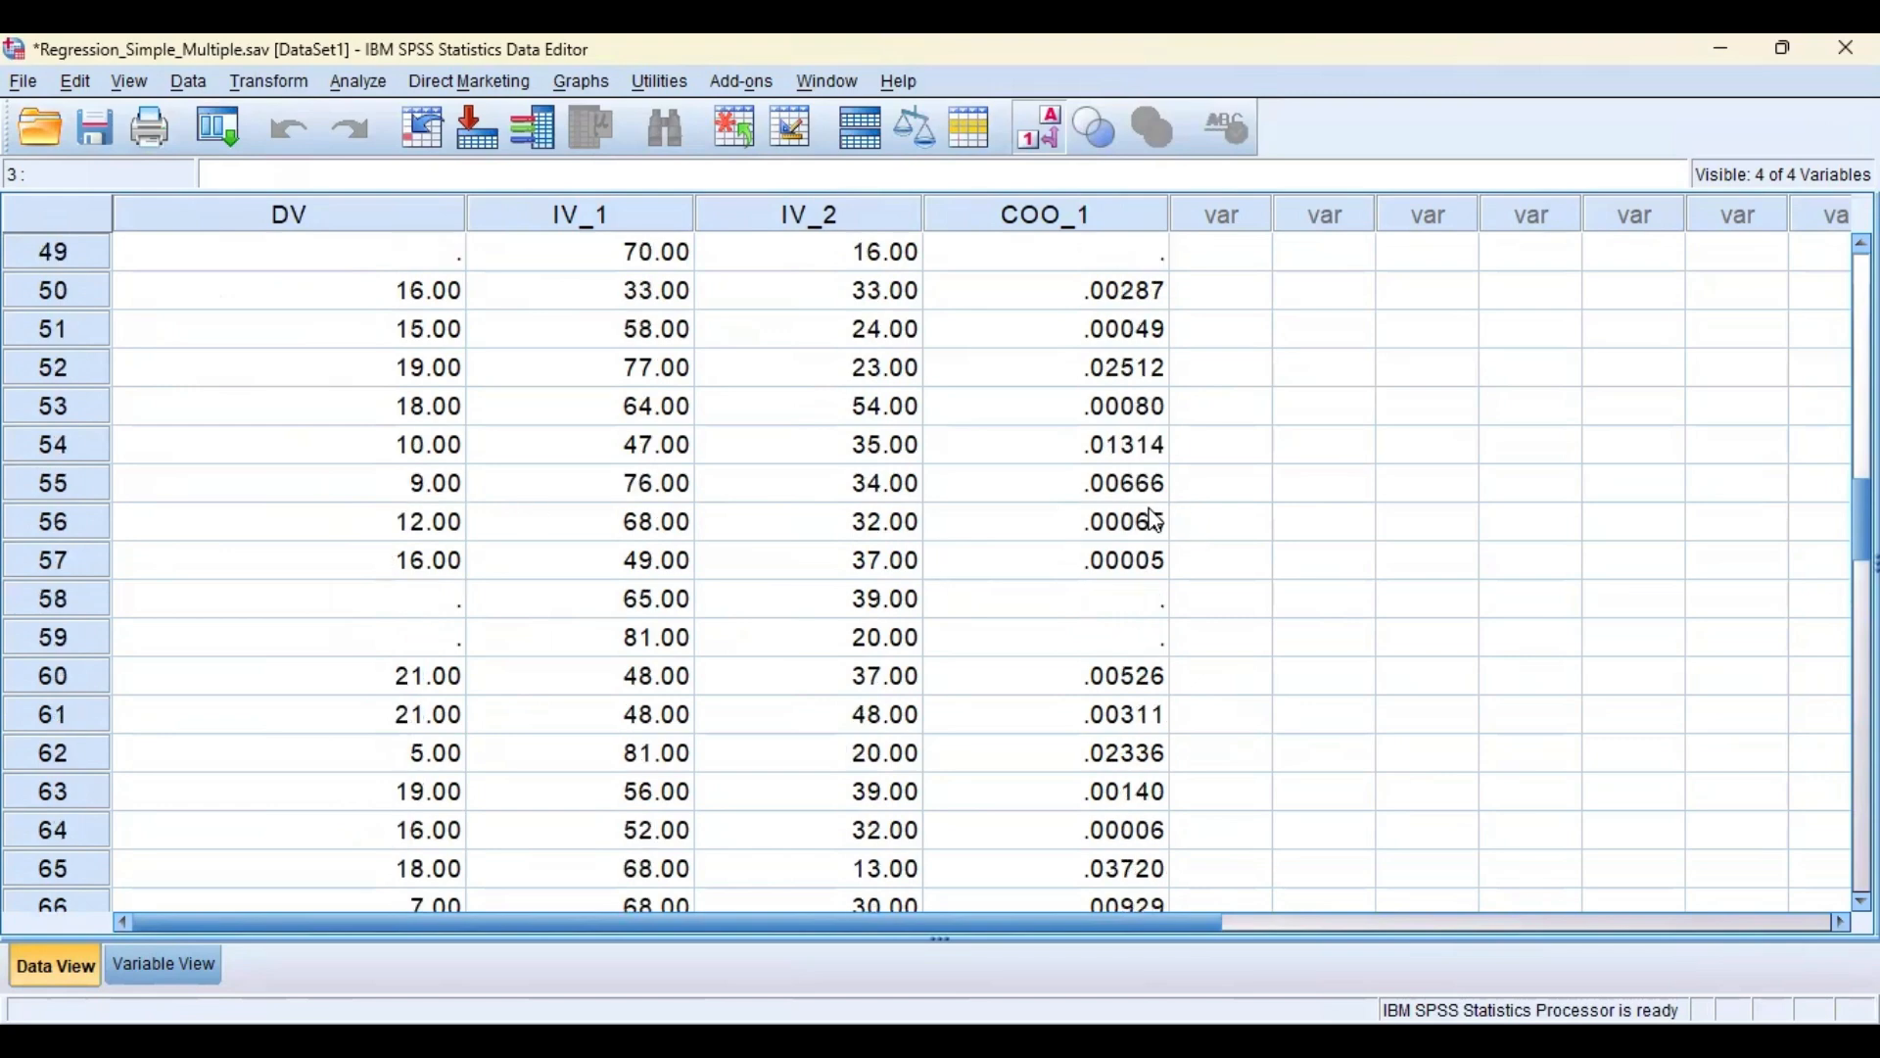
scroll(1156, 521, "up", 16)
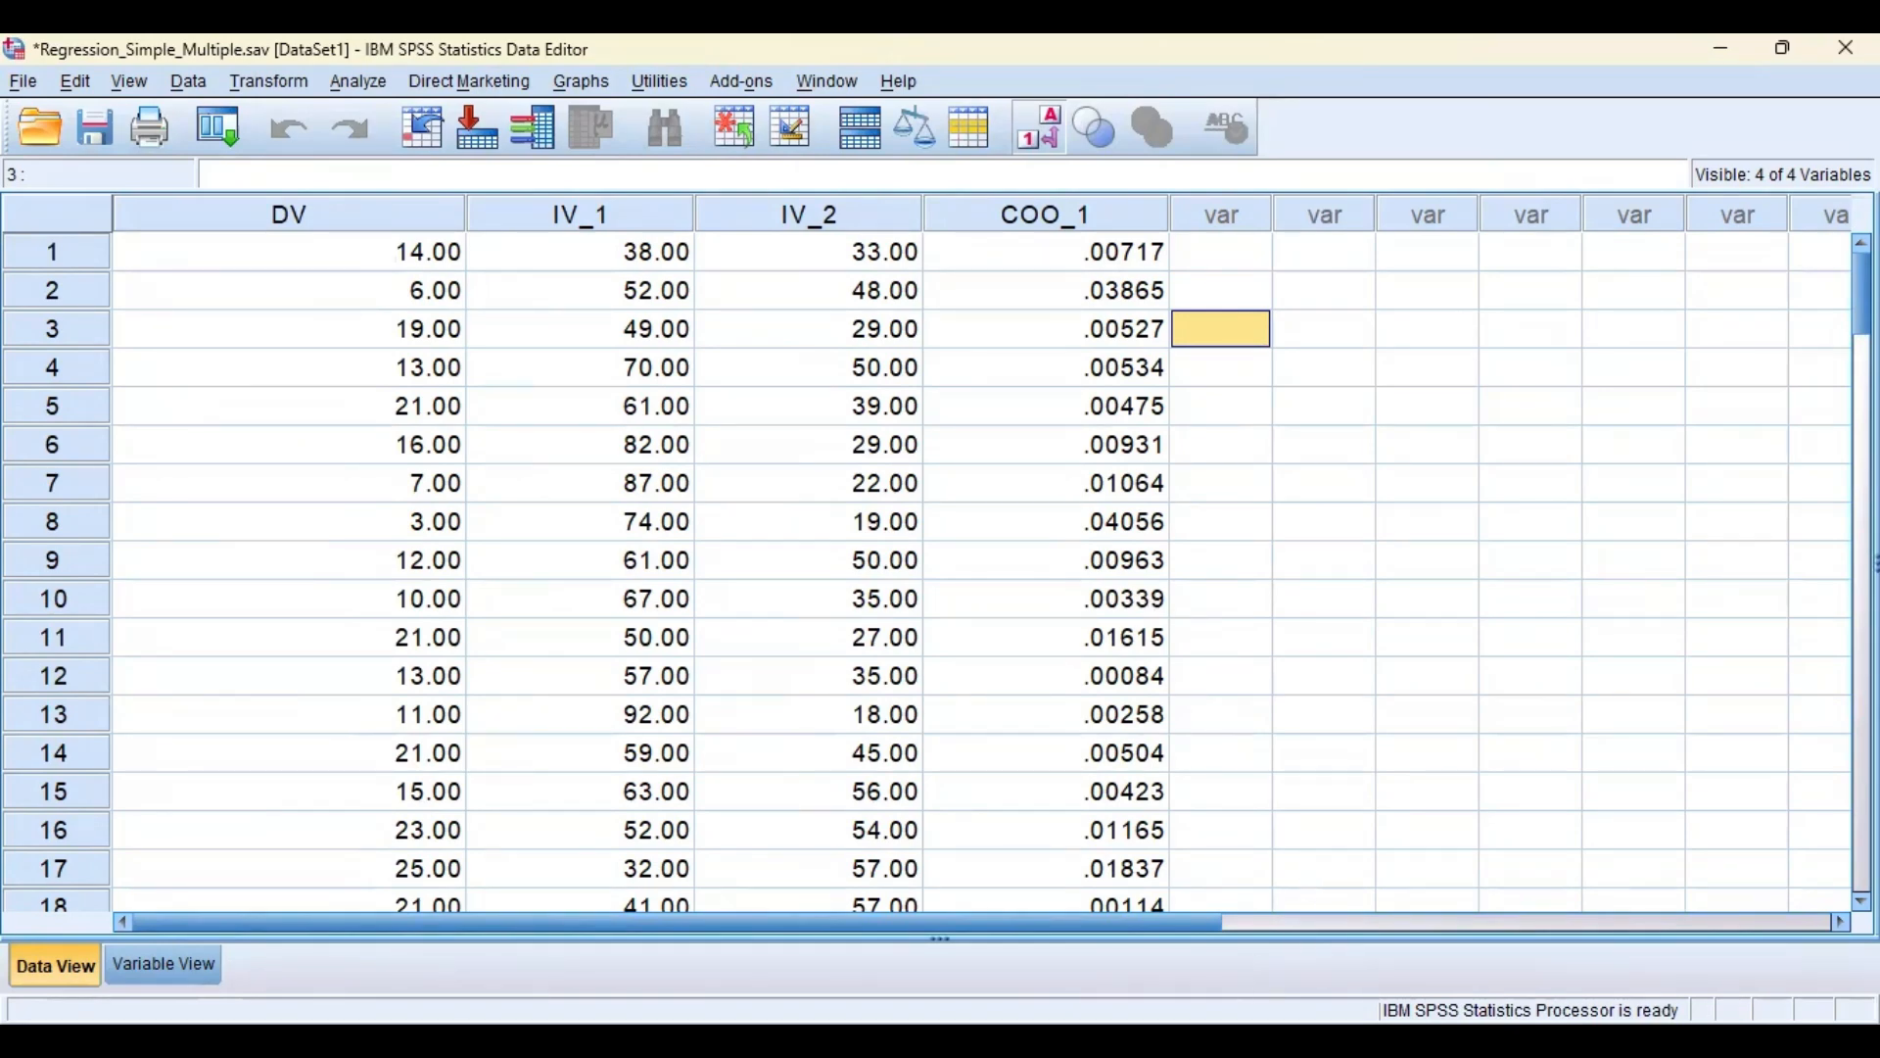
Return to the output and recheck the Cook's distance row of the Residuals Statistics table, continuing to the Charts section.
key("alt+Tab")
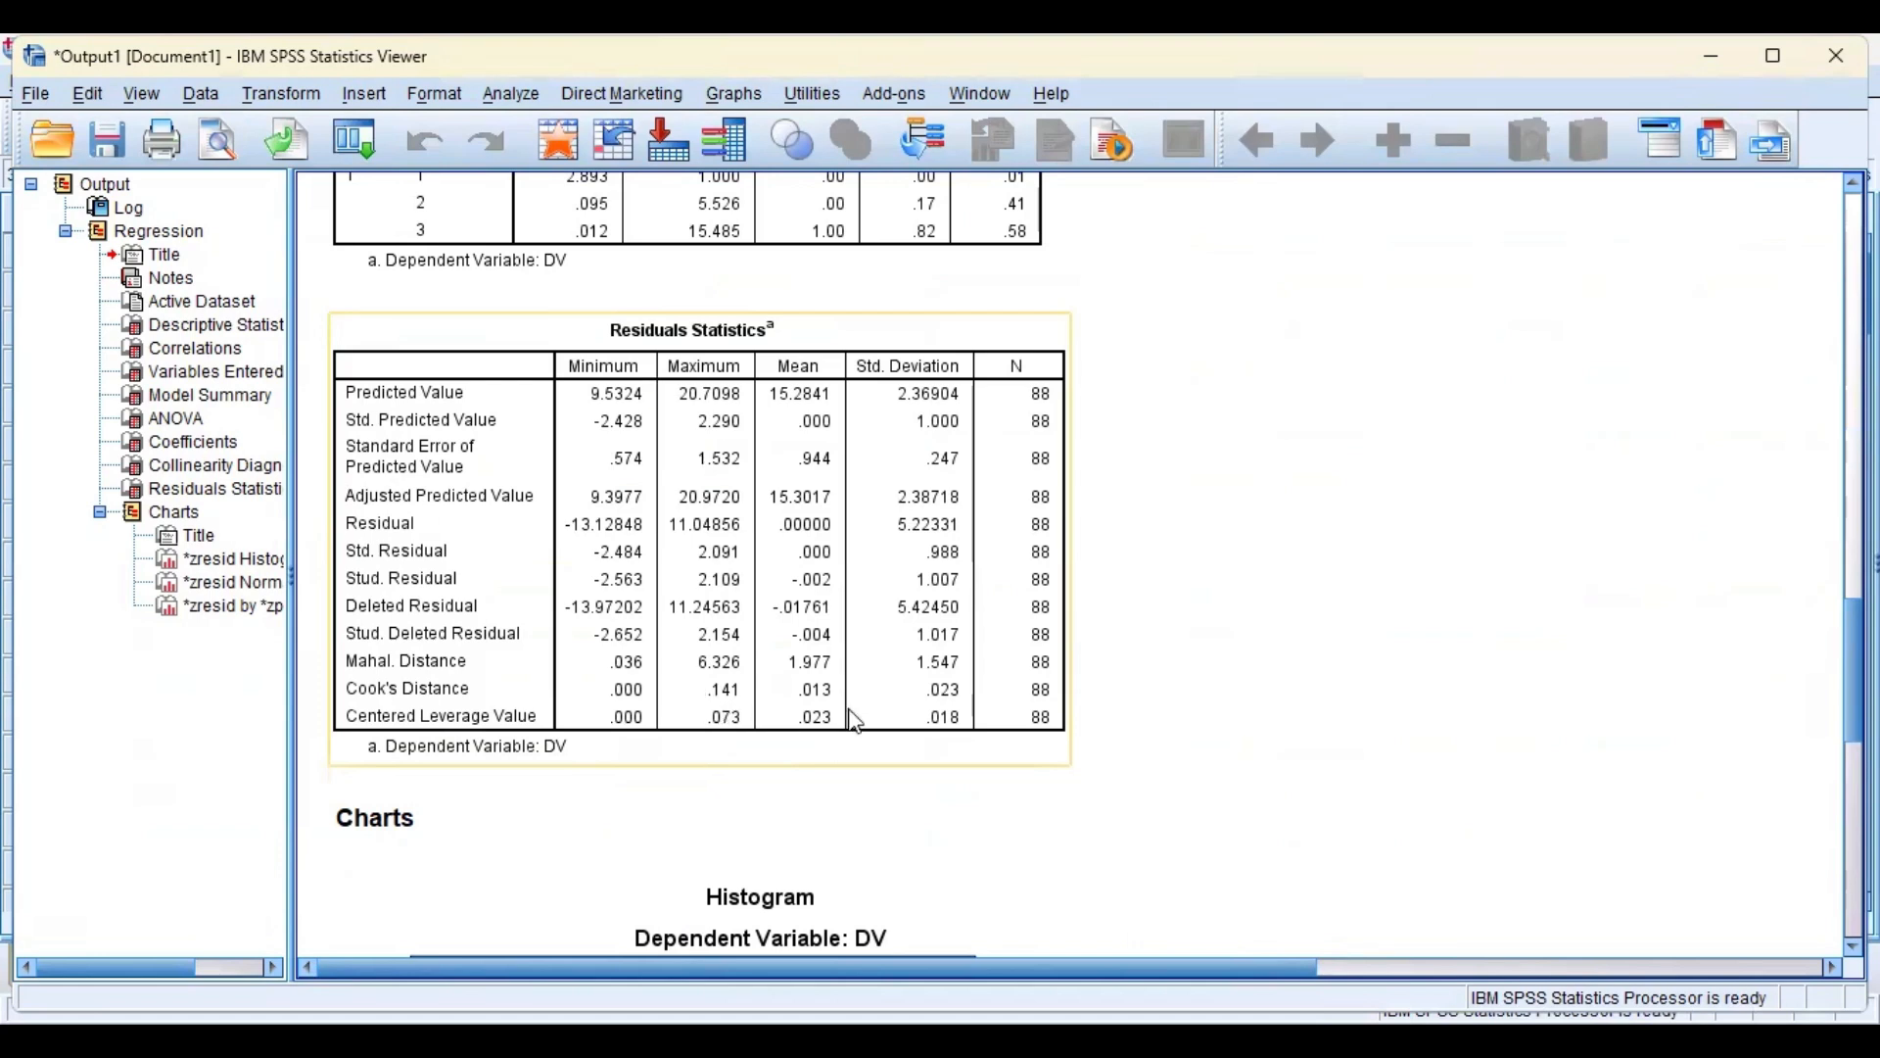
scroll(1160, 629, "down", 2)
left_click(999, 595)
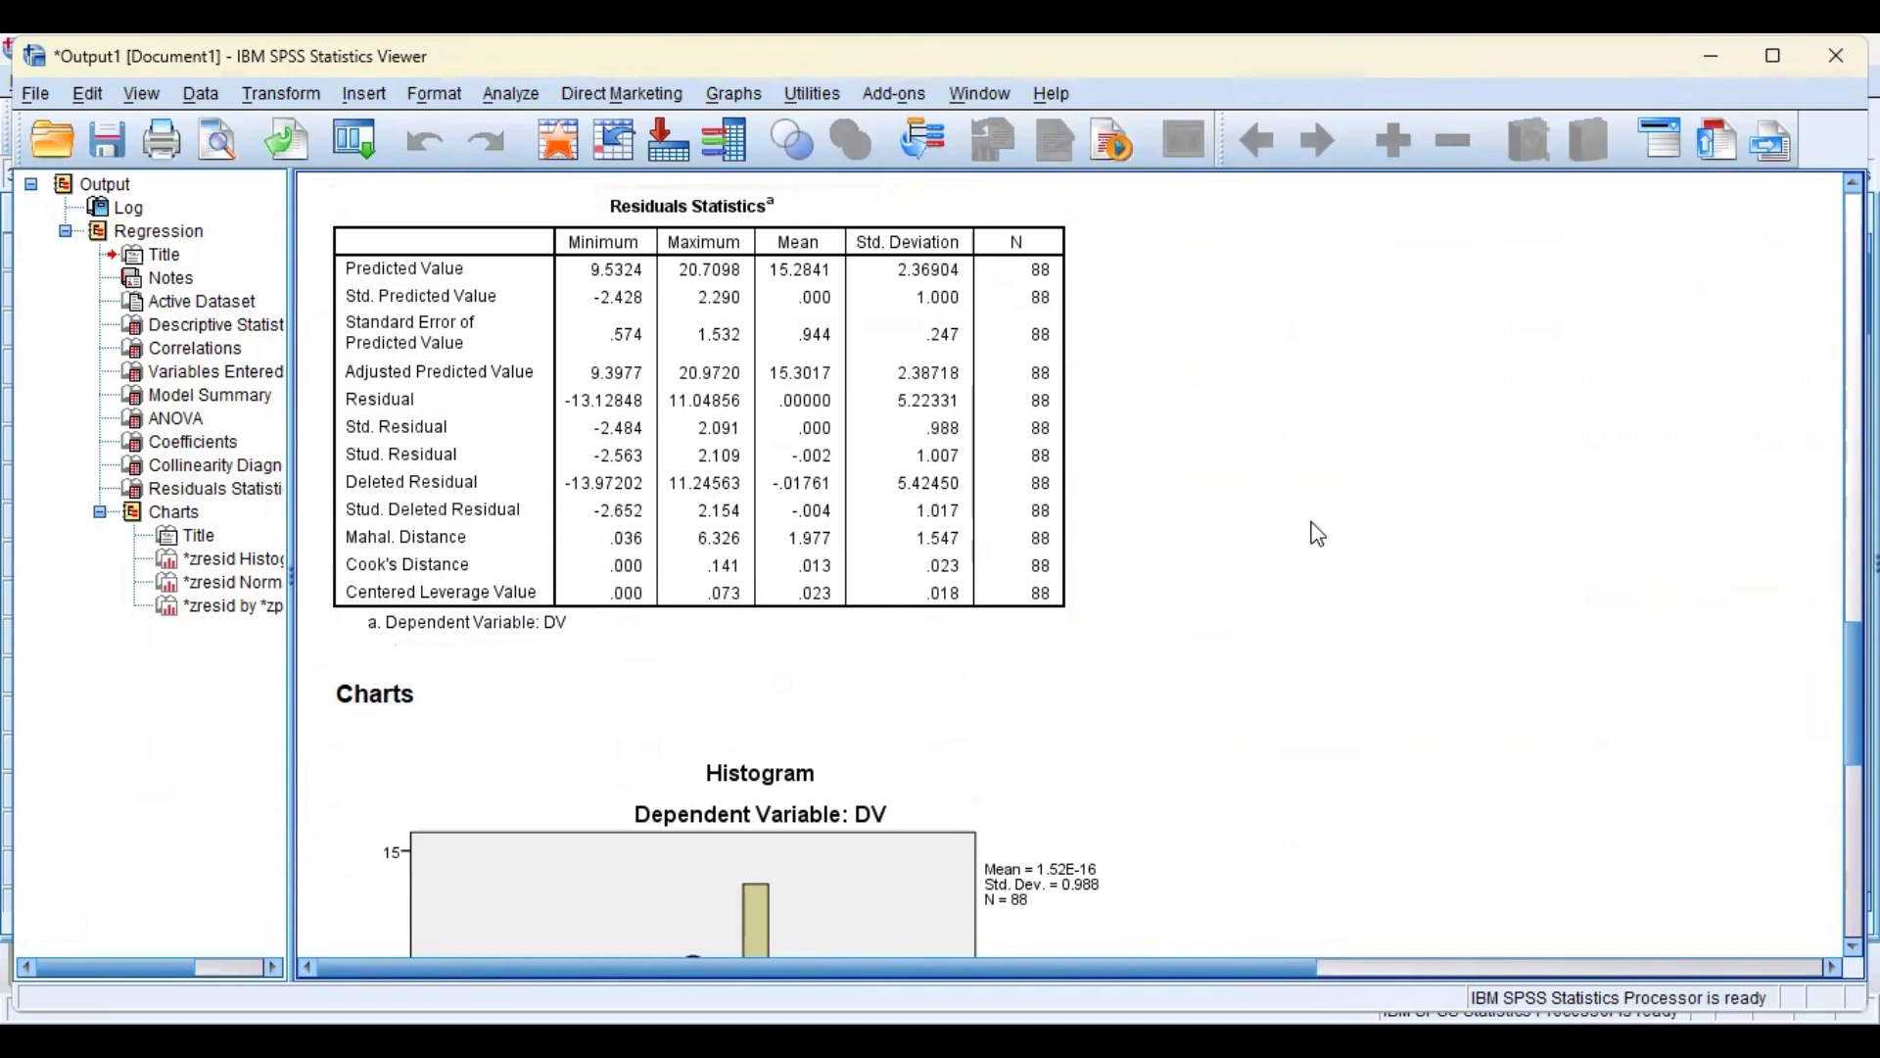
scroll(1309, 529, "down", 2)
scroll(1313, 520, "down", 2)
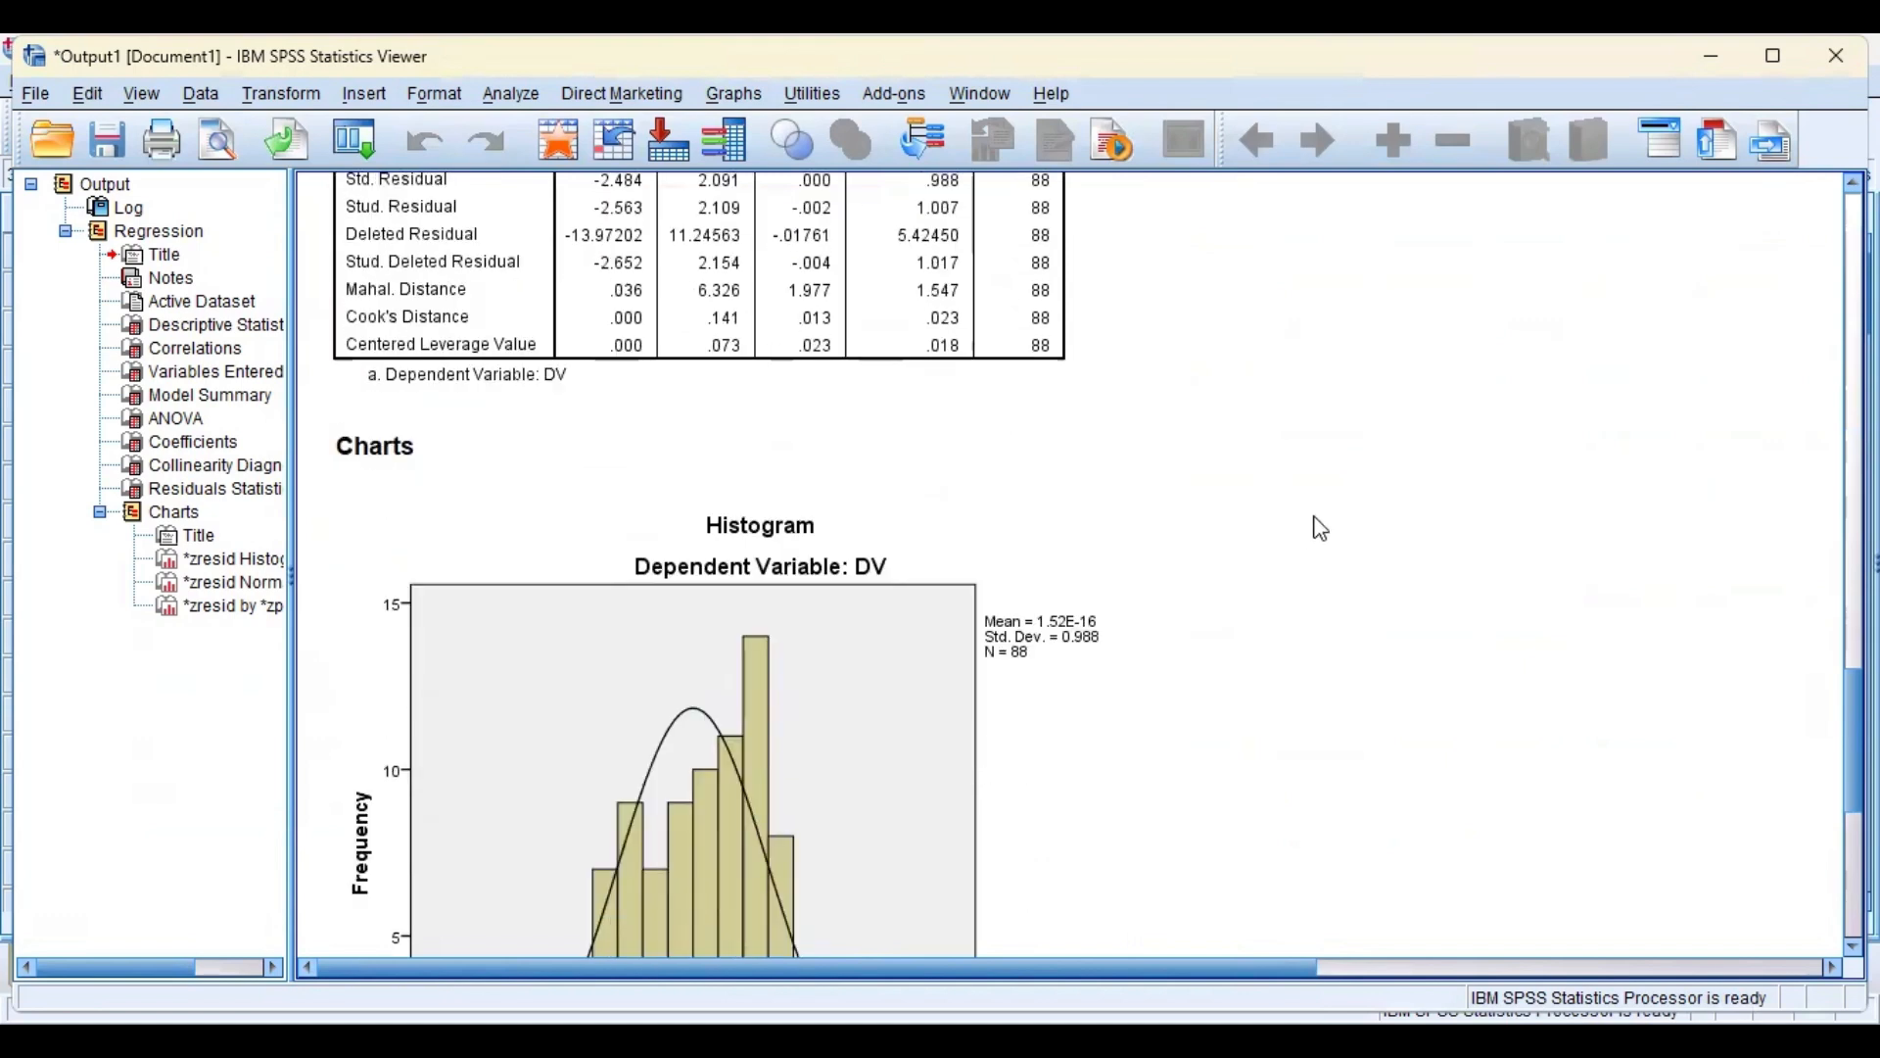
left_click(930, 390)
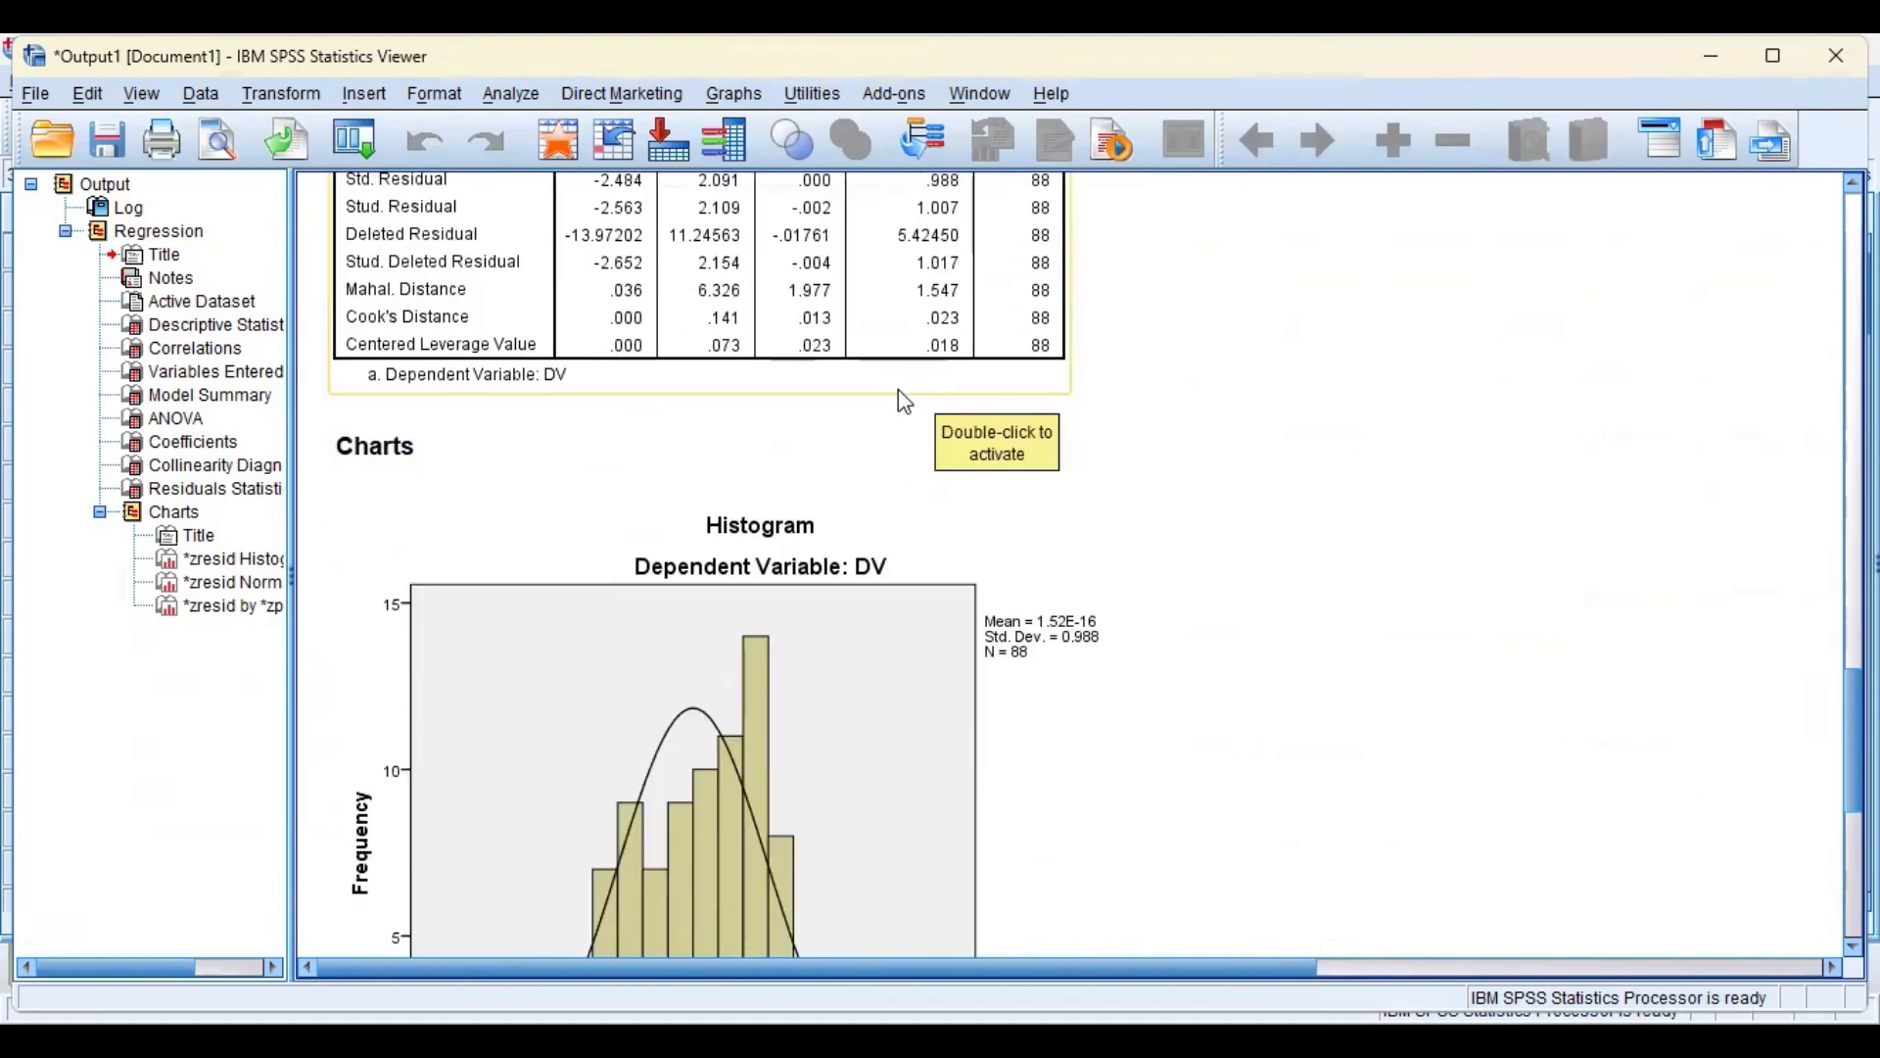
left_click(1044, 468)
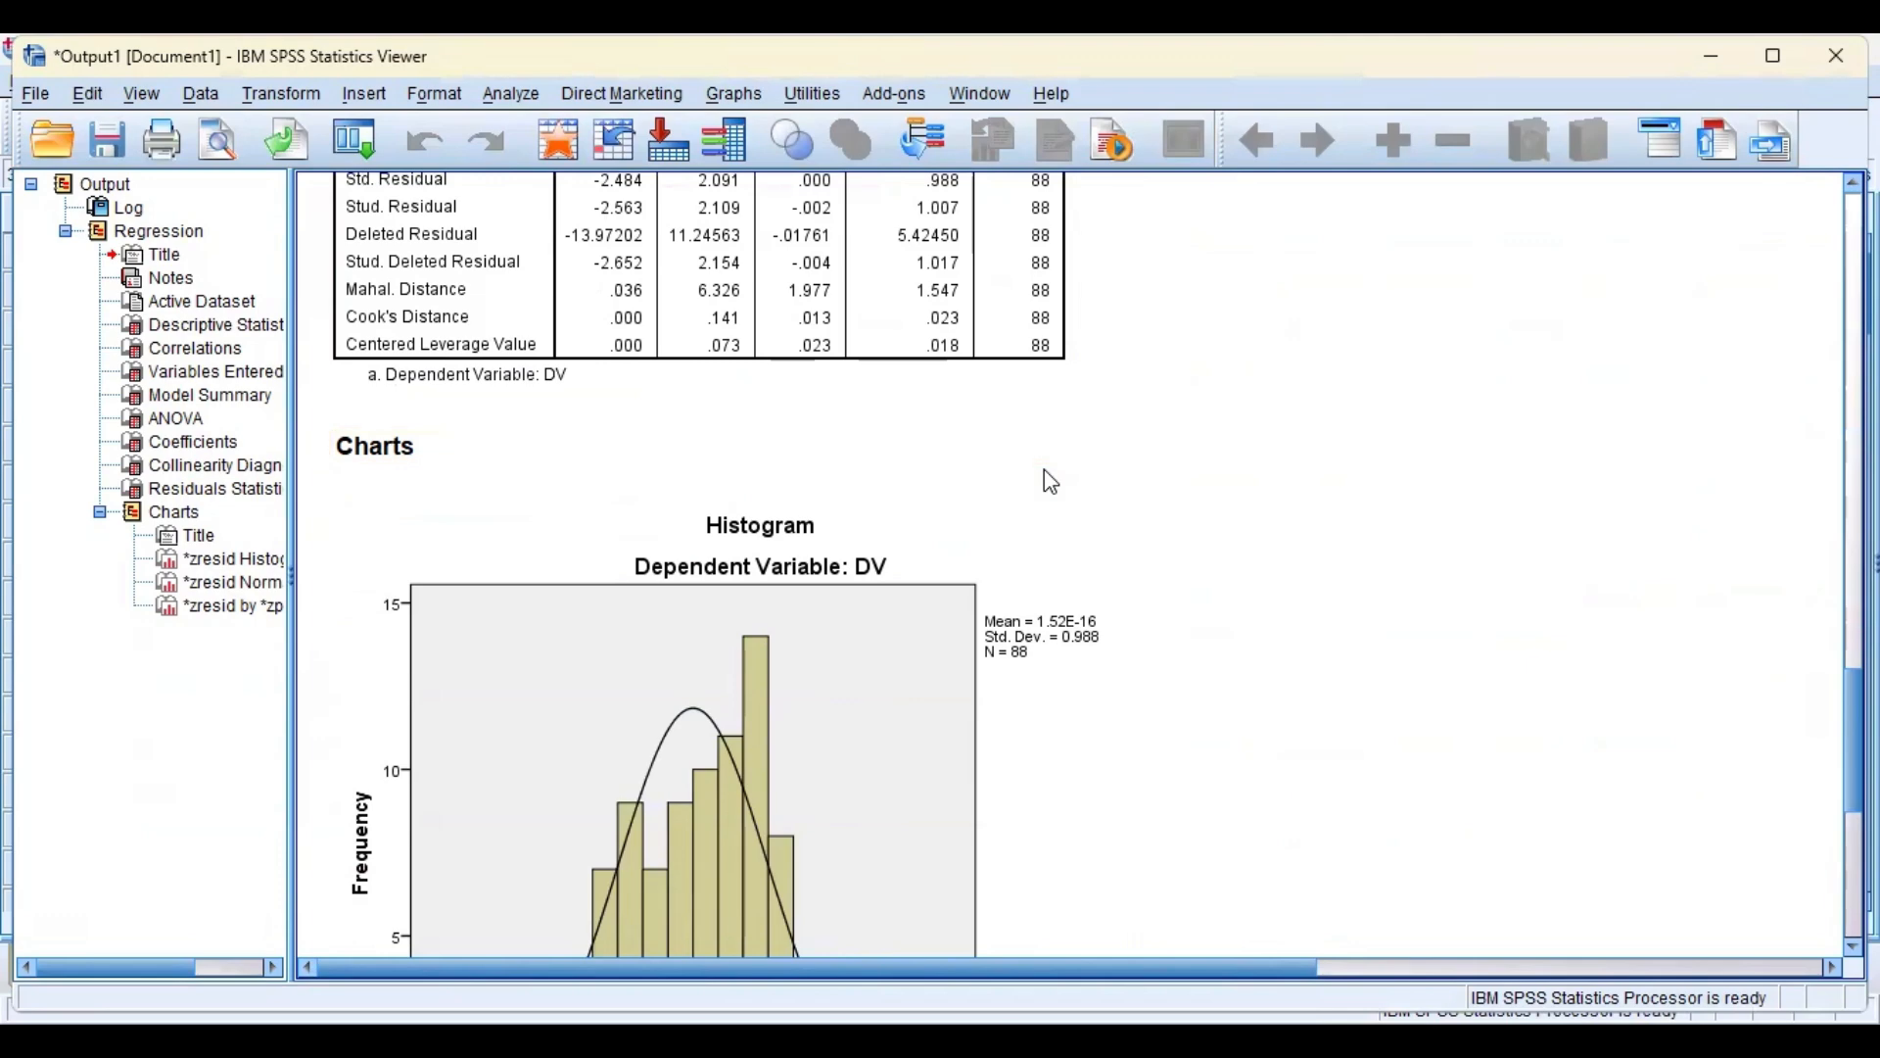
left_click(1043, 490)
Examine the histogram of the regression standardized residuals for DV against its normal curve.
scroll(1018, 519, "down", 6)
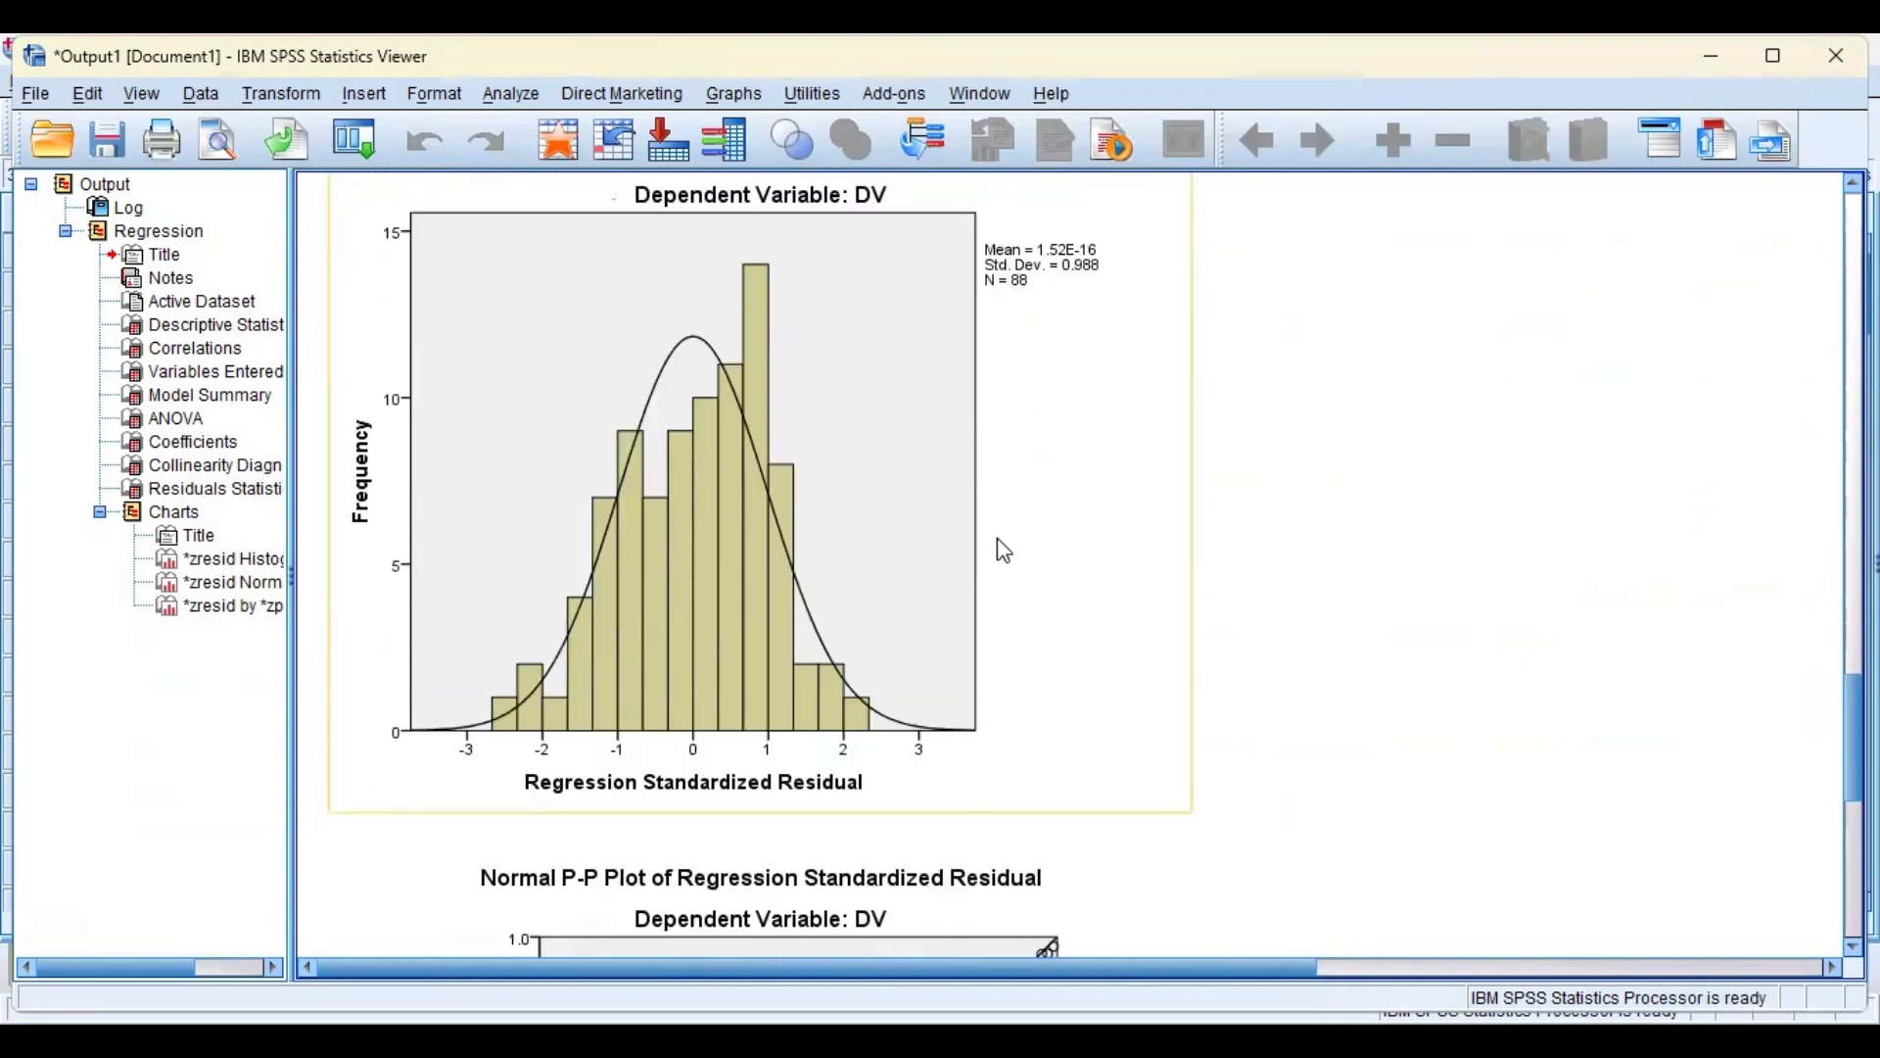
scroll(1004, 551, "down", 10)
scroll(1009, 519, "up", 14)
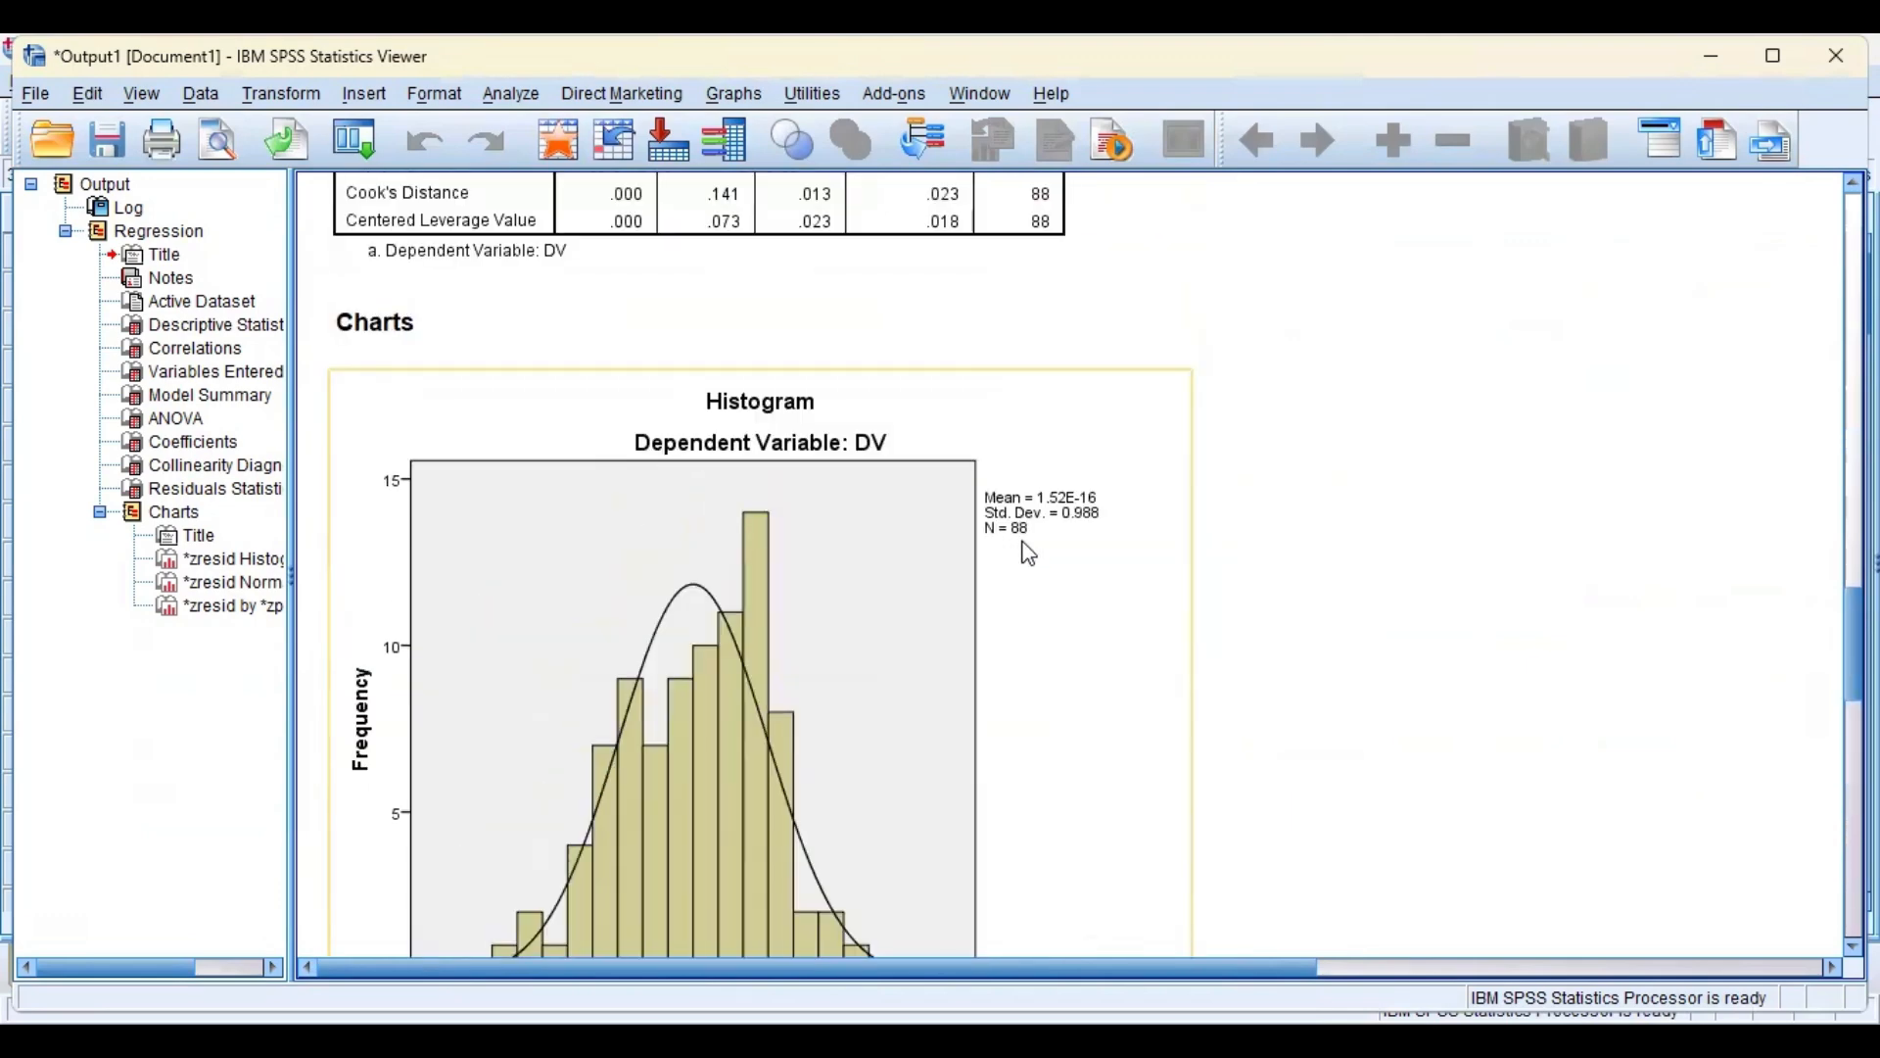
left_click(1209, 555)
scroll(1236, 540, "down", 2)
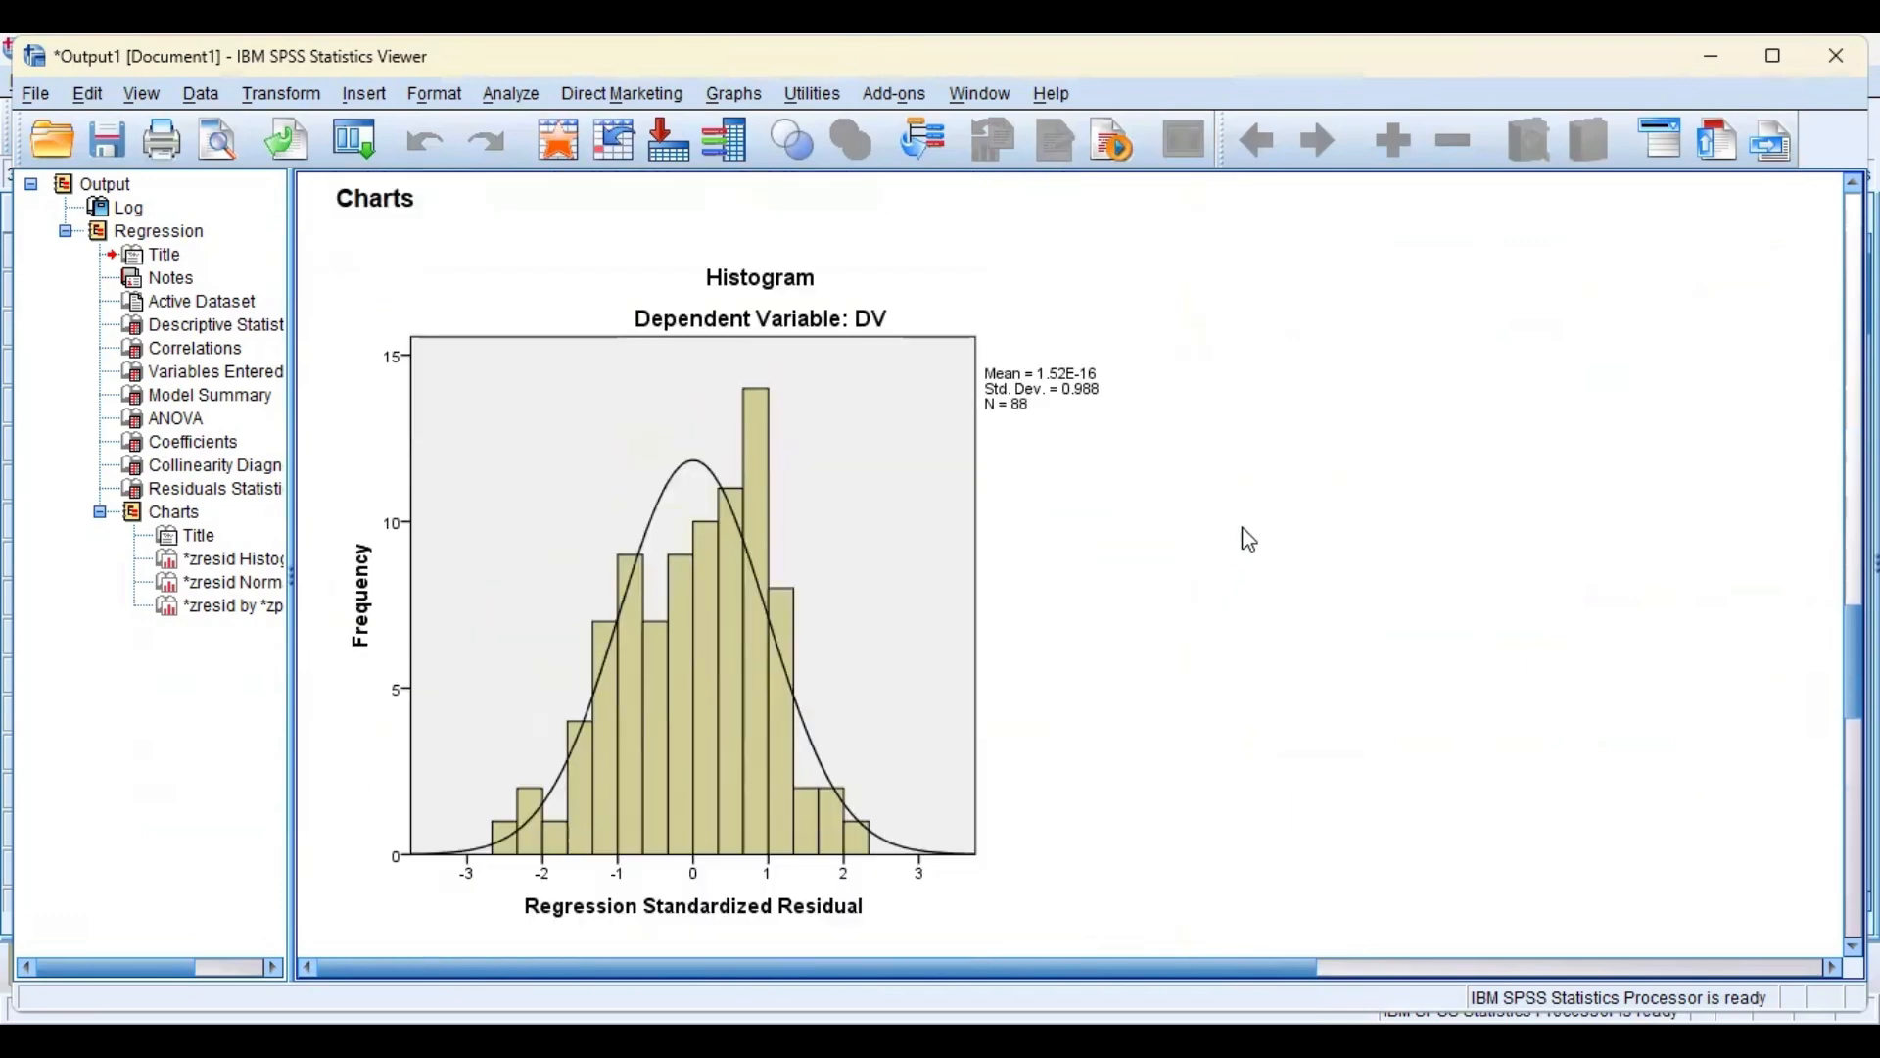
left_click(1082, 553)
scroll(1214, 588, "down", 3)
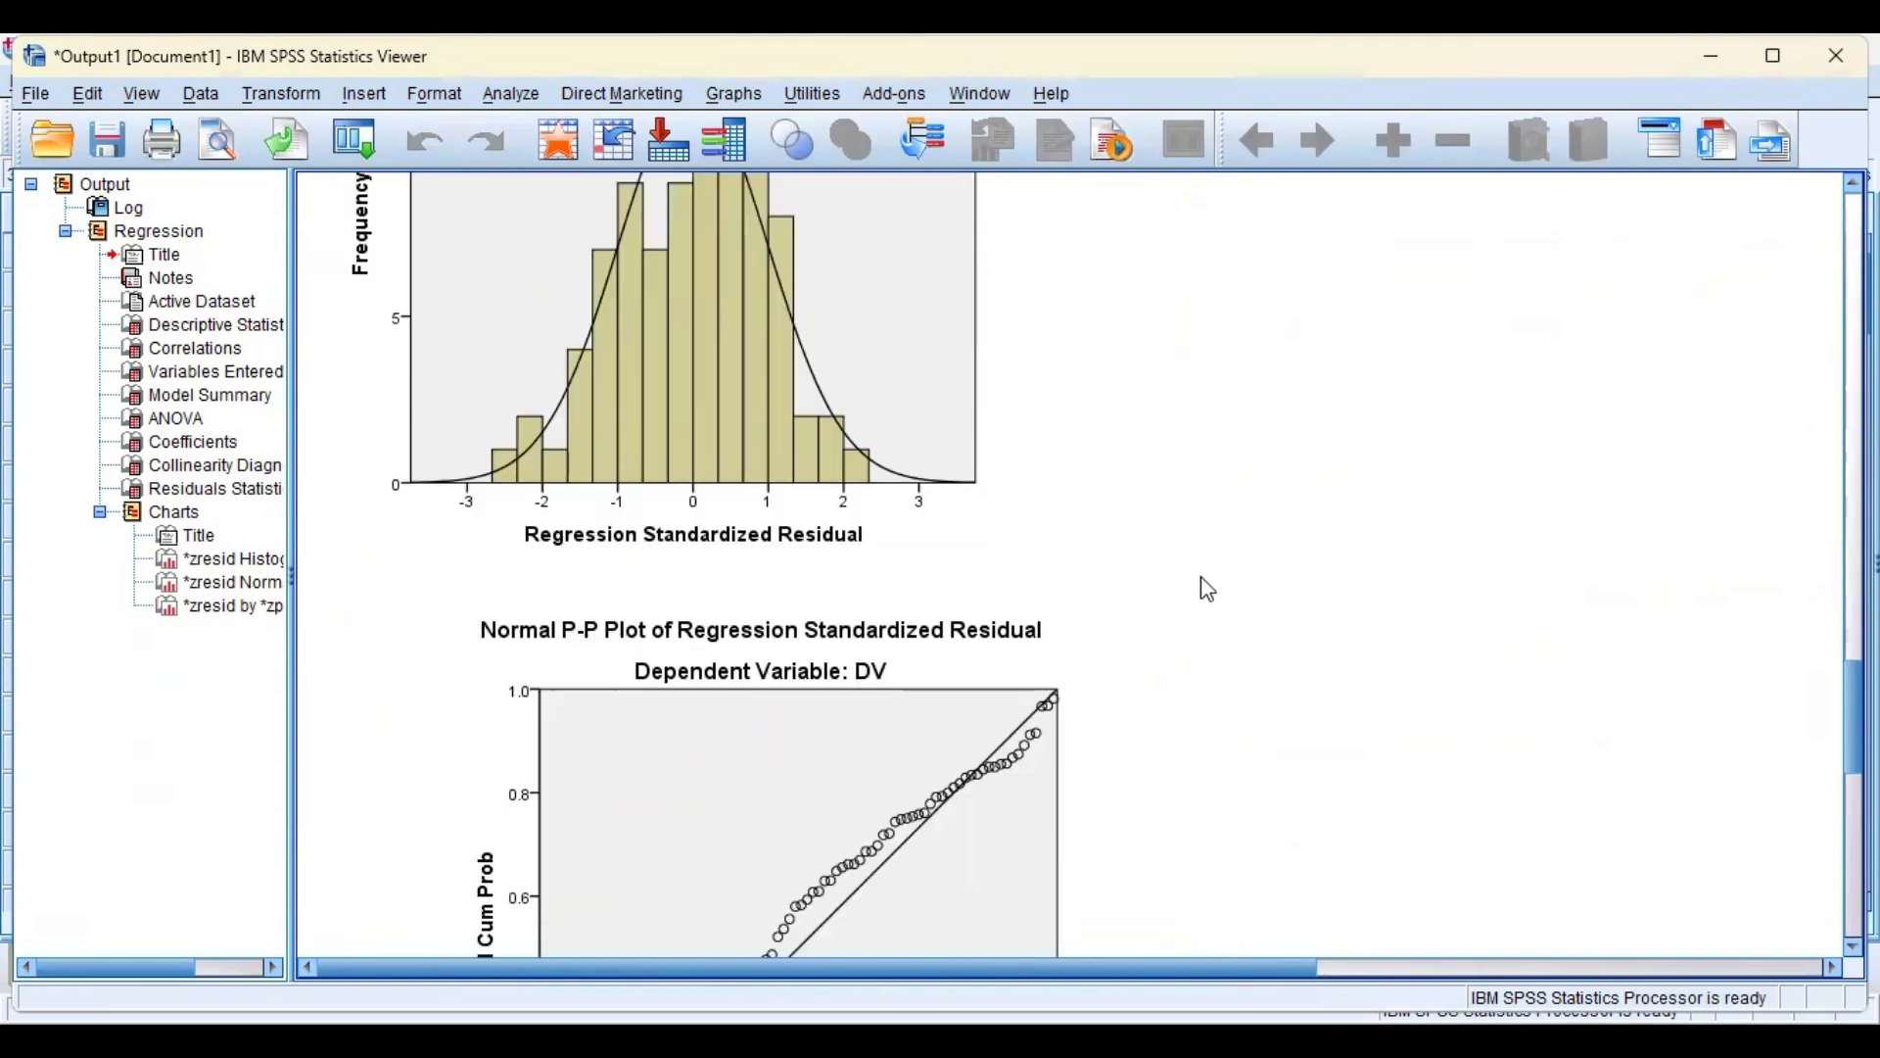
left_click(1133, 568)
scroll(979, 568, "up", 3)
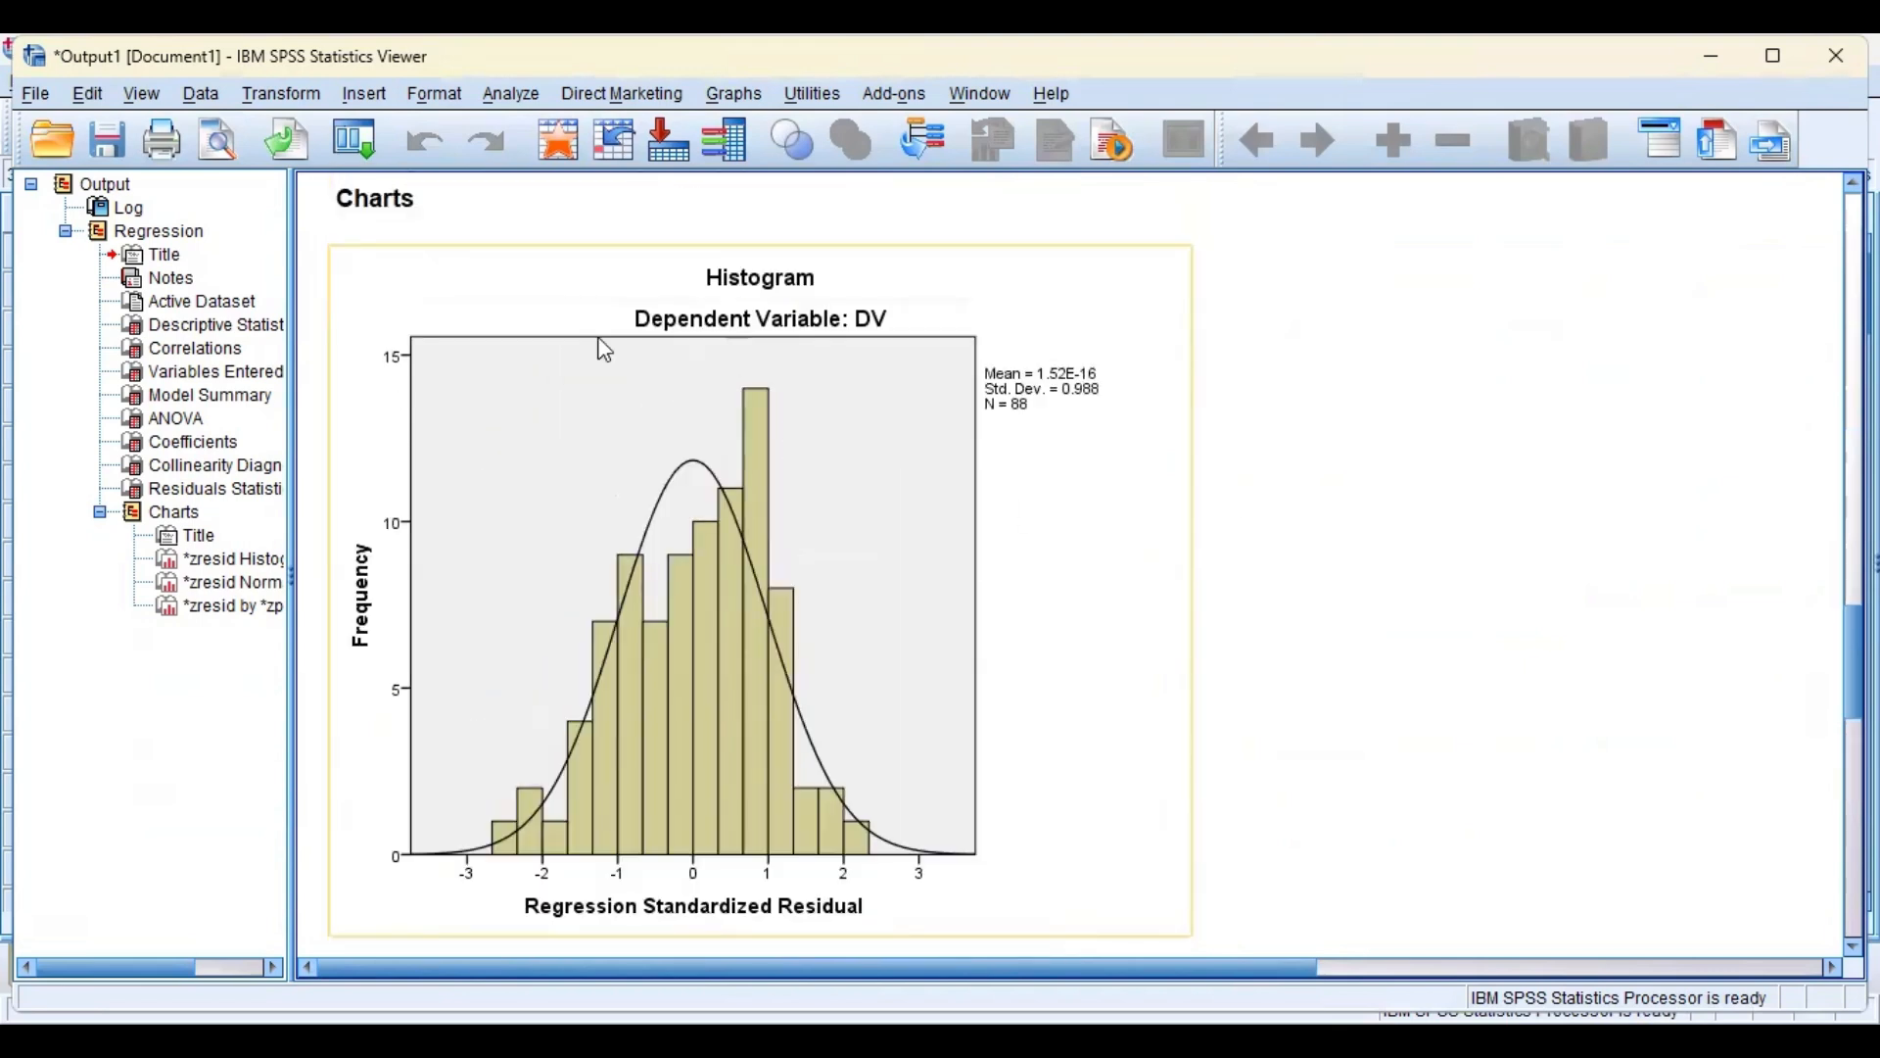
scroll(842, 623, "down", 5)
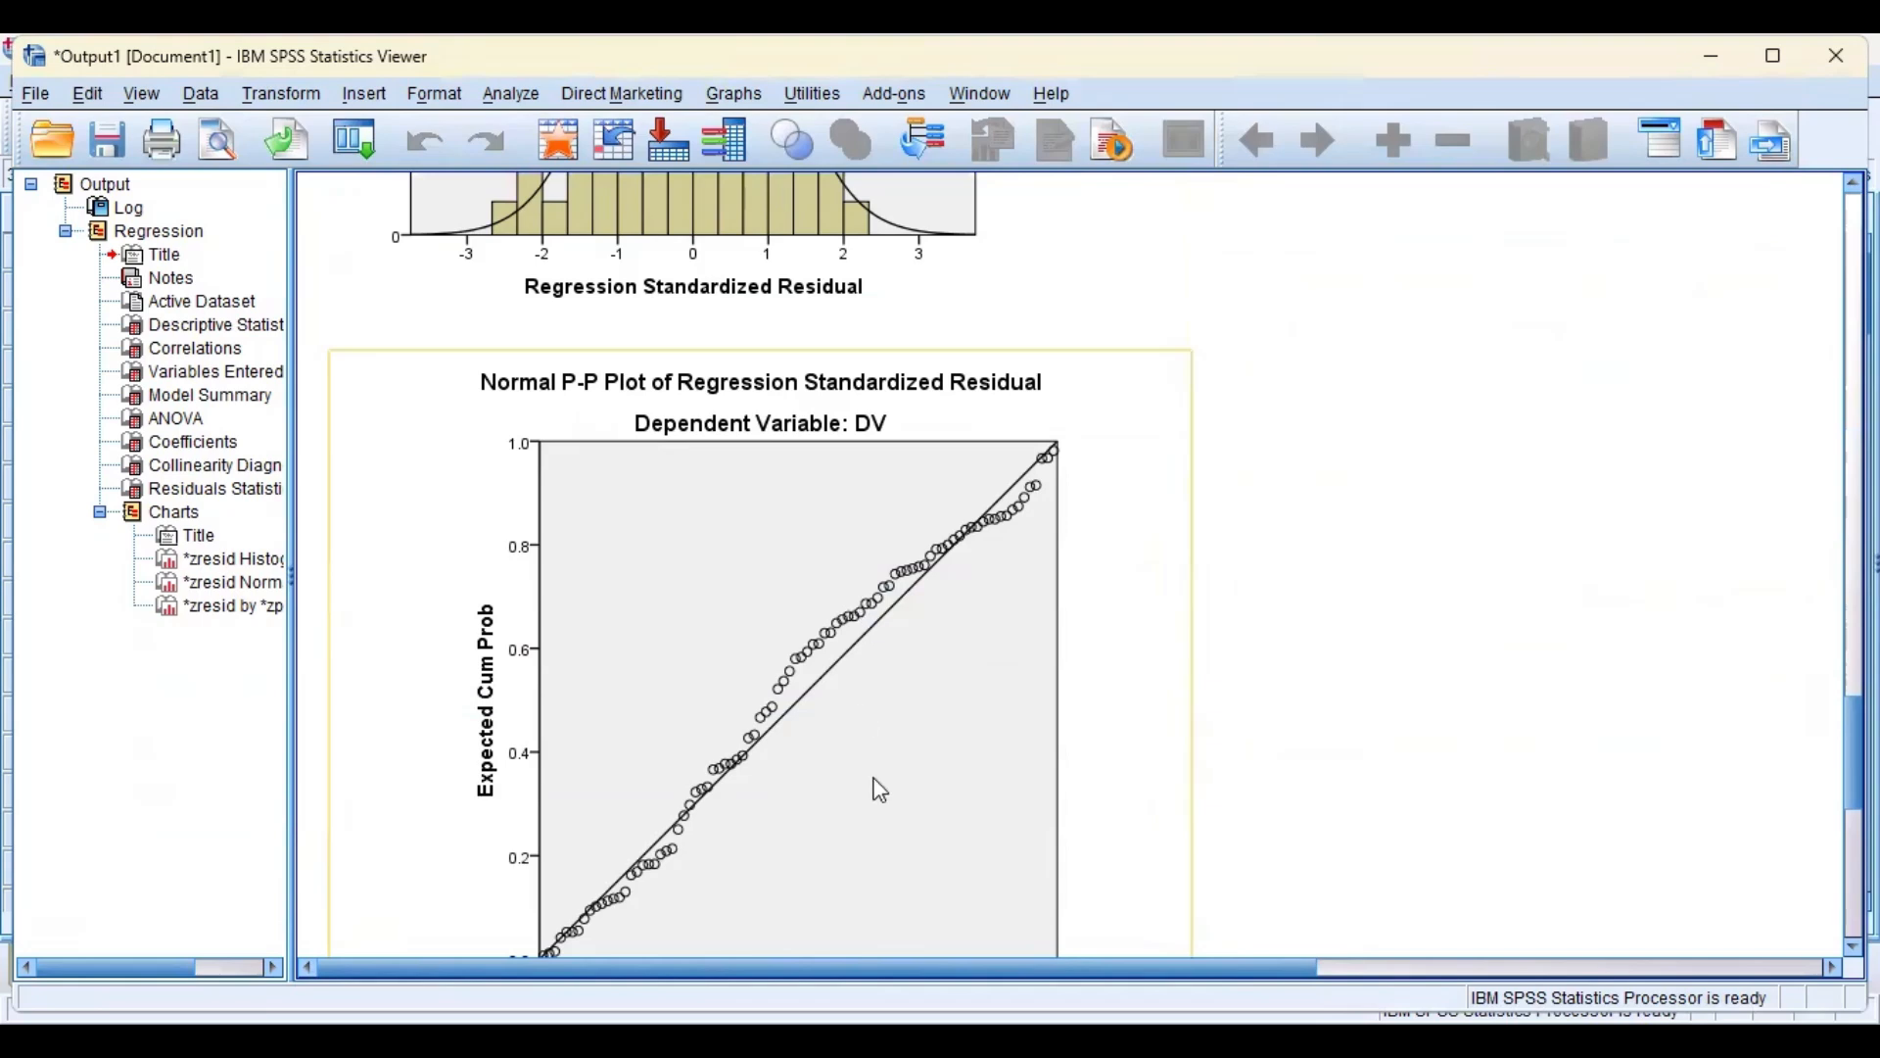
scroll(852, 721, "up", 6)
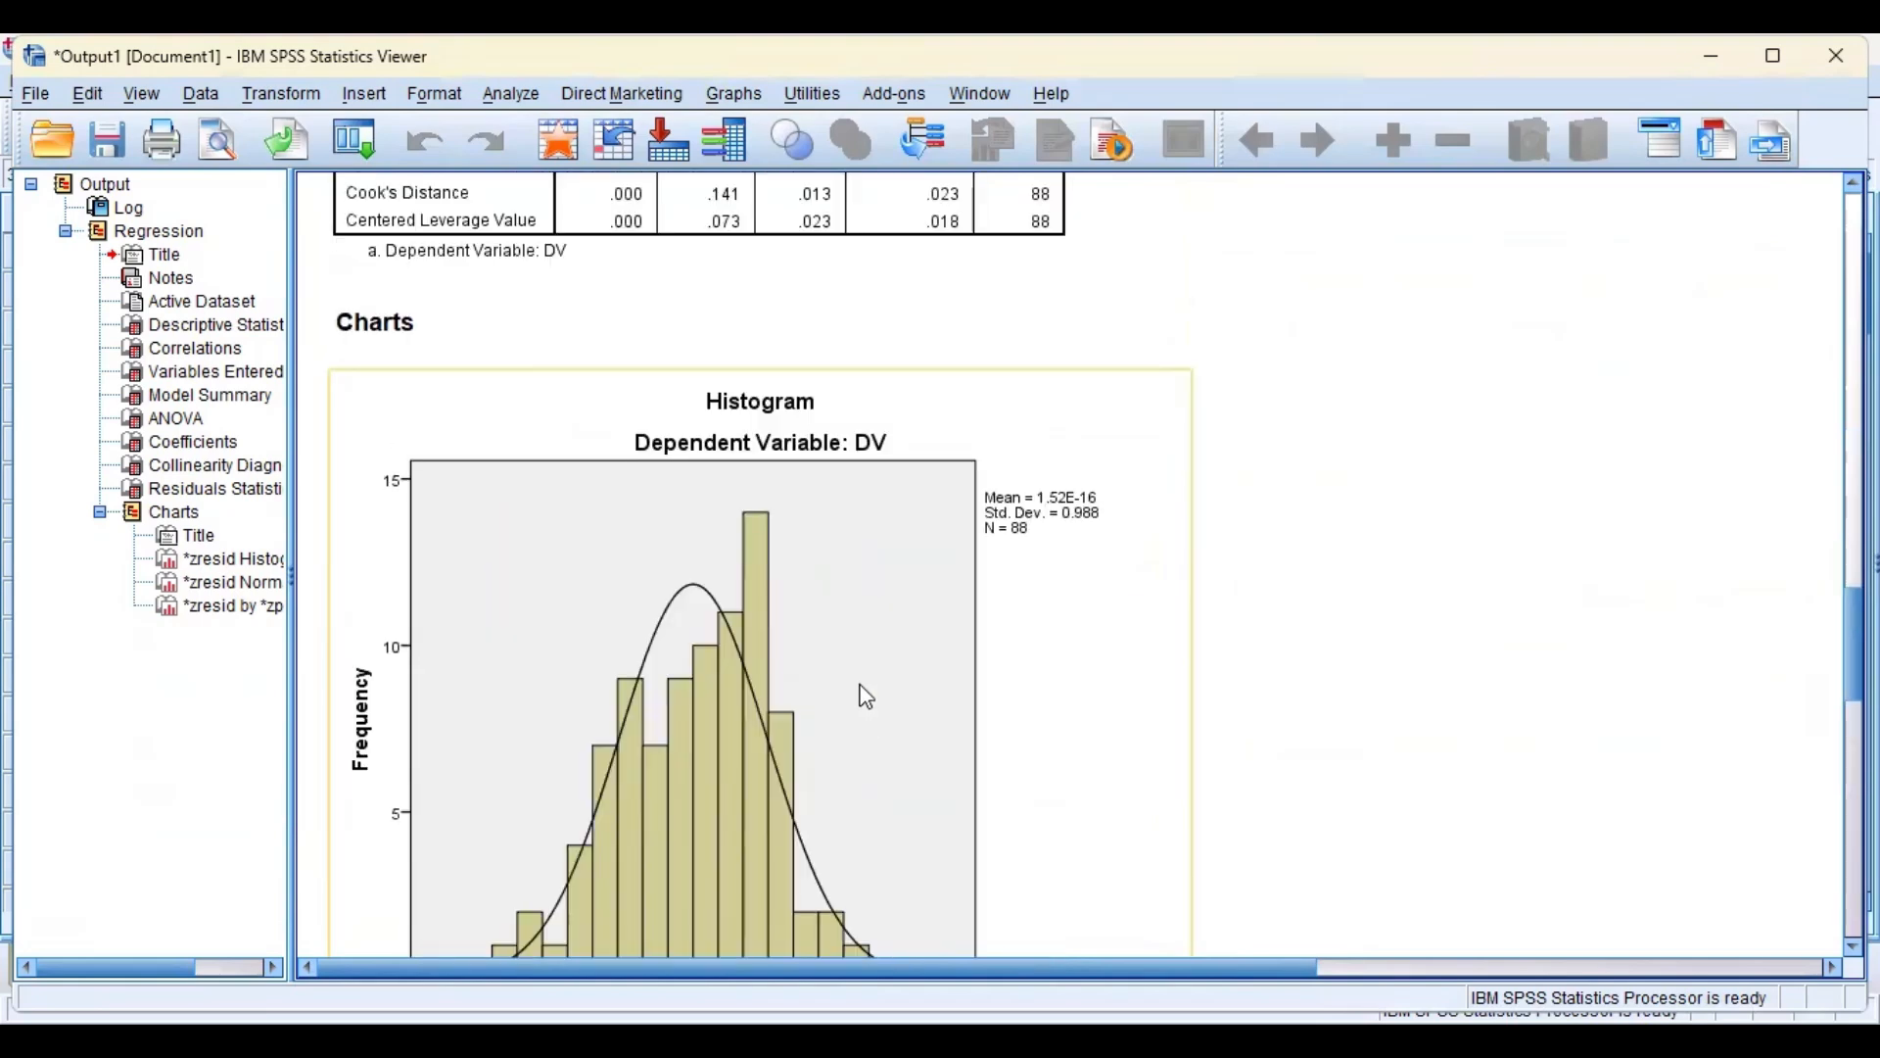
scroll(875, 647, "down", 1)
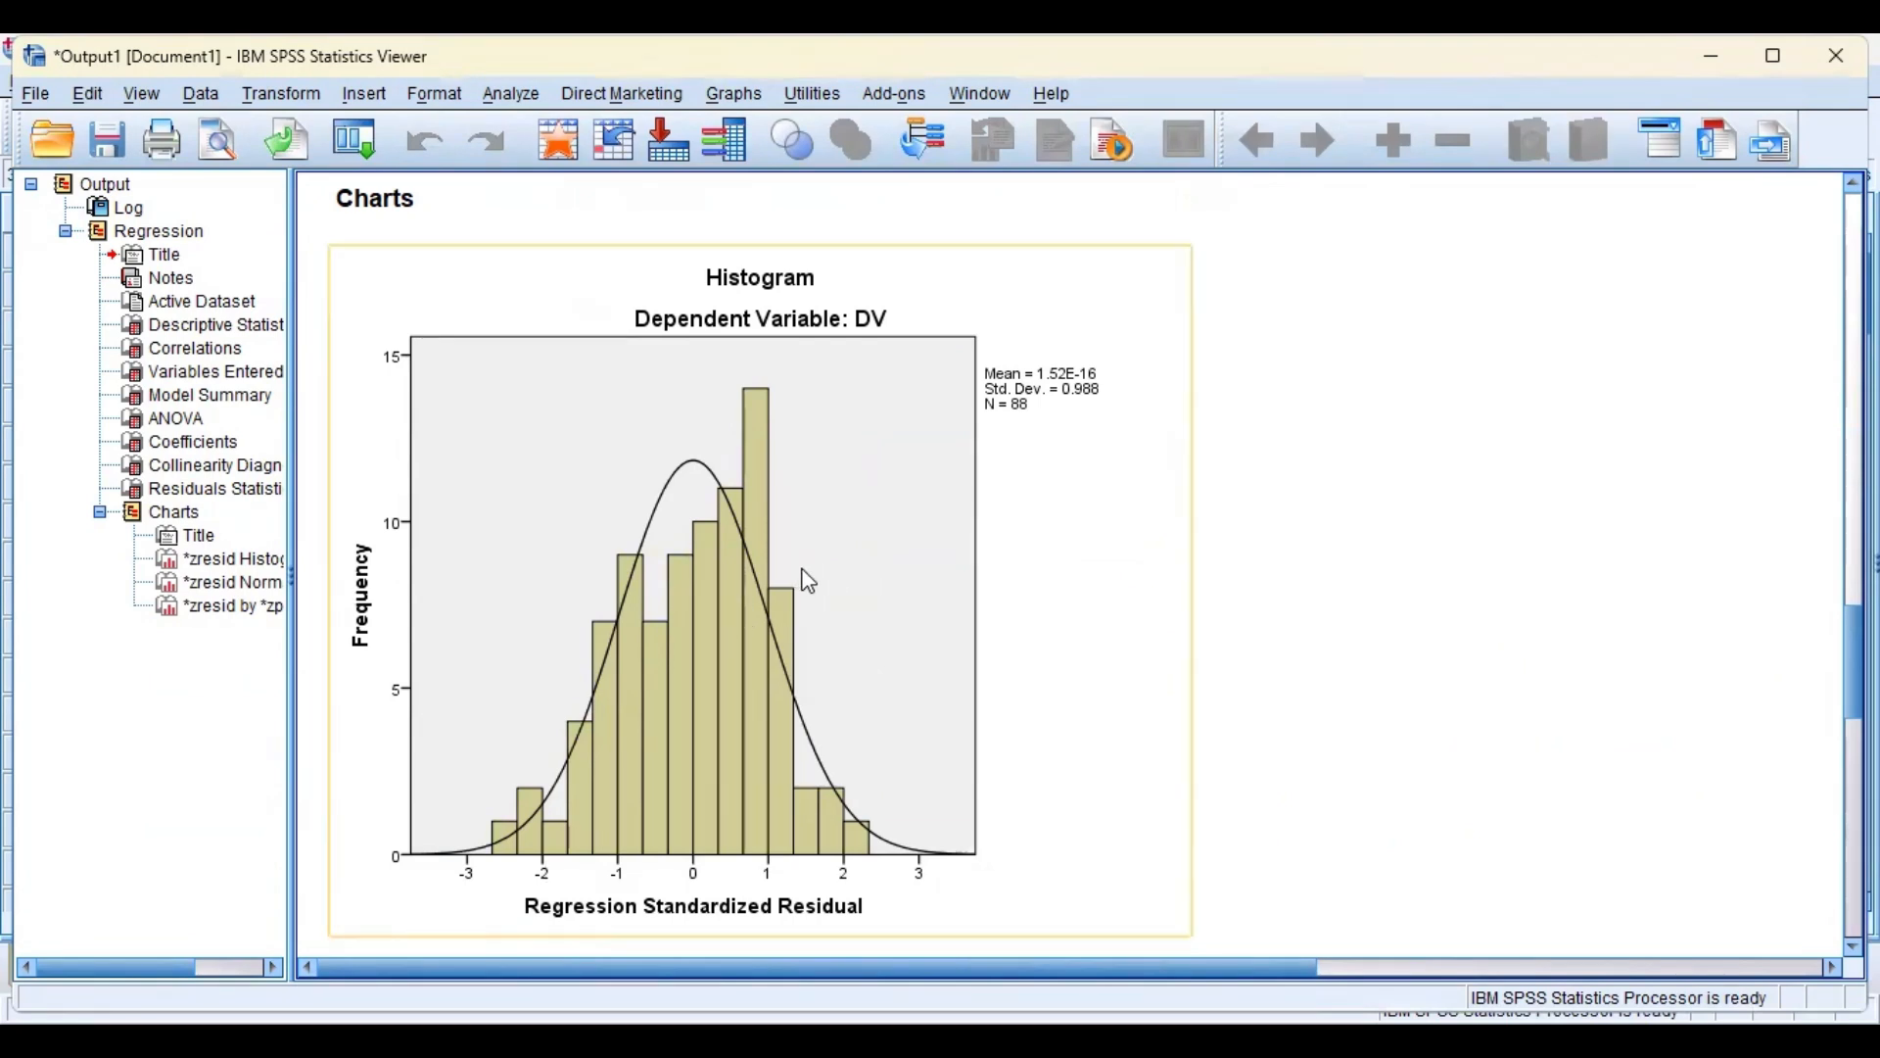
scroll(727, 402, "down", 3)
scroll(739, 416, "up", 3)
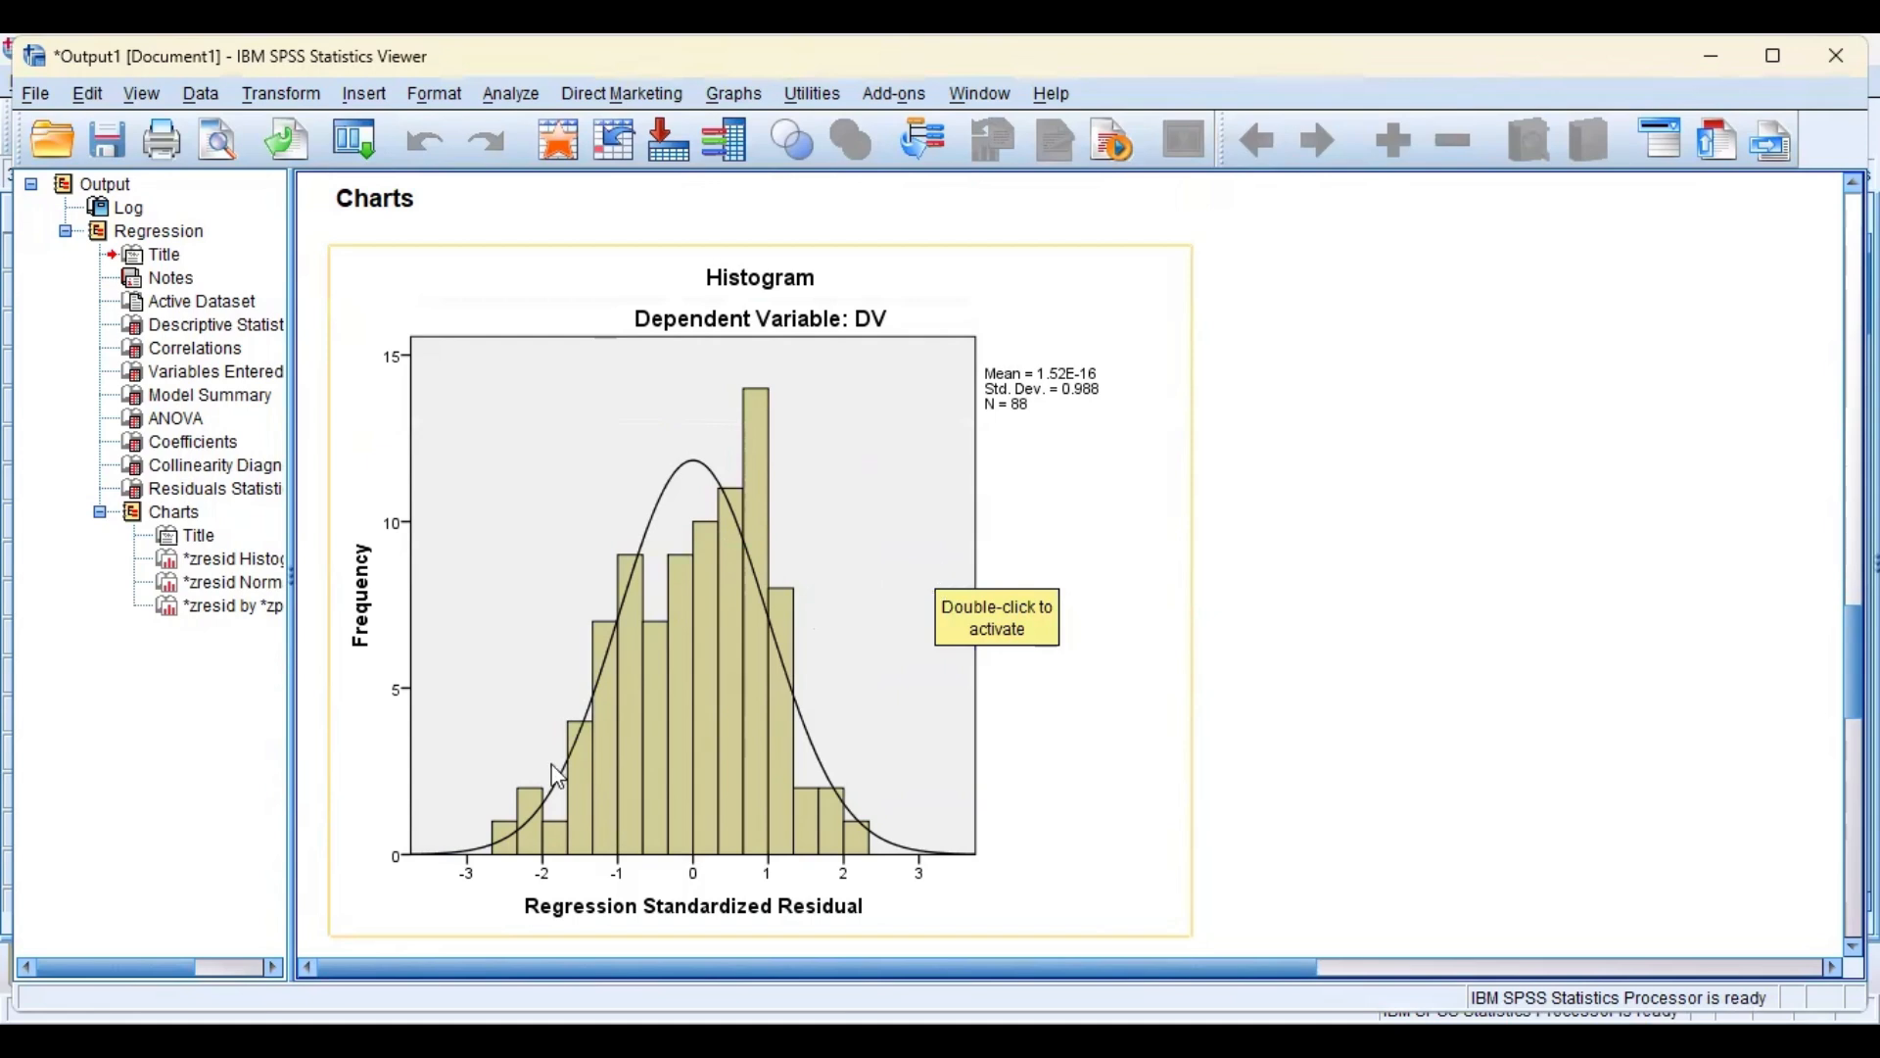
scroll(556, 776, "down", 3)
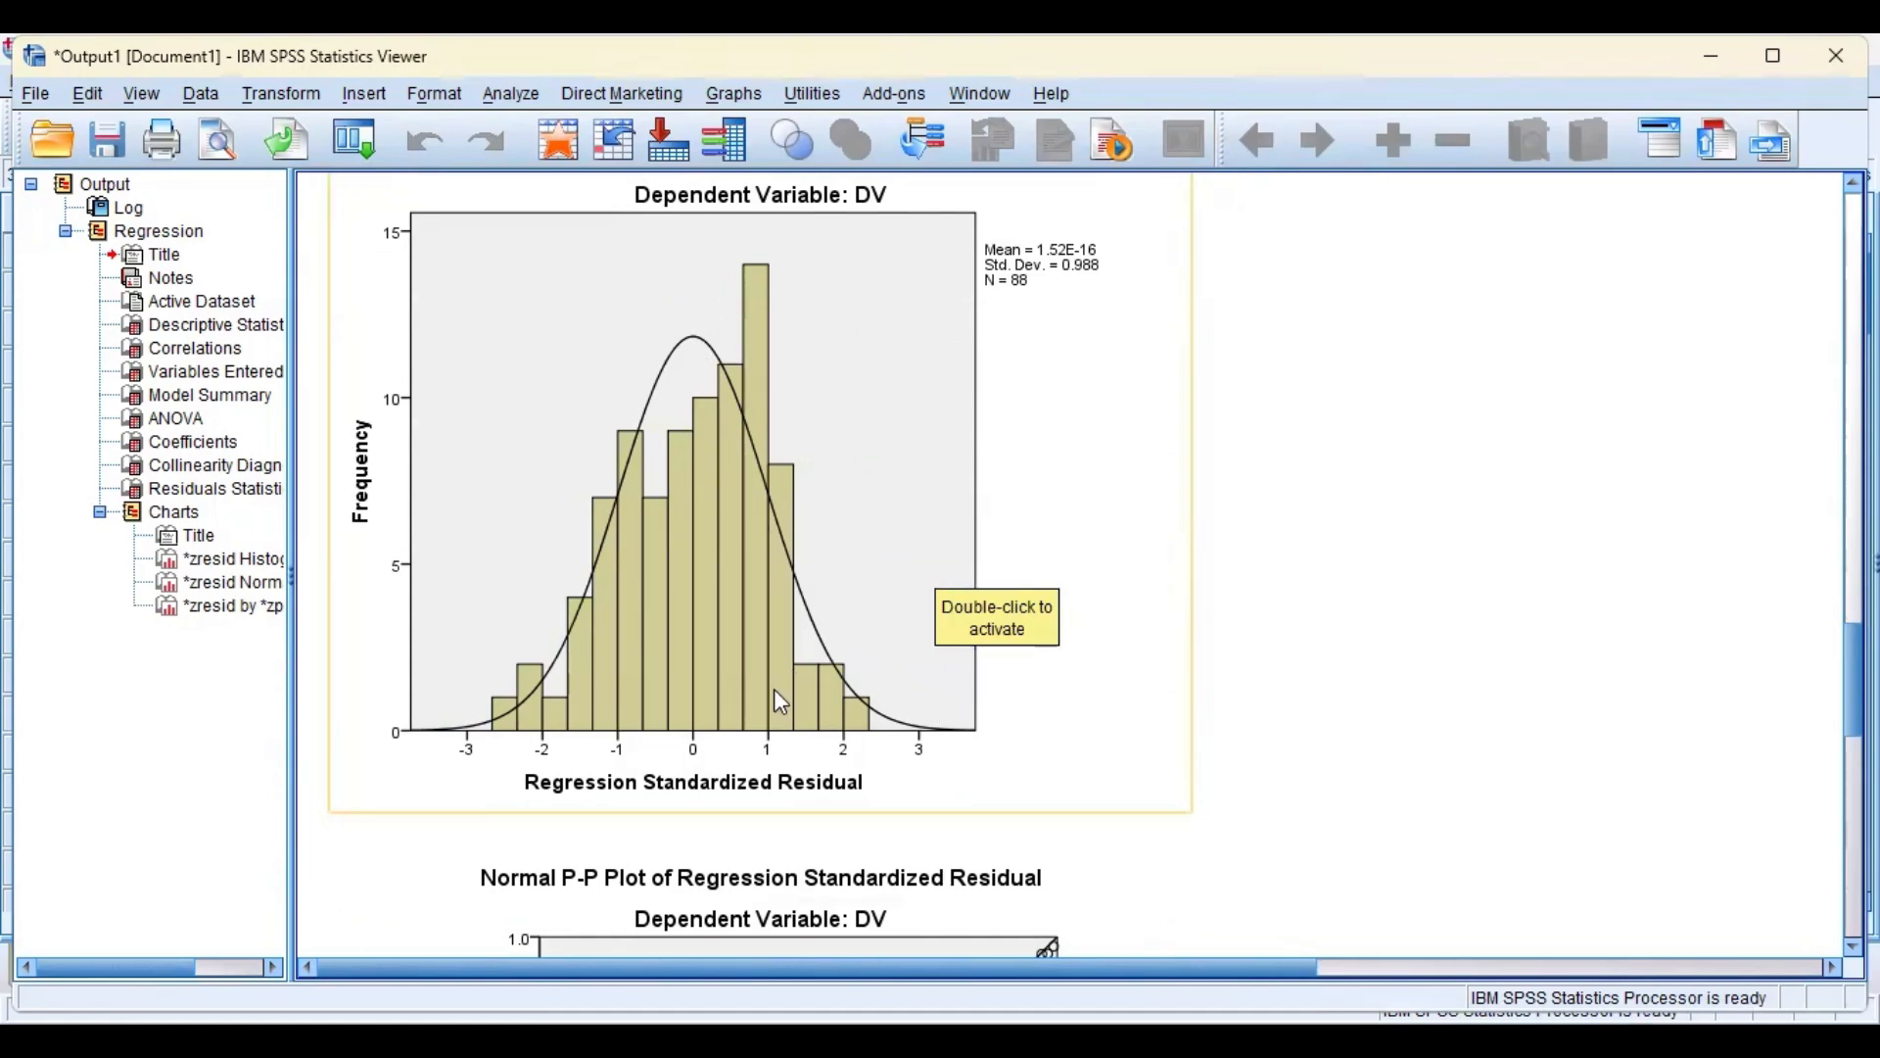
Examine the Normal P-P Plot of the standardized residuals against its diagonal and compare it with the histogram.
scroll(828, 634, "down", 5)
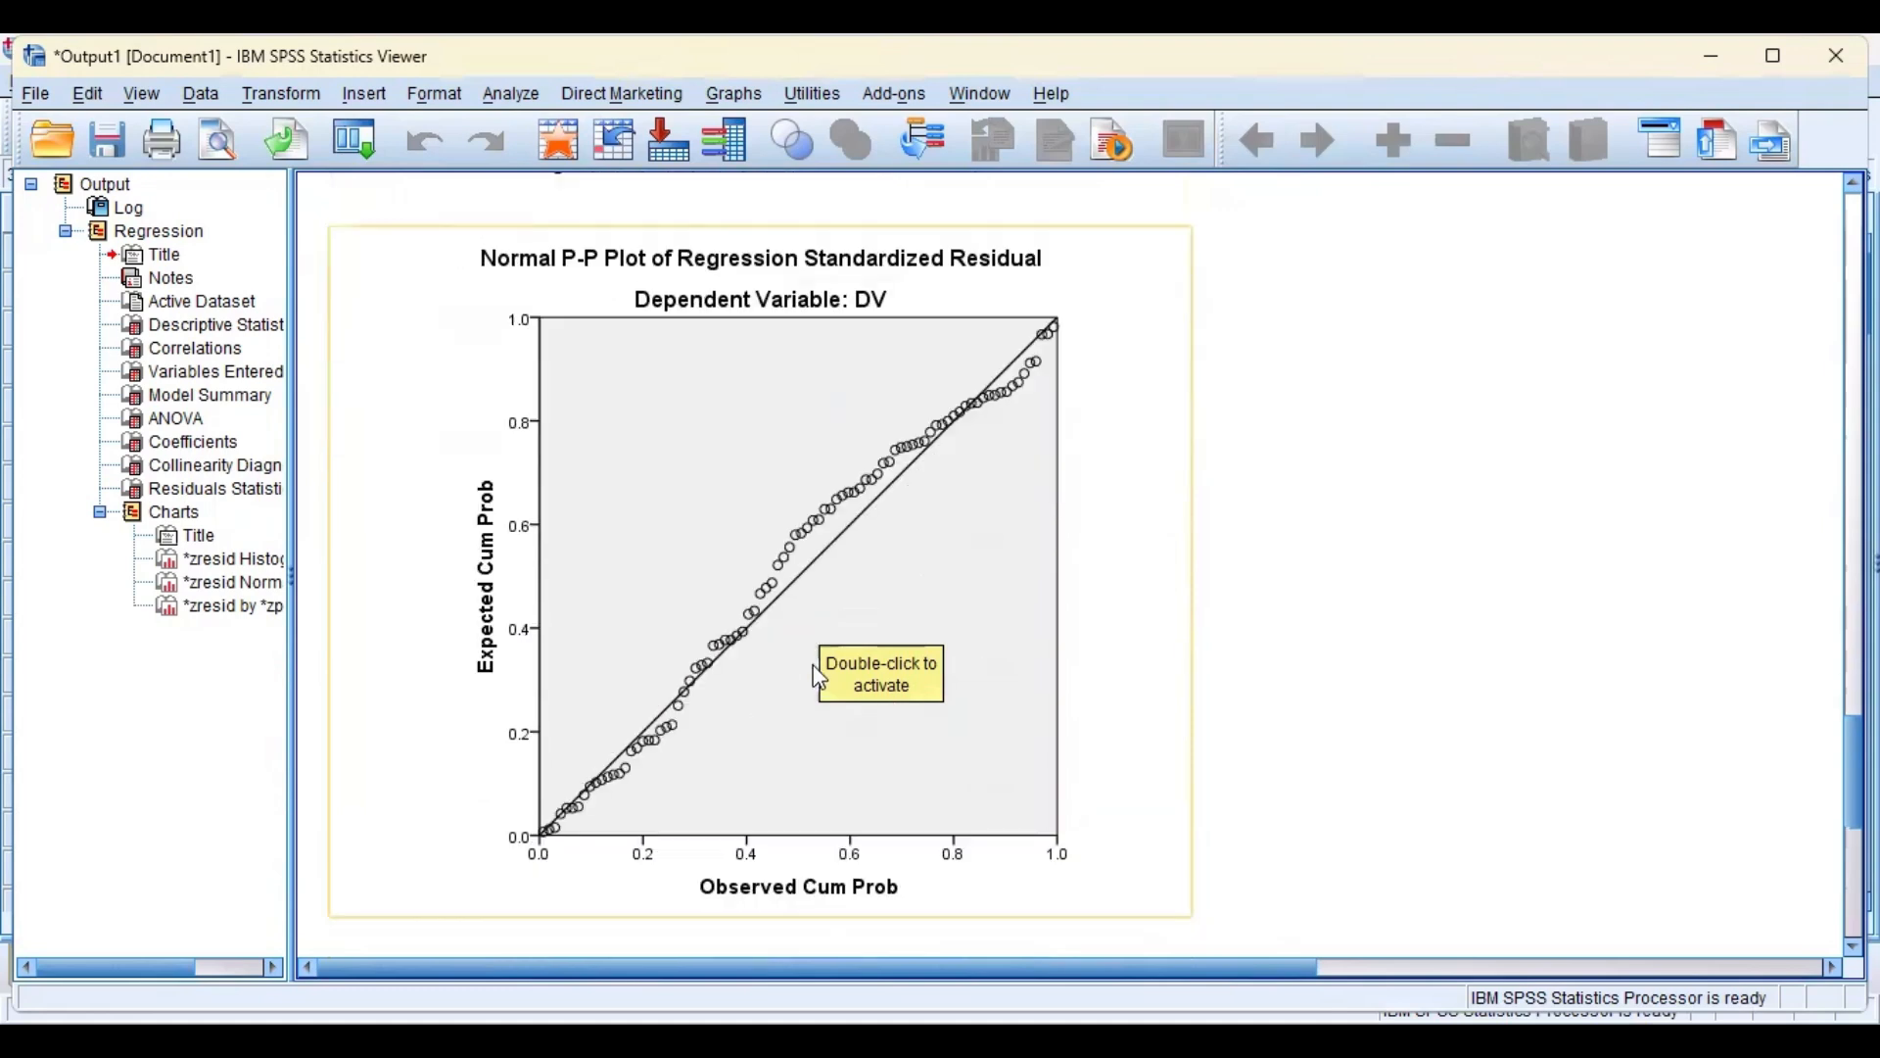
scroll(823, 627, "down", 3)
scroll(732, 644, "up", 5)
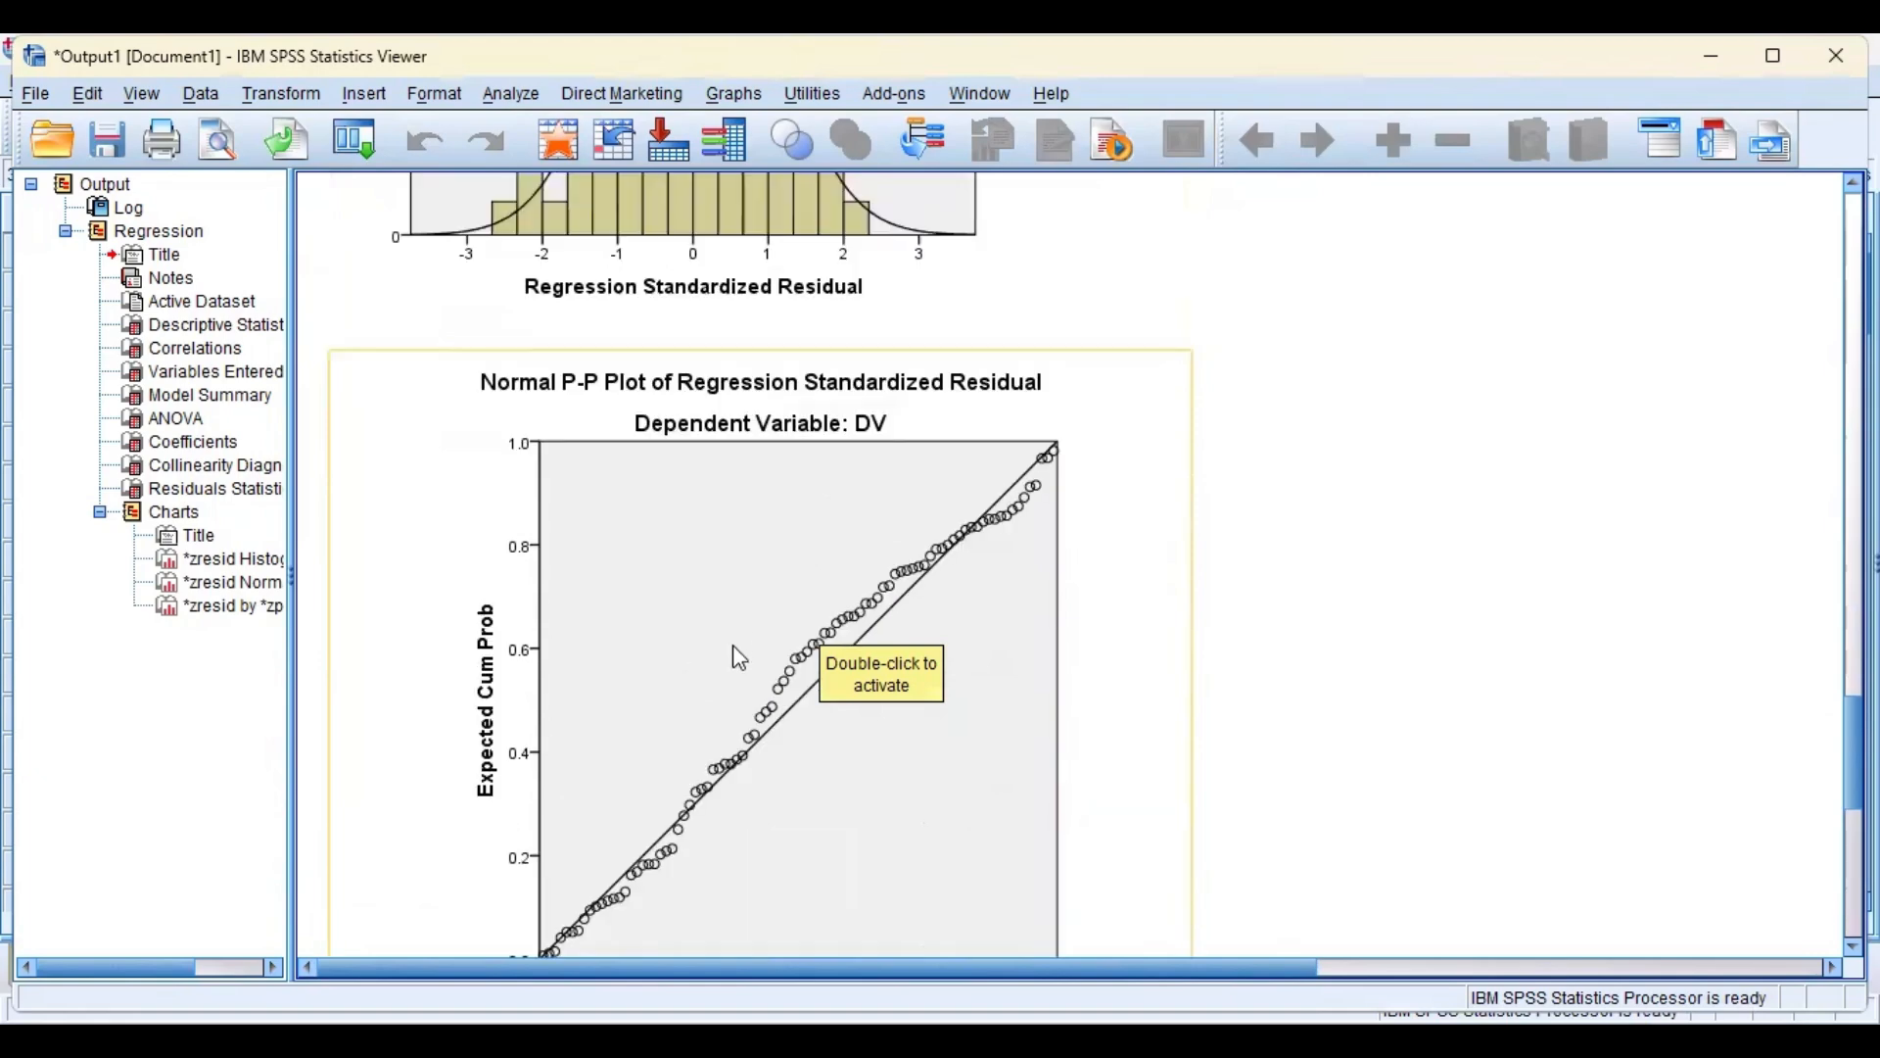
scroll(768, 510, "up", 2)
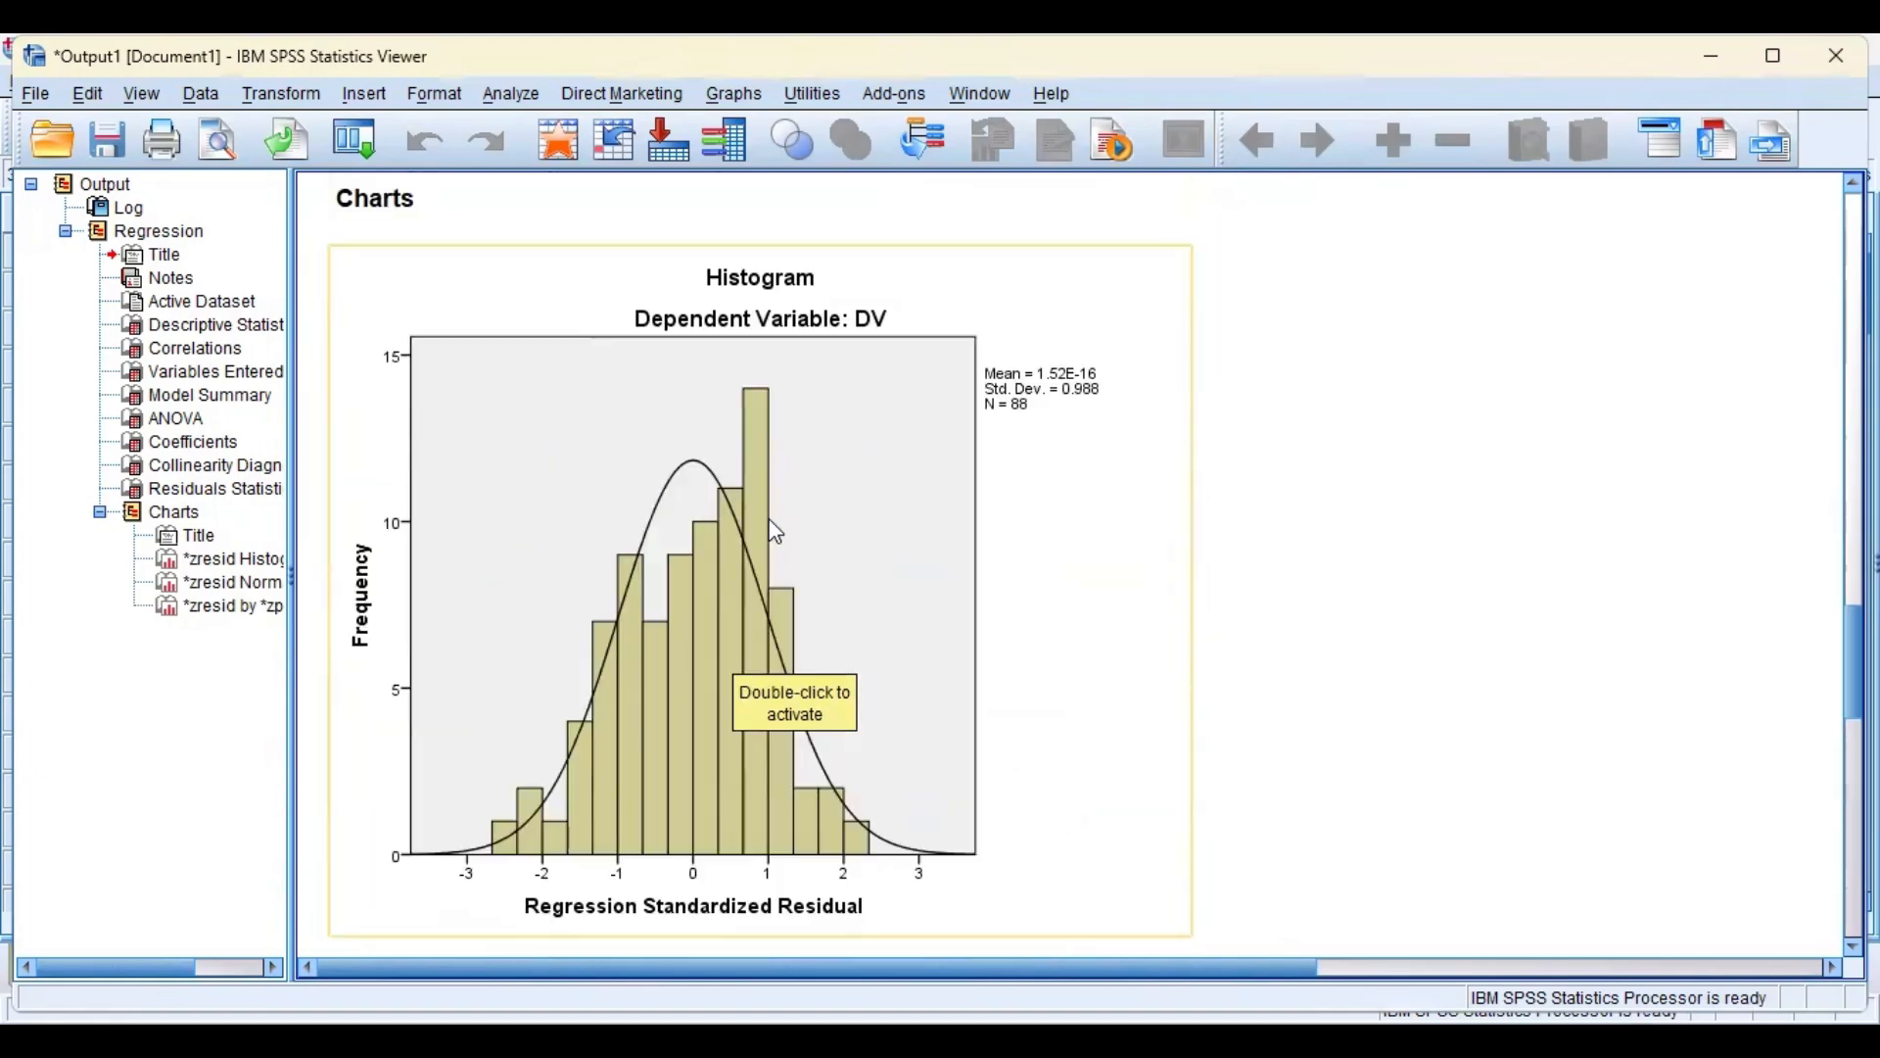
scroll(769, 519, "down", 2)
scroll(777, 528, "down", 5)
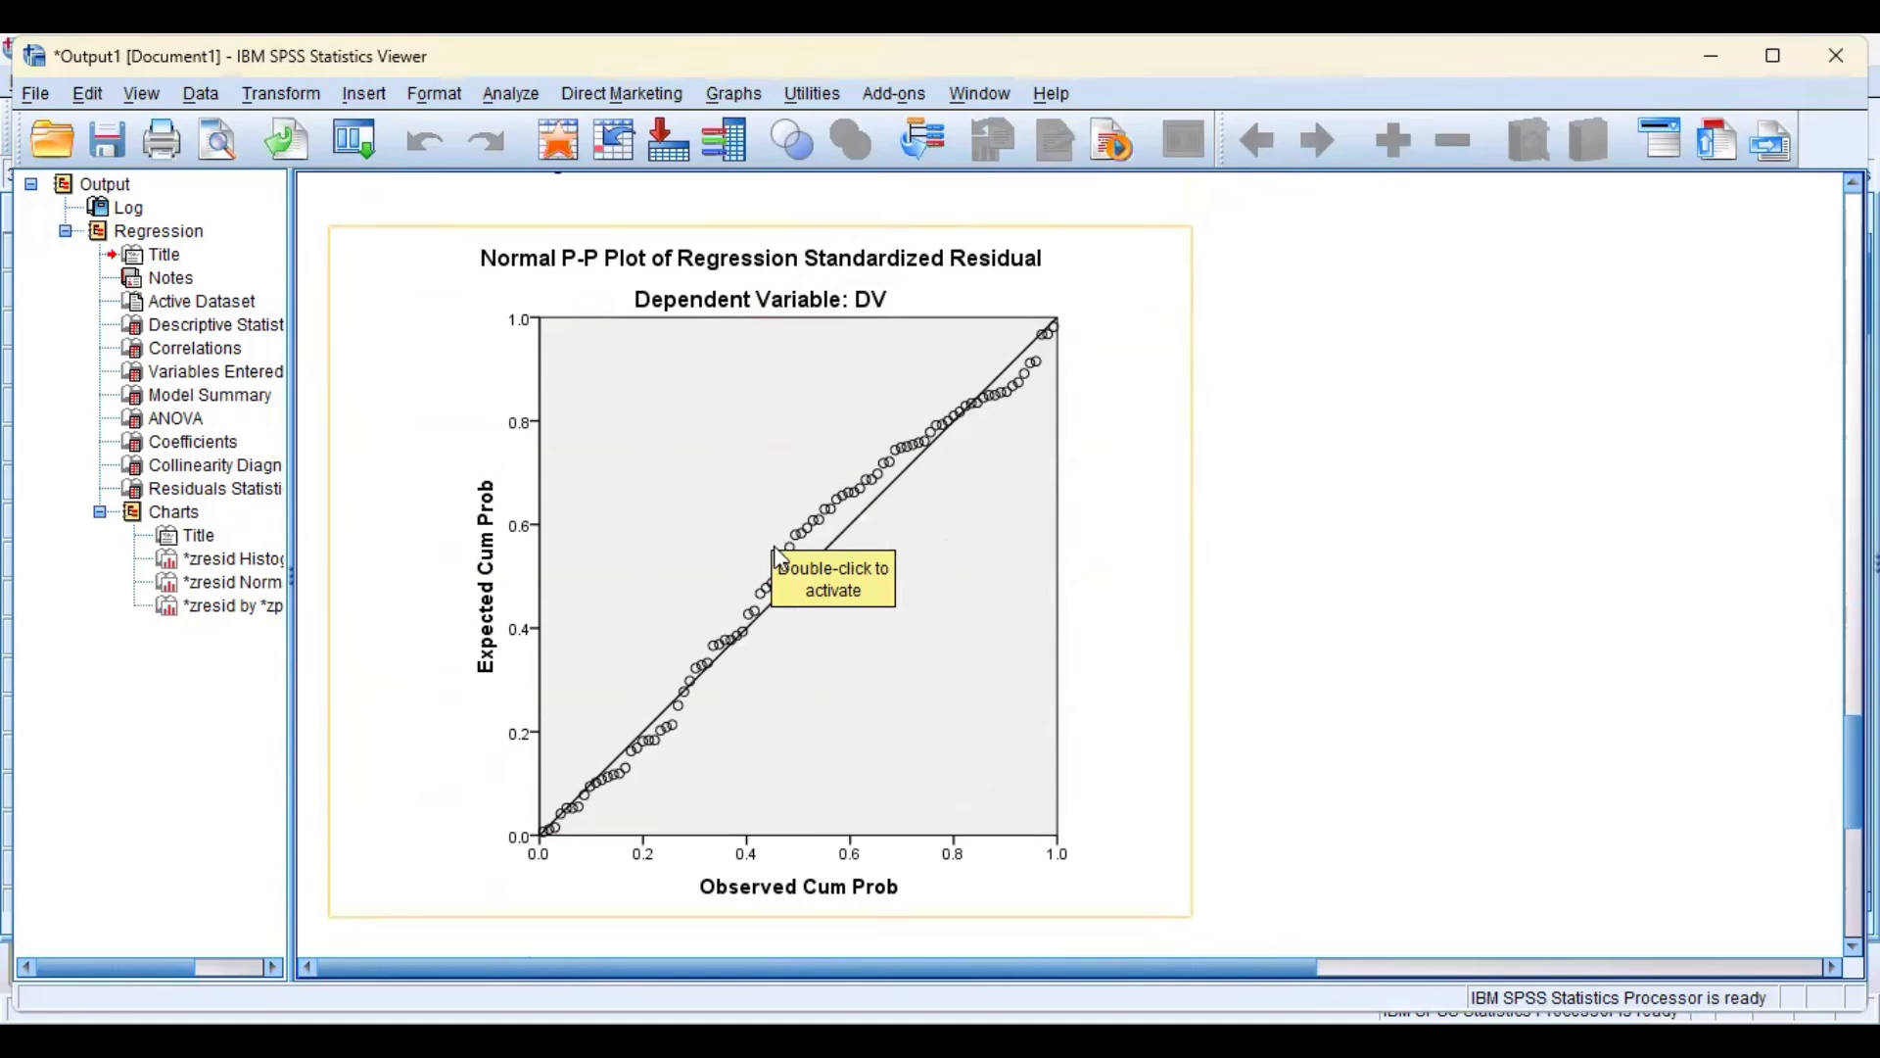
scroll(746, 562, "up", 4)
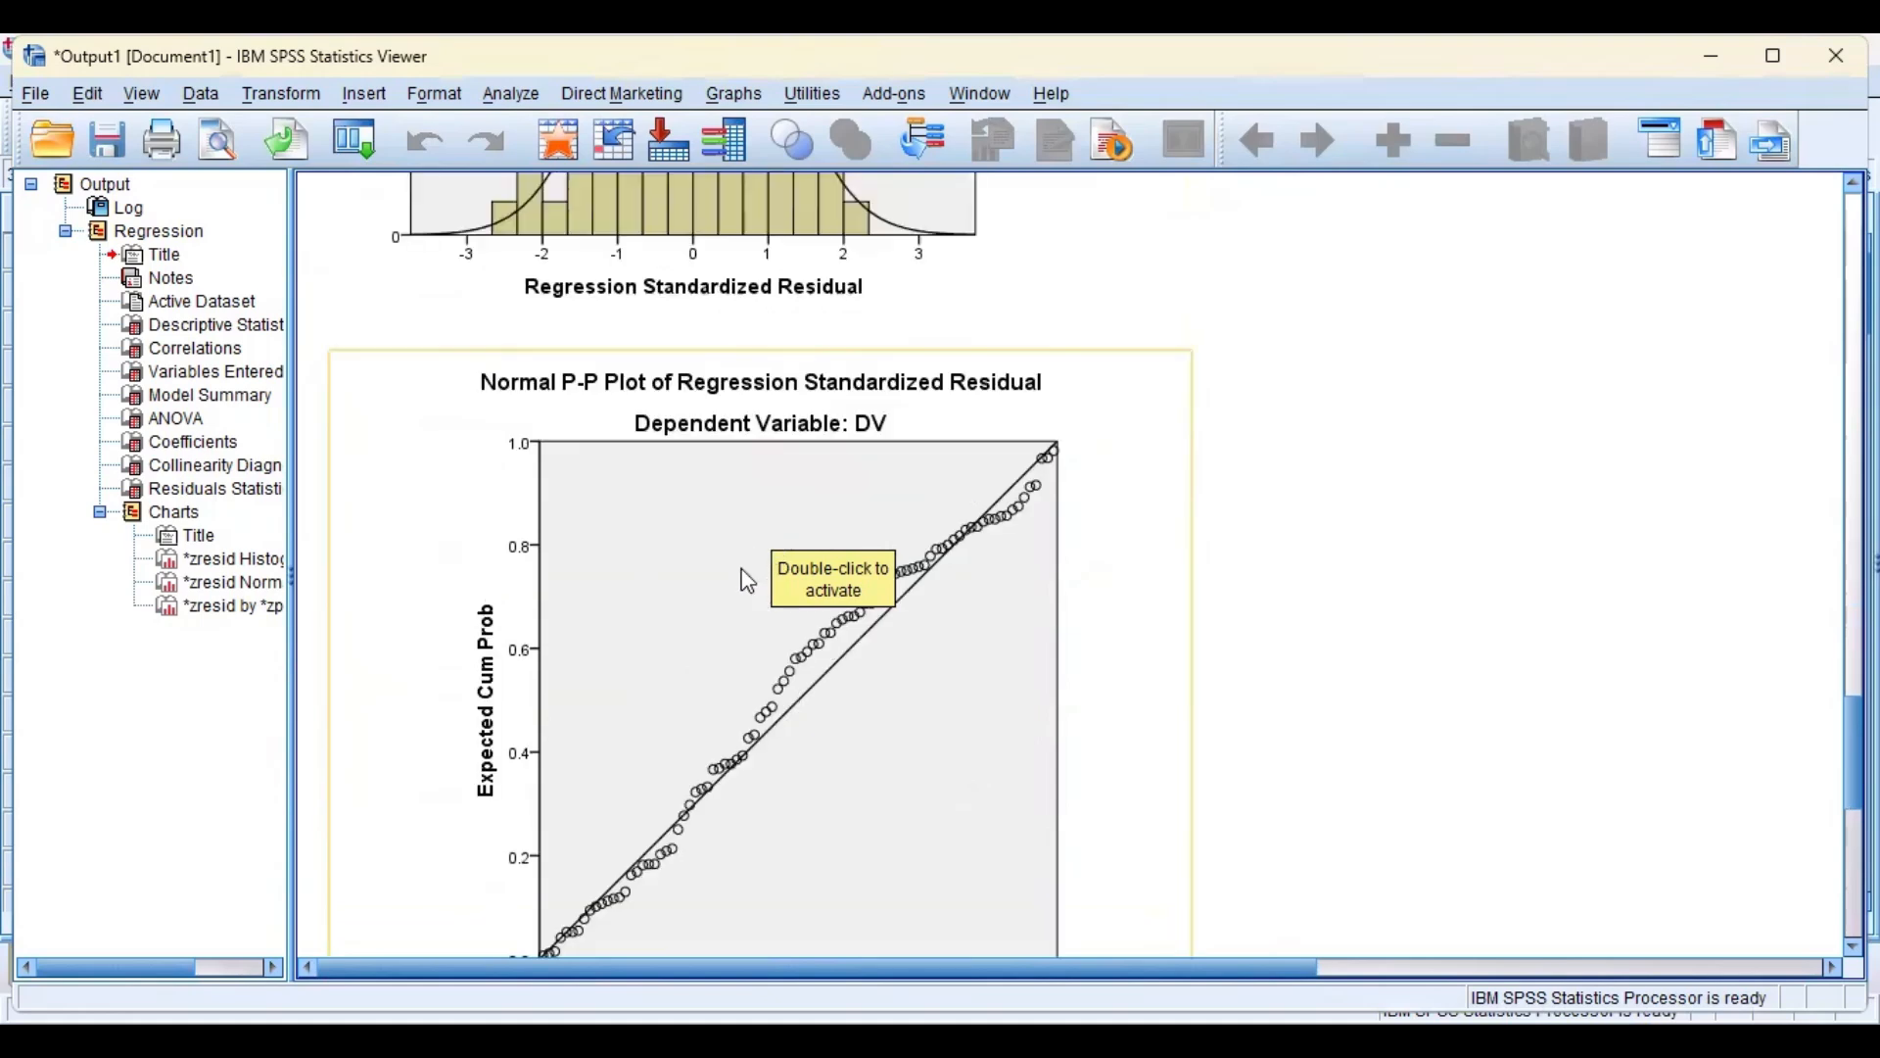
scroll(739, 570, "up", 3)
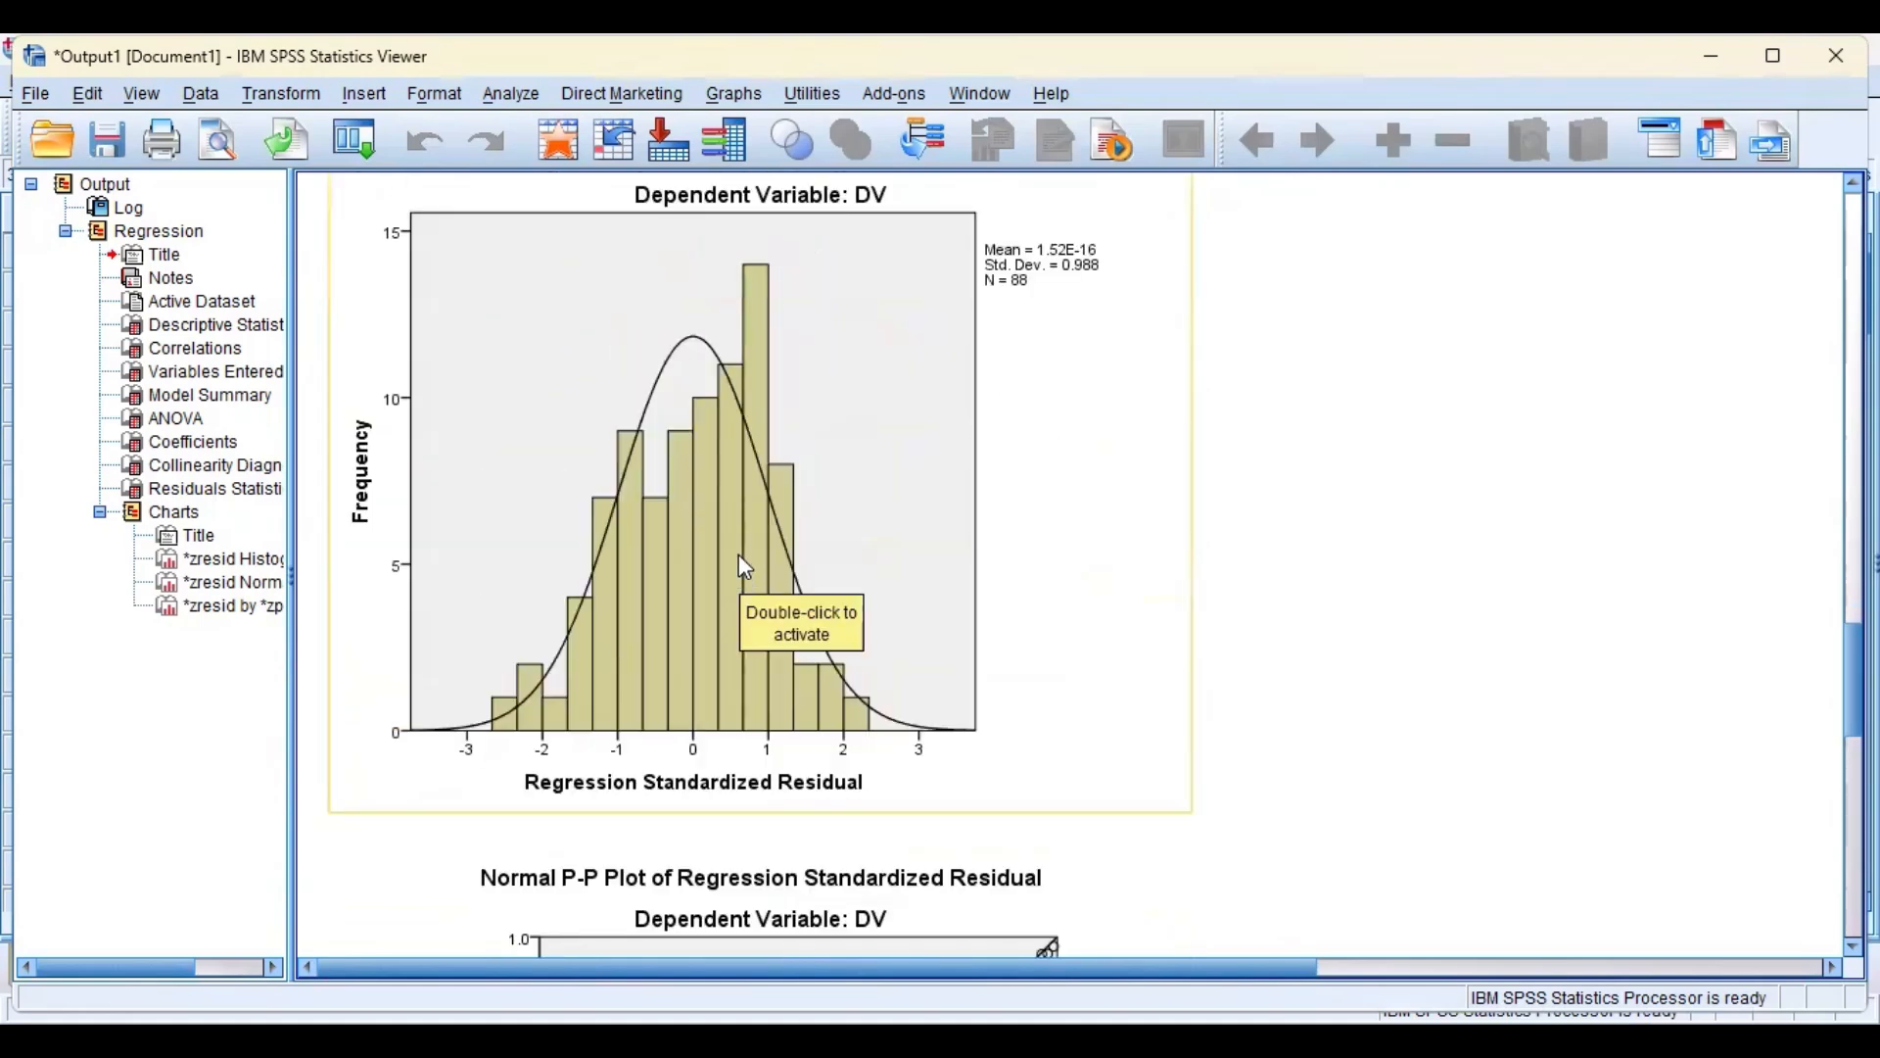
scroll(739, 558, "down", 4)
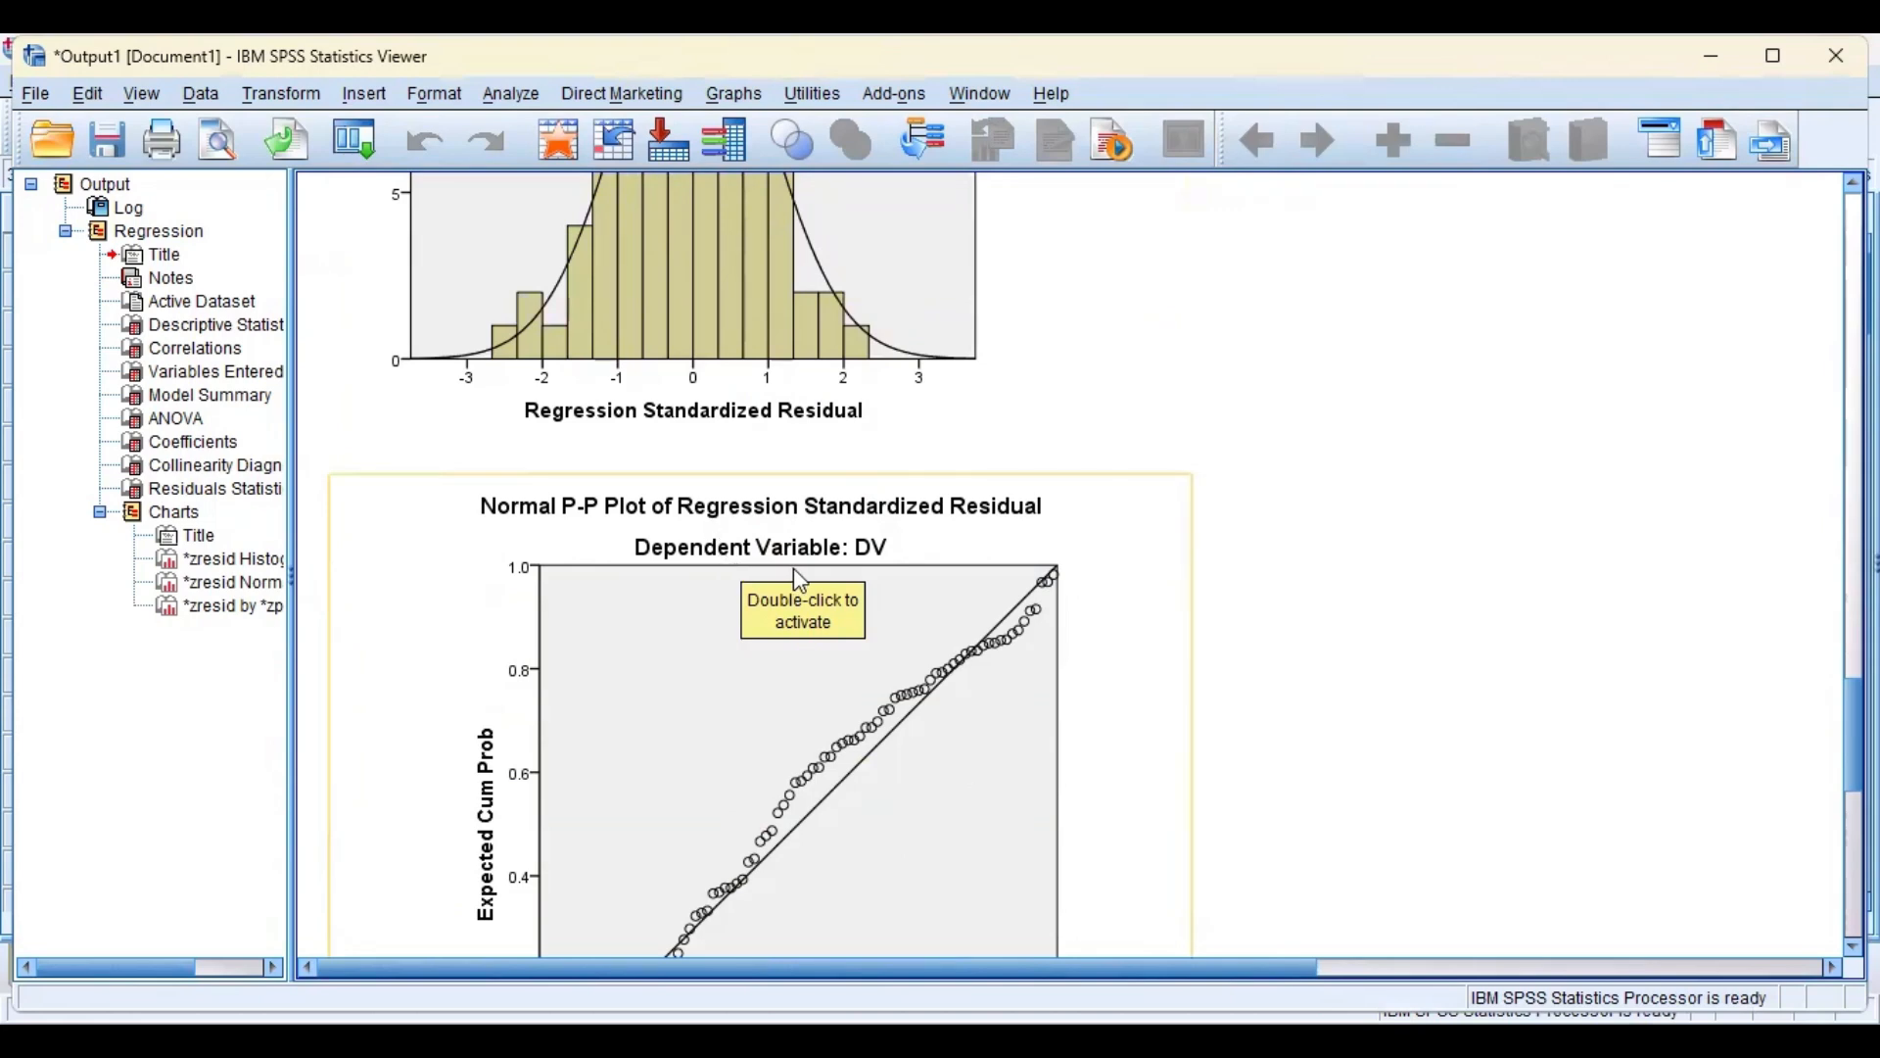
scroll(798, 577, "down", 4)
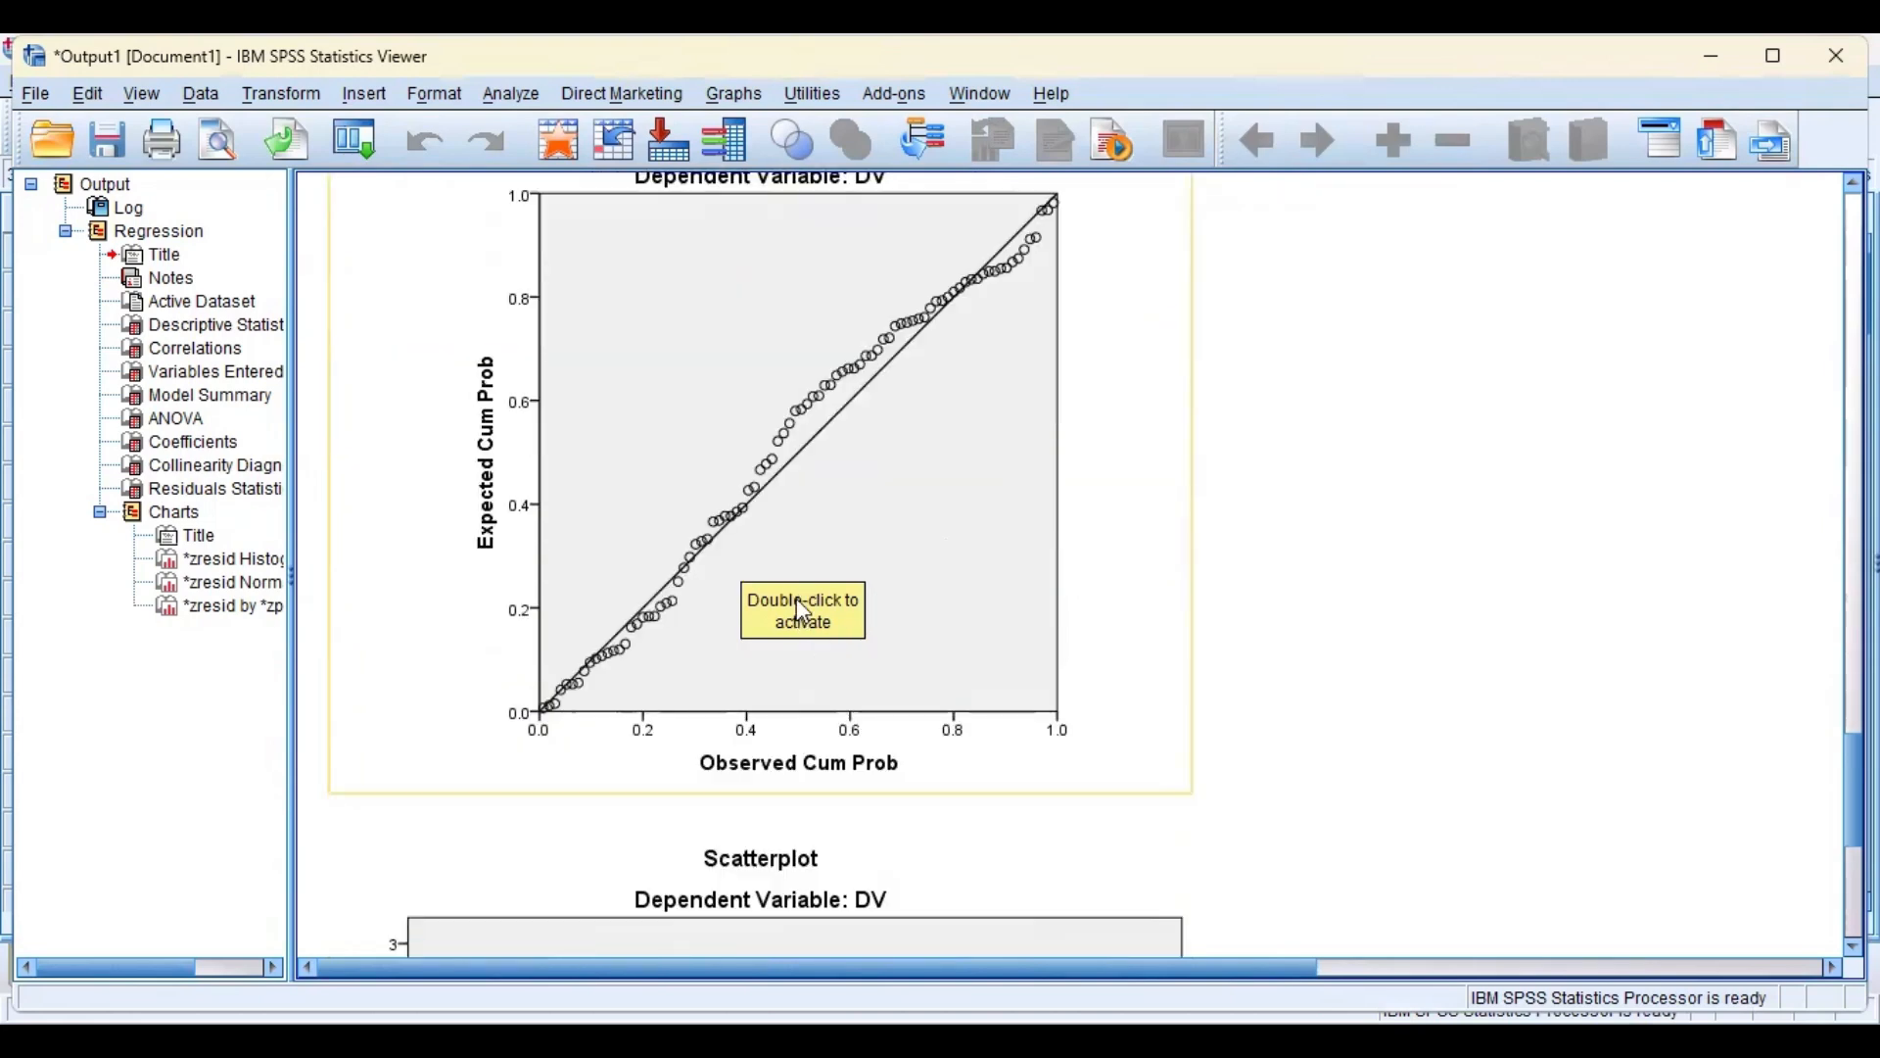
scroll(755, 554, "up", 5)
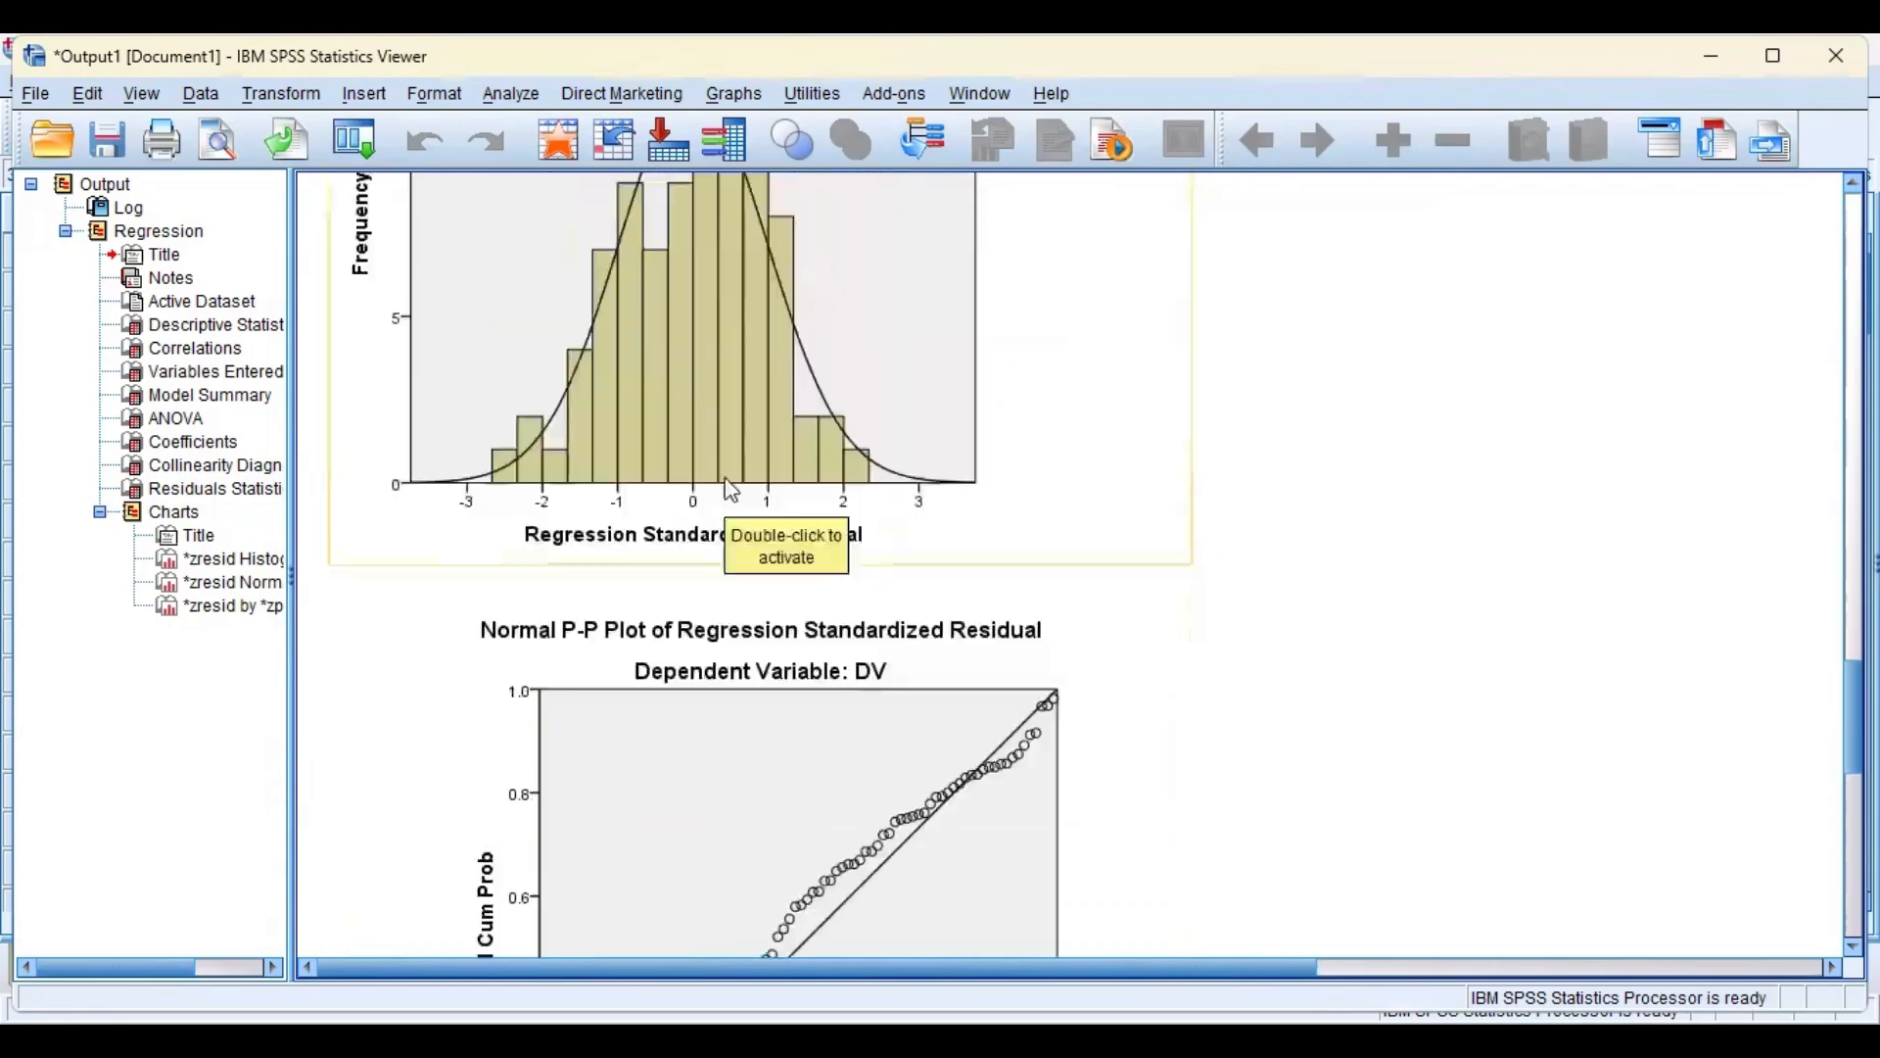
Compare the residual histogram with the Normal P-P Plot, continuing to the scatterplot of standardized residuals against predicted values.
scroll(738, 516, "down", 5)
scroll(819, 523, "down", 4)
scroll(769, 412, "up", 10)
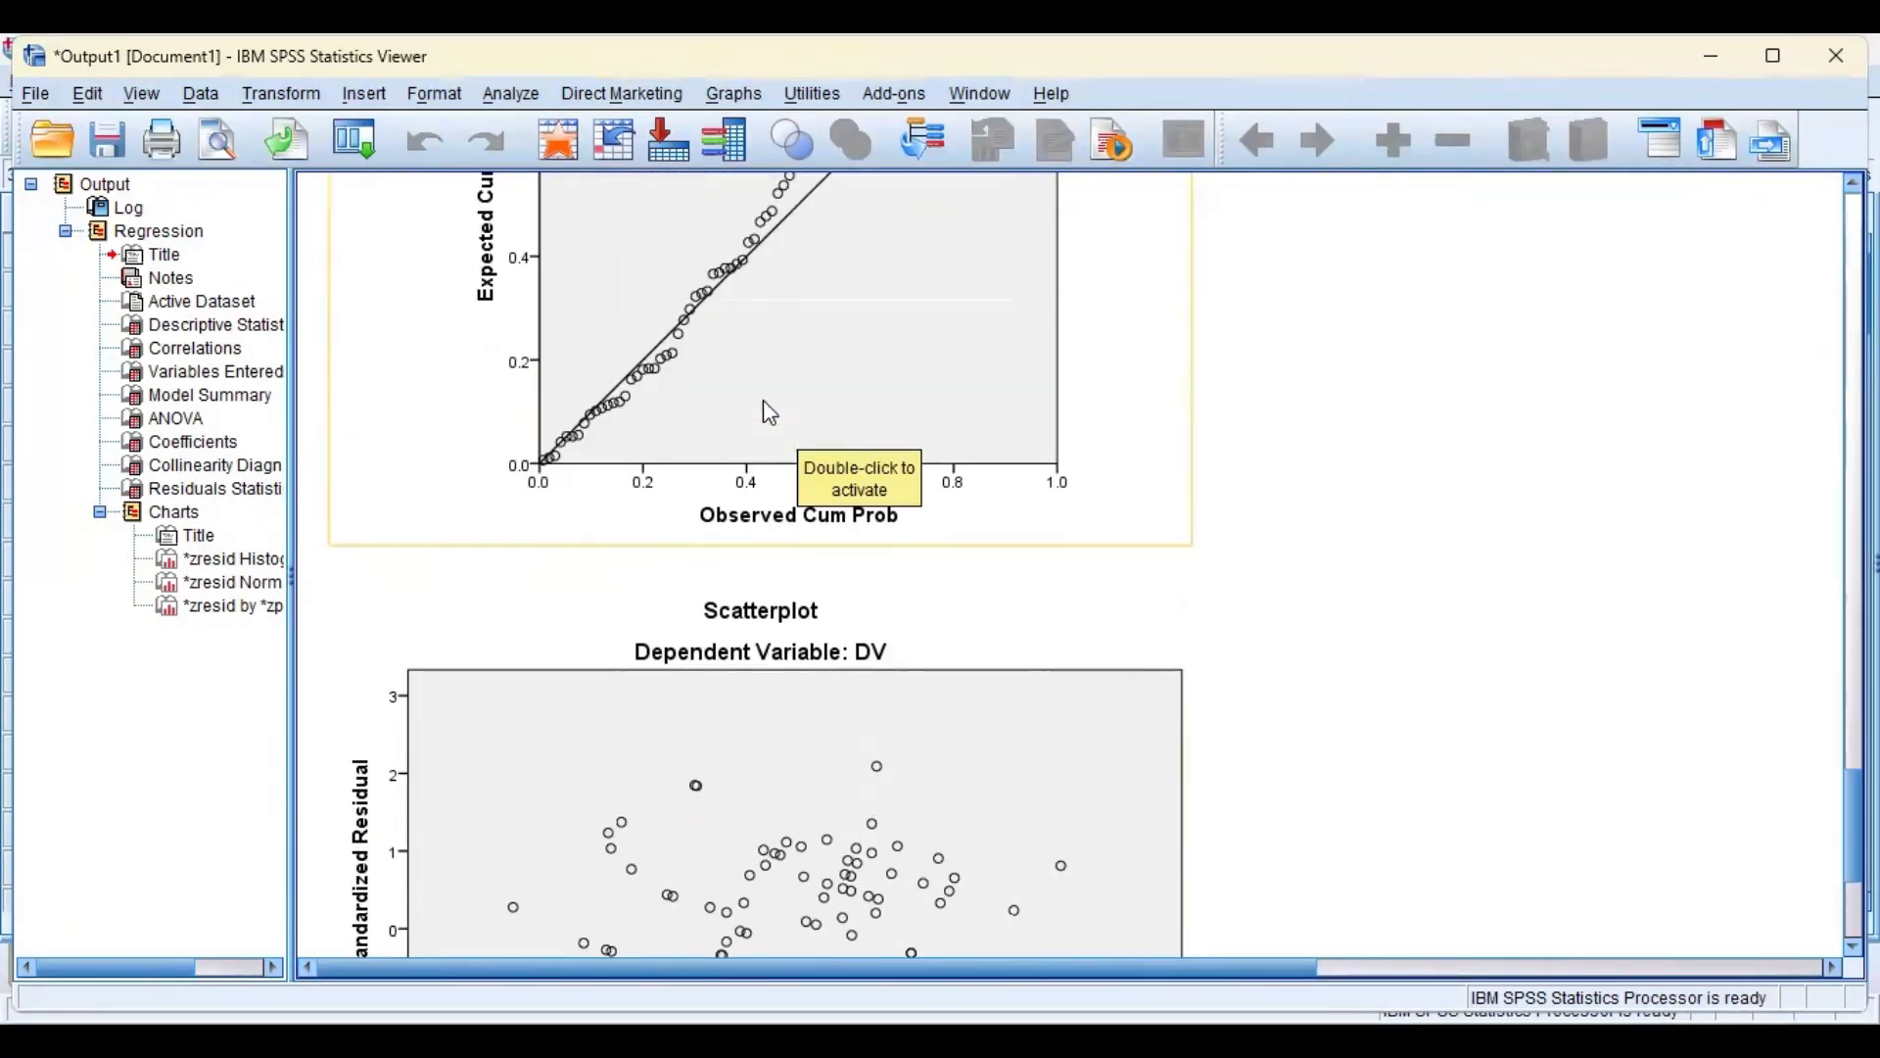
scroll(770, 436, "up", 1)
scroll(764, 441, "down", 2)
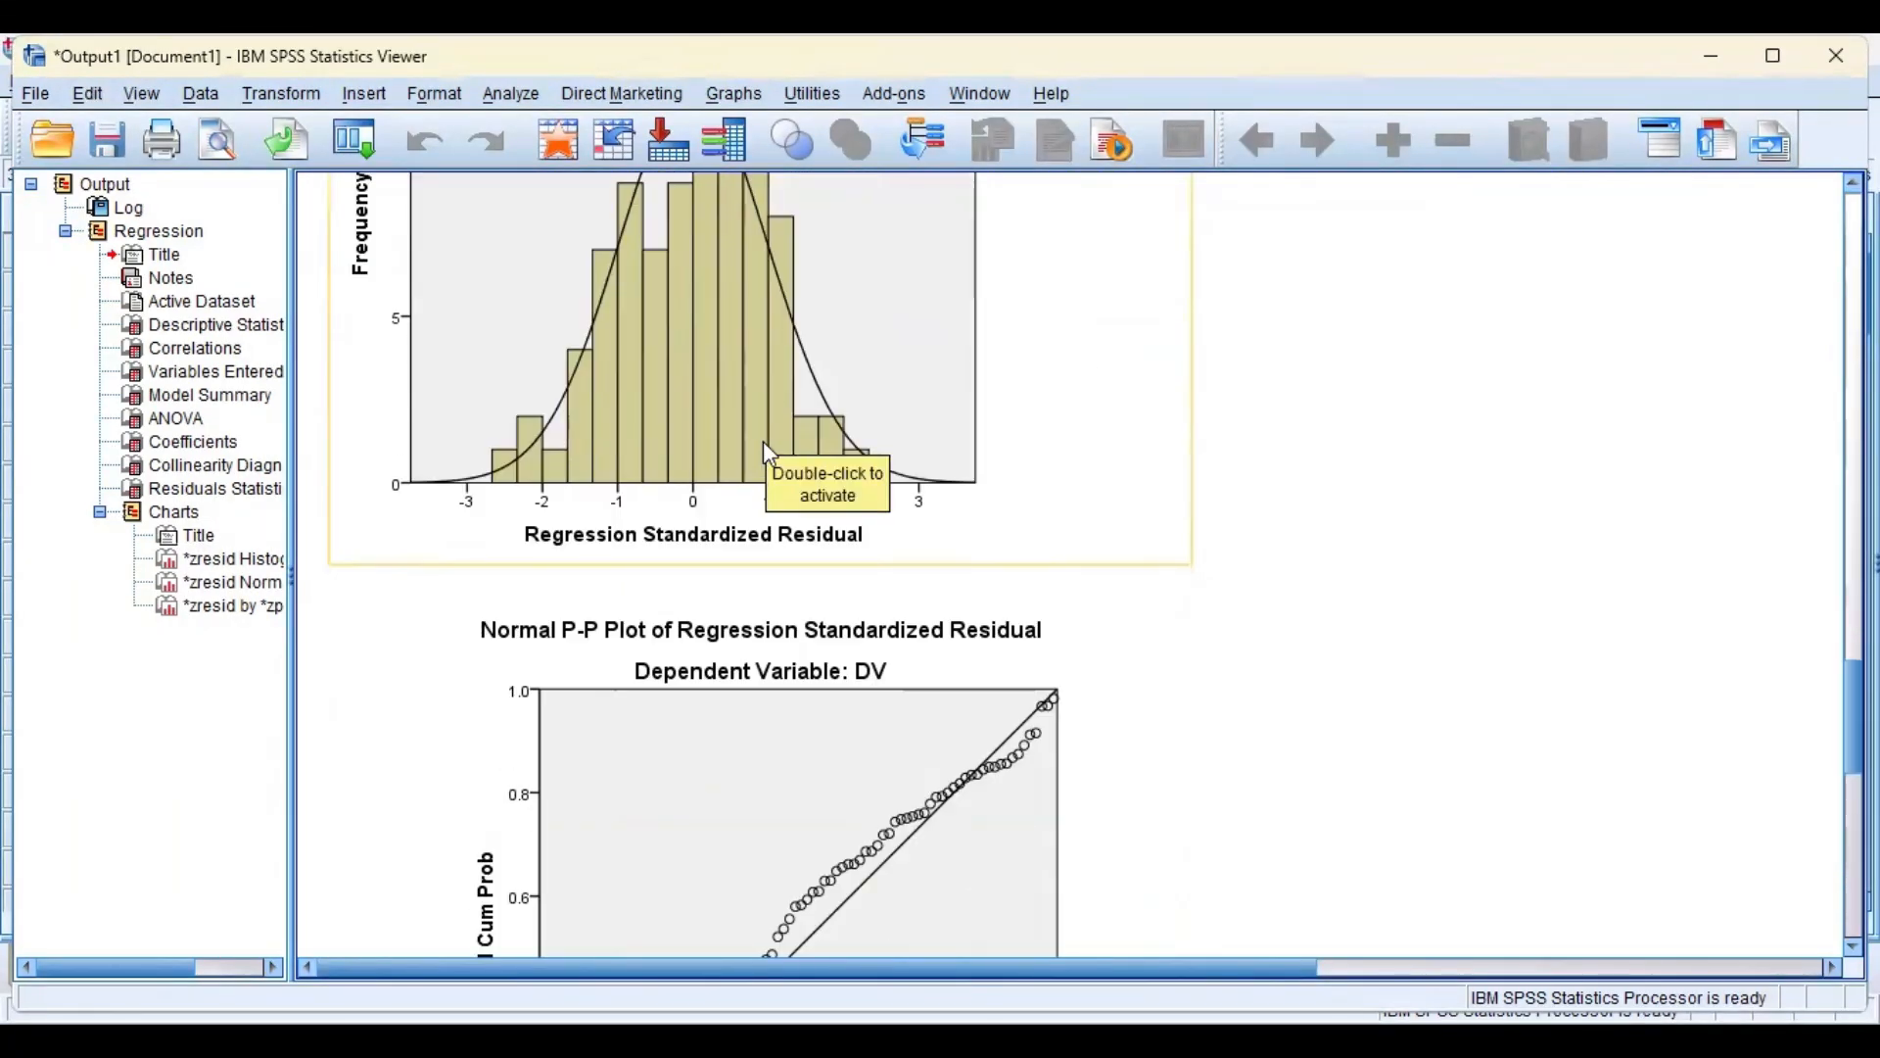
scroll(764, 446, "down", 2)
scroll(763, 451, "down", 3)
scroll(768, 453, "up", 2)
scroll(780, 571, "down", 7)
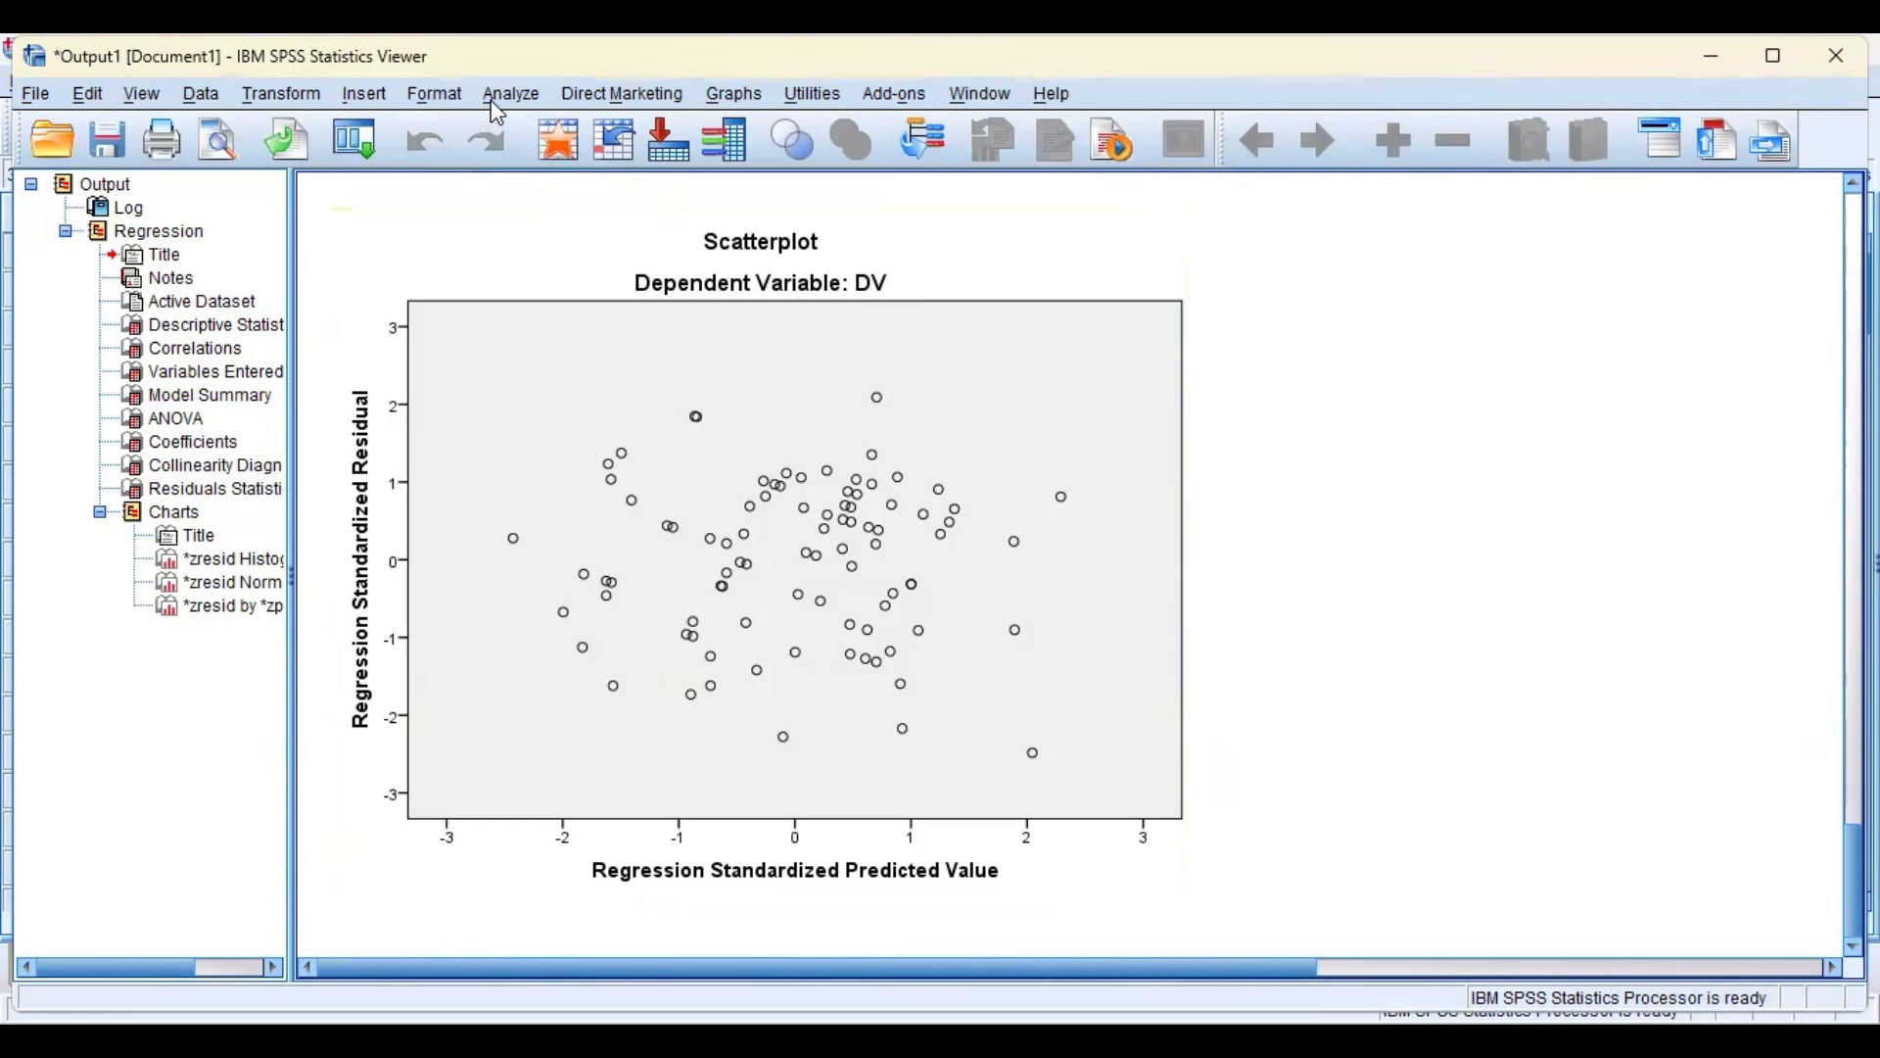
Create a simple scatterplot with DV on the Y axis and IV_1 on the X axis.
left_click(737, 96)
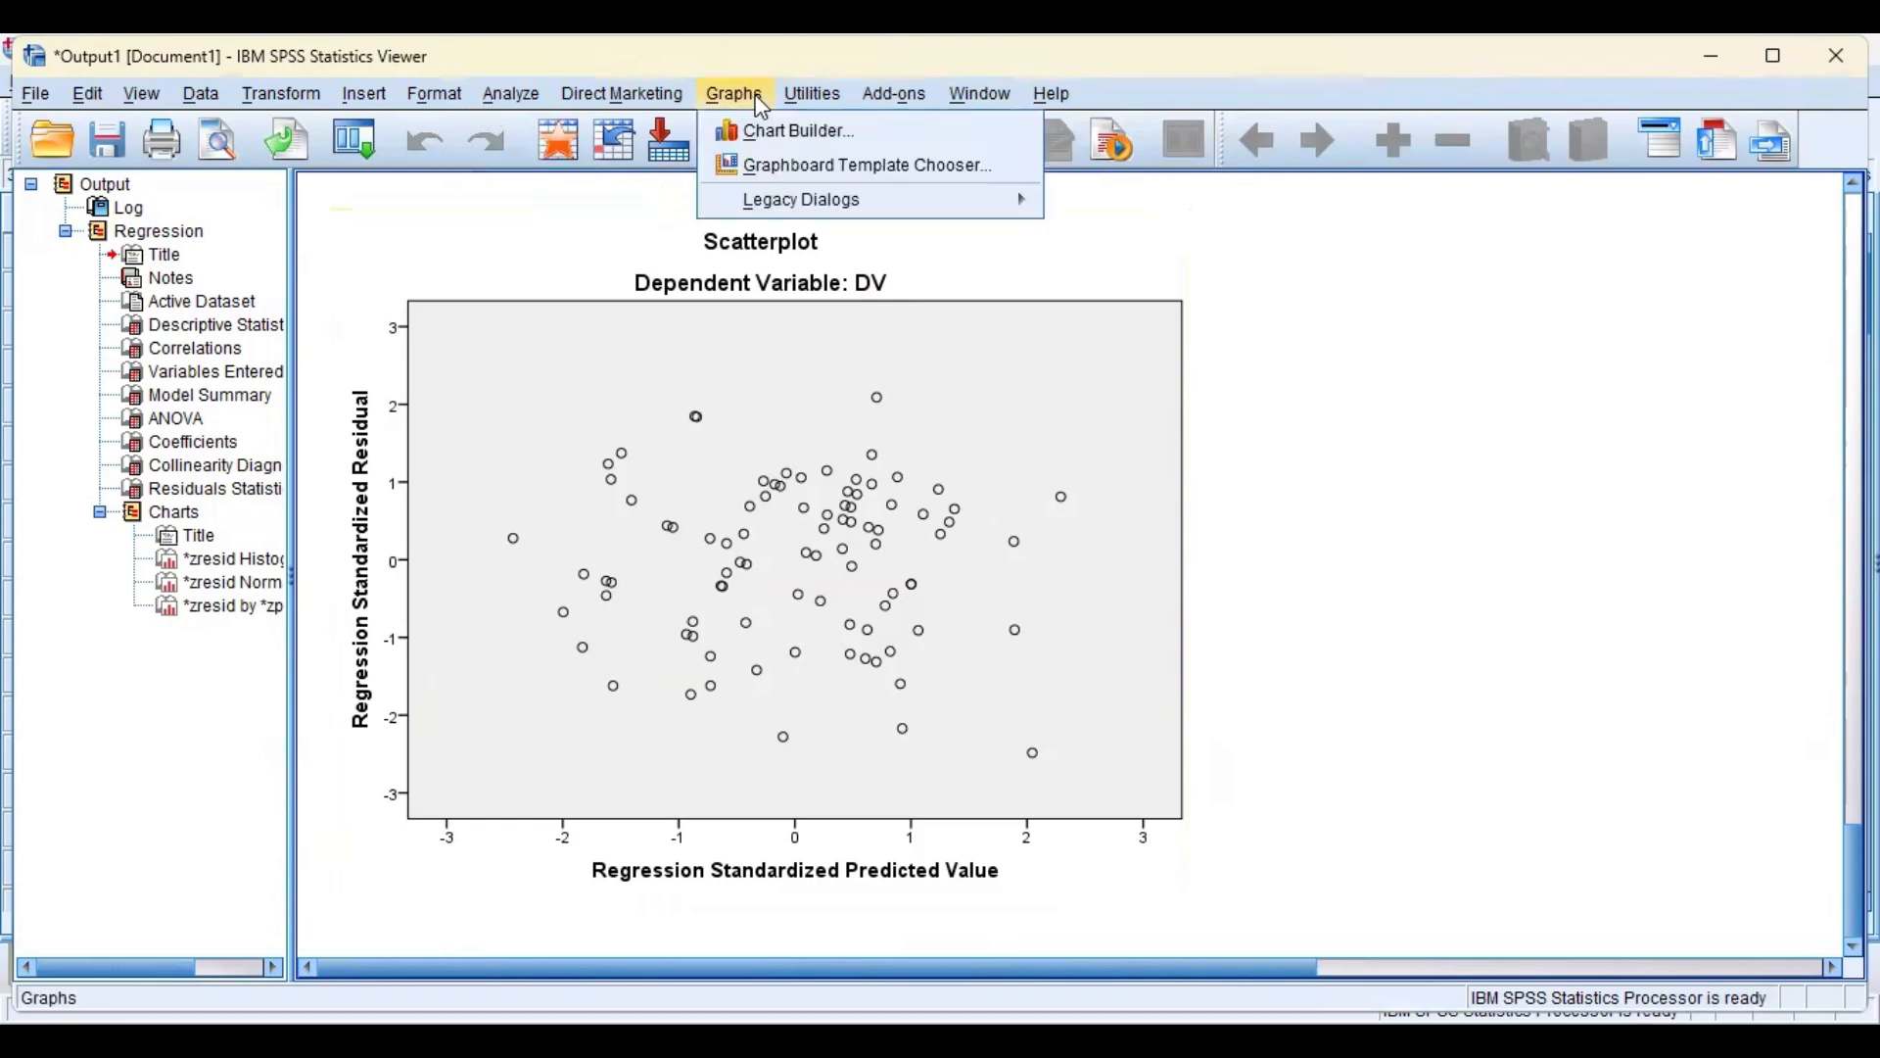
mouse_move(800, 207)
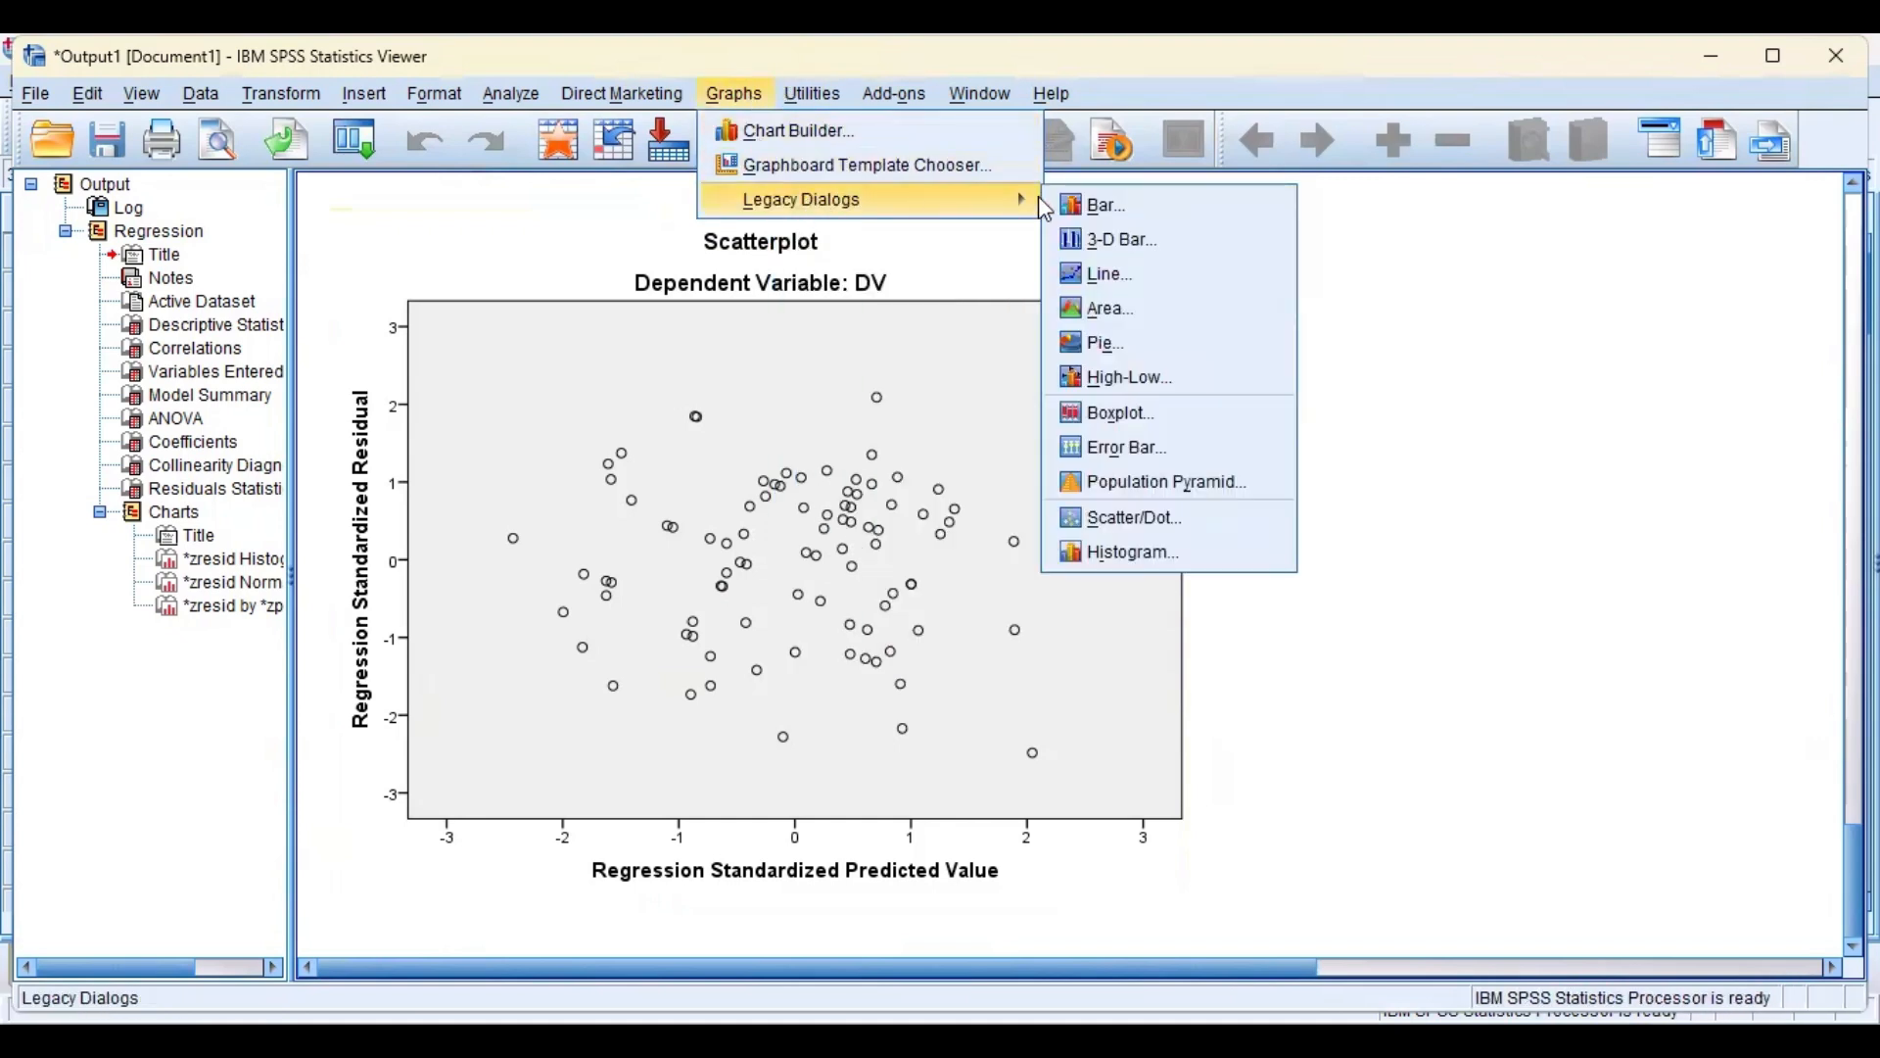
left_click(1142, 524)
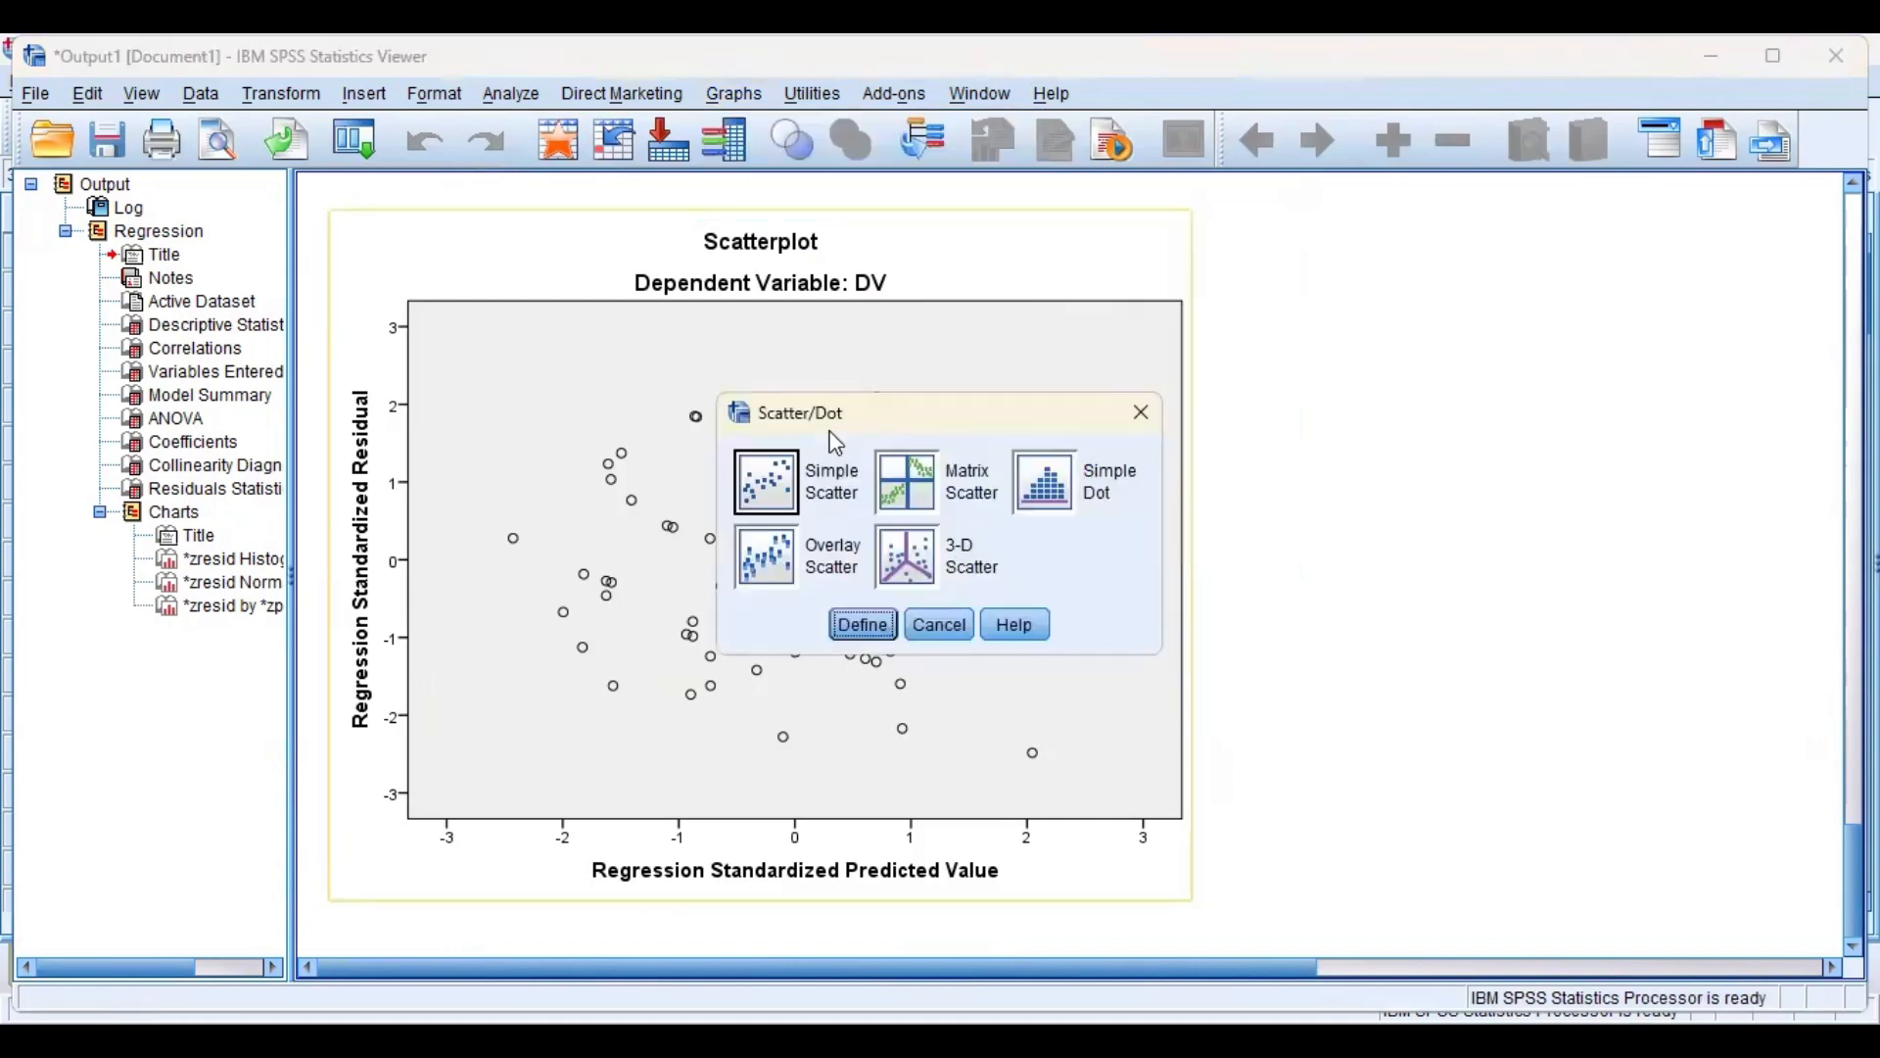
left_click(864, 624)
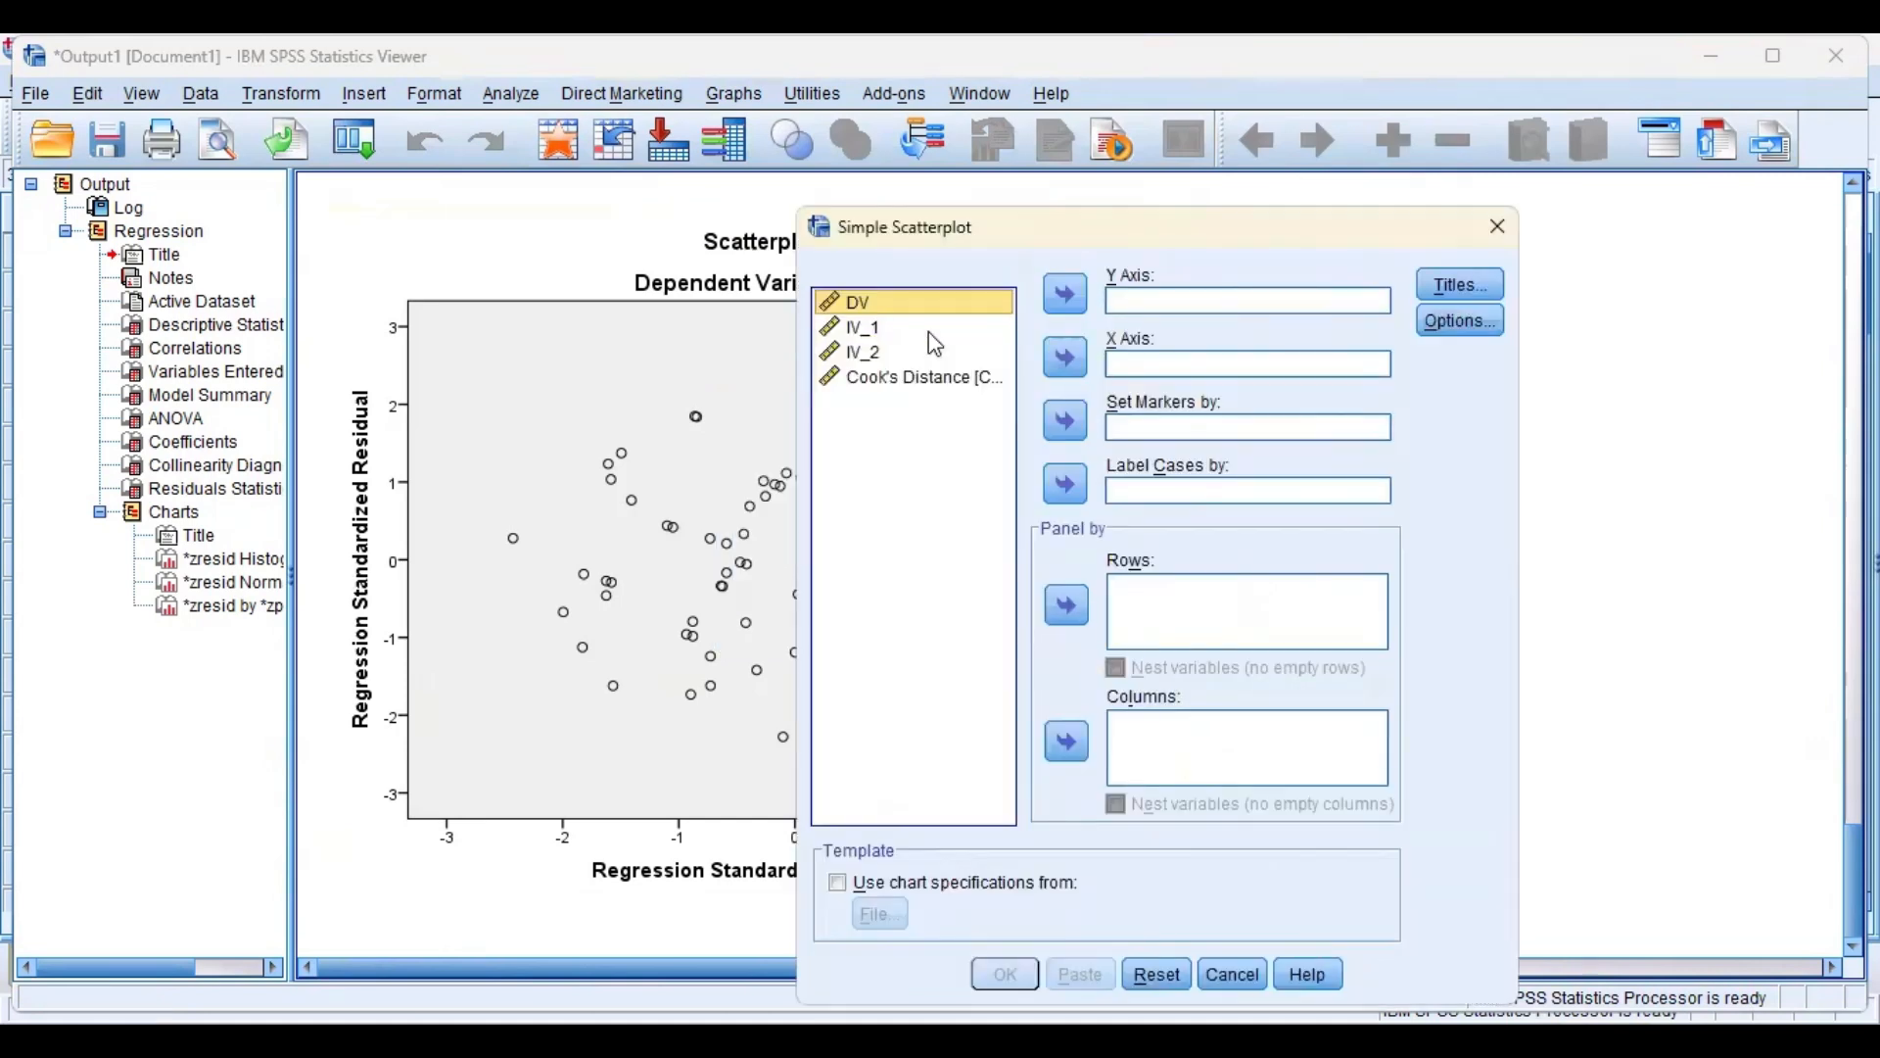
left_click(928, 332)
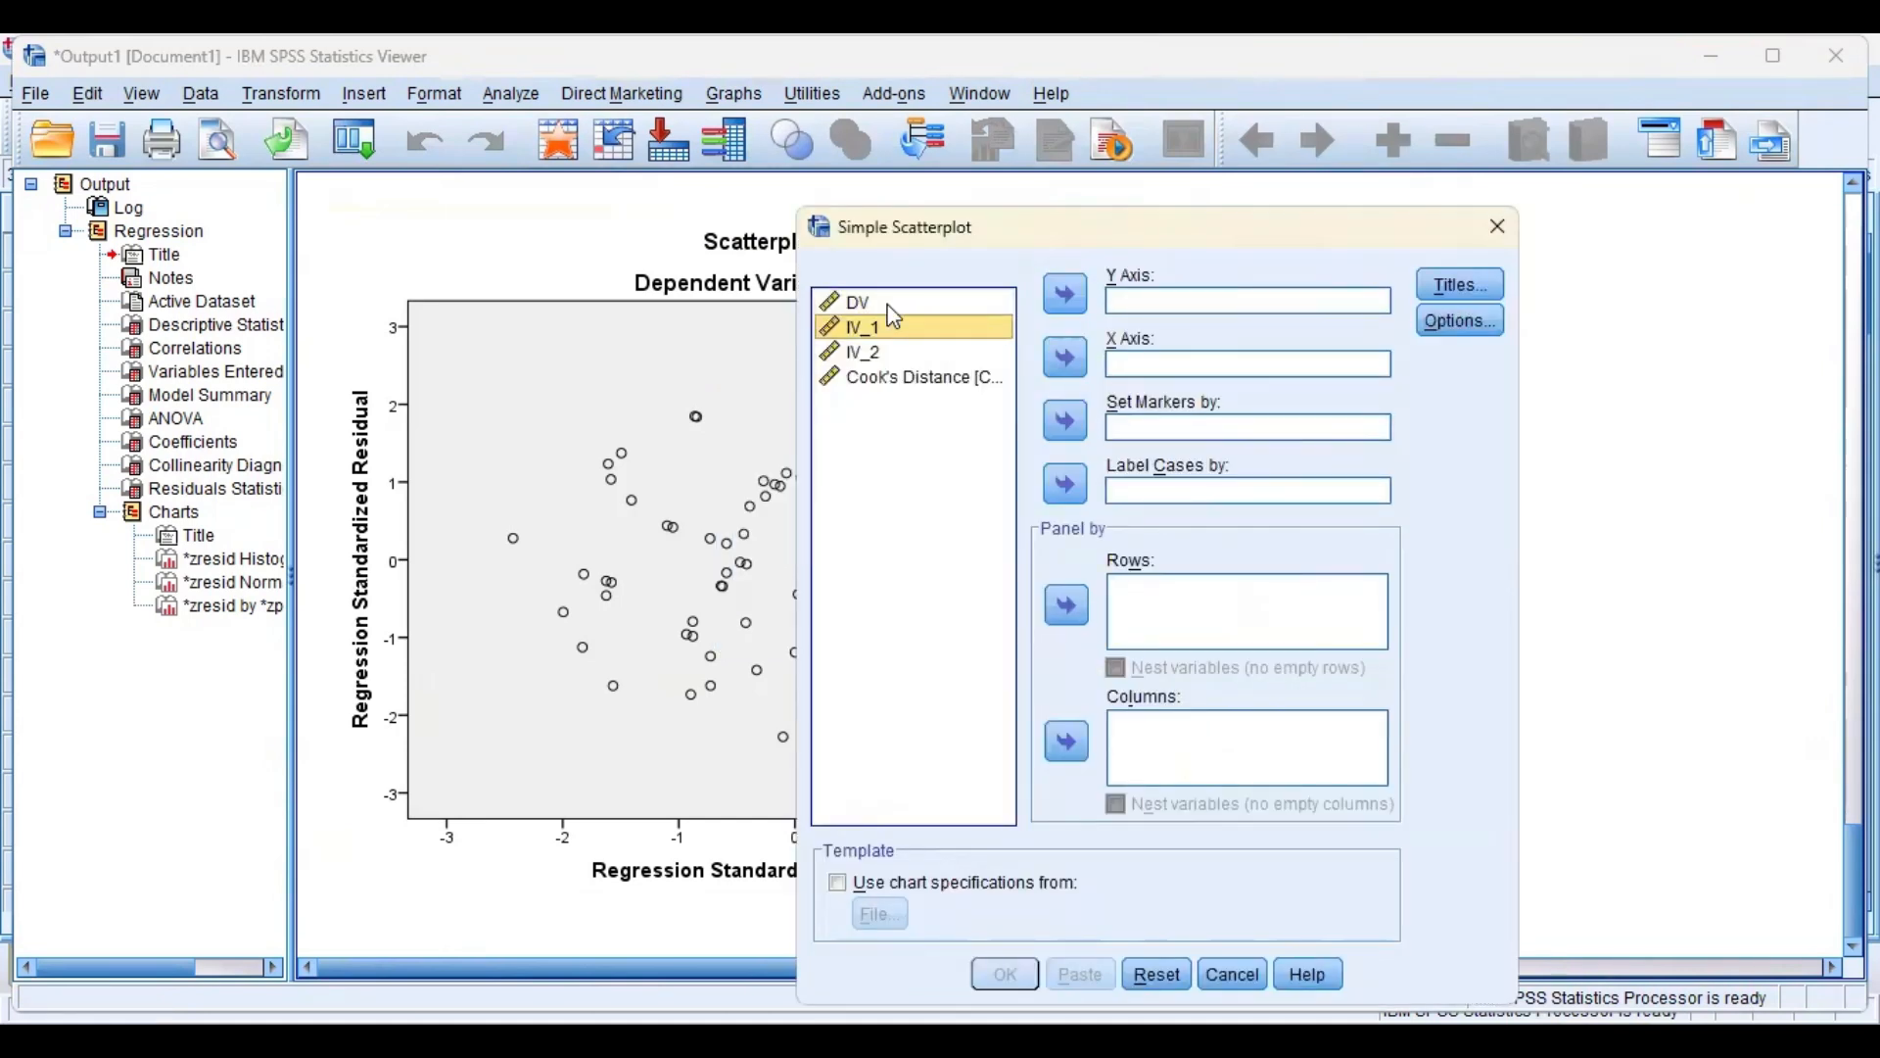
left_click(964, 302)
left_click(1065, 294)
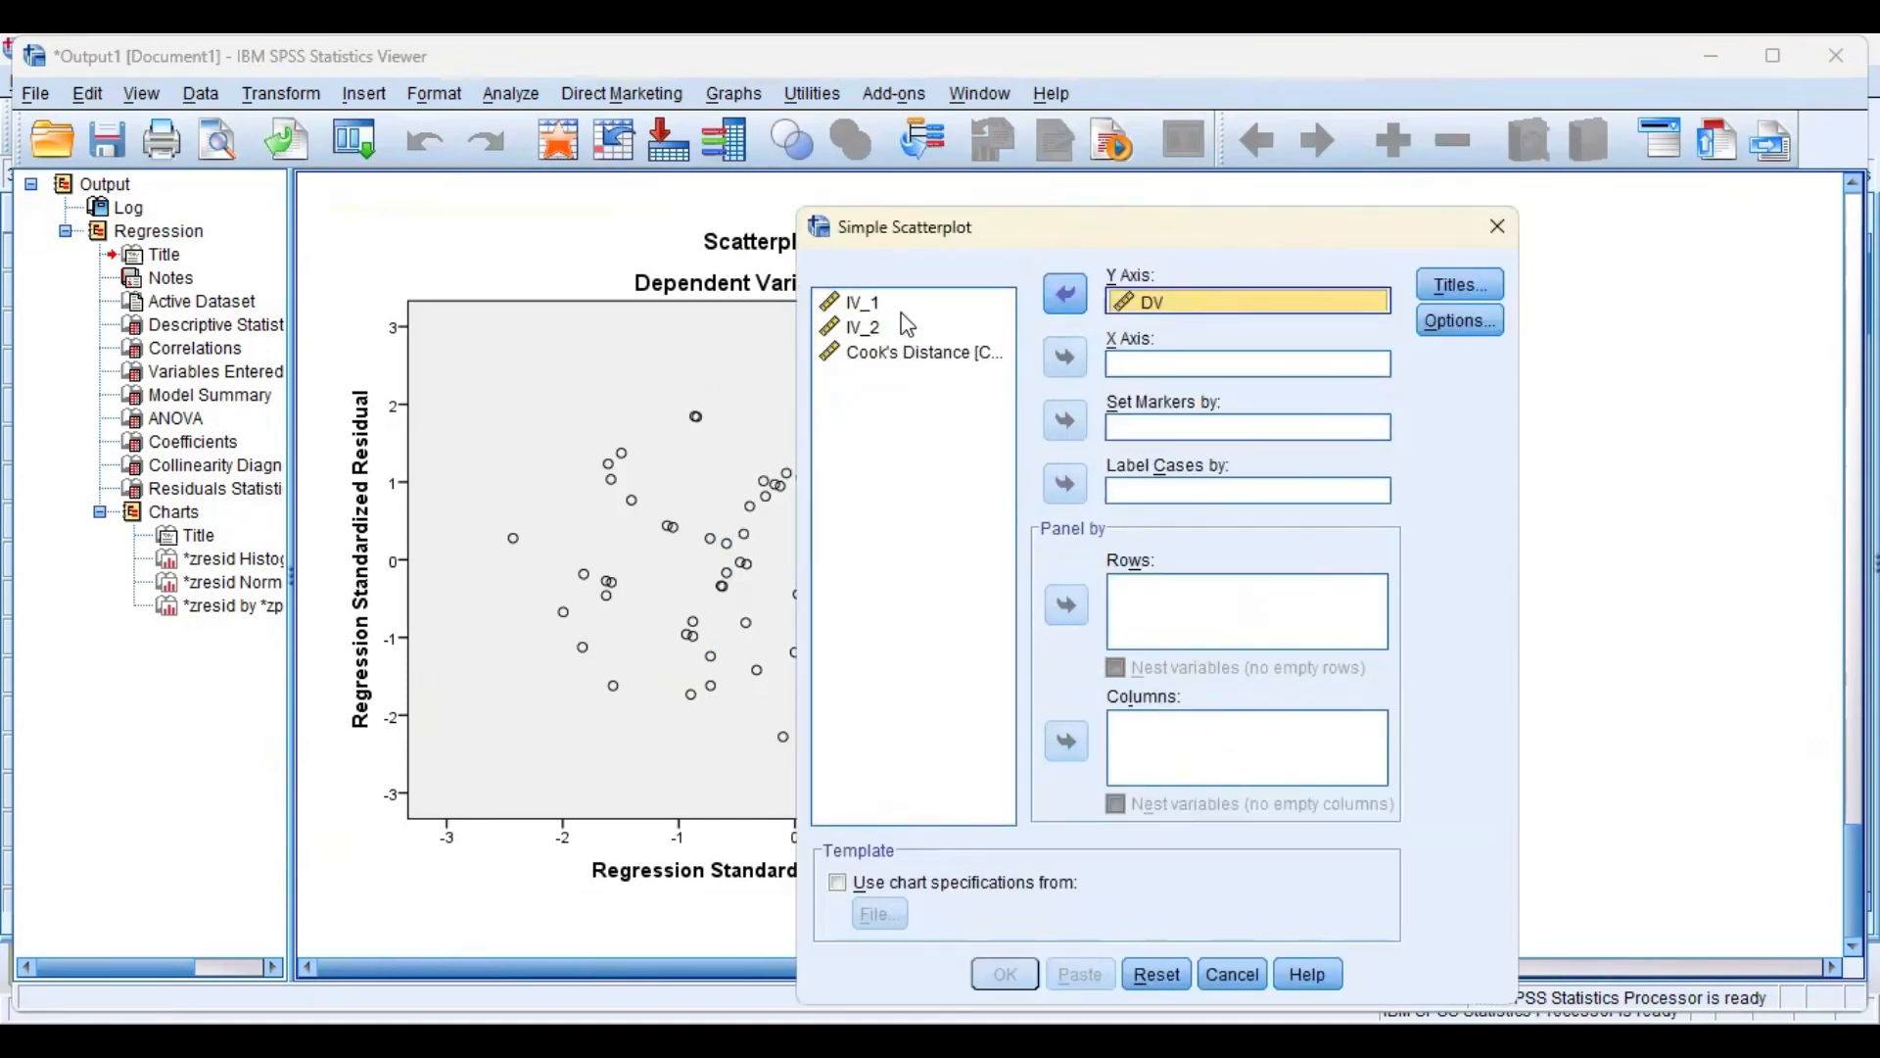
left_click(867, 303)
left_click(1065, 358)
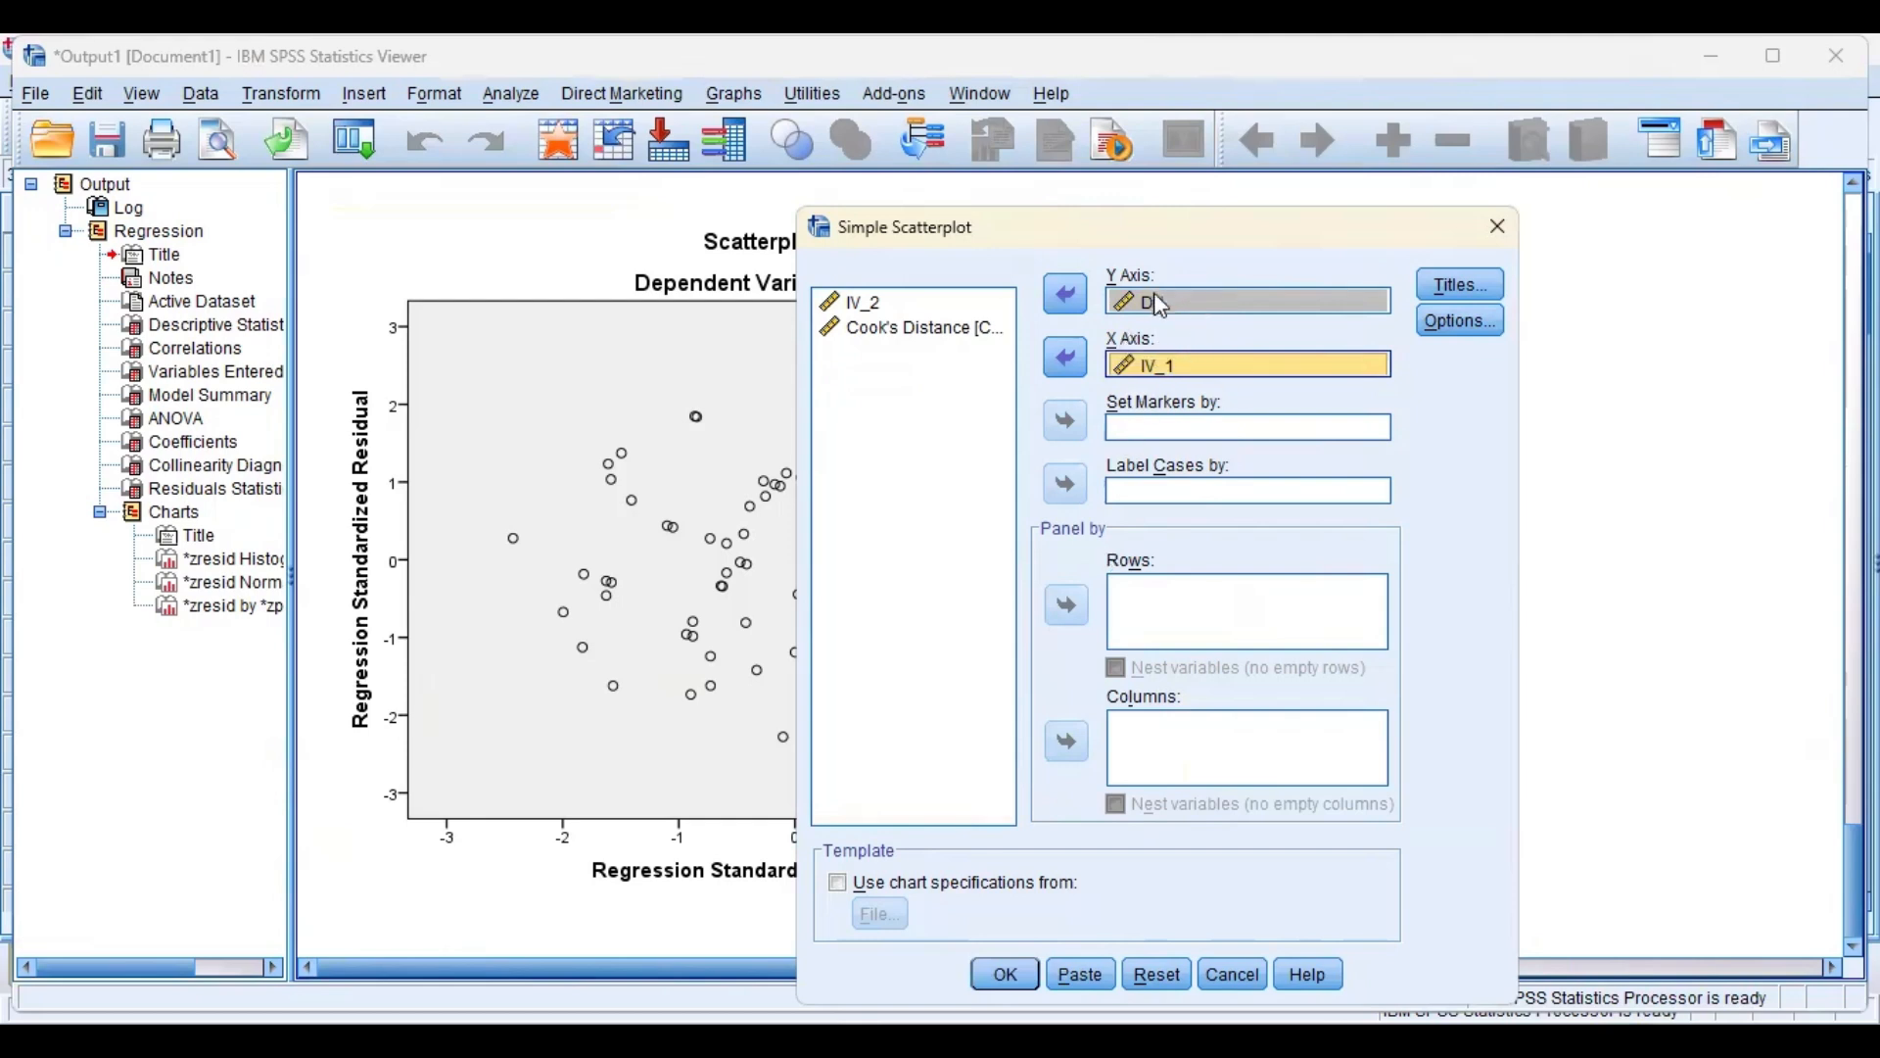
left_click(1017, 976)
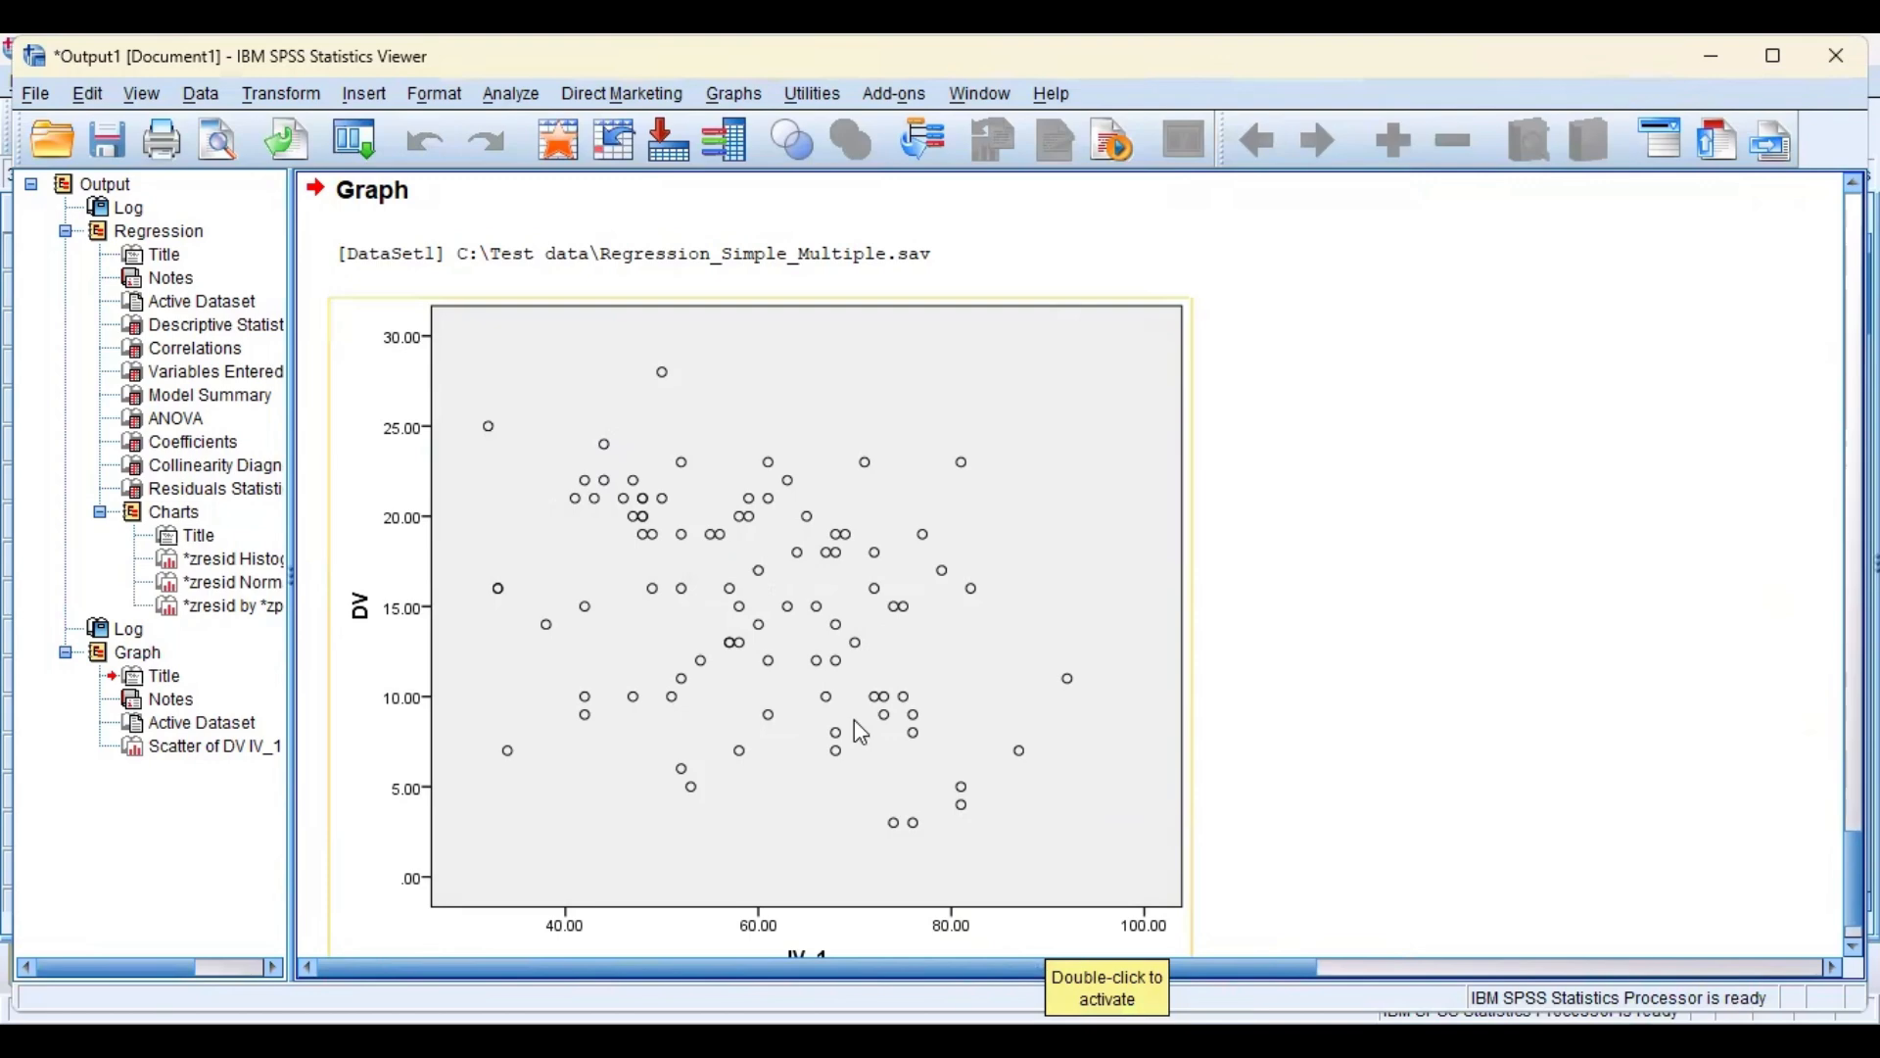
Compare the new DV by IV_1 scatterplot with the regression's standardized residual scatterplot.
scroll(822, 621, "up", 10)
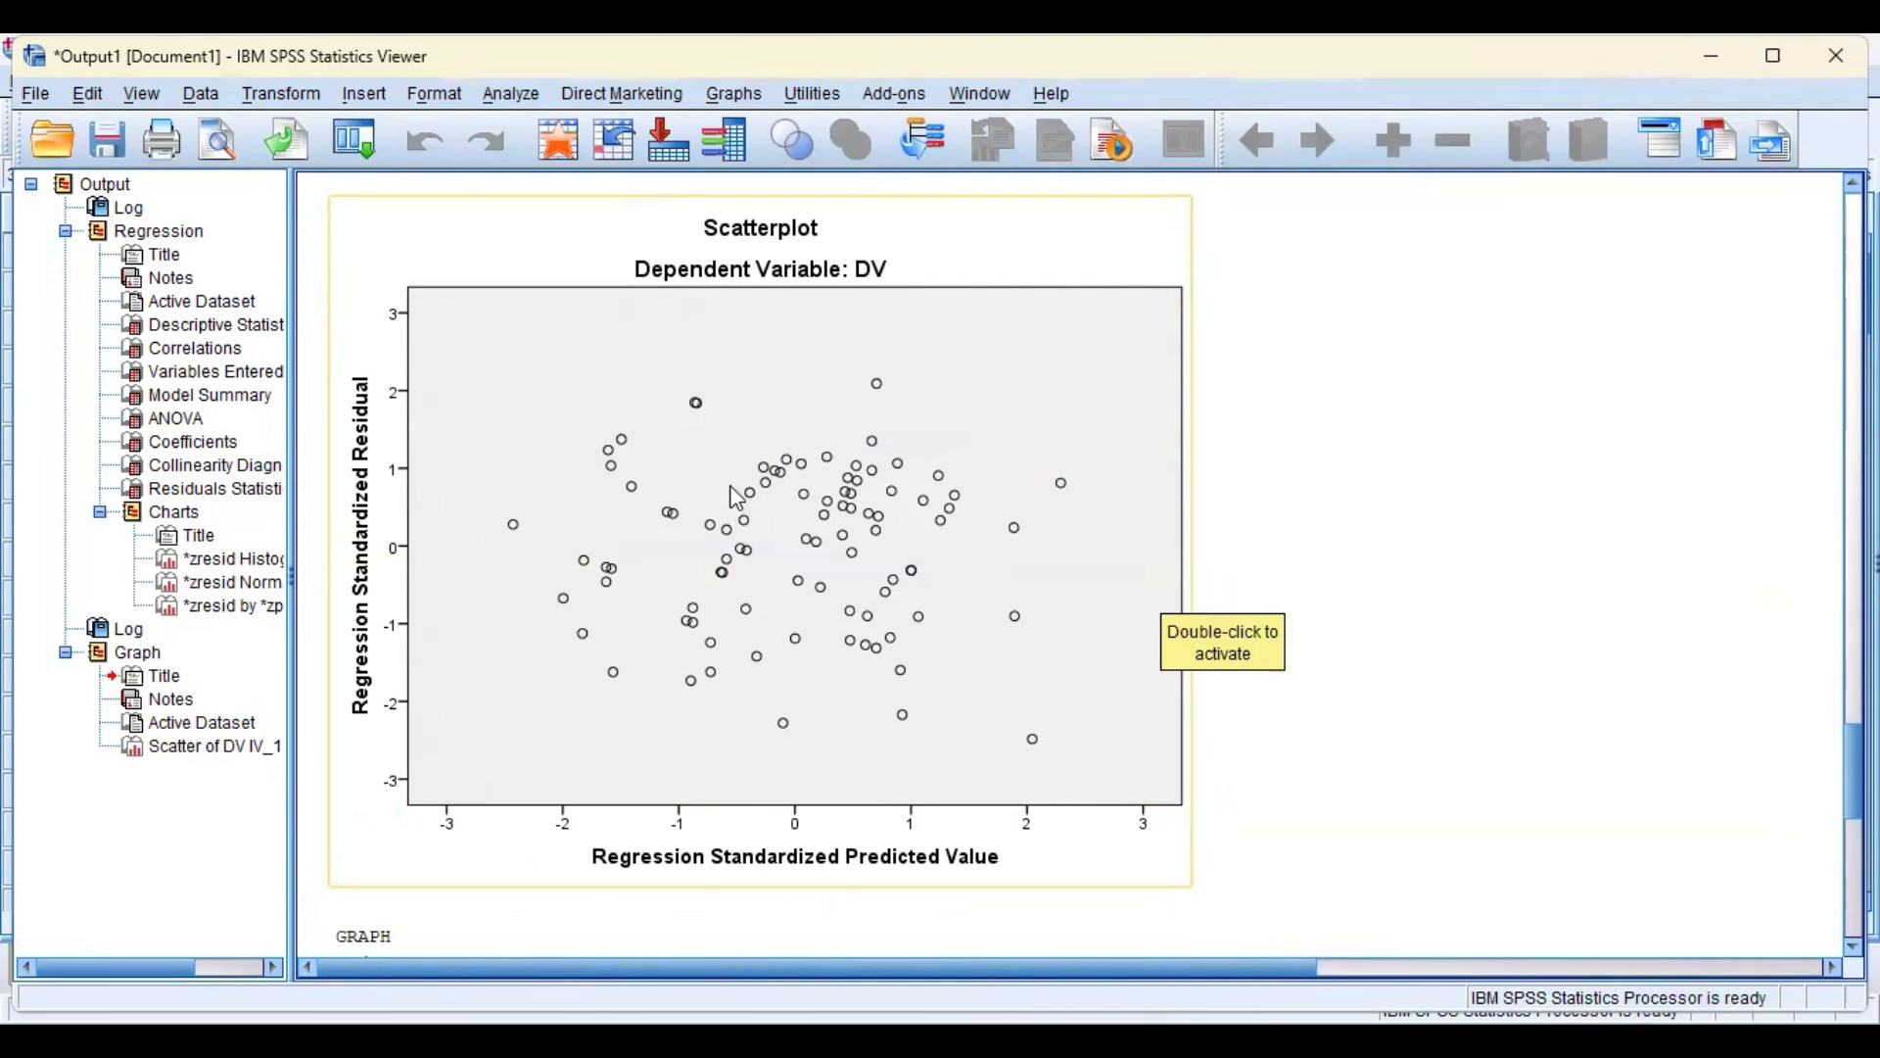
scroll(750, 549, "down", 10)
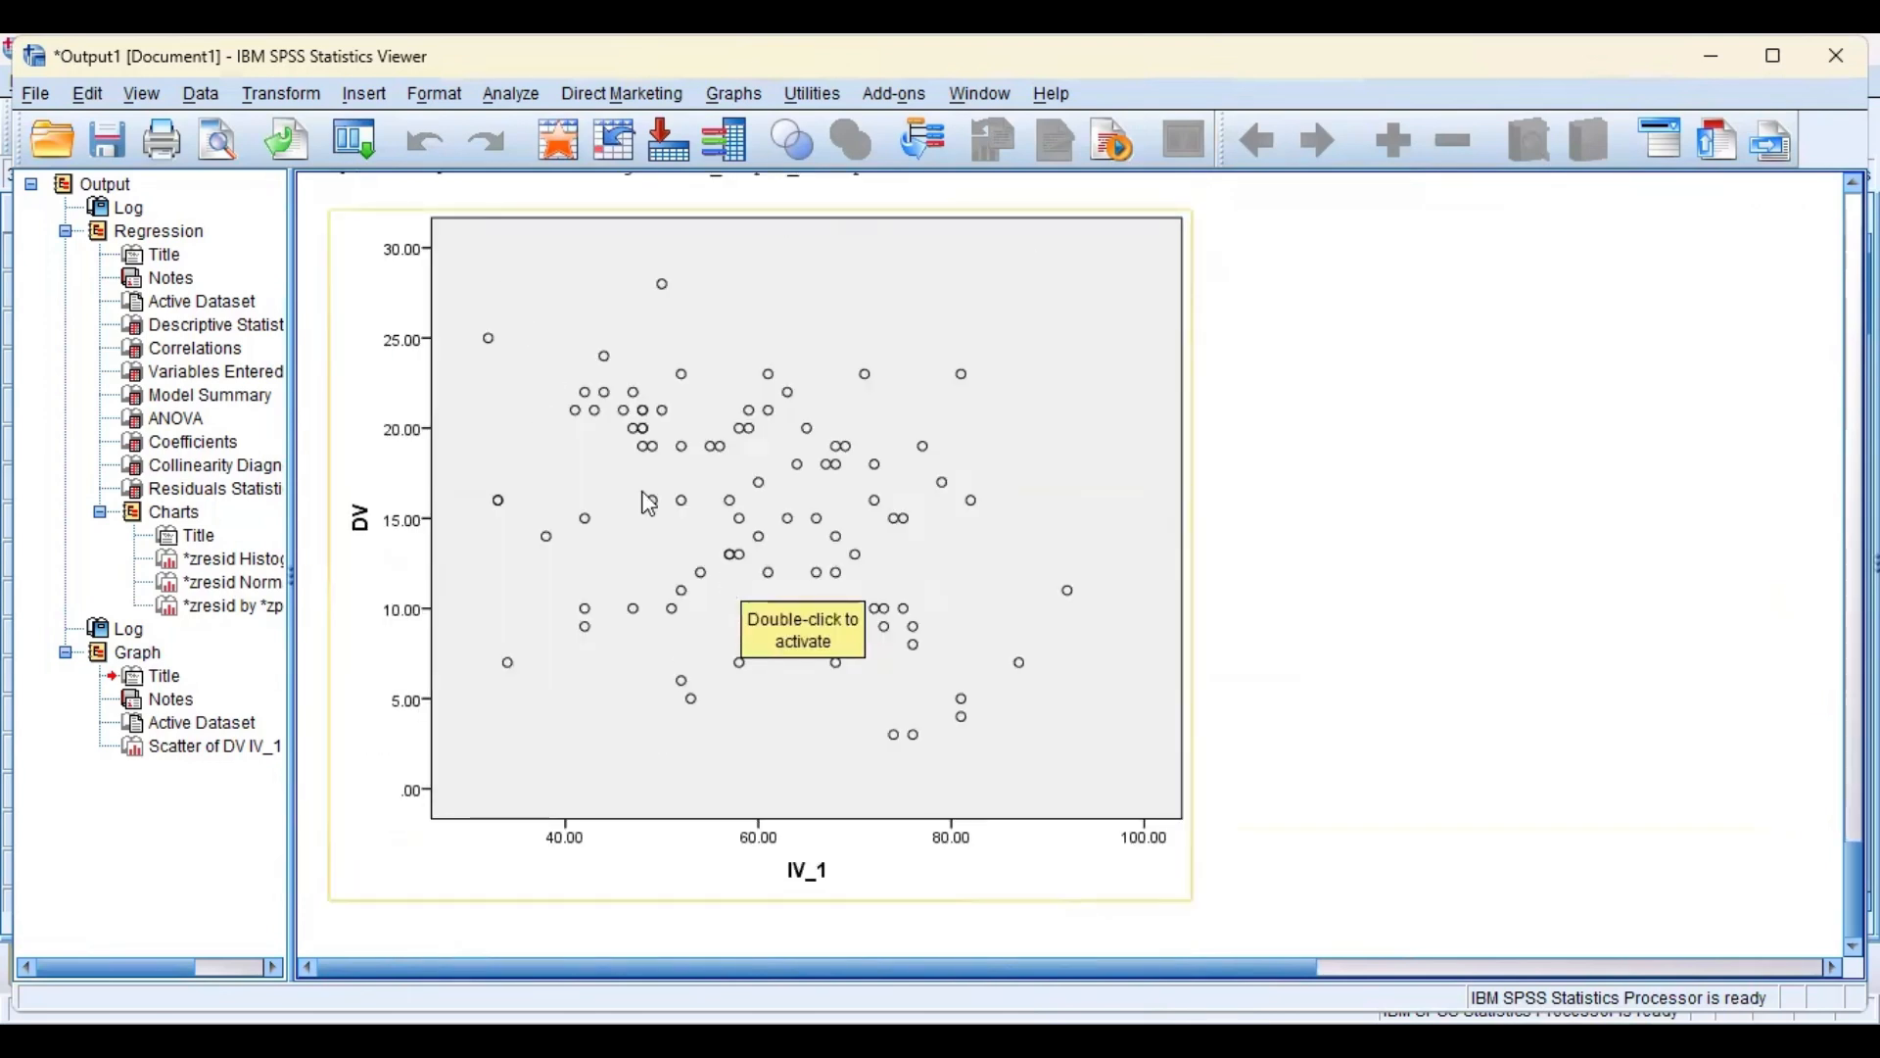
left_click(735, 95)
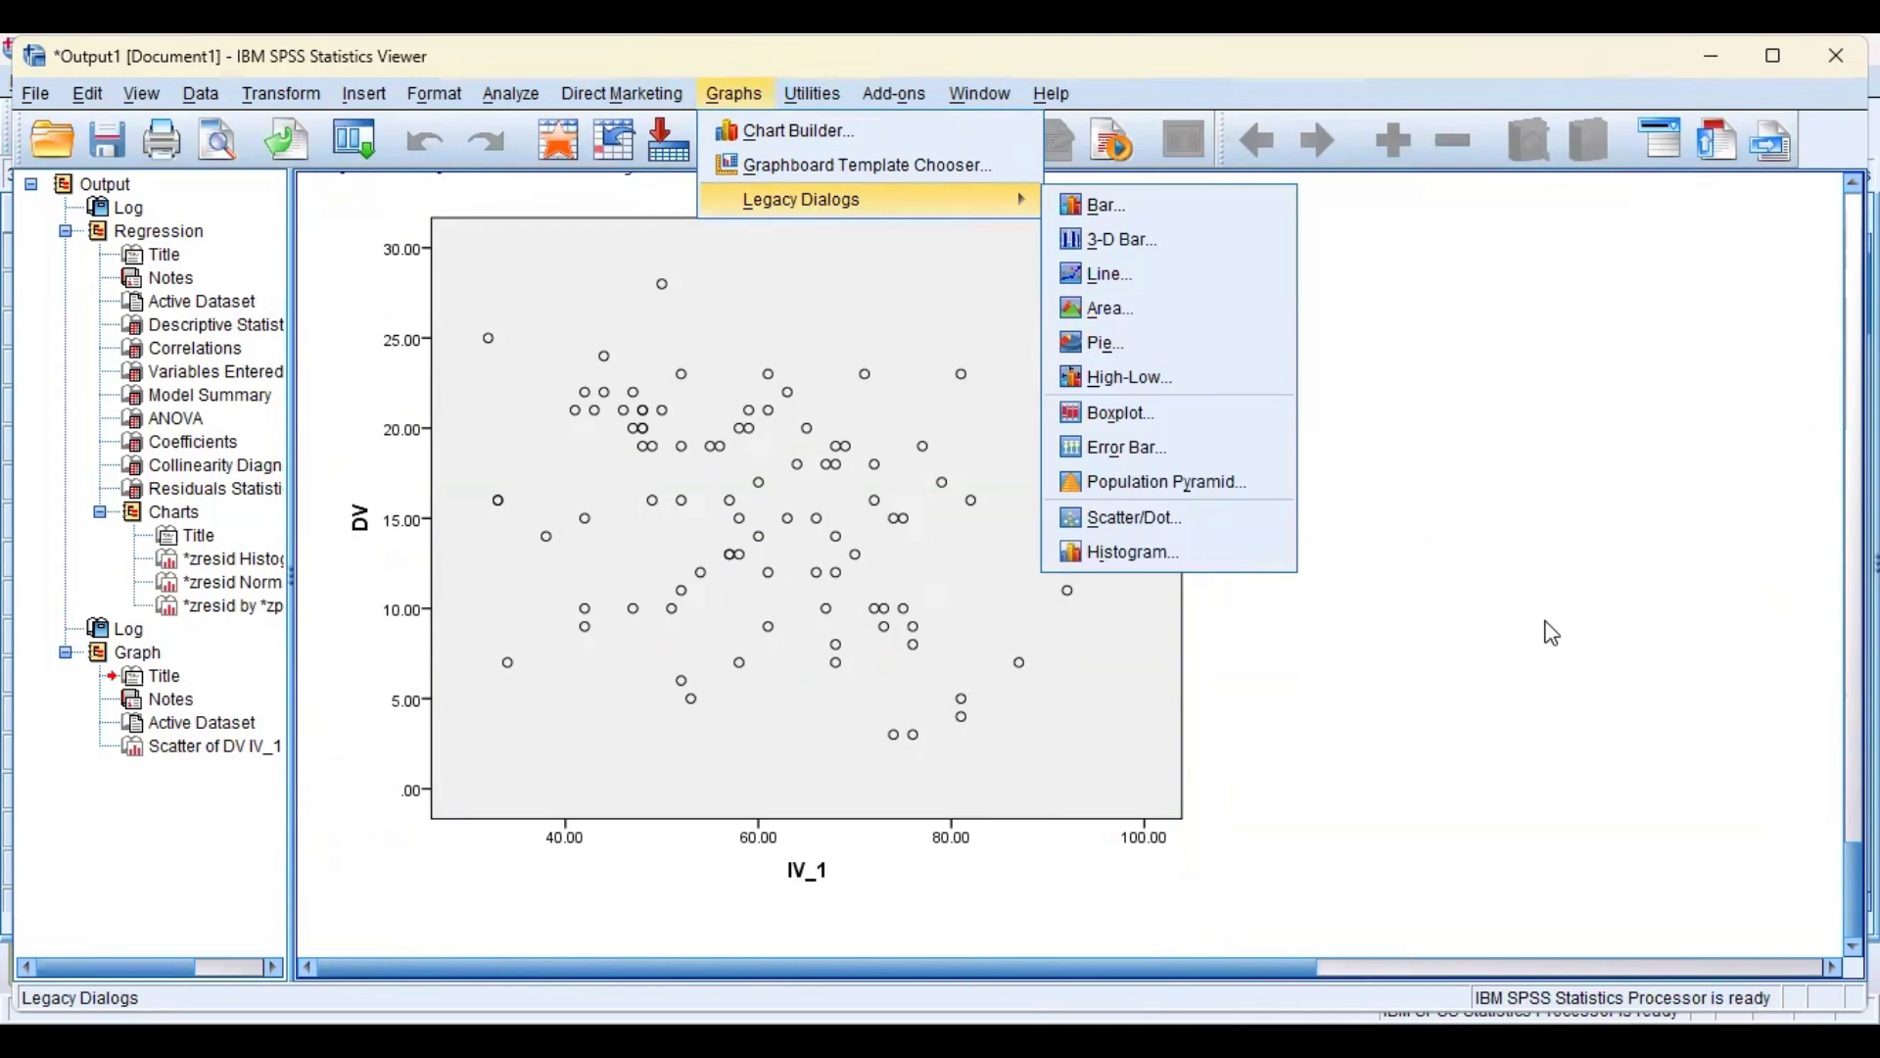
left_click(1550, 658)
scroll(1172, 739, "up", 3)
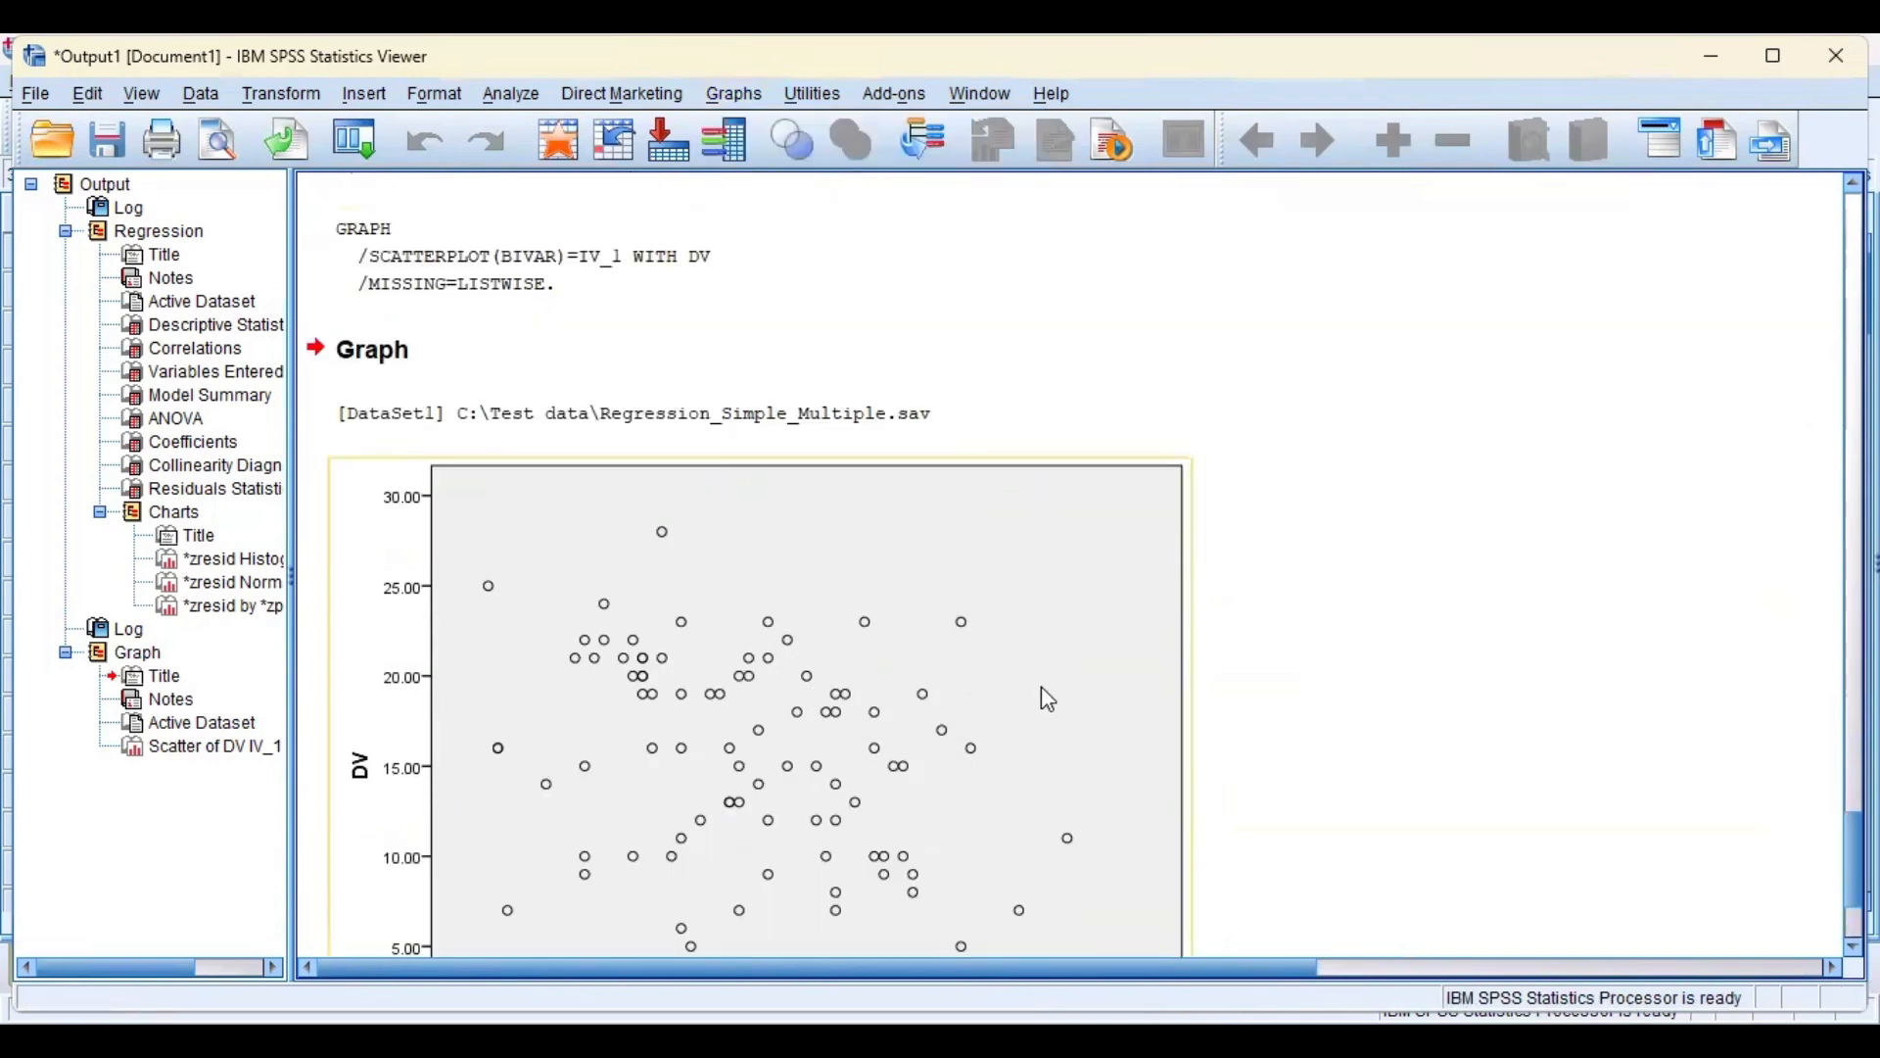
scroll(717, 721, "down", 3)
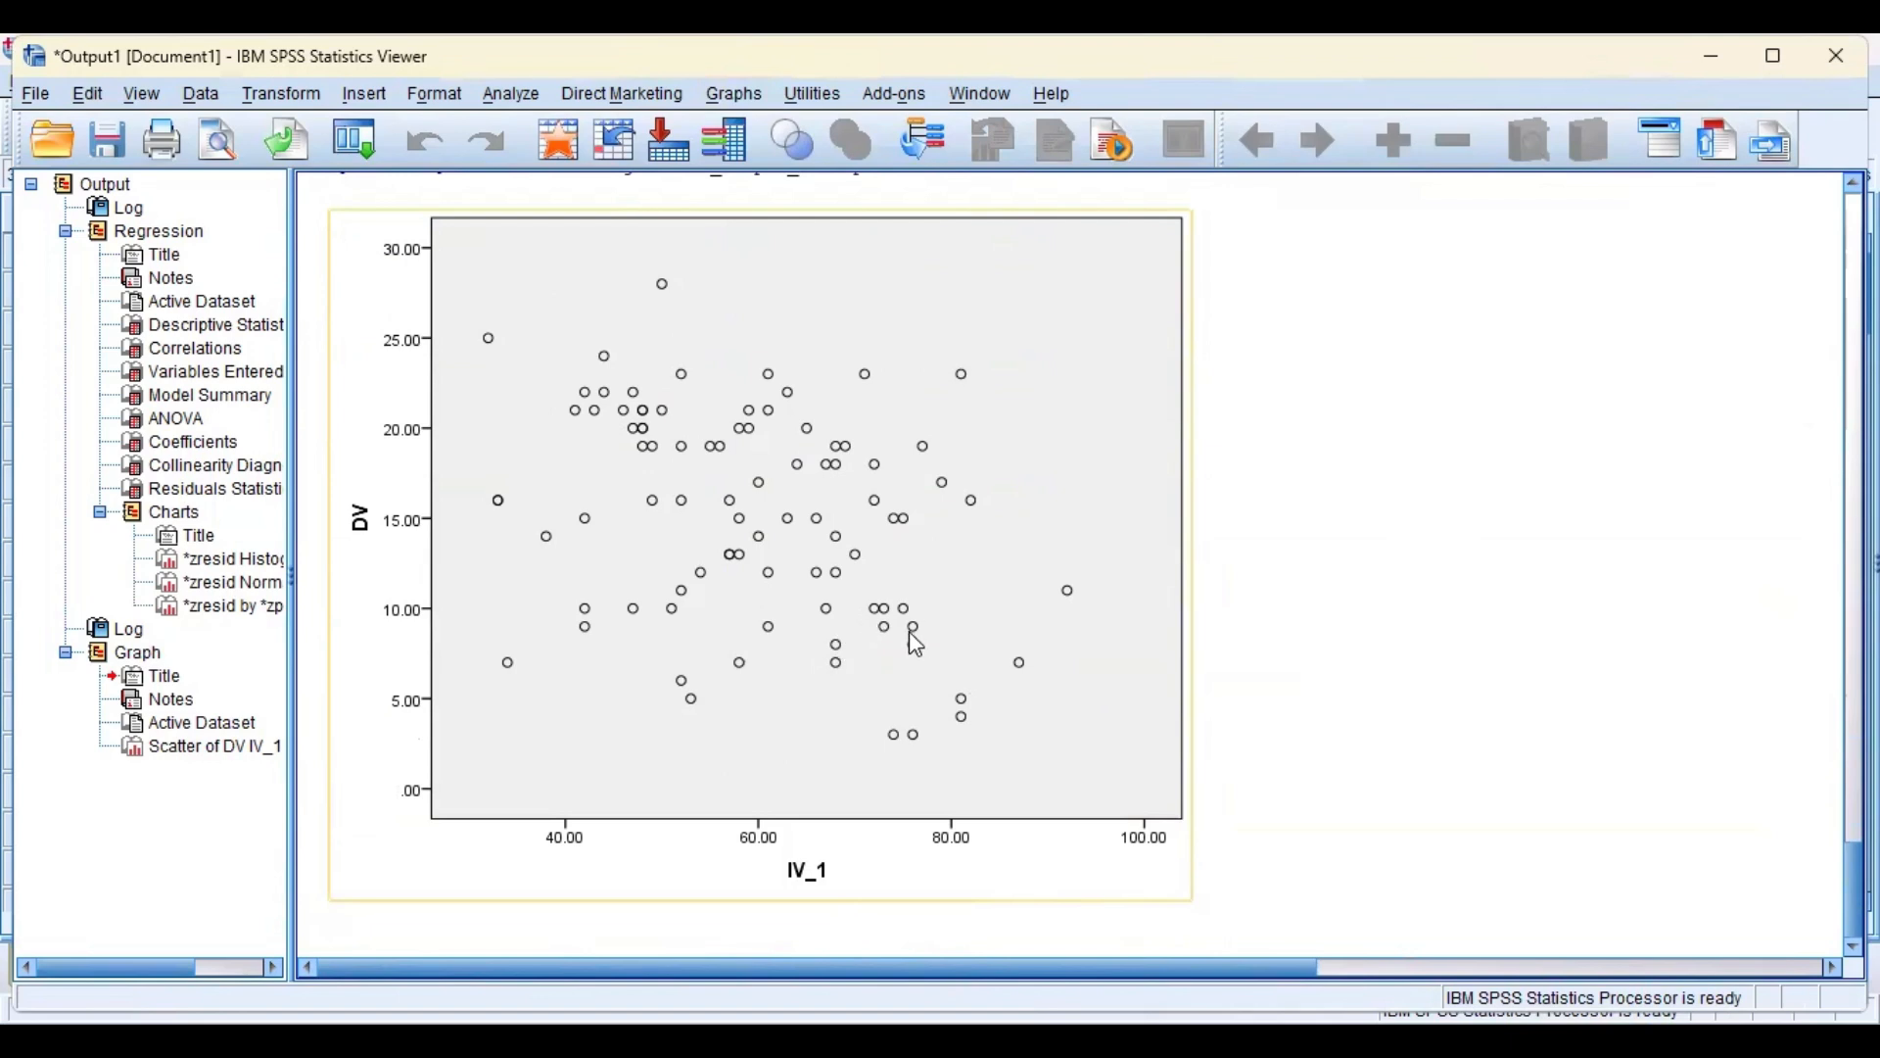
Return to the scatterplot of standardized residuals against predicted values and examine how its points are spread.
scroll(785, 652, "up", 2)
scroll(749, 642, "up", 10)
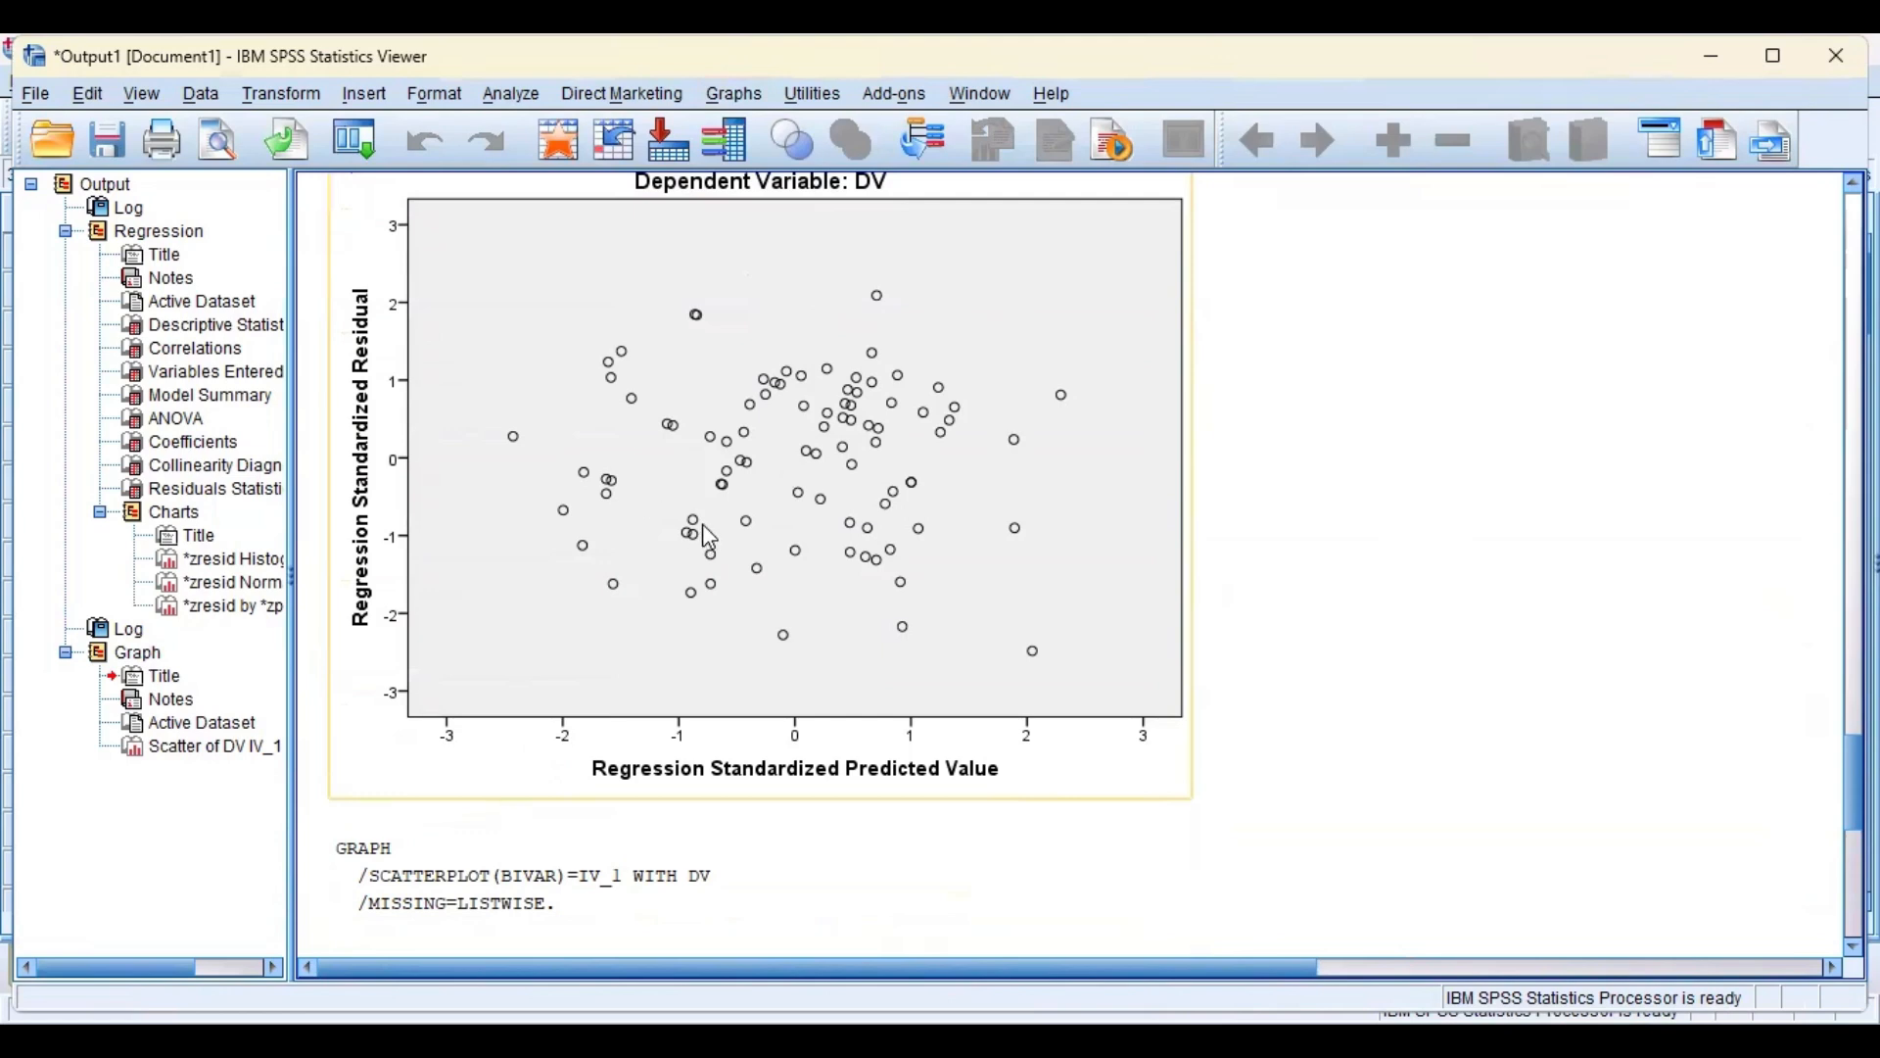
scroll(784, 409, "up", 2)
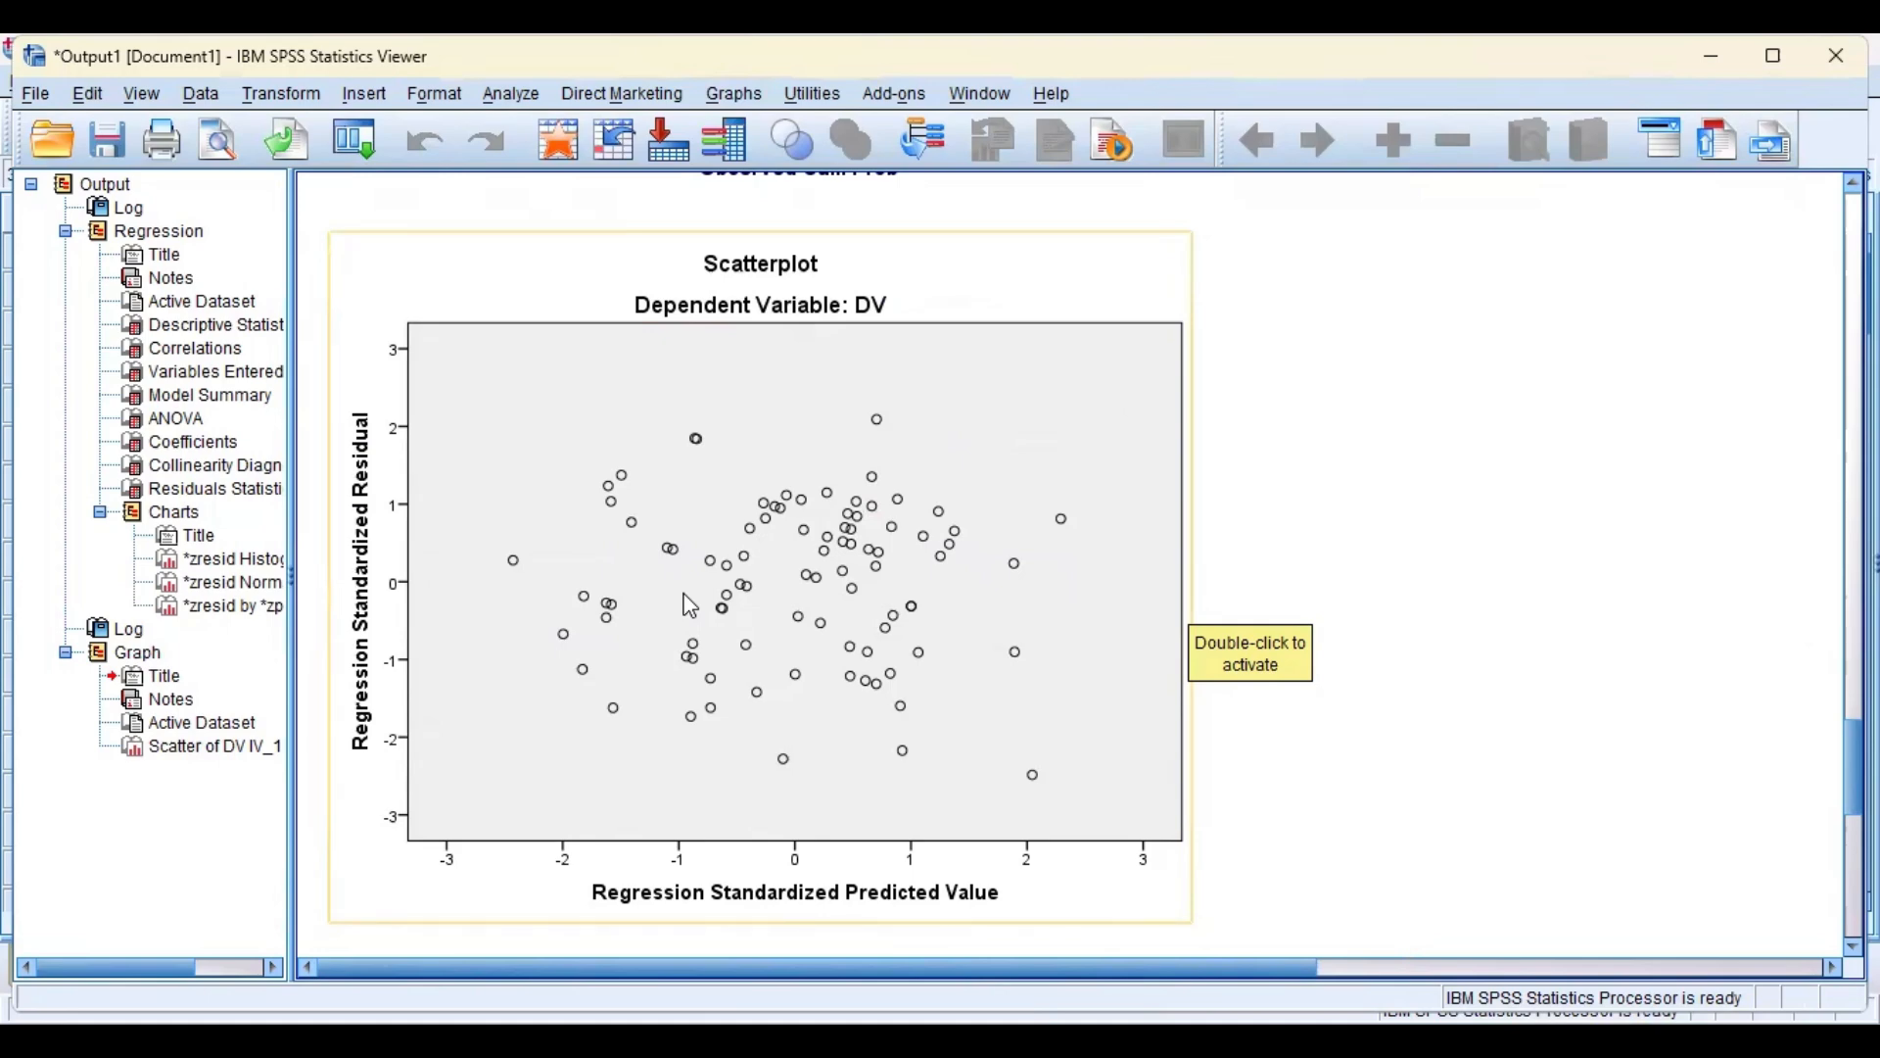
scroll(690, 605, "down", 8)
scroll(979, 617, "up", 10)
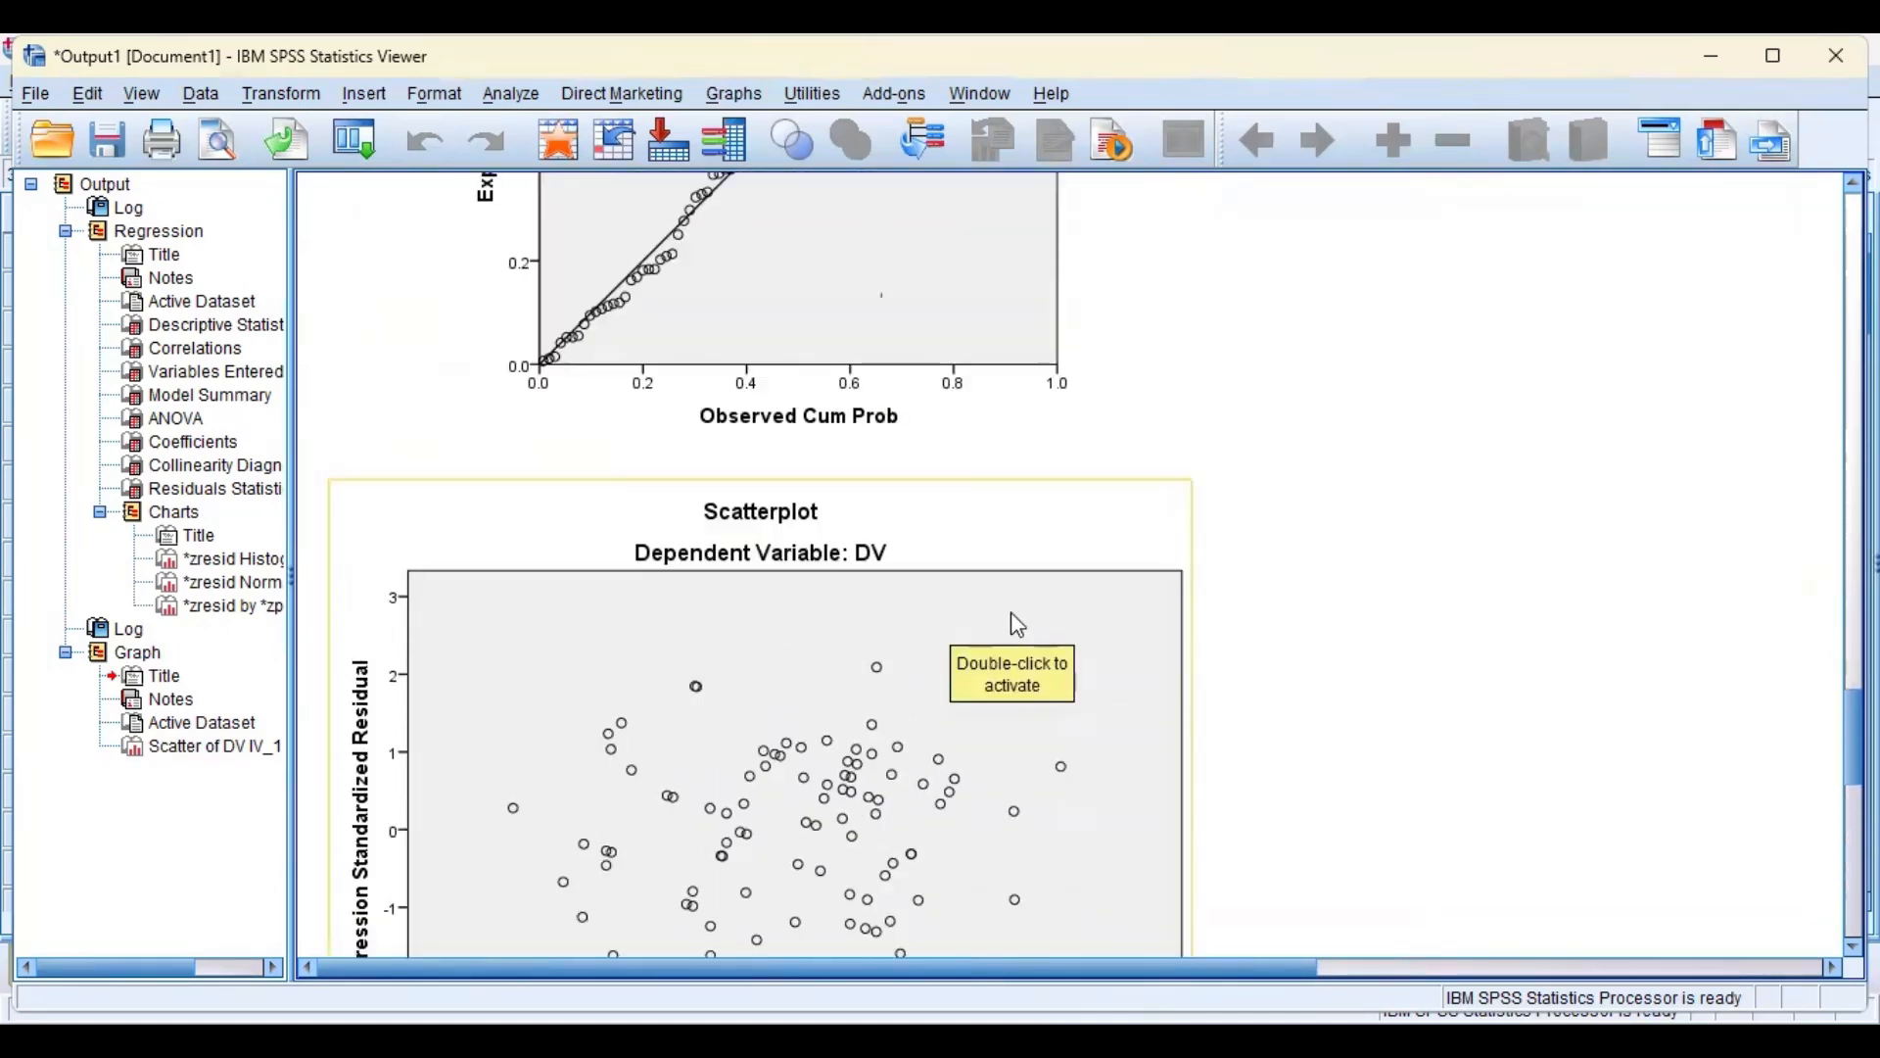
Recheck the P-P plot and histogram, and go back through the regression tables to Descriptive Statistics.
scroll(1013, 622, "up", 5)
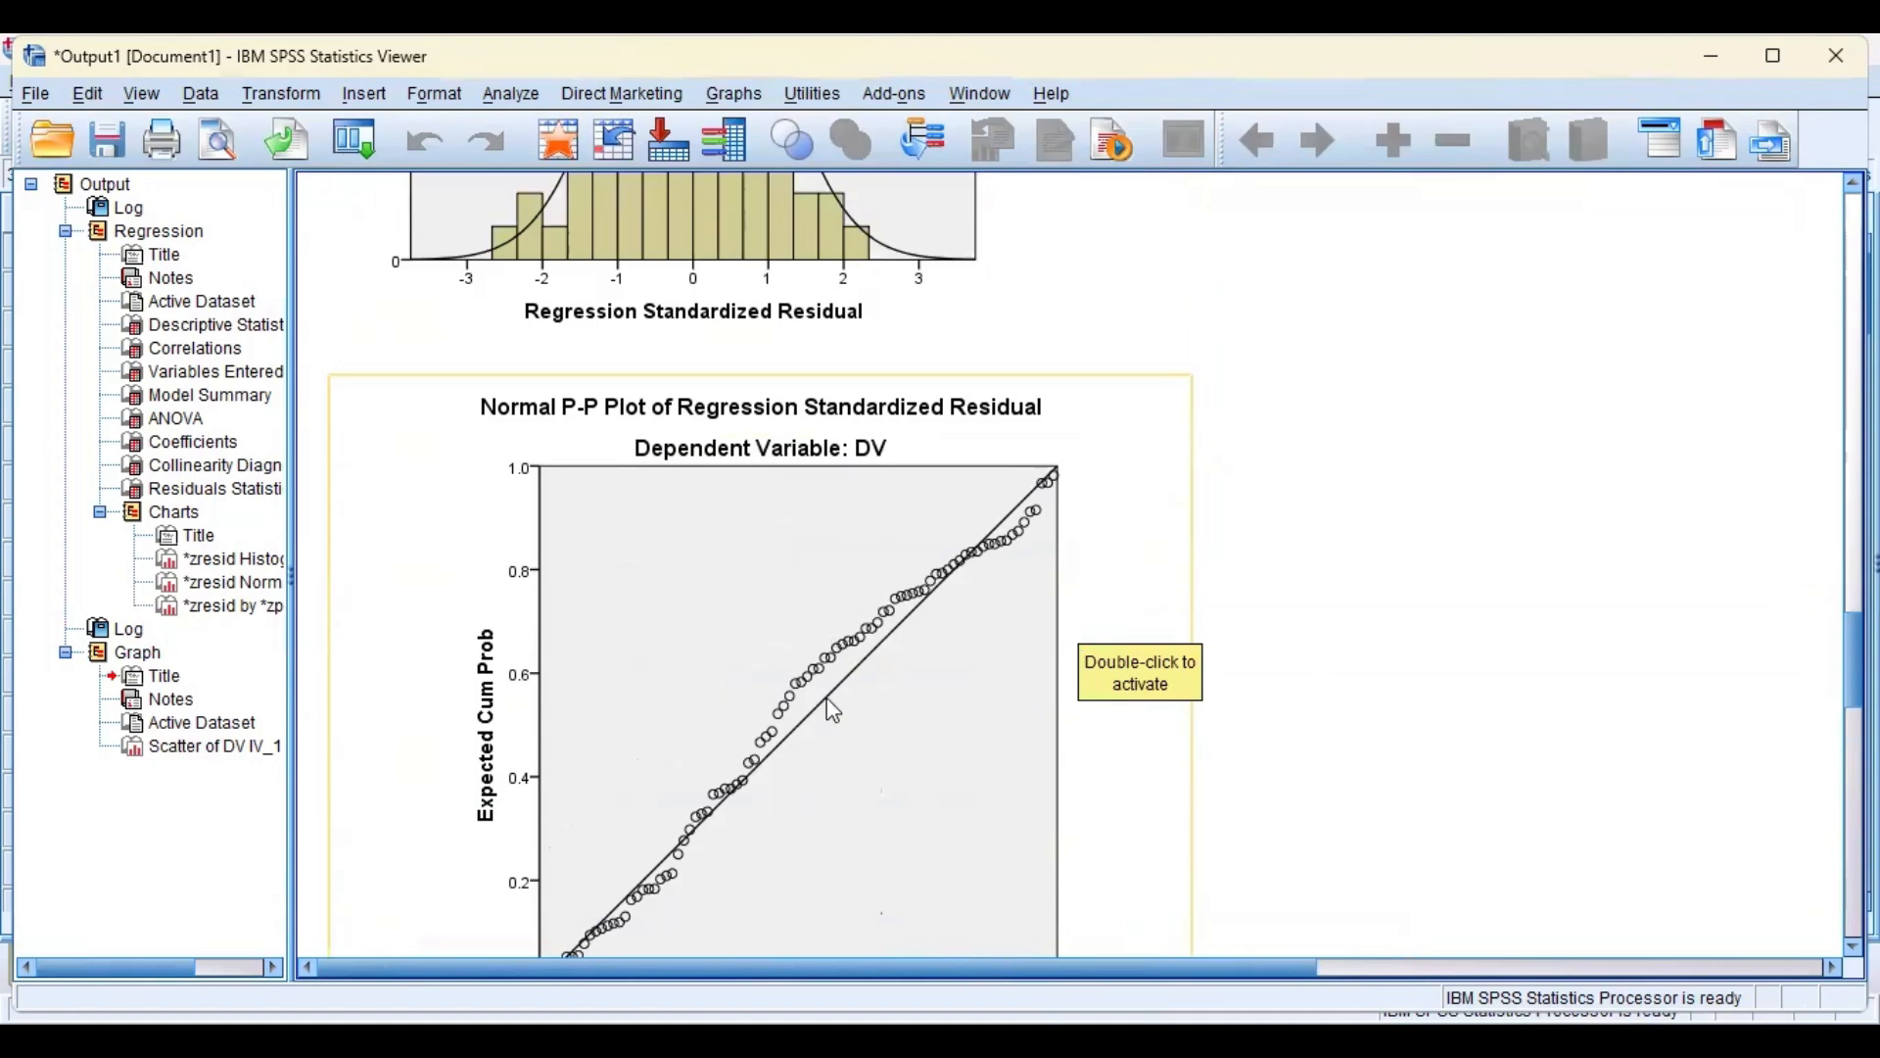
scroll(847, 703, "down", 3)
scroll(1011, 713, "up", 6)
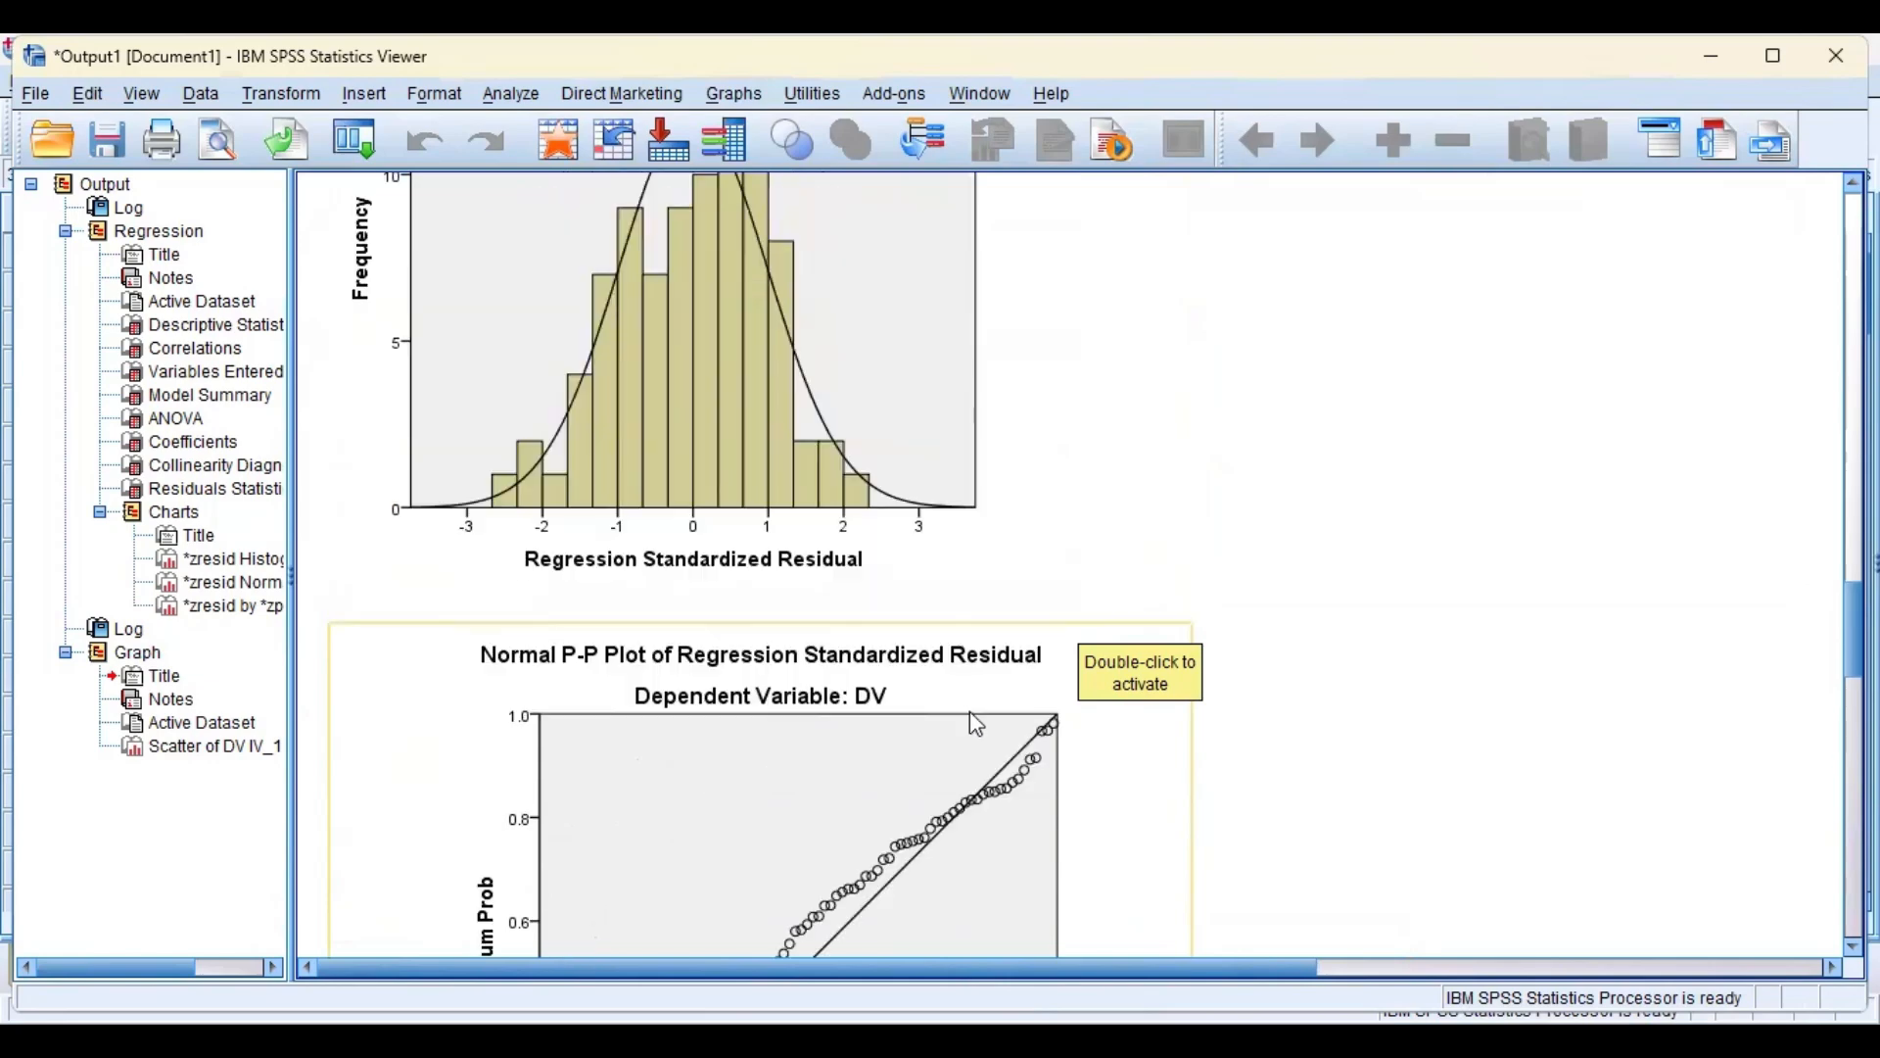
scroll(977, 723, "up", 10)
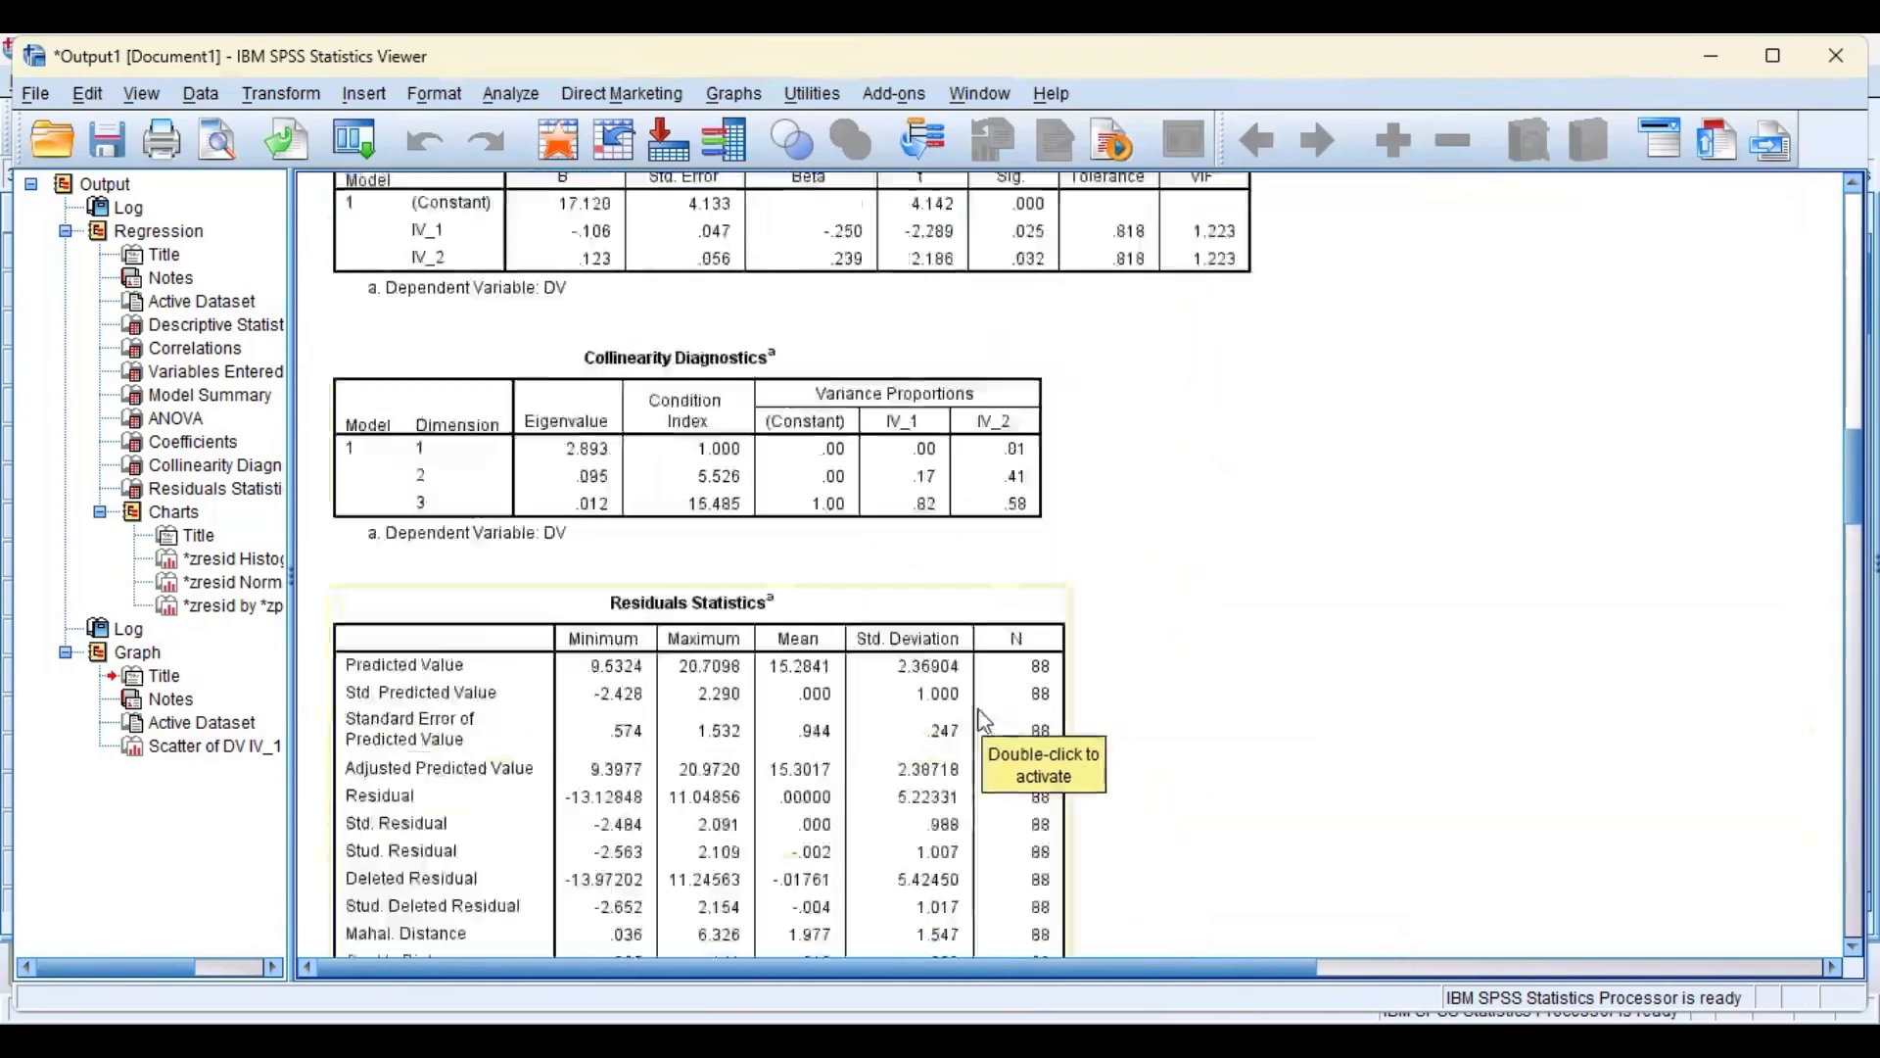
scroll(984, 722, "up", 8)
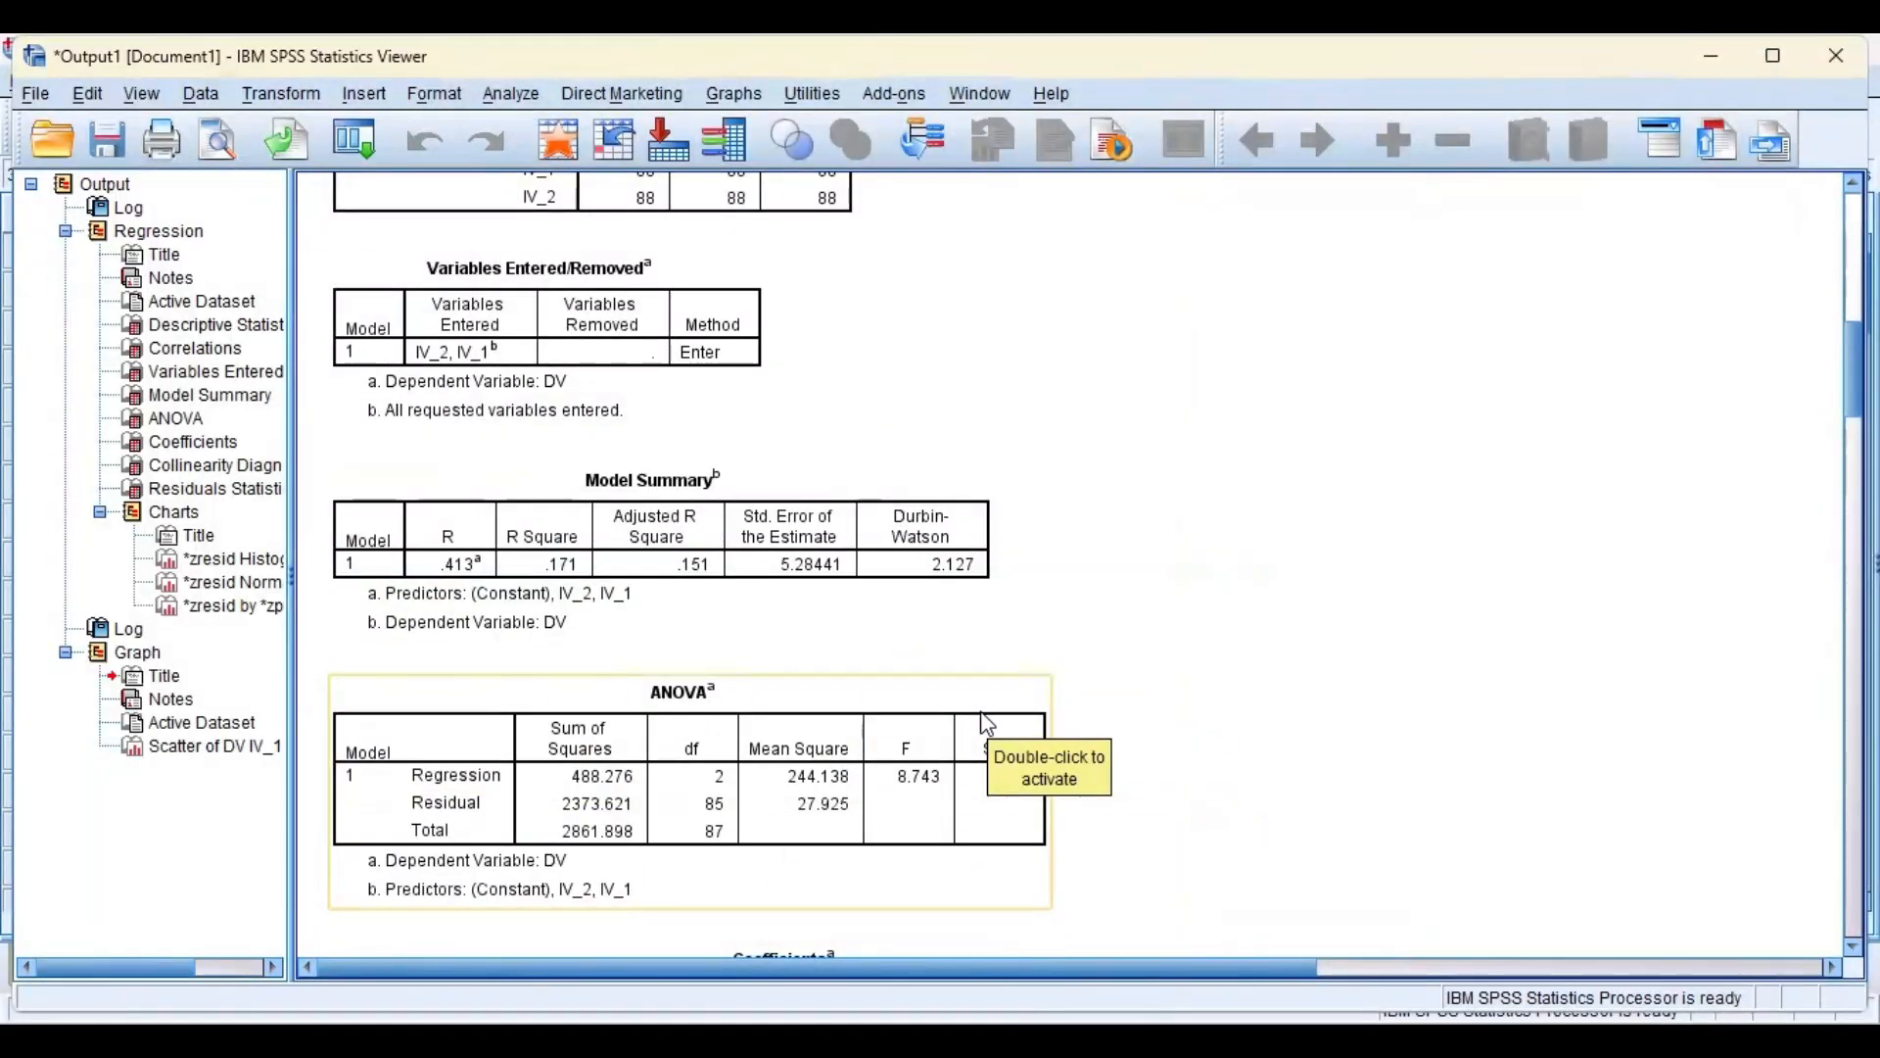
scroll(985, 725, "up", 3)
scroll(970, 717, "up", 3)
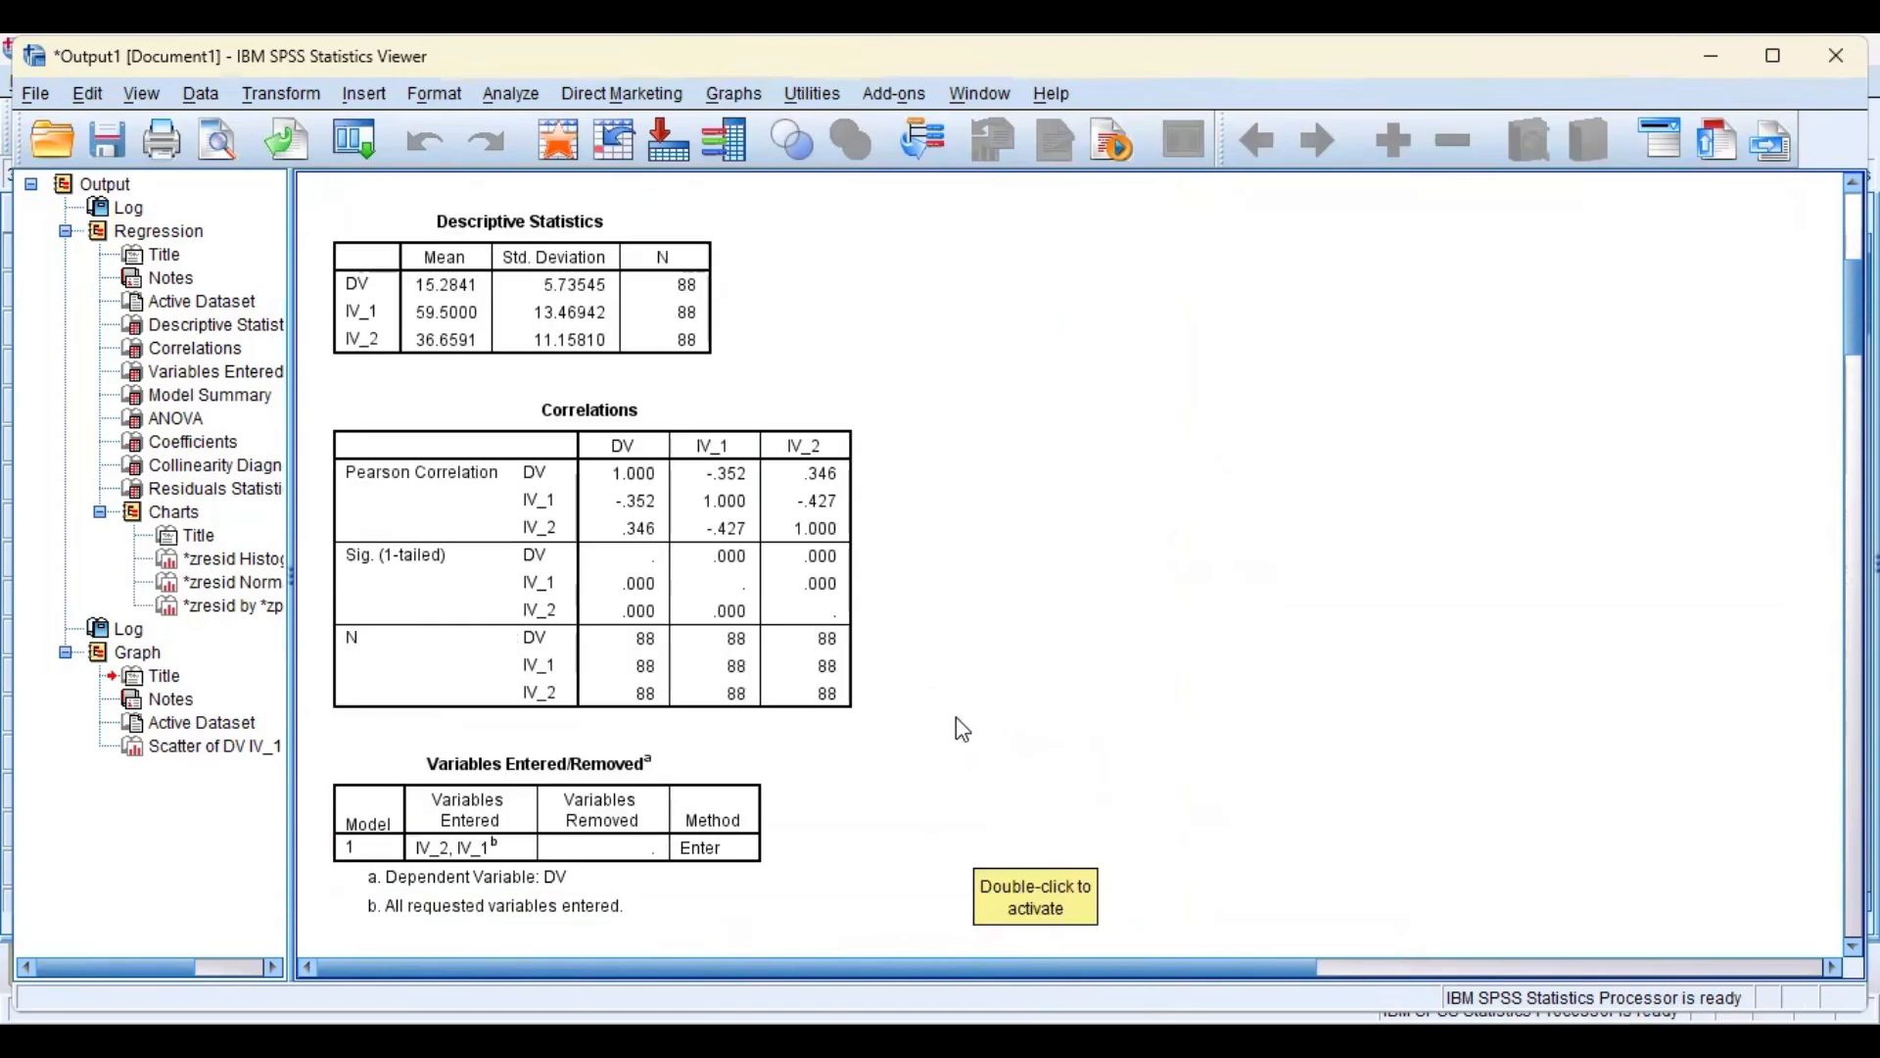
Review the Descriptive Statistics and Correlations tables for DV, IV_1 and IV_2.
scroll(959, 699, "down", 3)
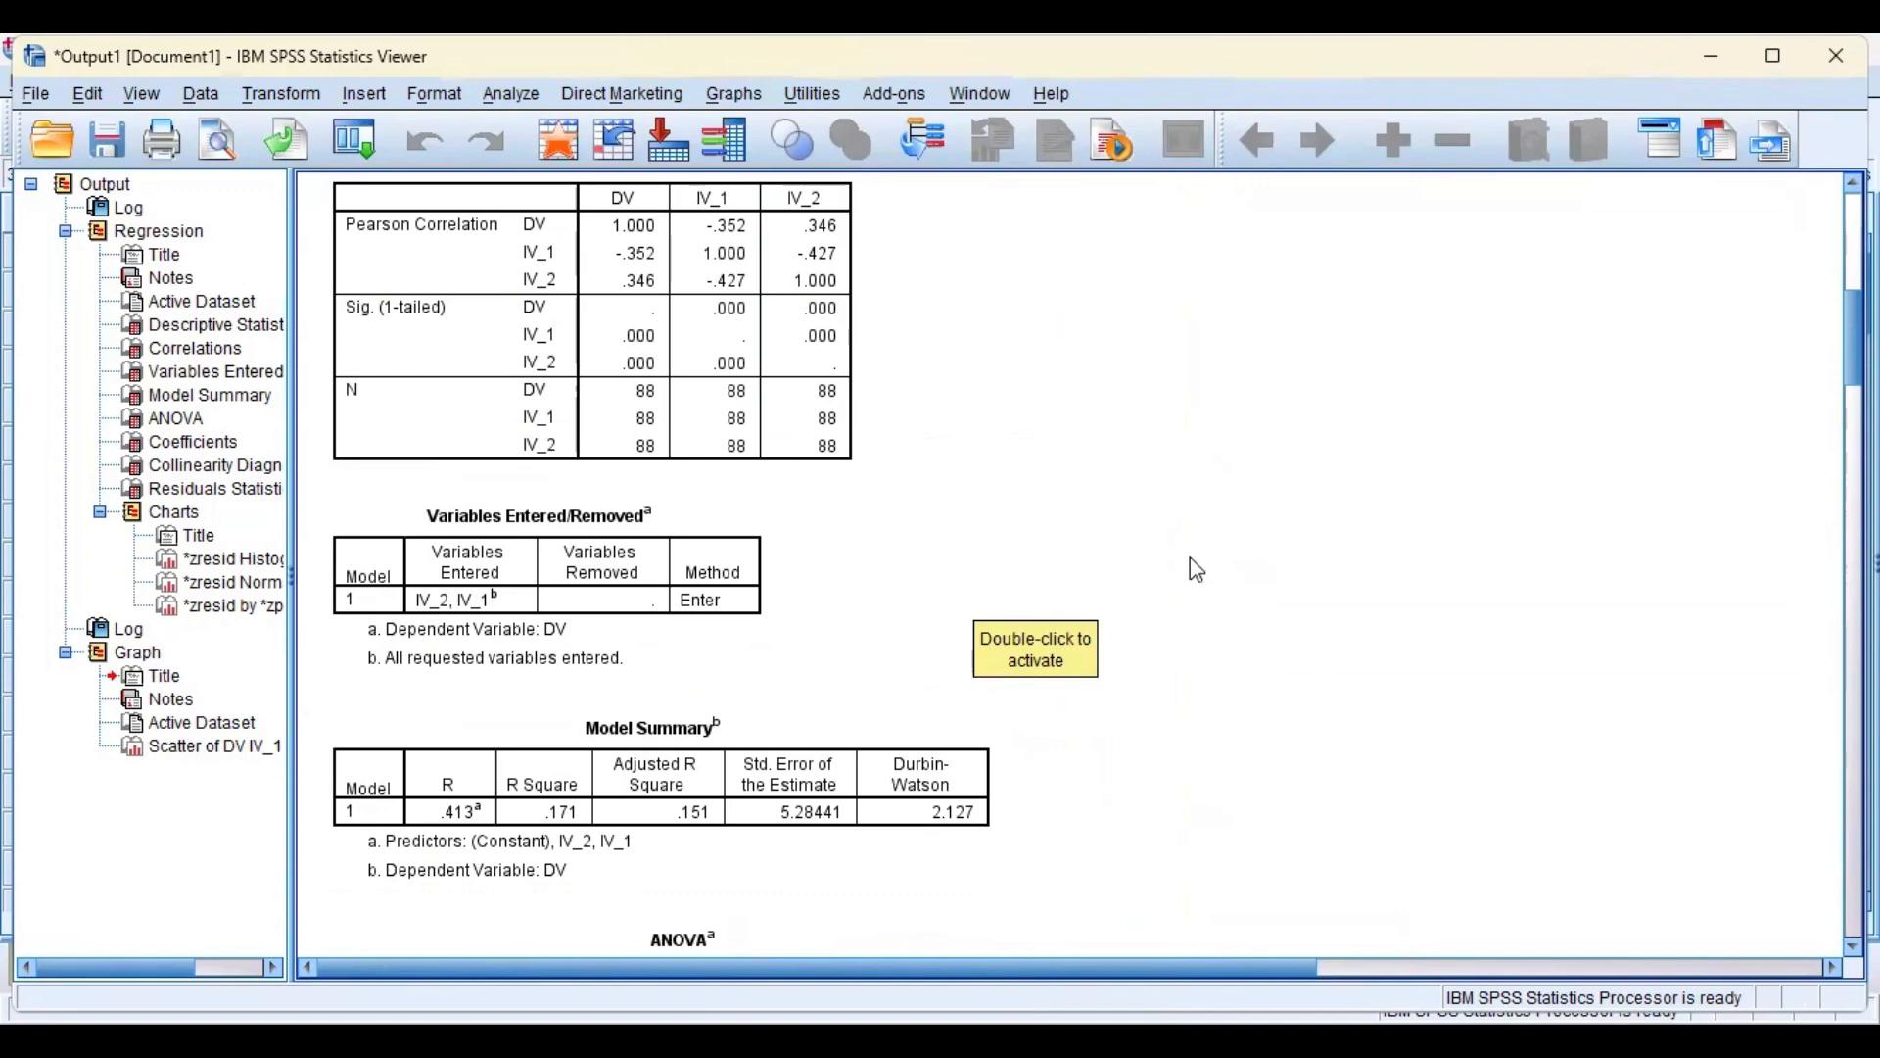
scroll(872, 380, "up", 3)
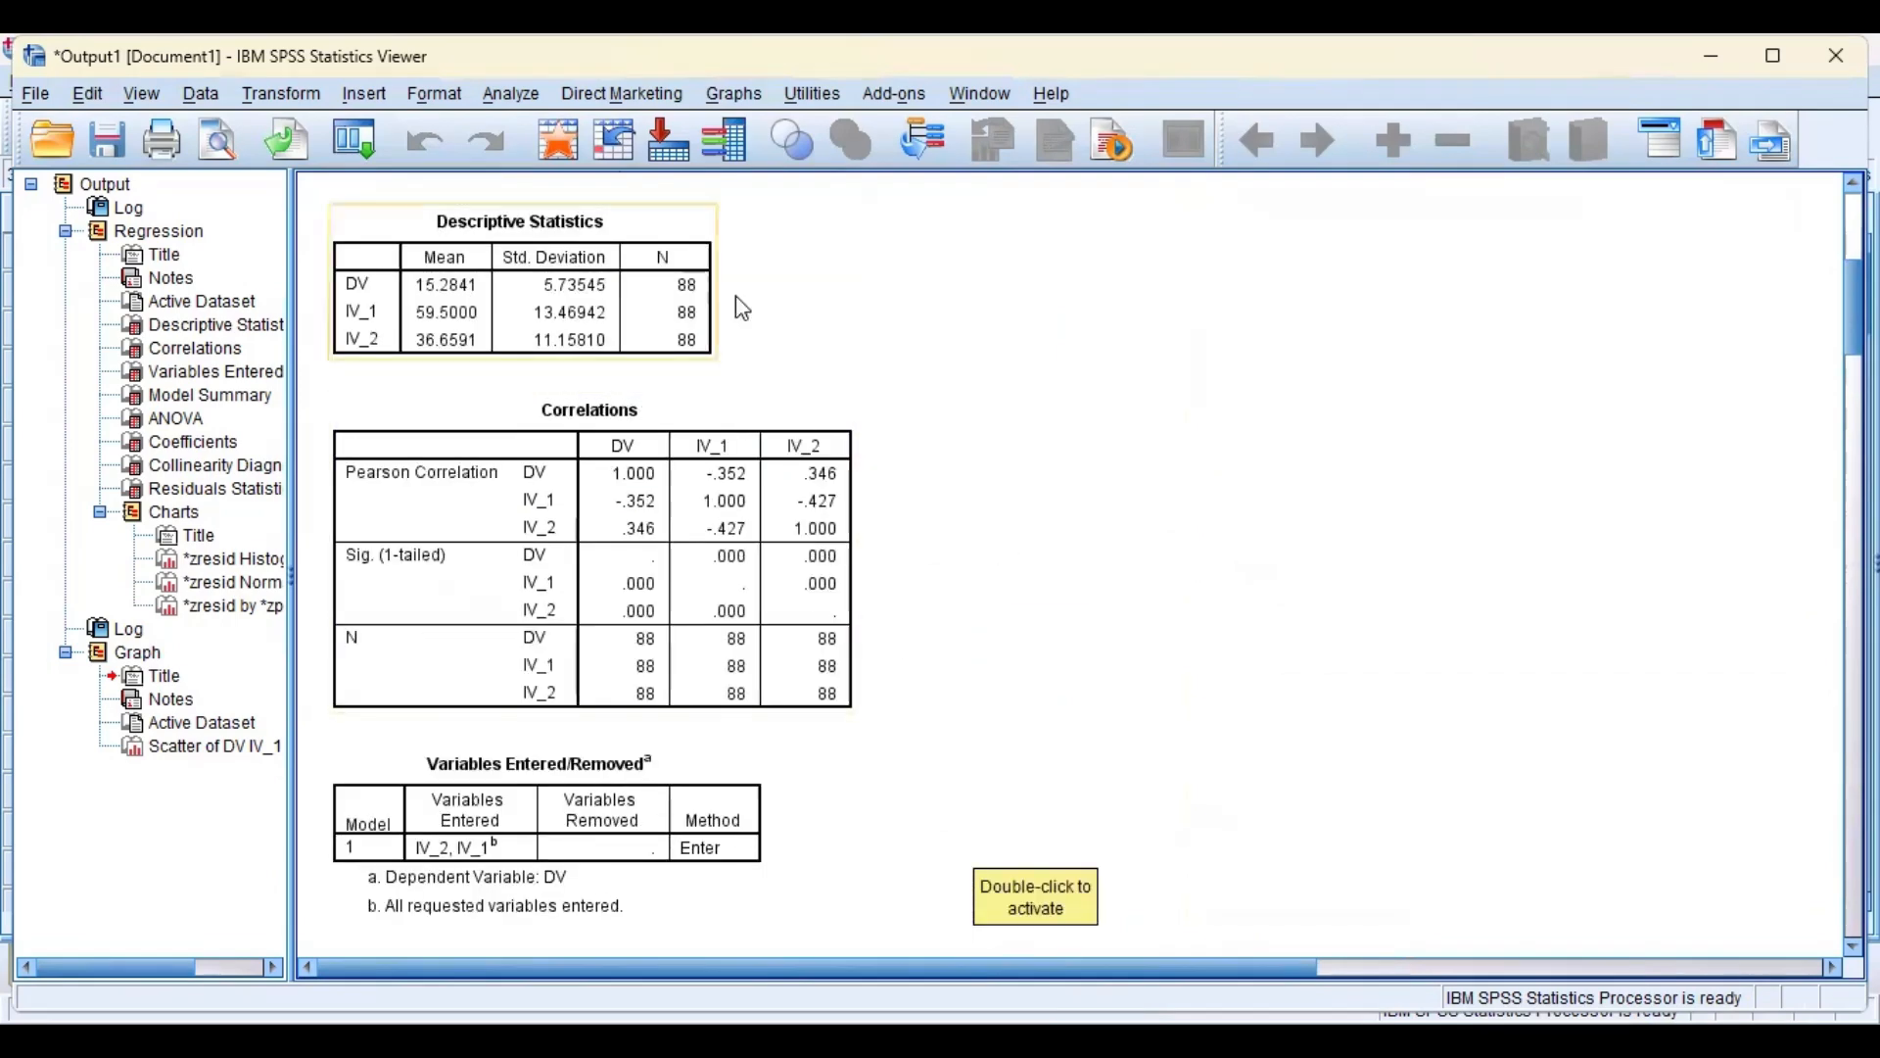
scroll(1045, 392, "down", 2)
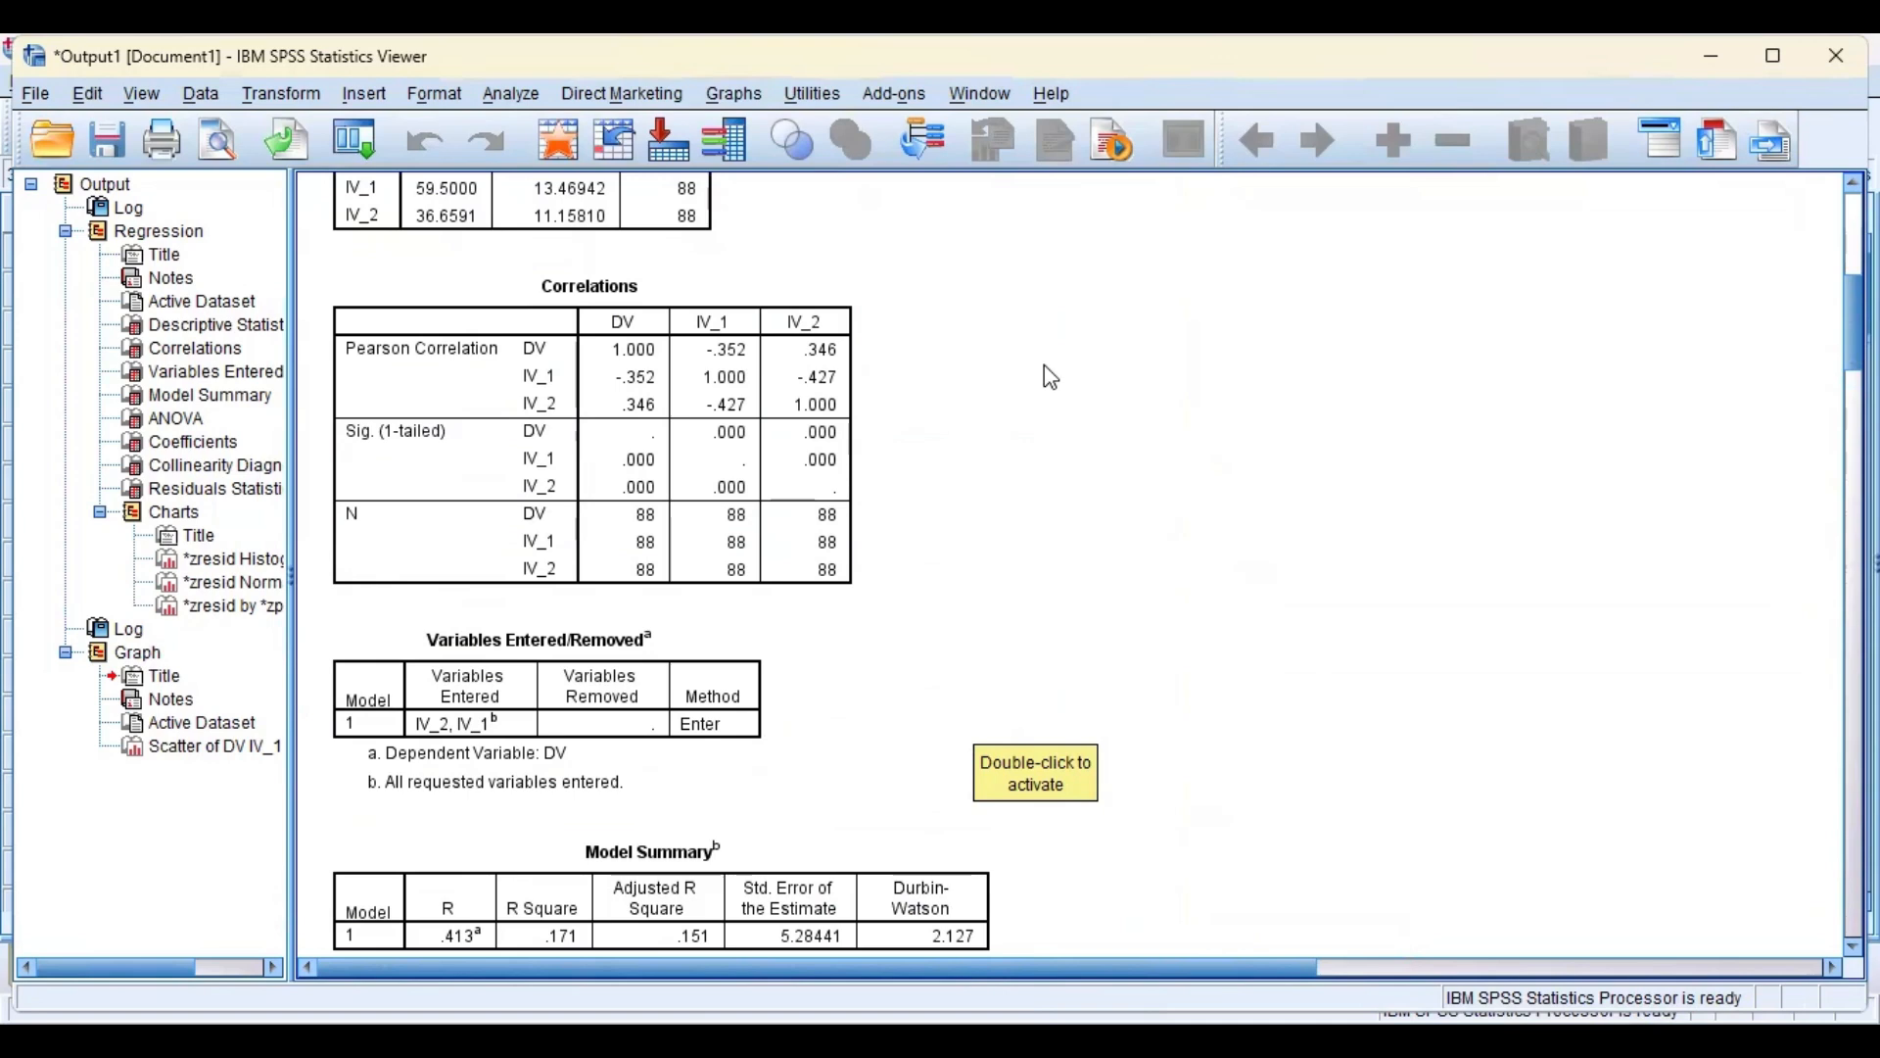
scroll(1046, 371, "down", 2)
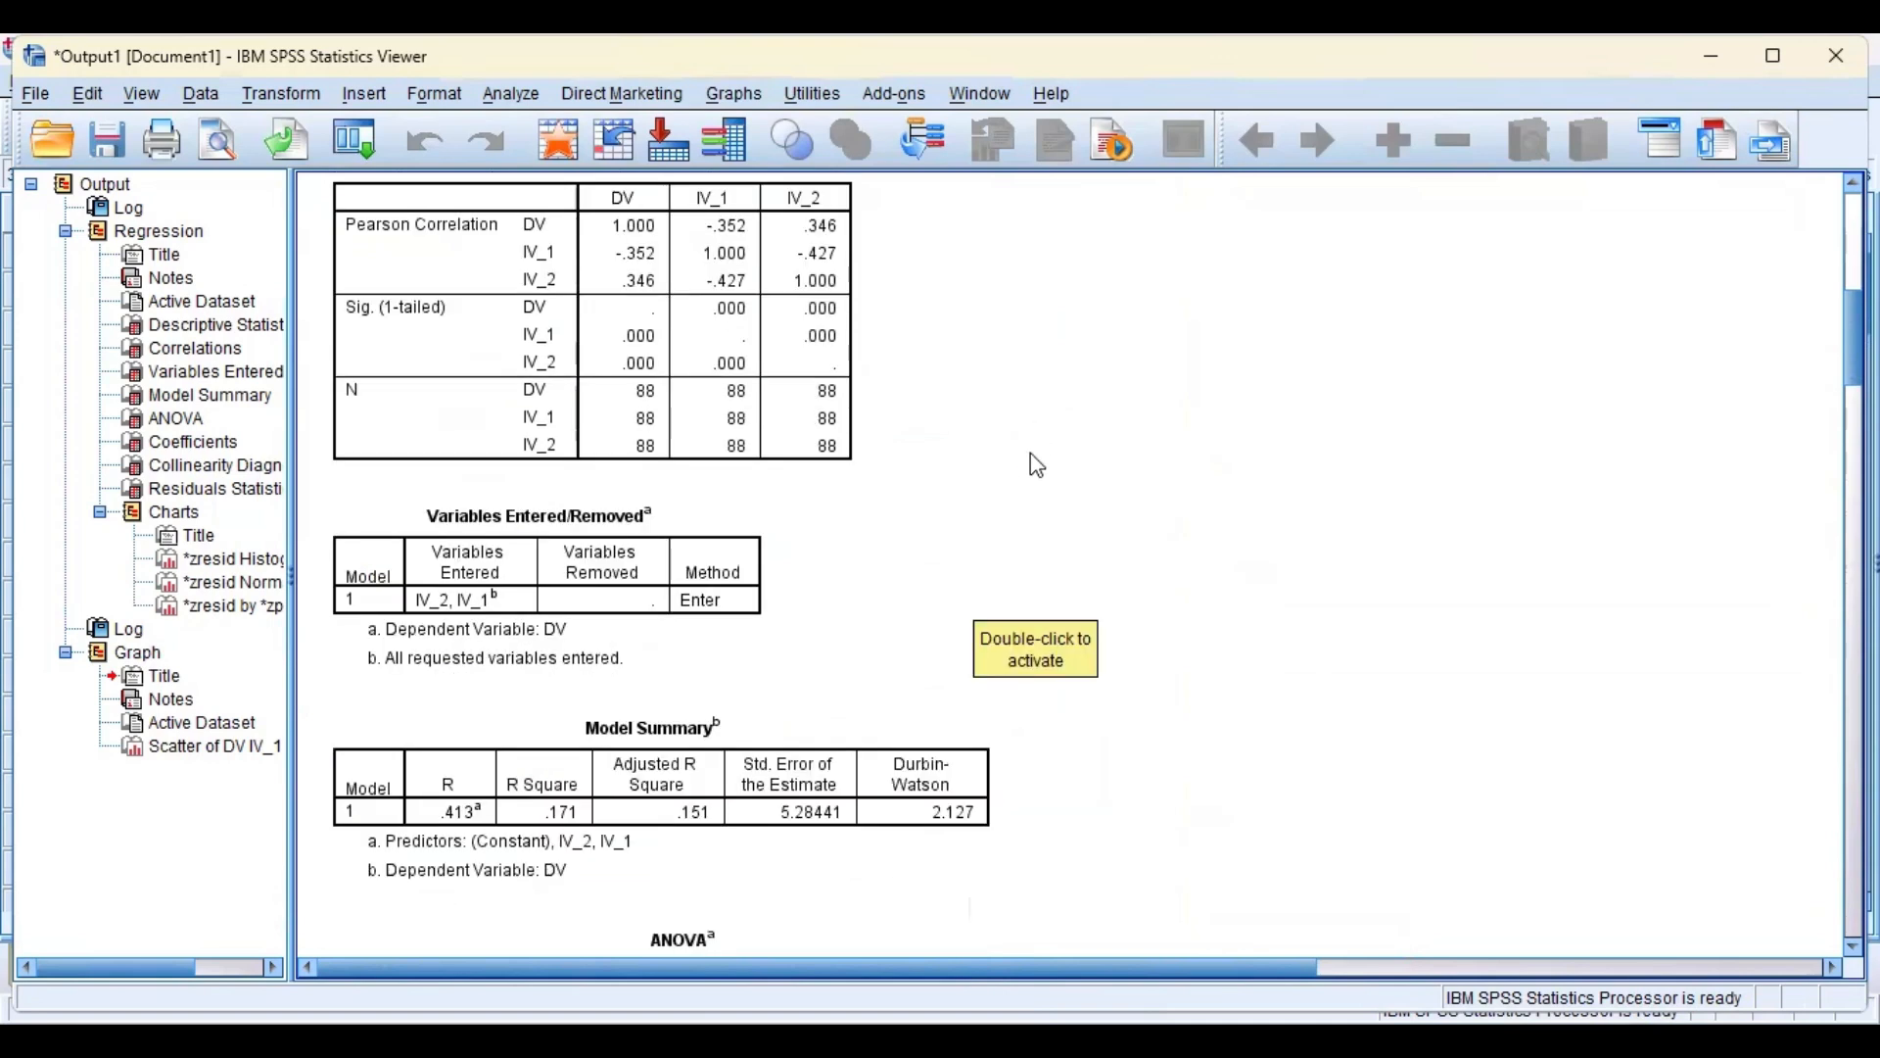
Examine R and R Square in the Model Summary table, rechecking the Correlations table alongside.
scroll(977, 490, "down", 4)
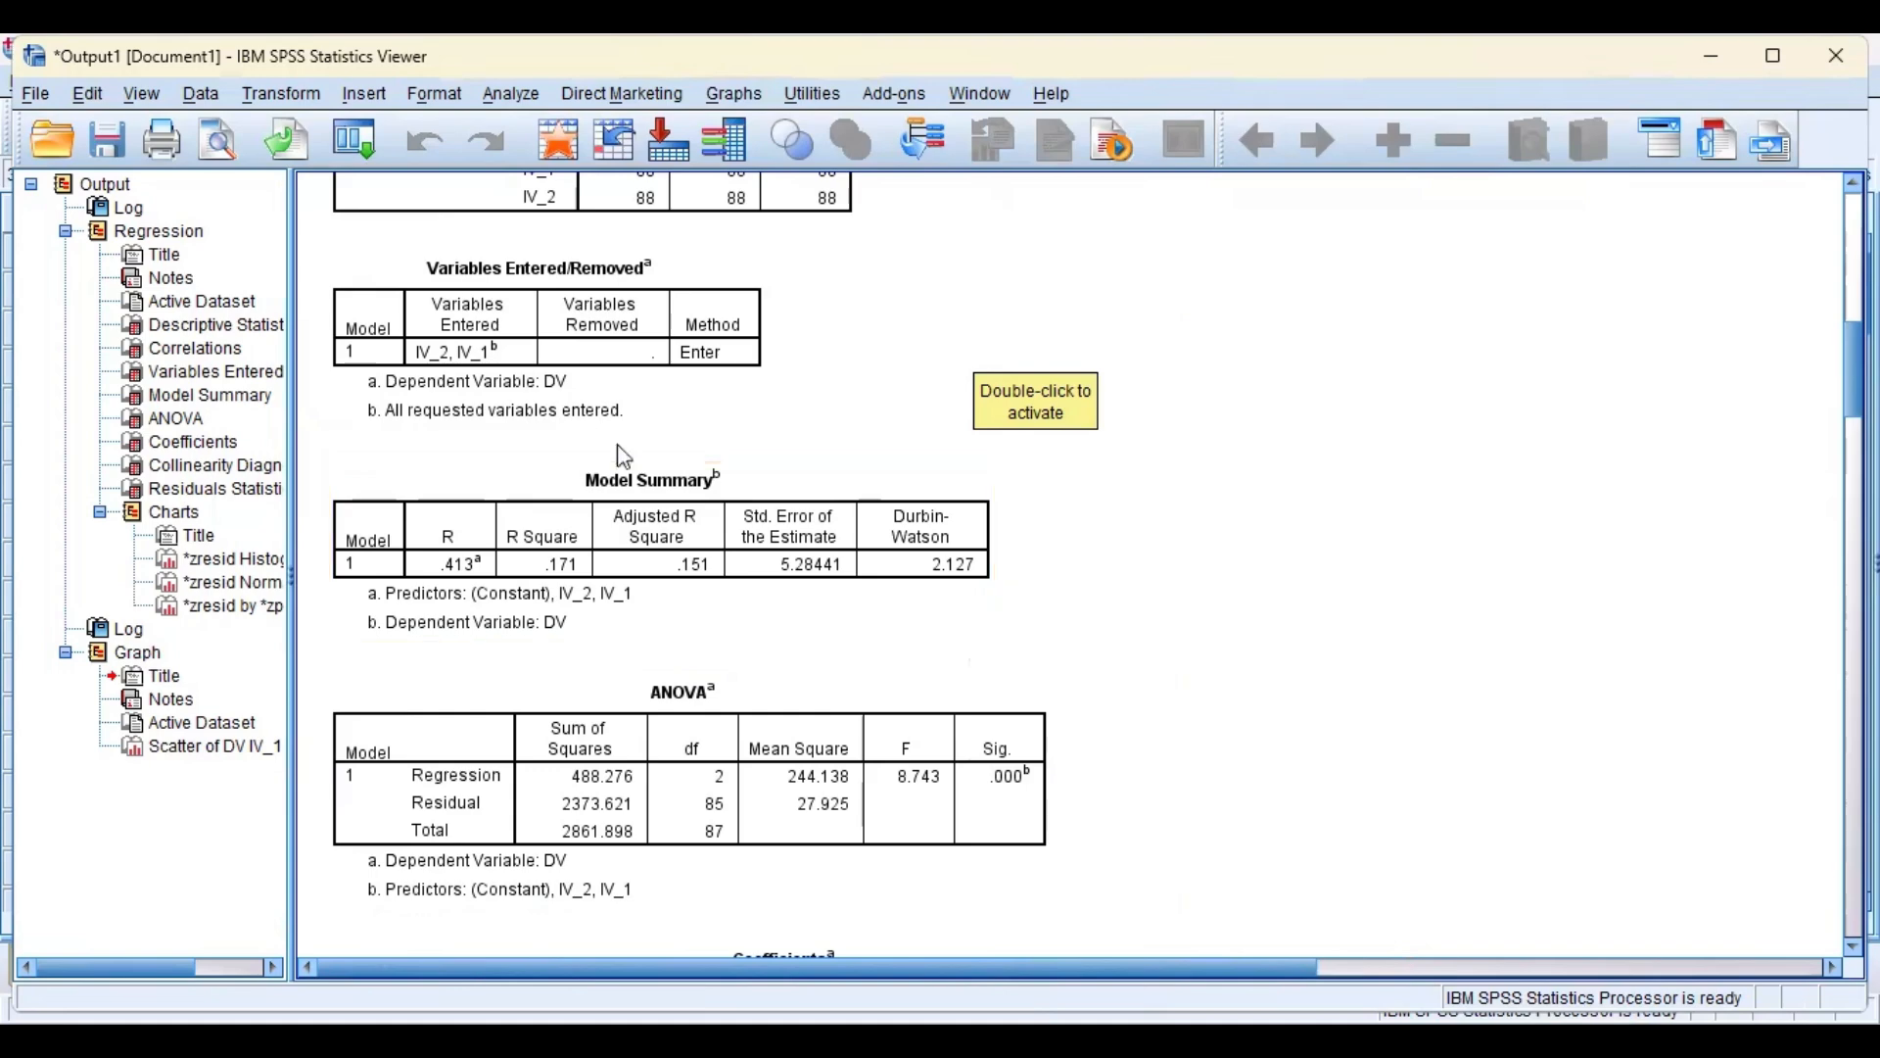
scroll(627, 450, "down", 3)
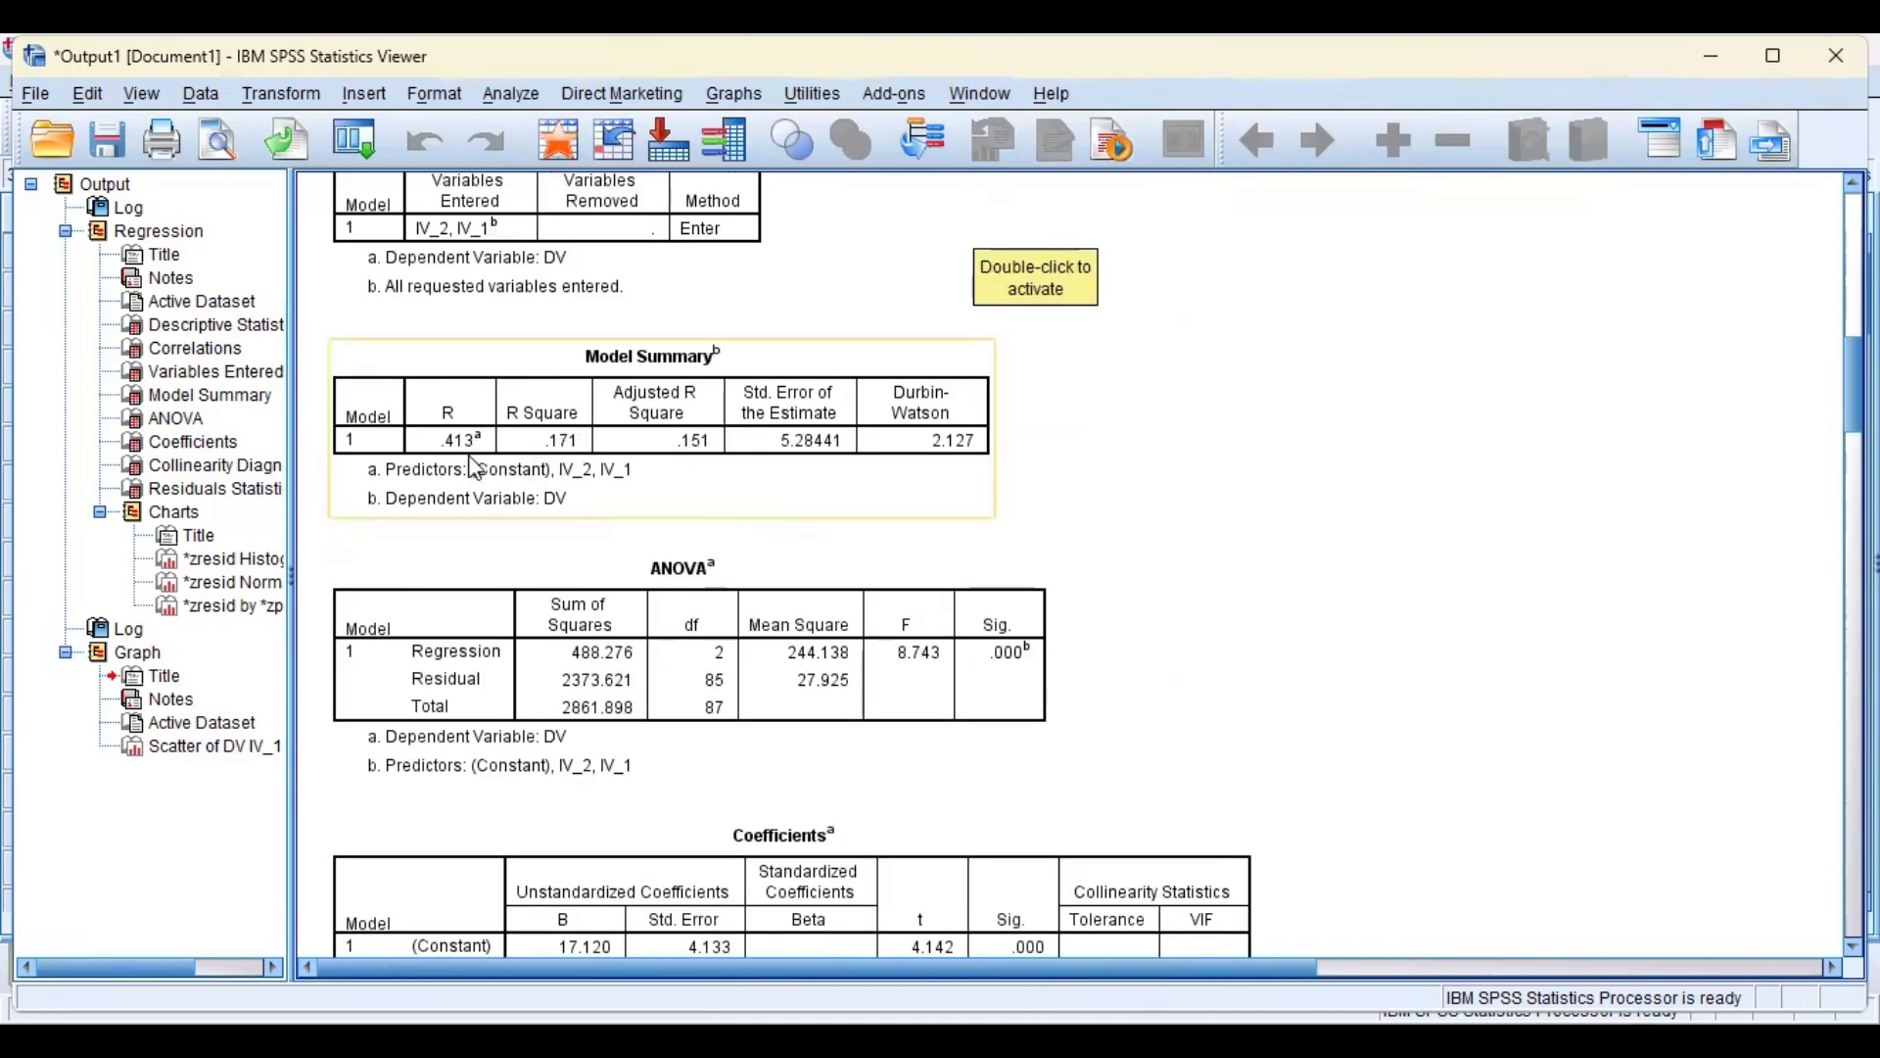
scroll(474, 468, "down", 3)
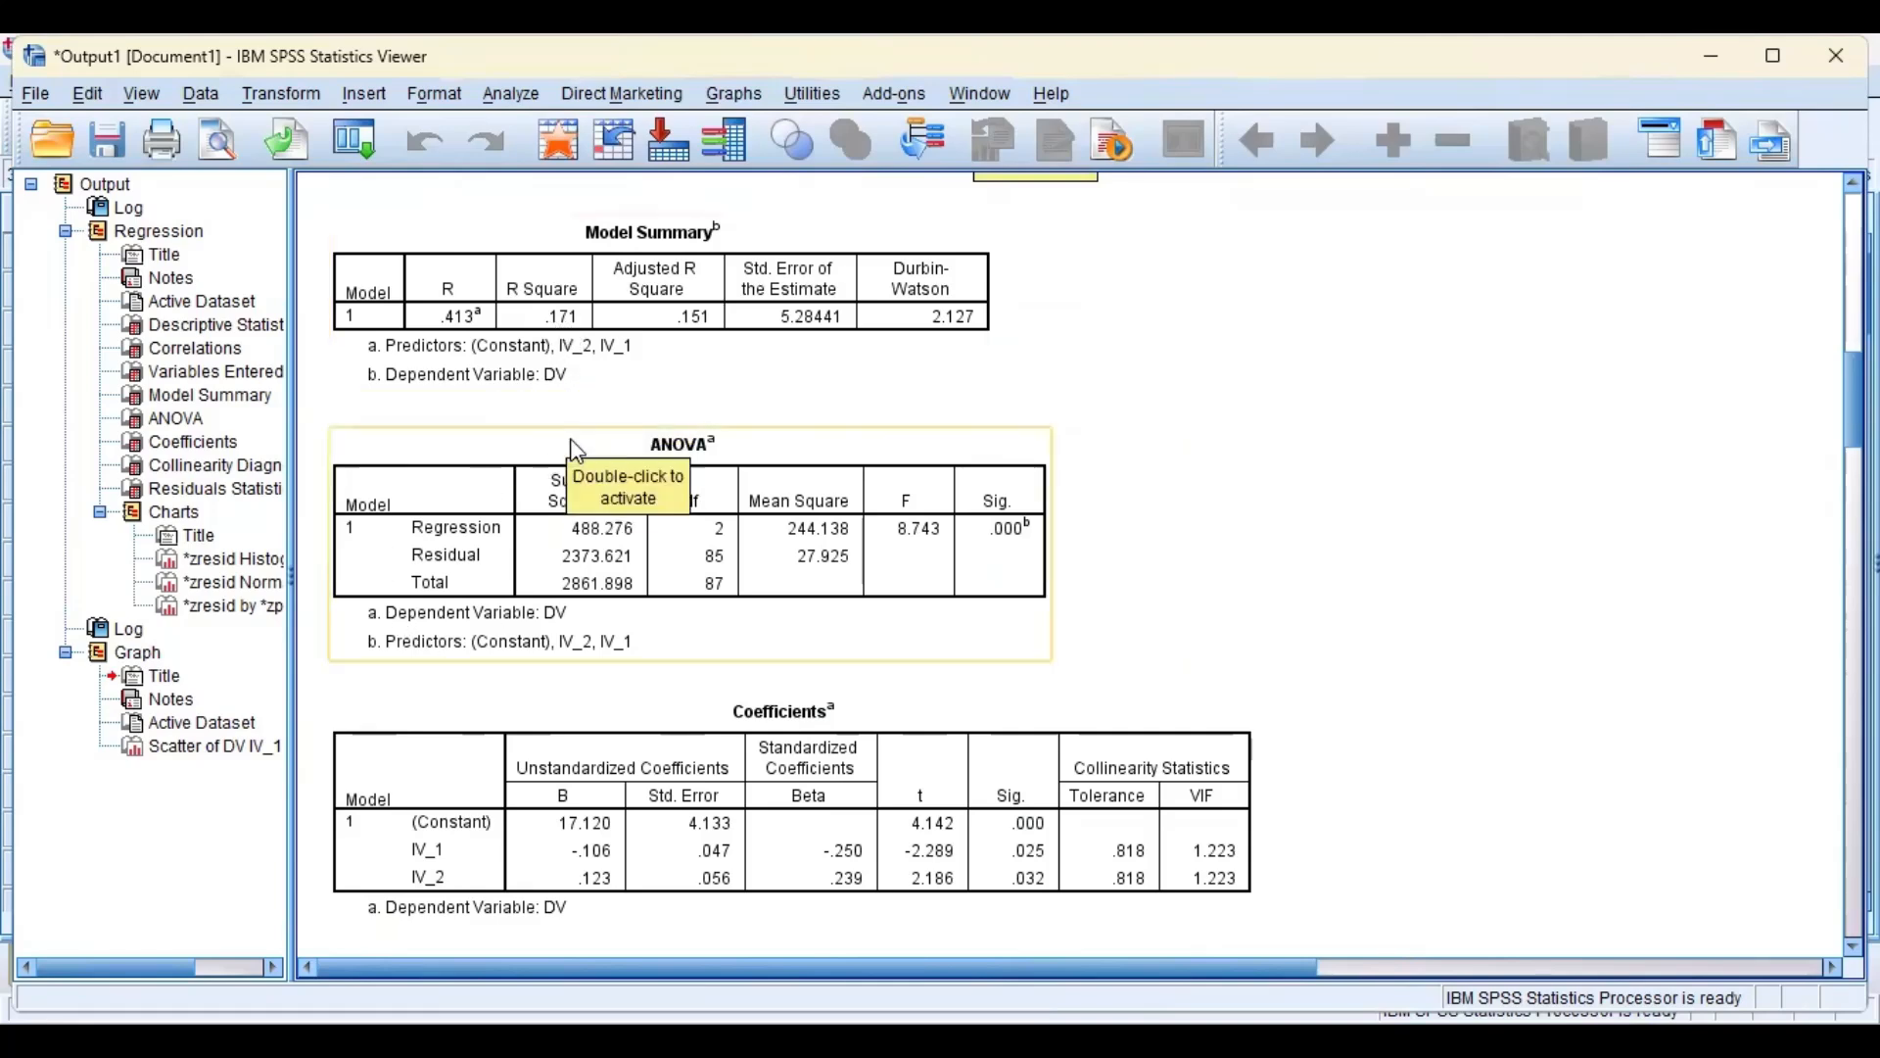
scroll(553, 454, "up", 2)
scroll(553, 453, "up", 5)
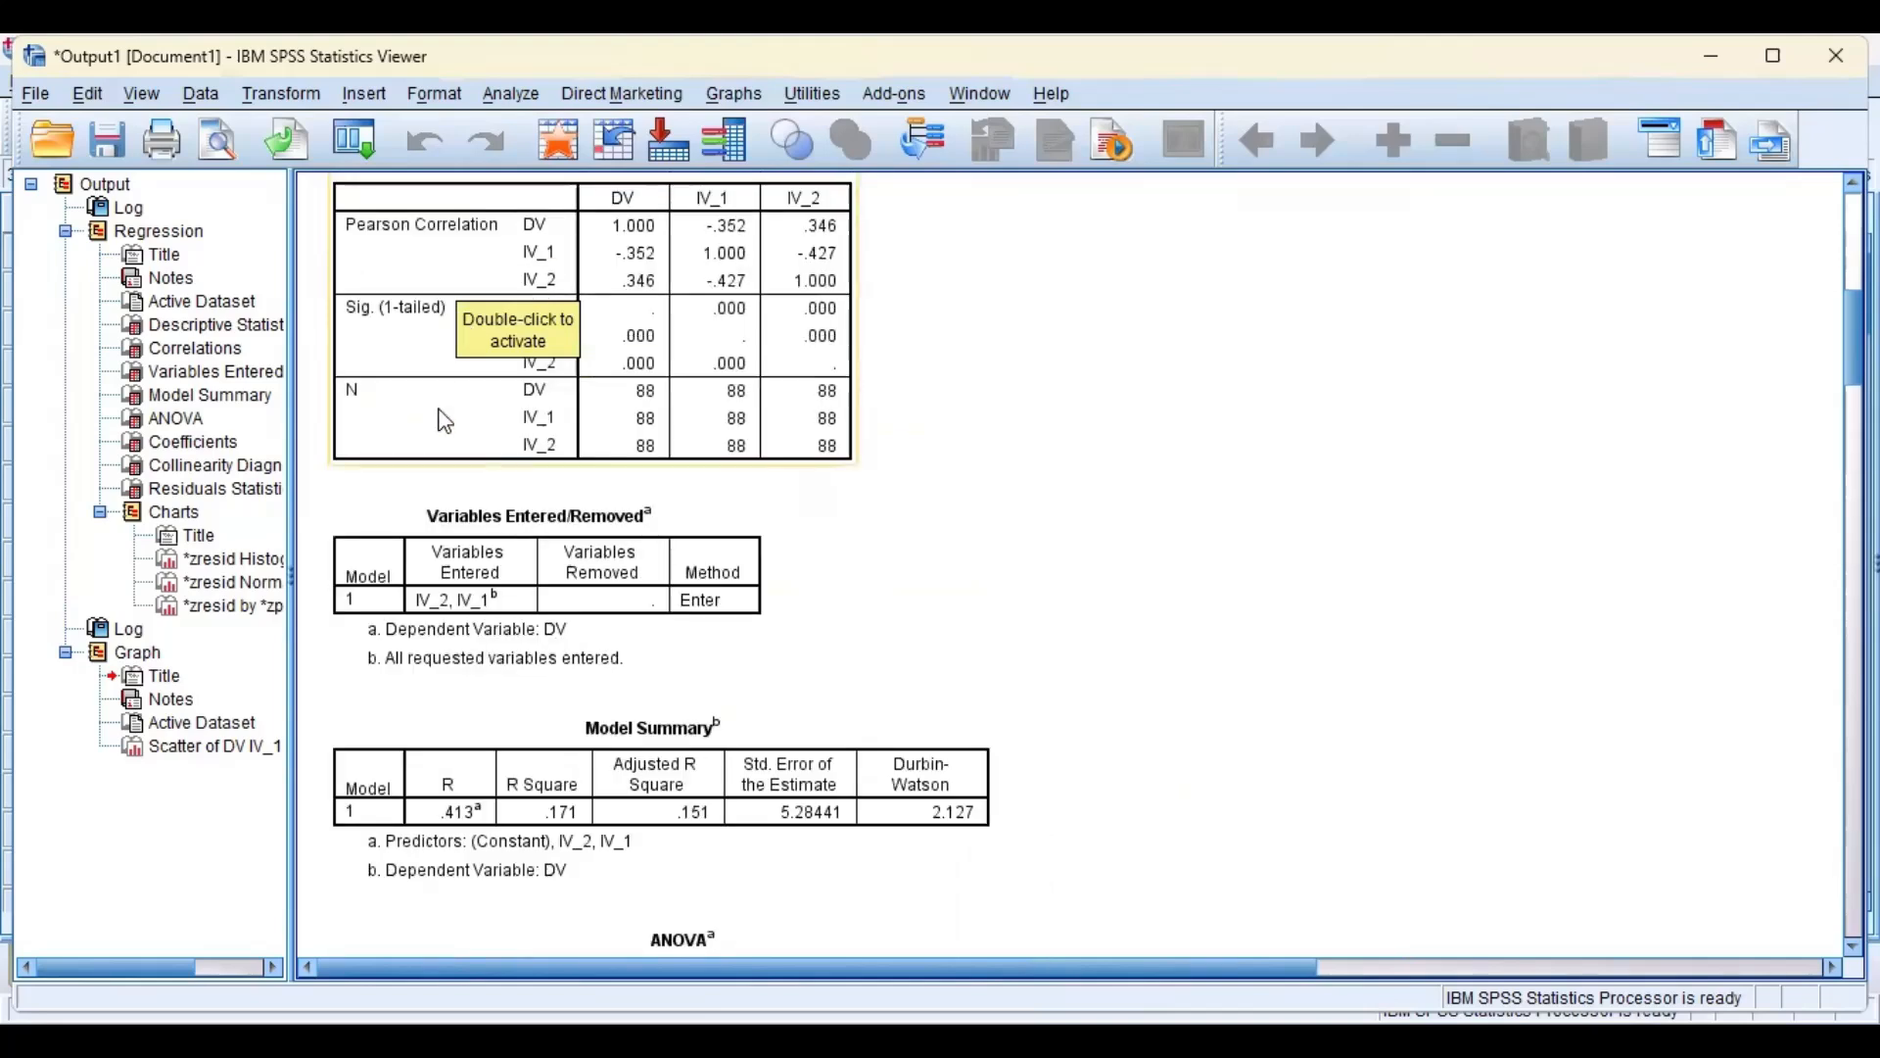
scroll(474, 436, "down", 3)
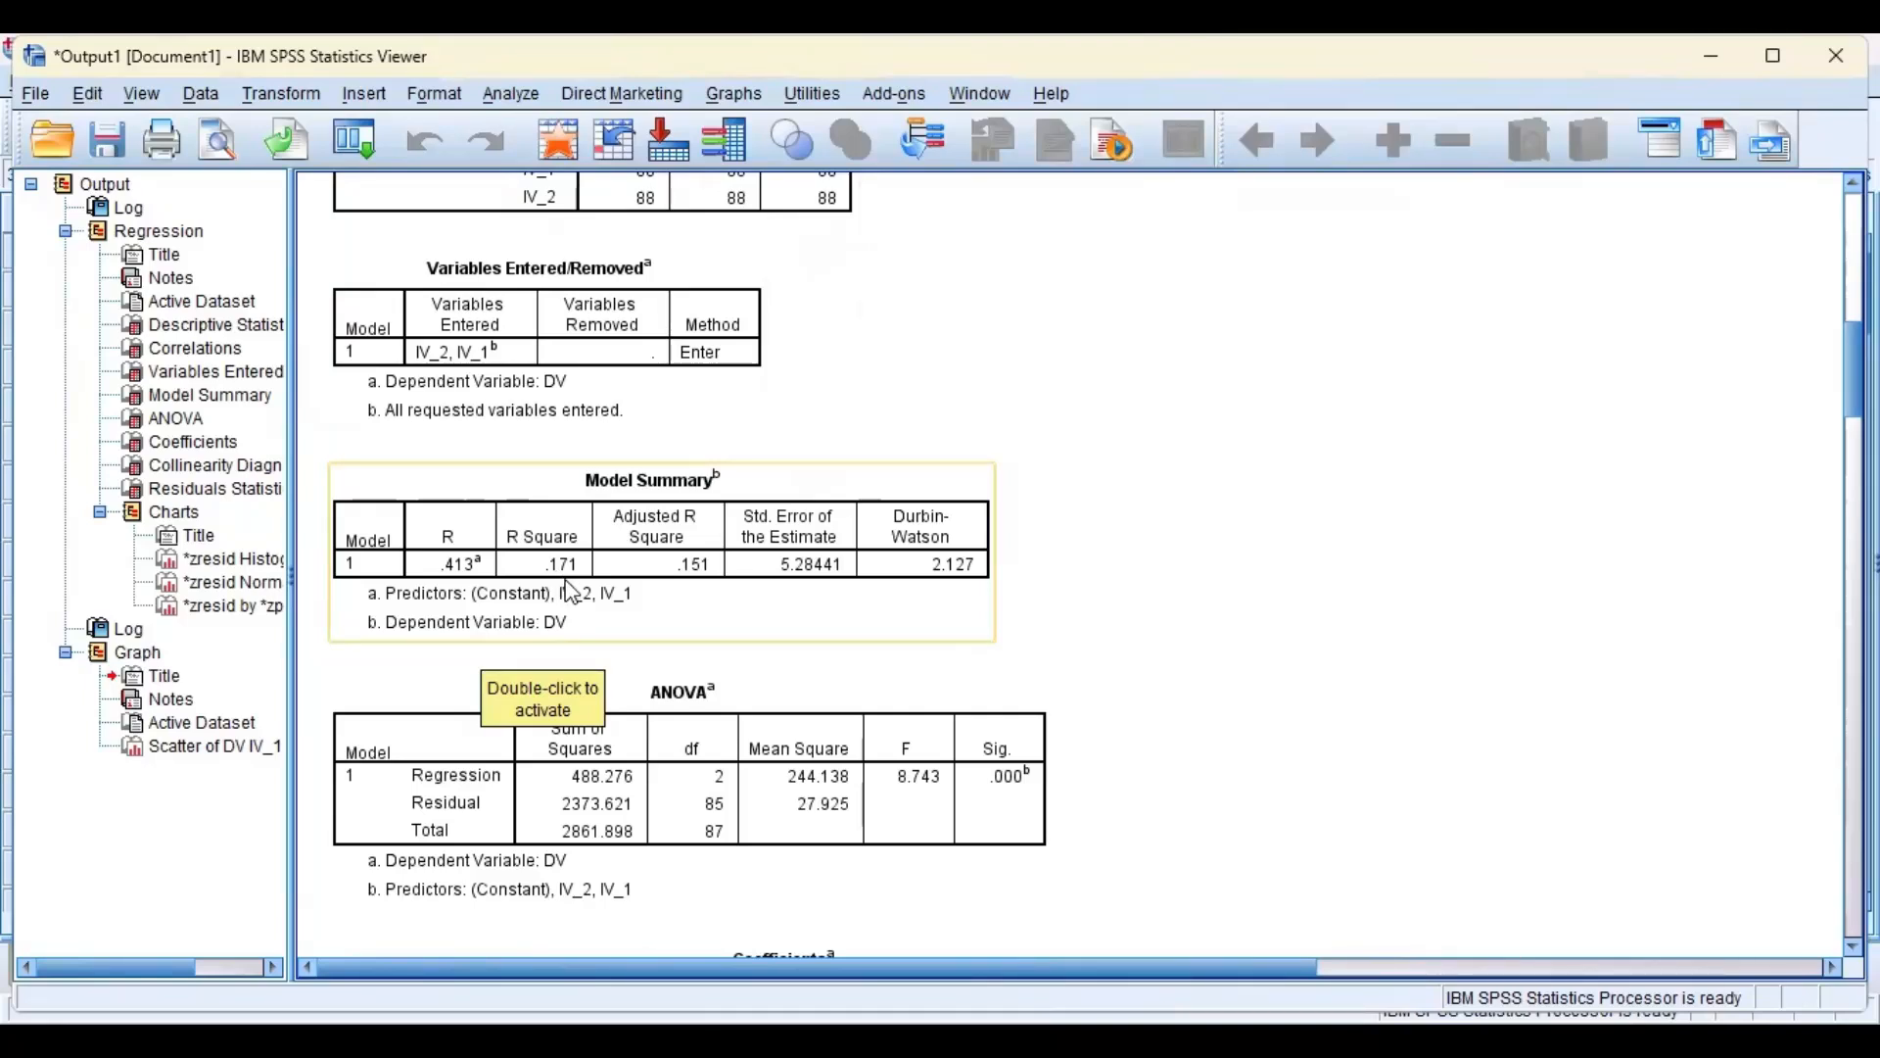
Continue from the Model Summary to the ANOVA table and examine its Regression and Residual rows.
scroll(599, 544, "down", 3)
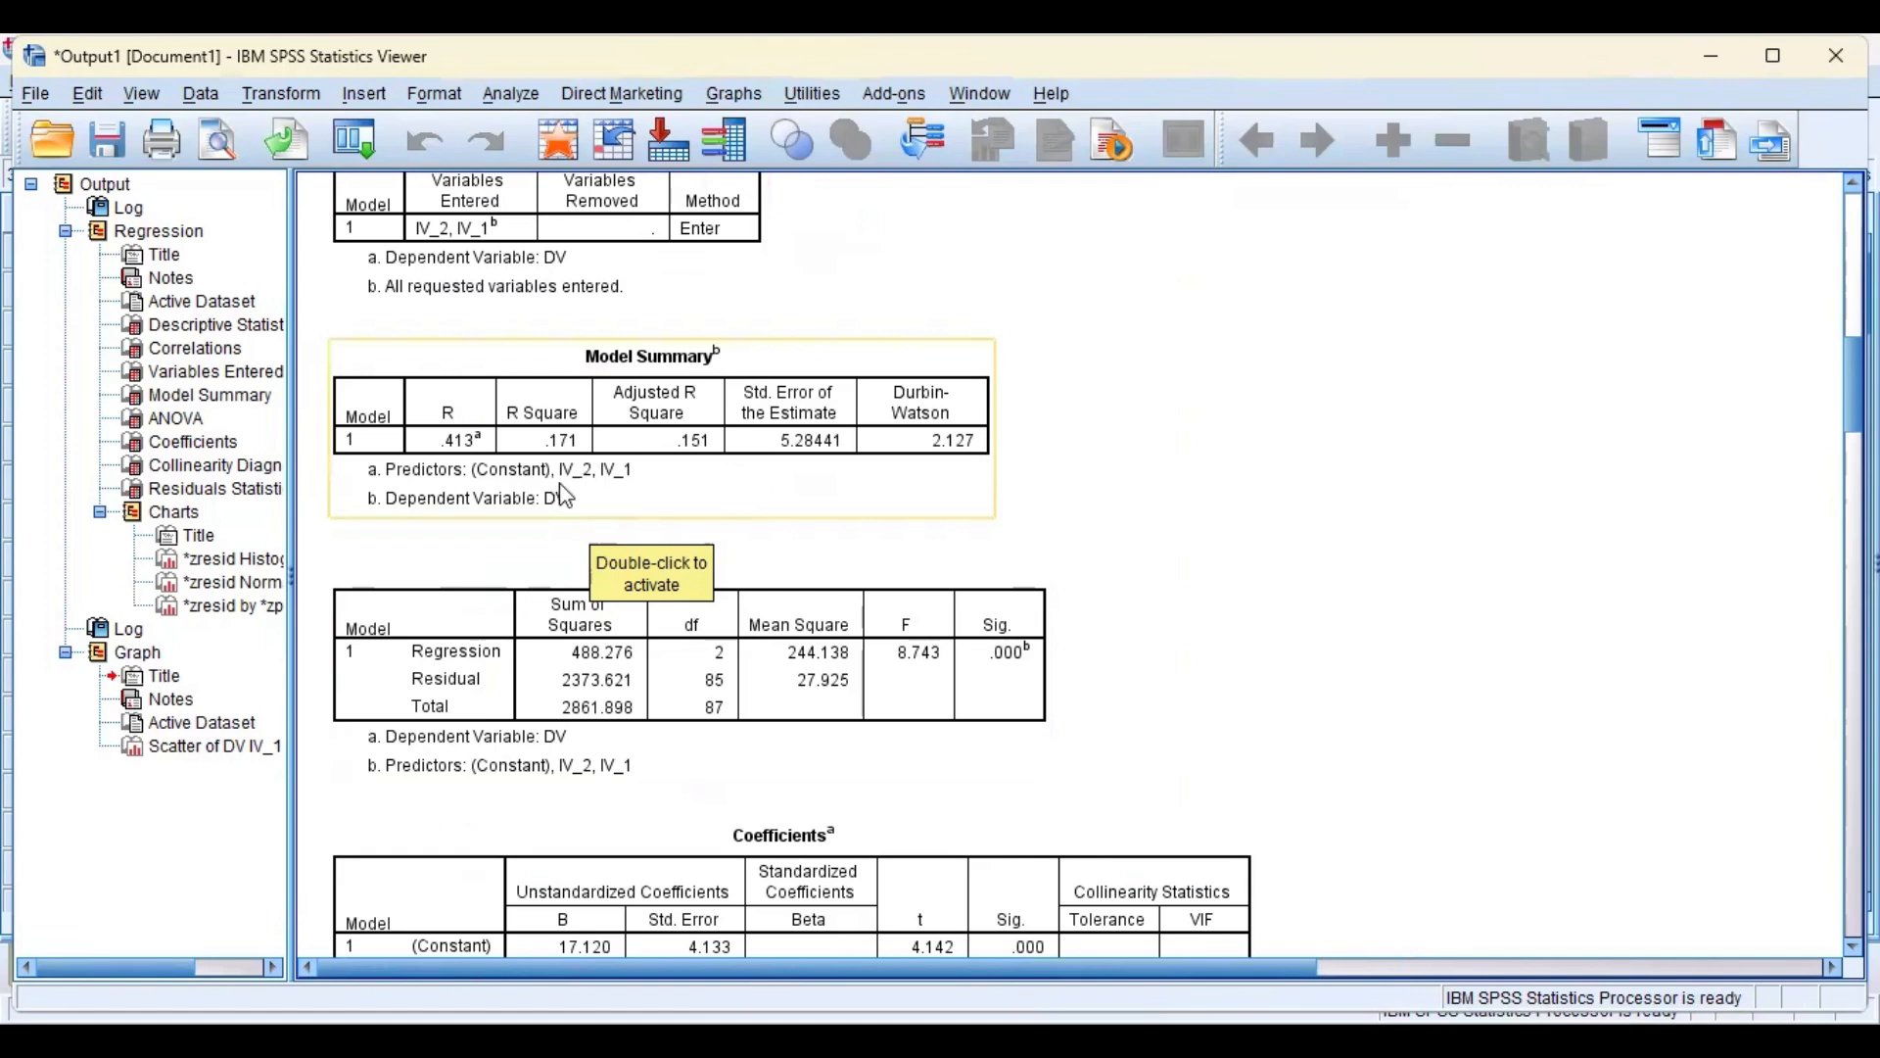
scroll(572, 494, "down", 2)
left_click(734, 458)
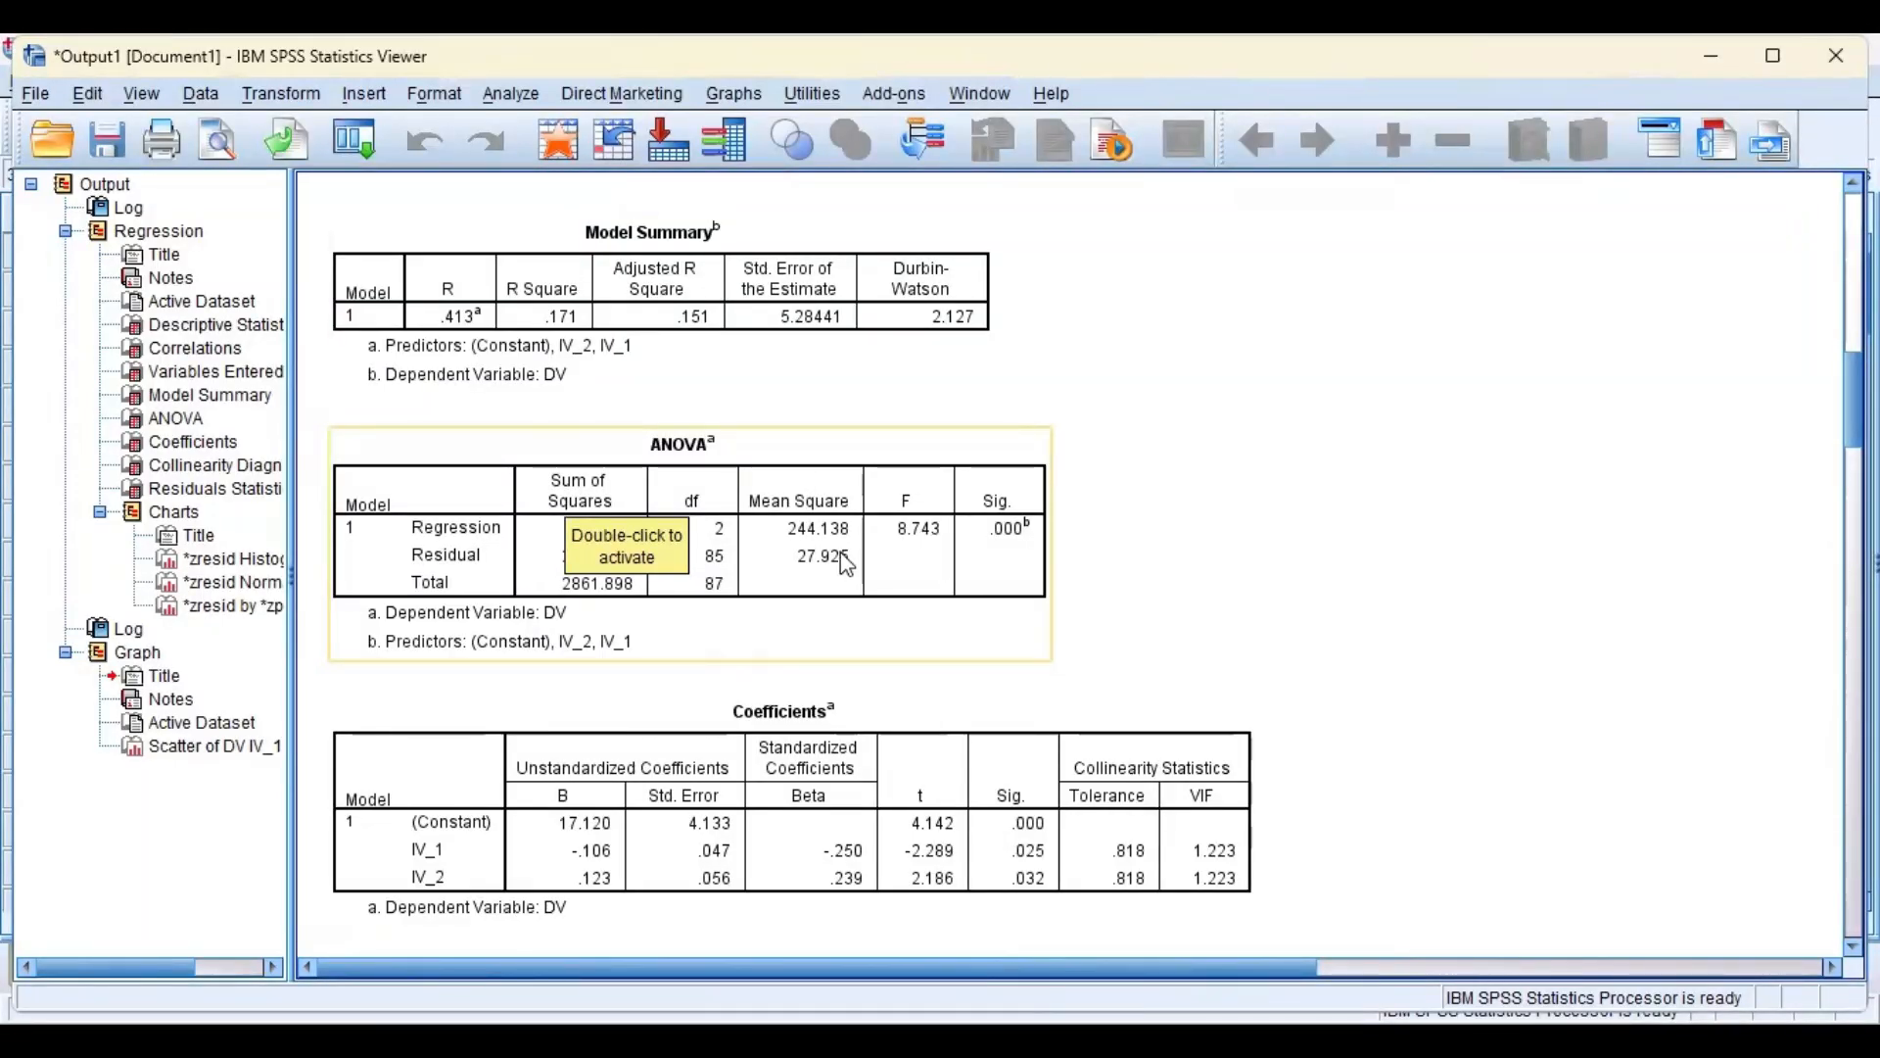
Compare R Square in the Model Summary with the ANOVA F test, and recheck the Descriptive Statistics and Correlations tables.
left_click(534, 341)
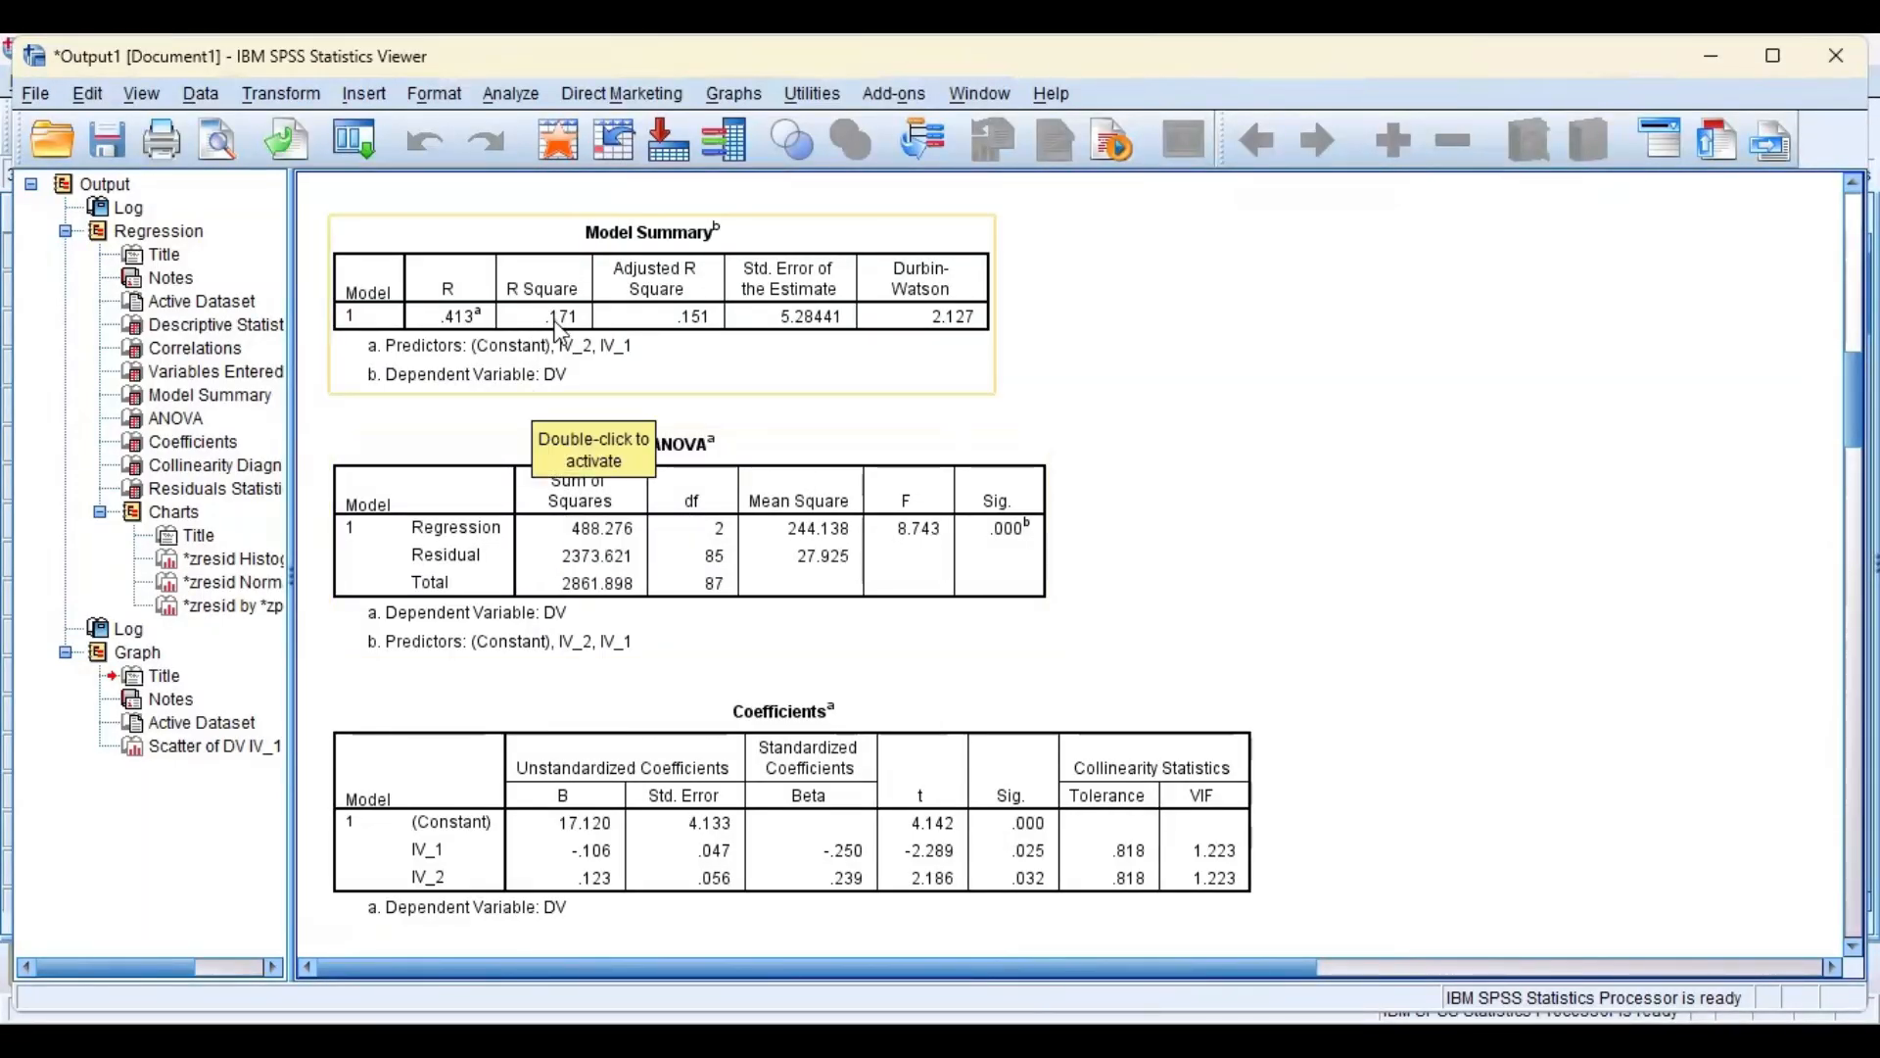
left_click(918, 536)
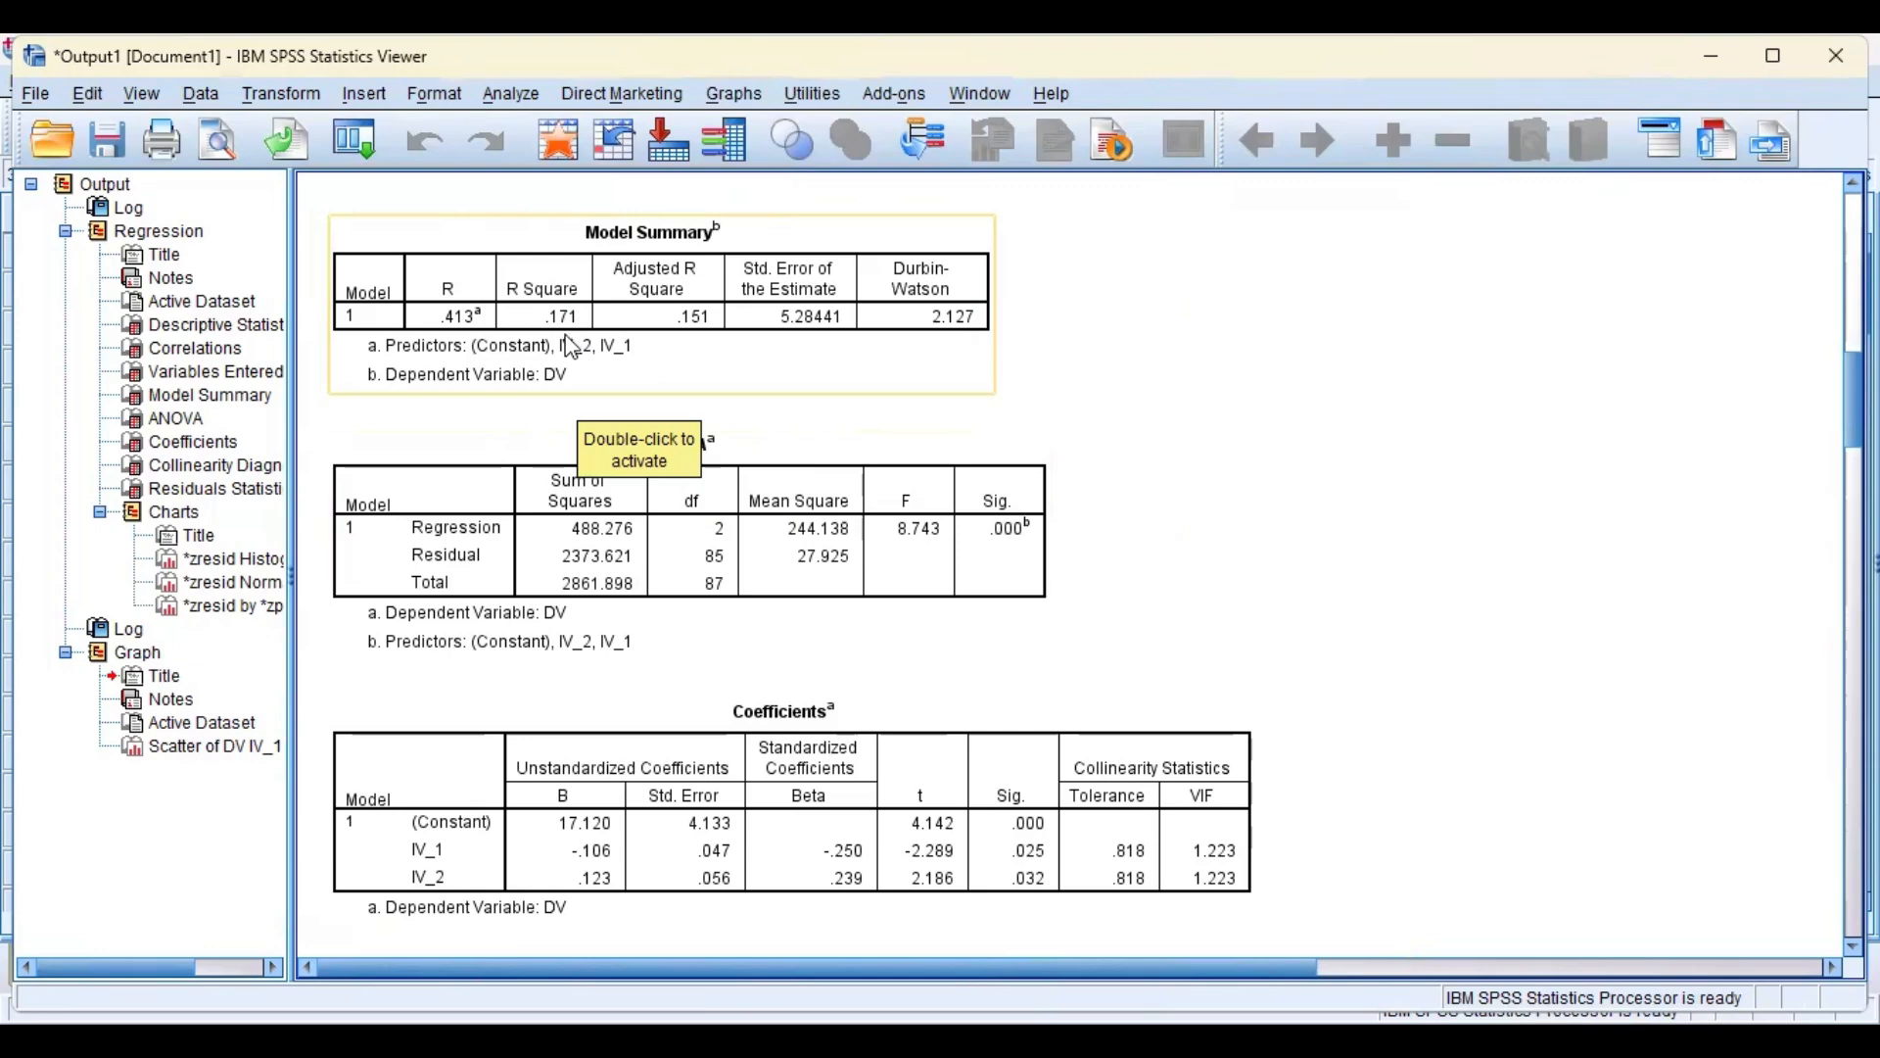
scroll(568, 343, "up", 10)
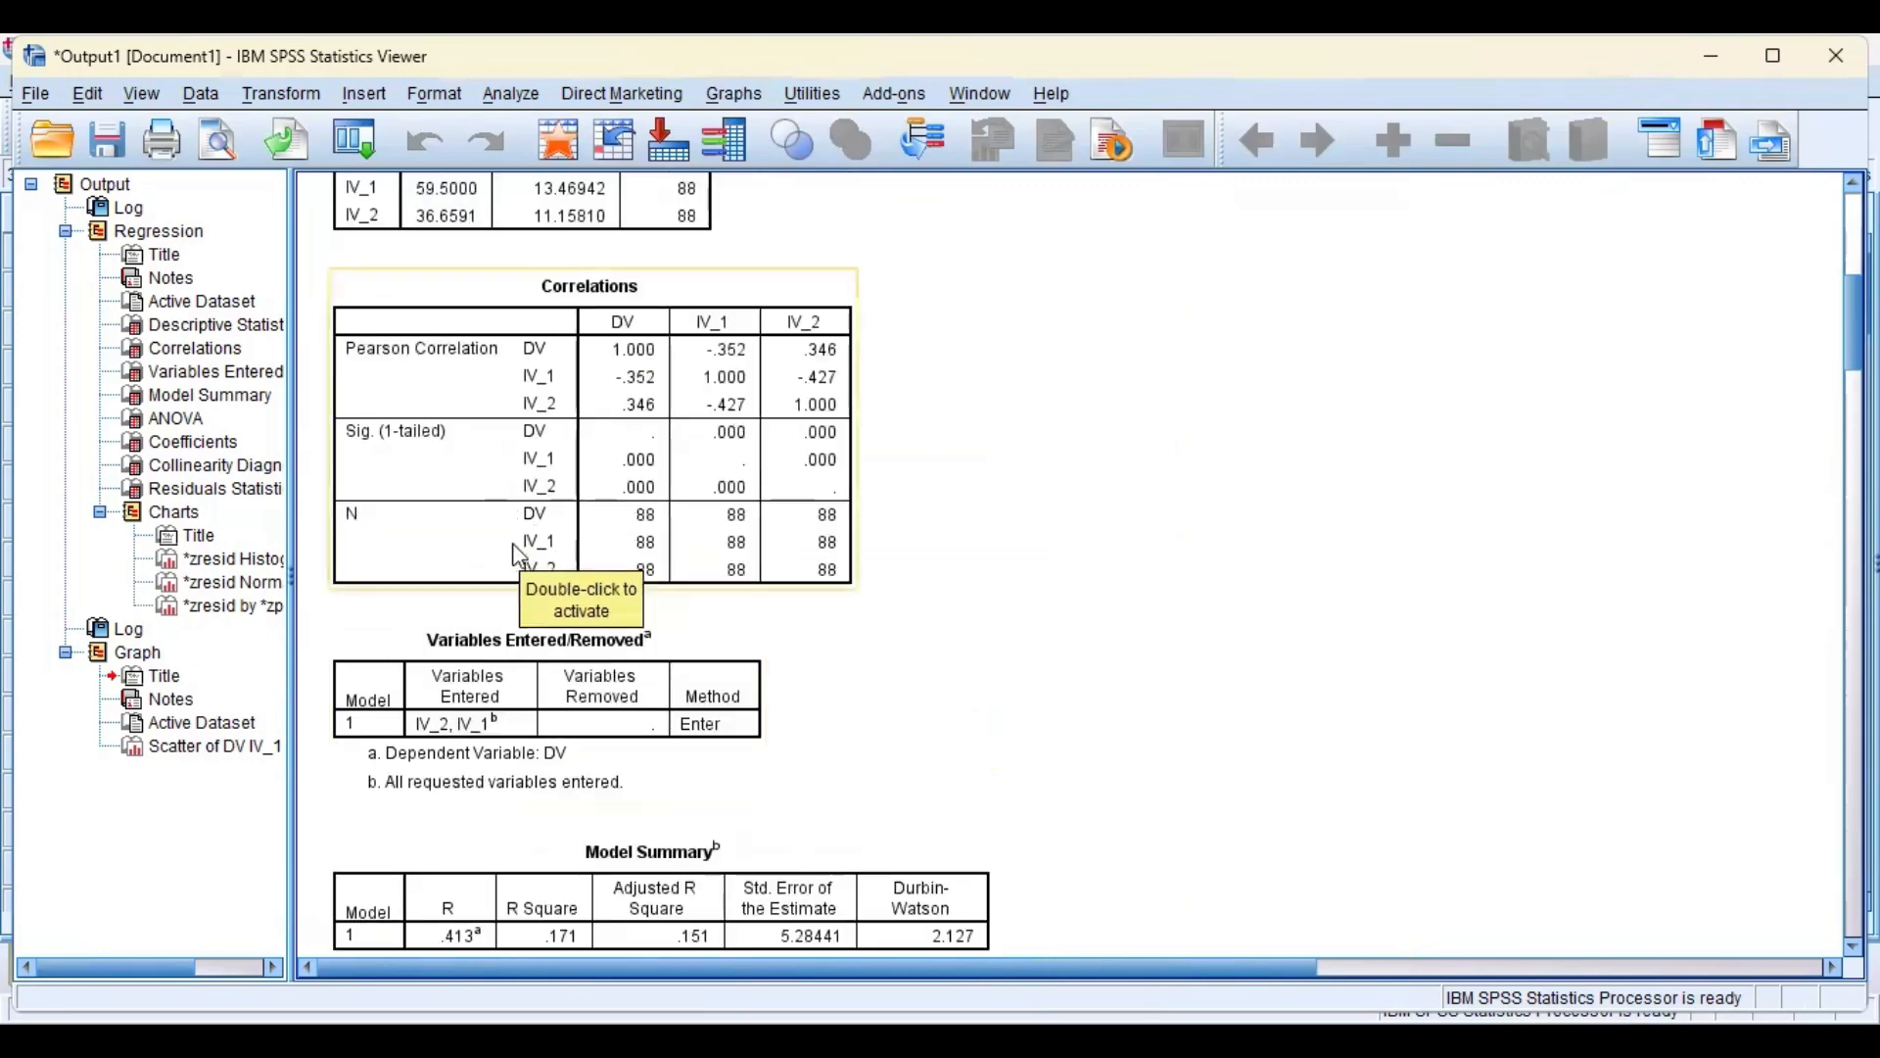
scroll(450, 588, "up", 10)
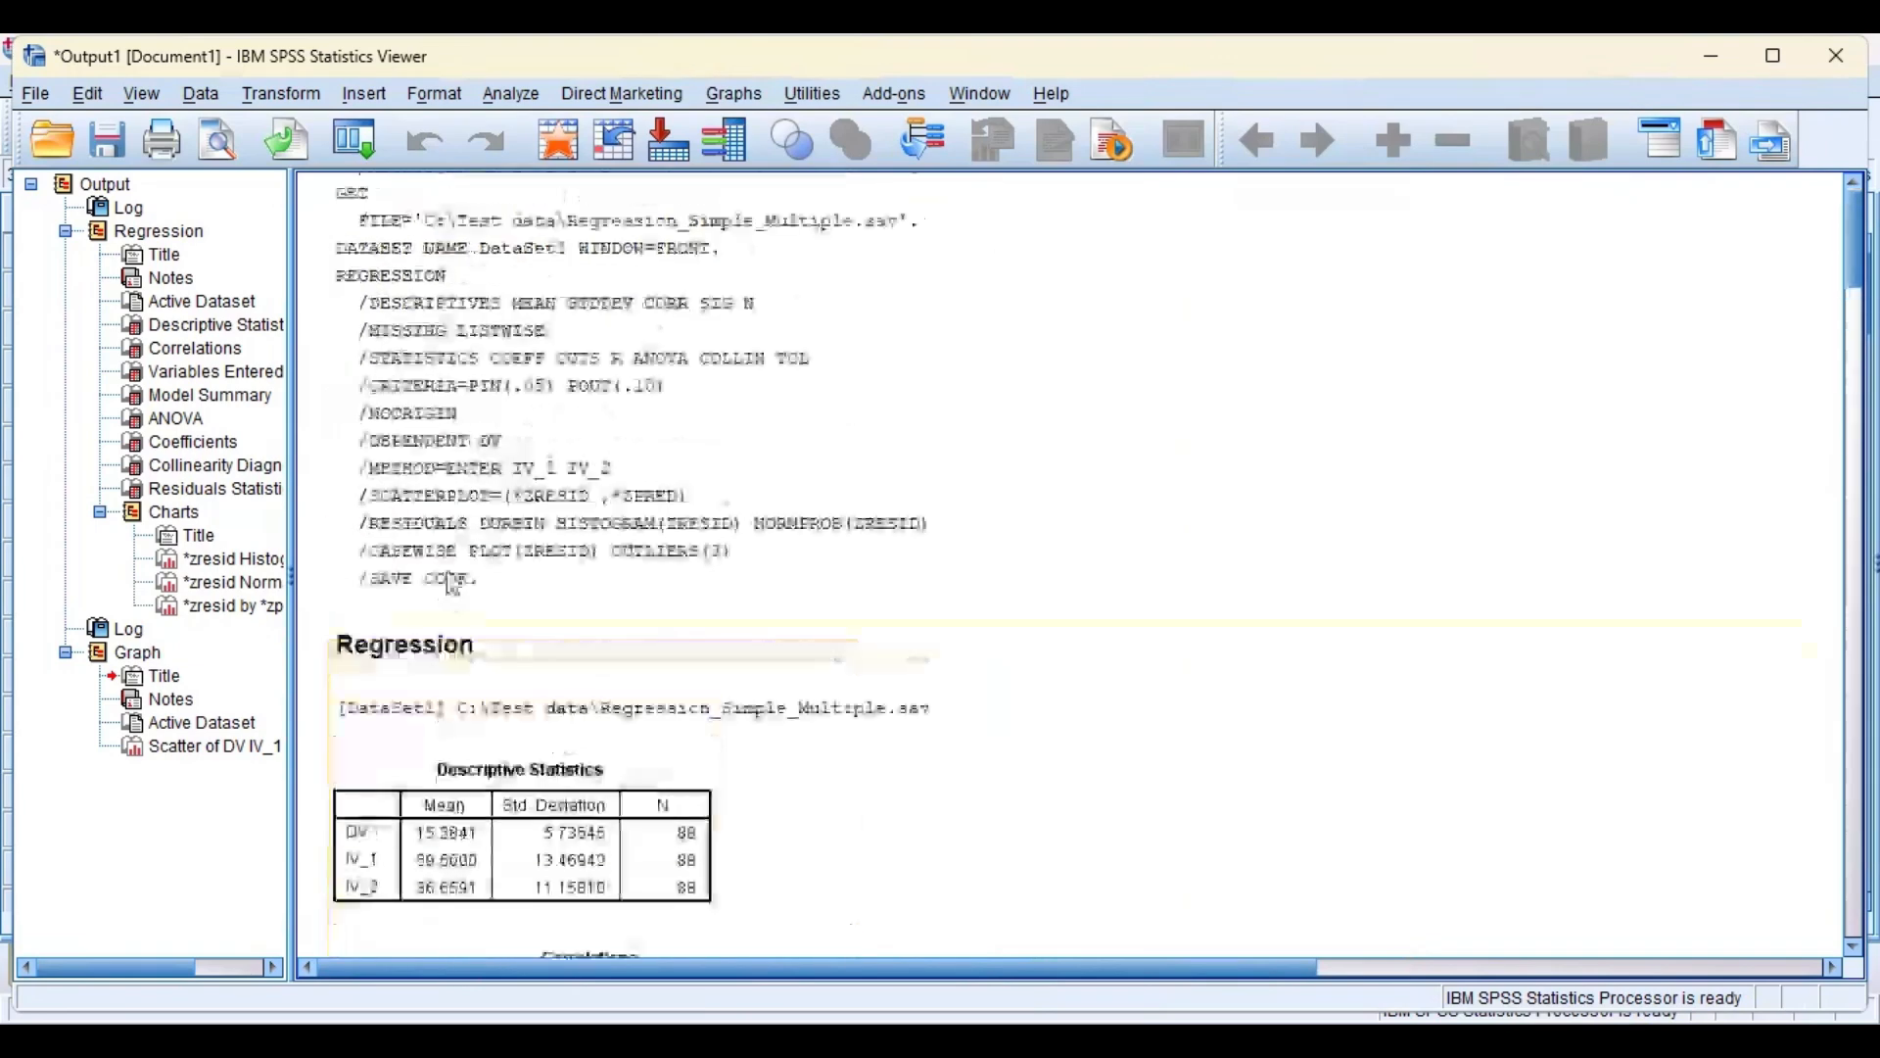
scroll(456, 595, "down", 9)
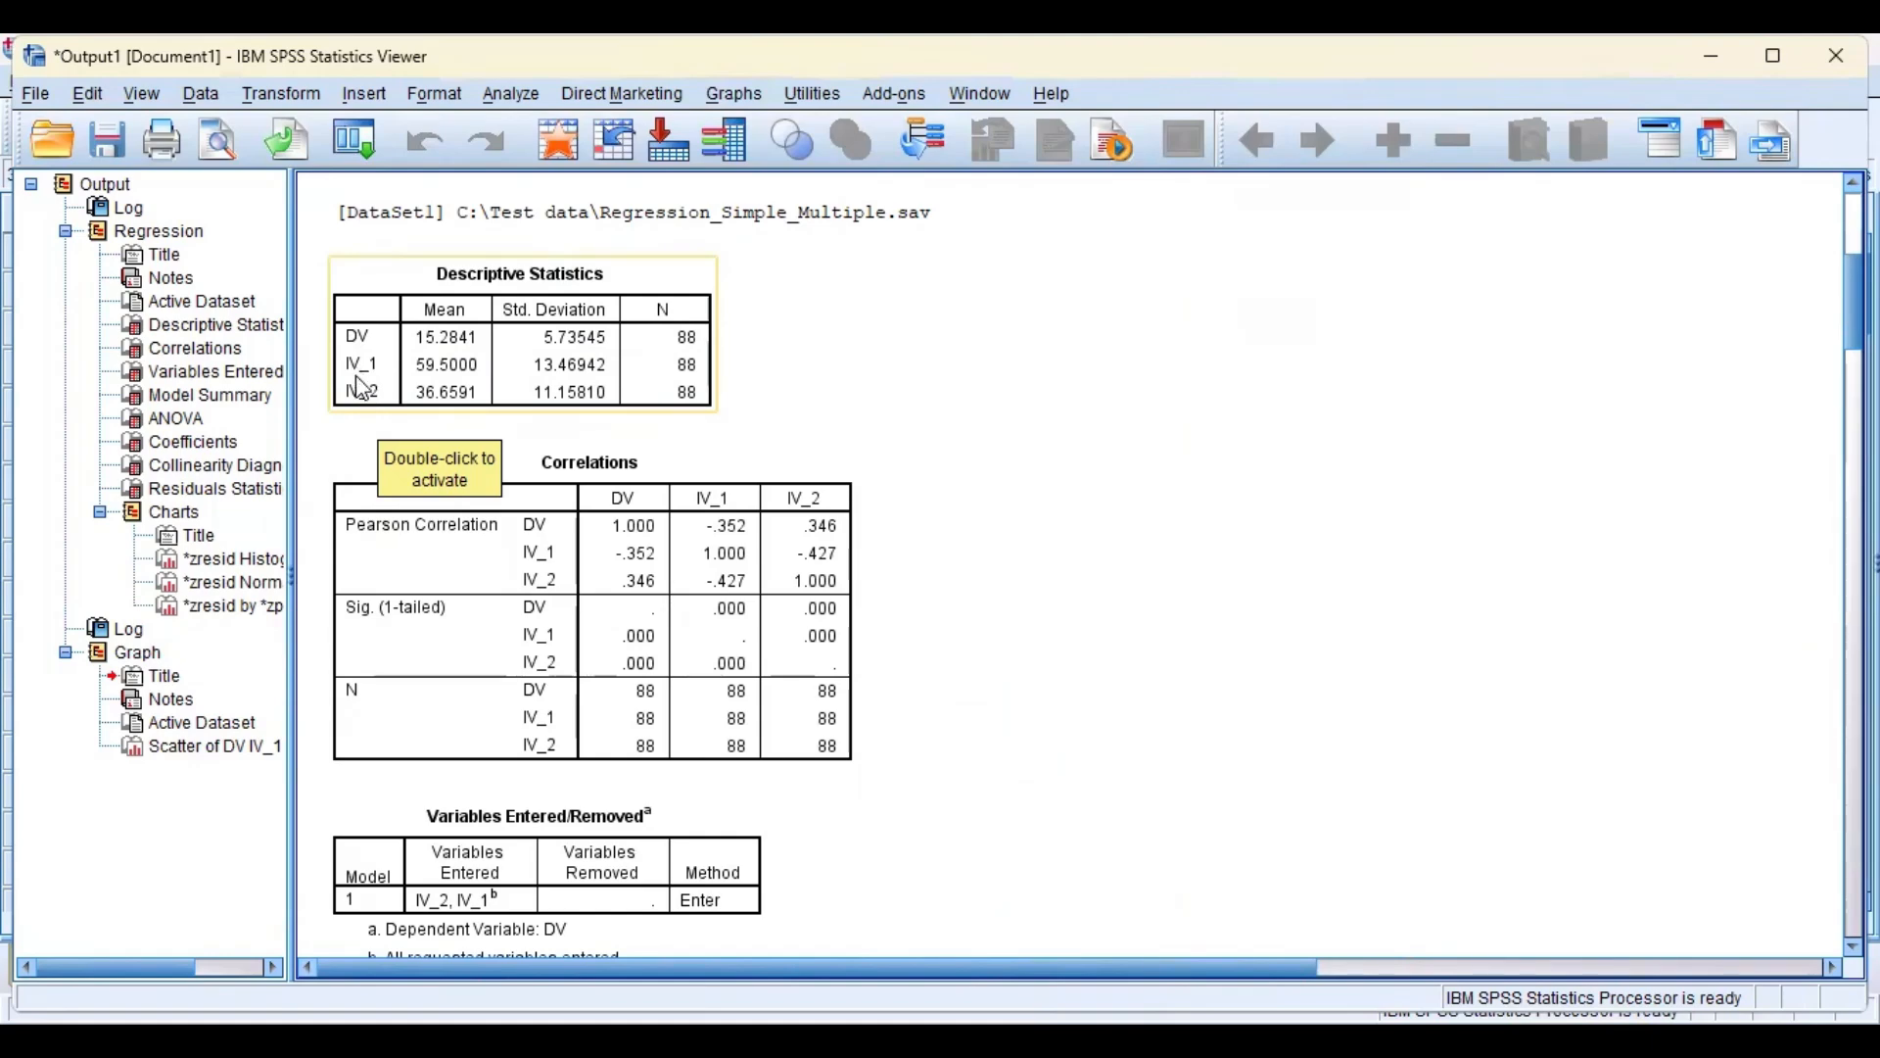
scroll(478, 565, "down", 4)
scroll(478, 566, "down", 3)
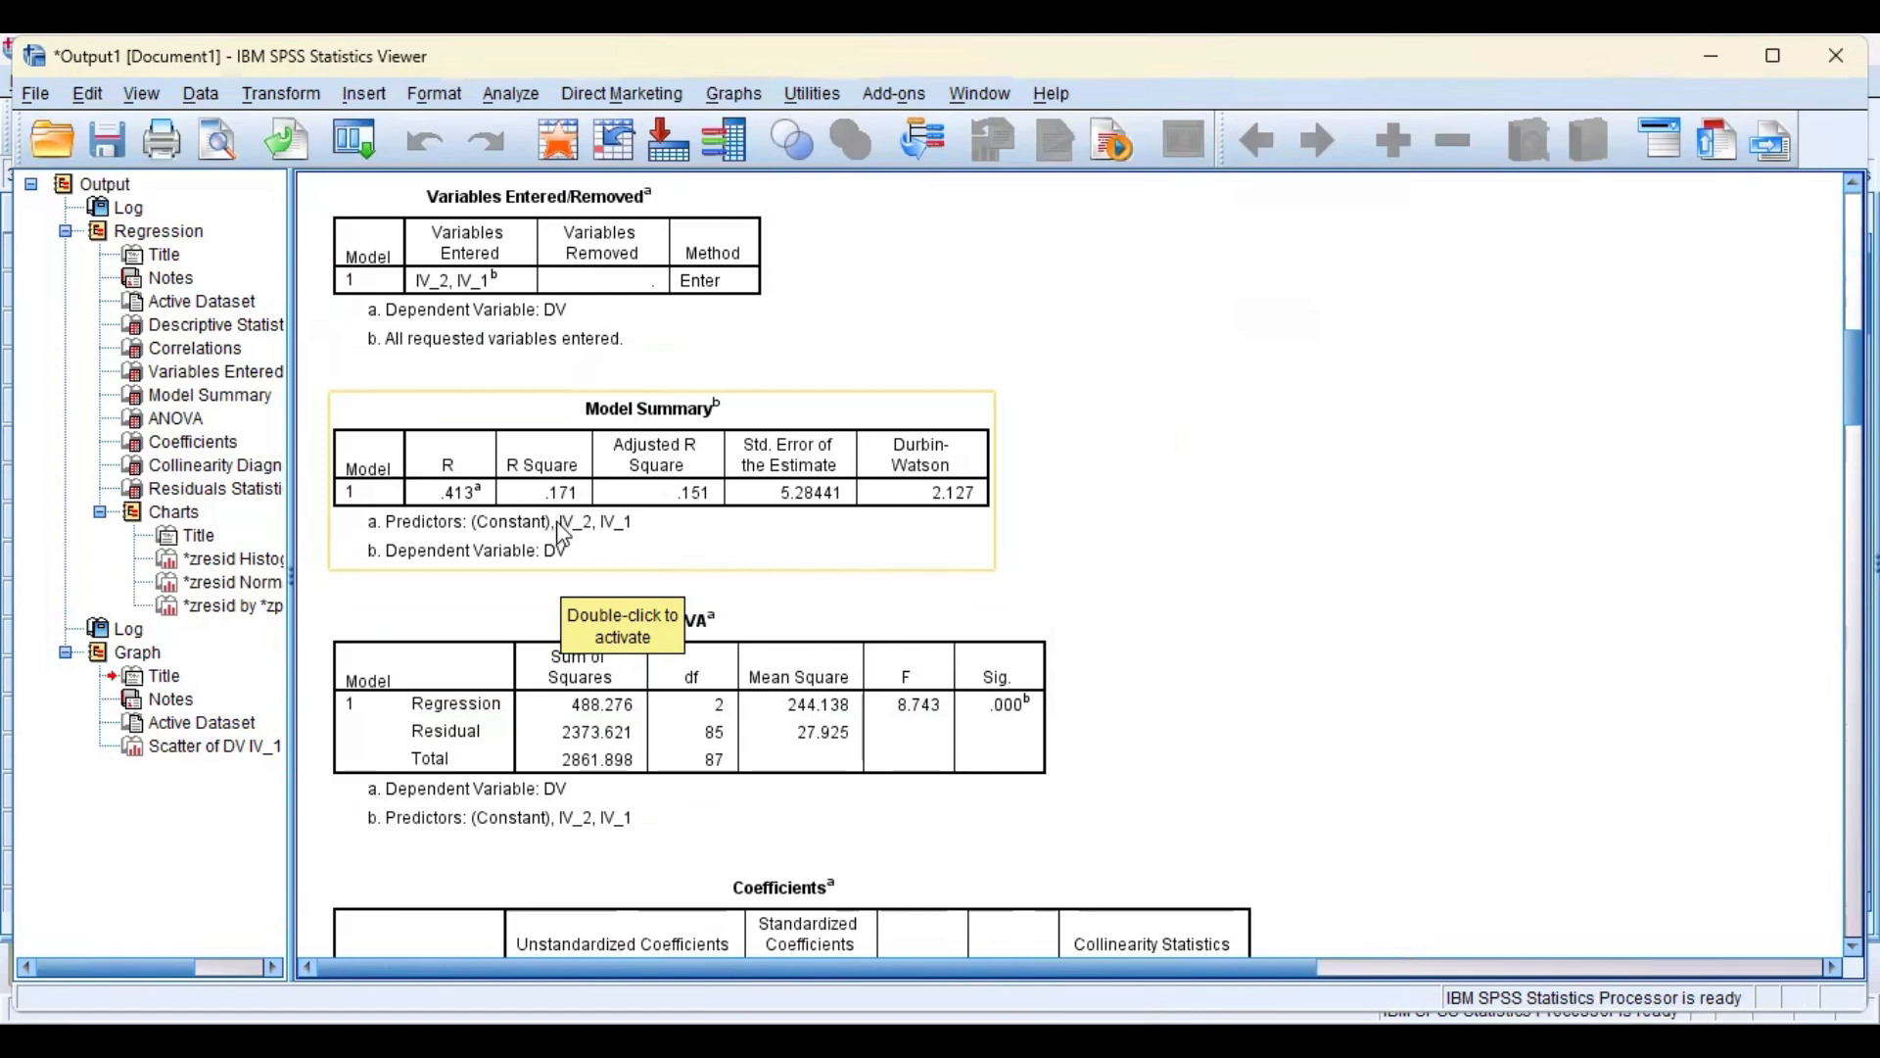
Examine the B, Beta, t and Sig. columns of the Coefficients table for IV_1 and IV_2, referring back to the Model Summary and ANOVA tables.
scroll(564, 529, "down", 2)
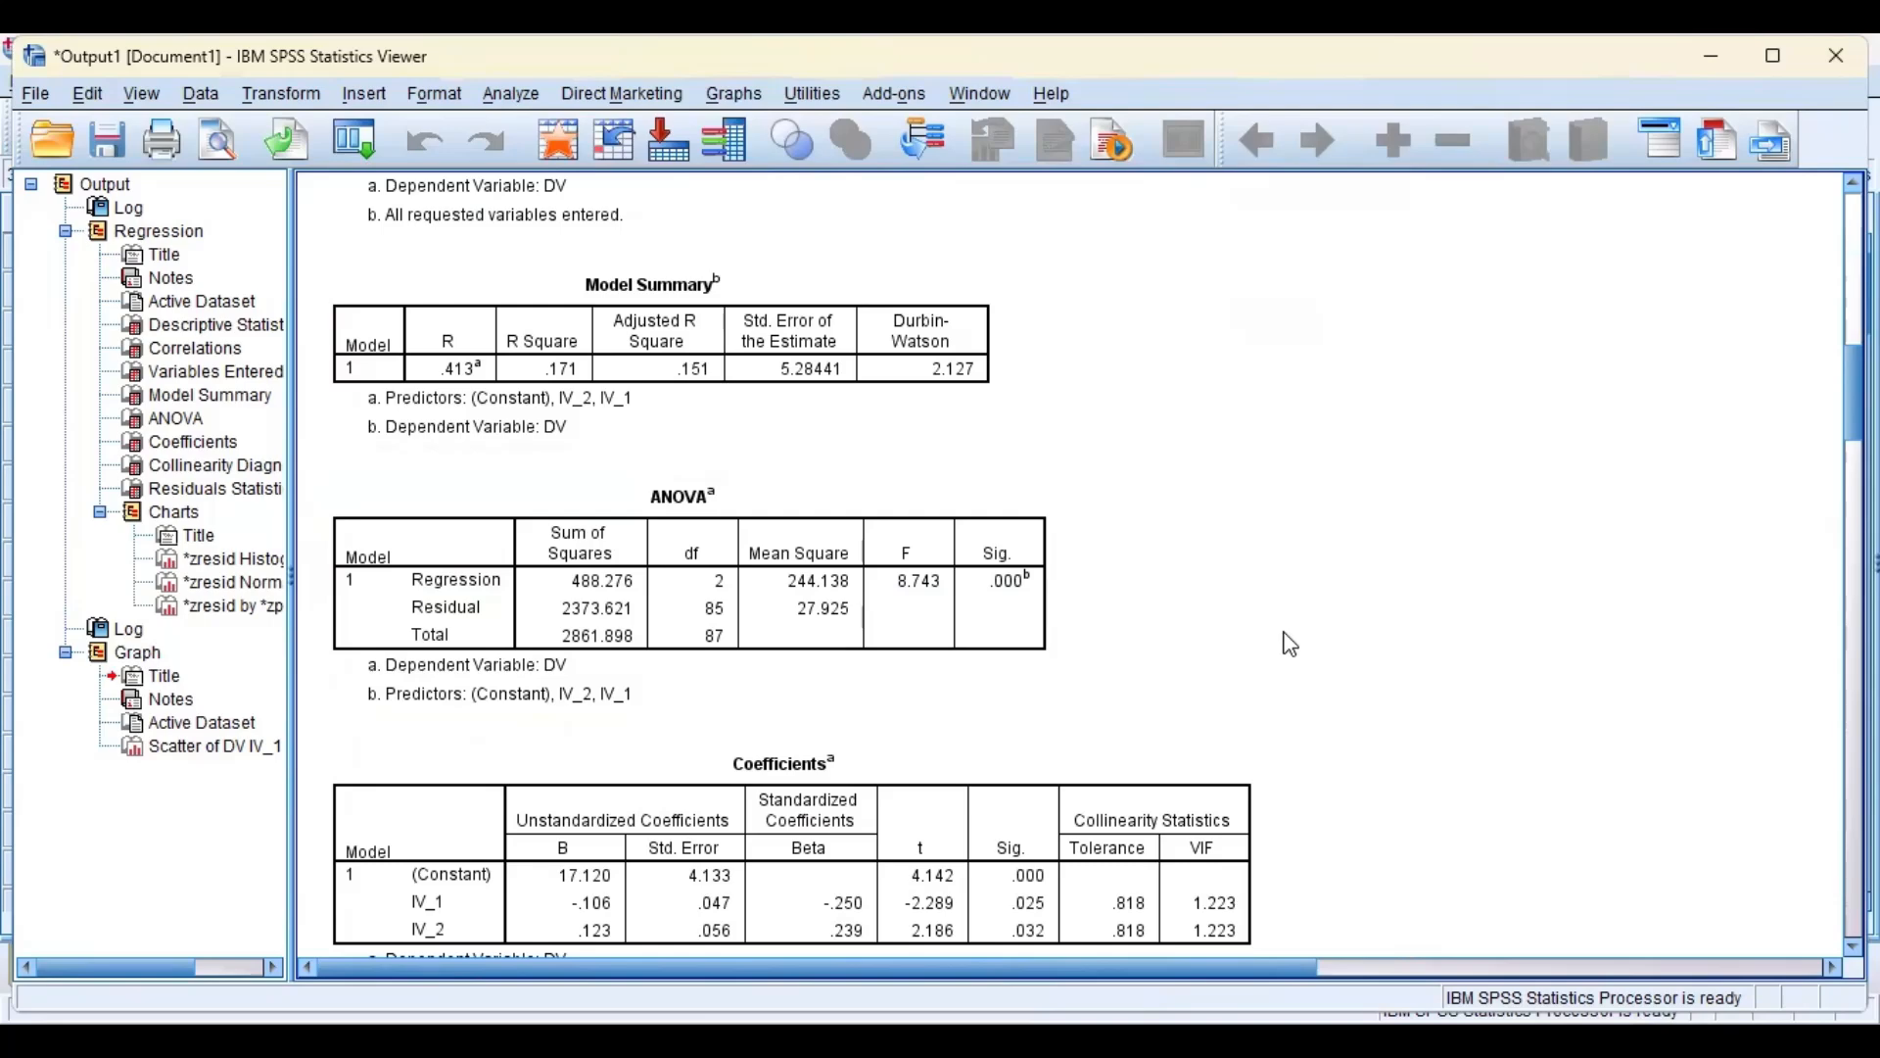
scroll(1288, 630, "down", 4)
left_click(960, 643)
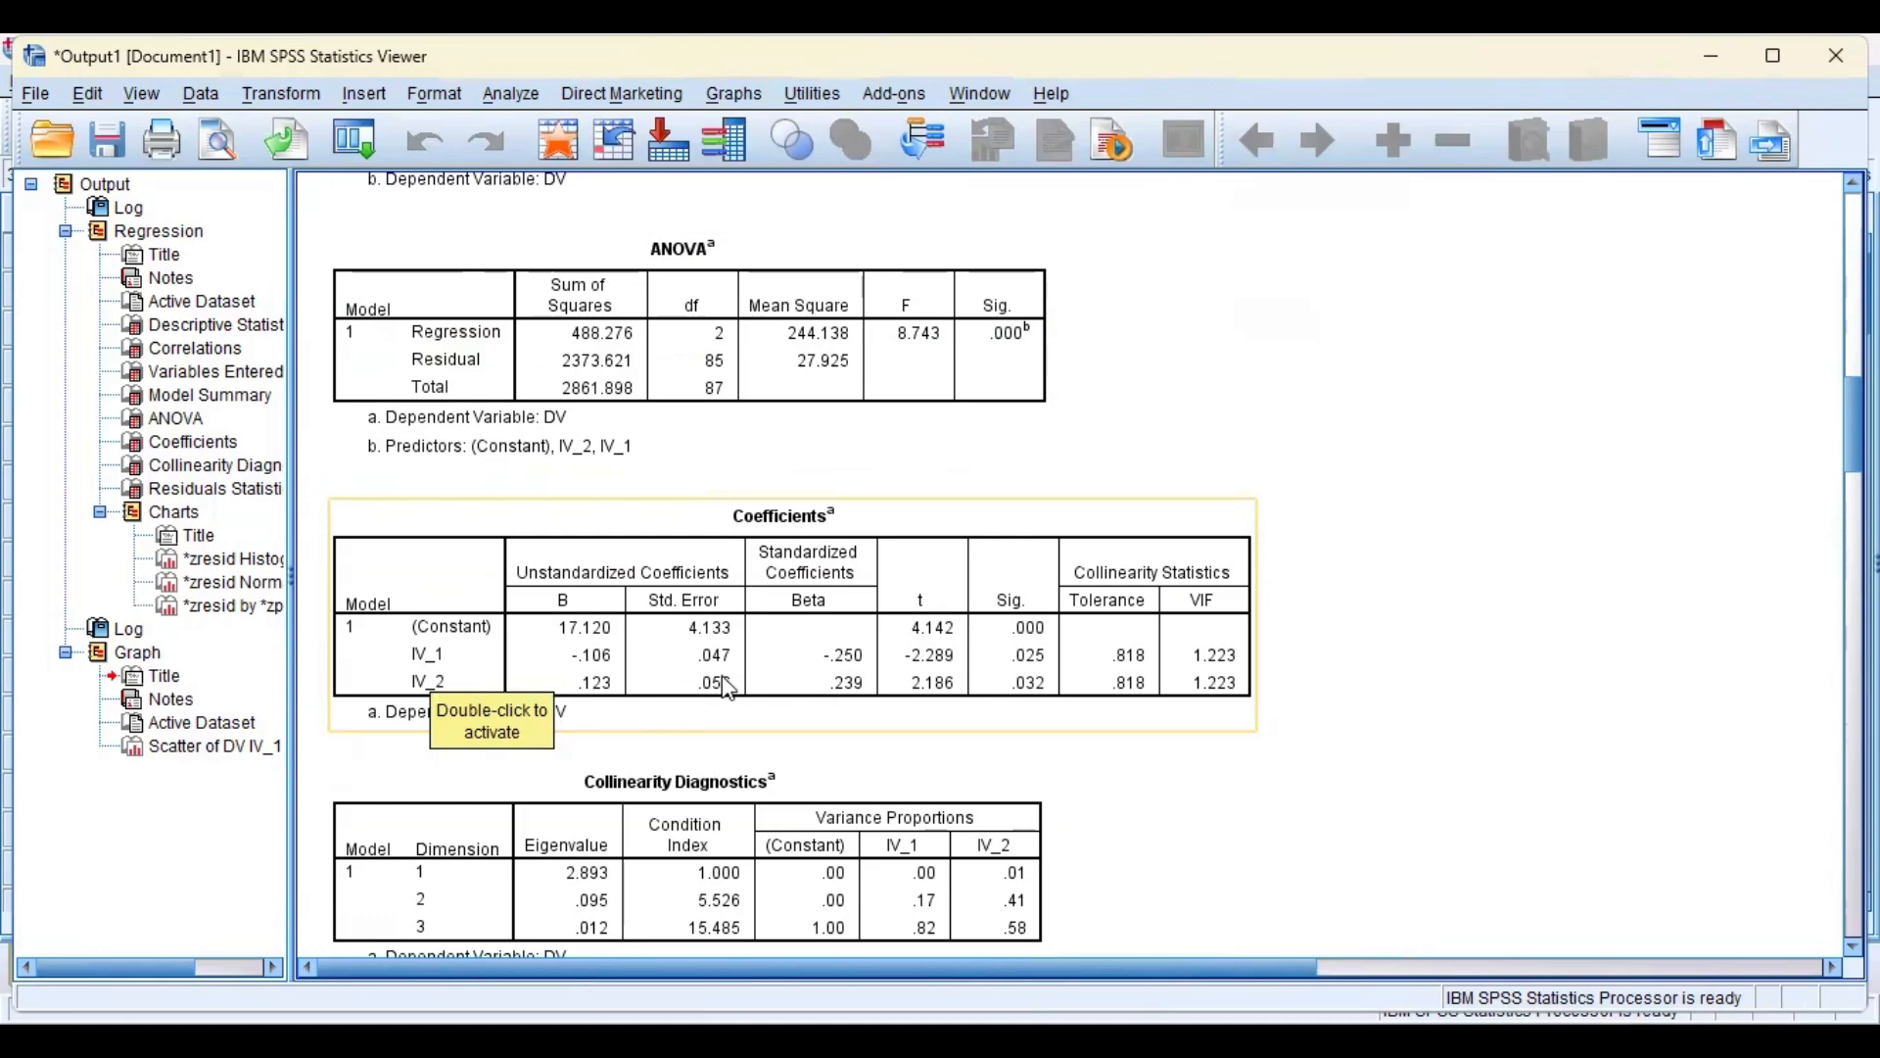
scroll(730, 689, "down", 5)
scroll(979, 686, "up", 3)
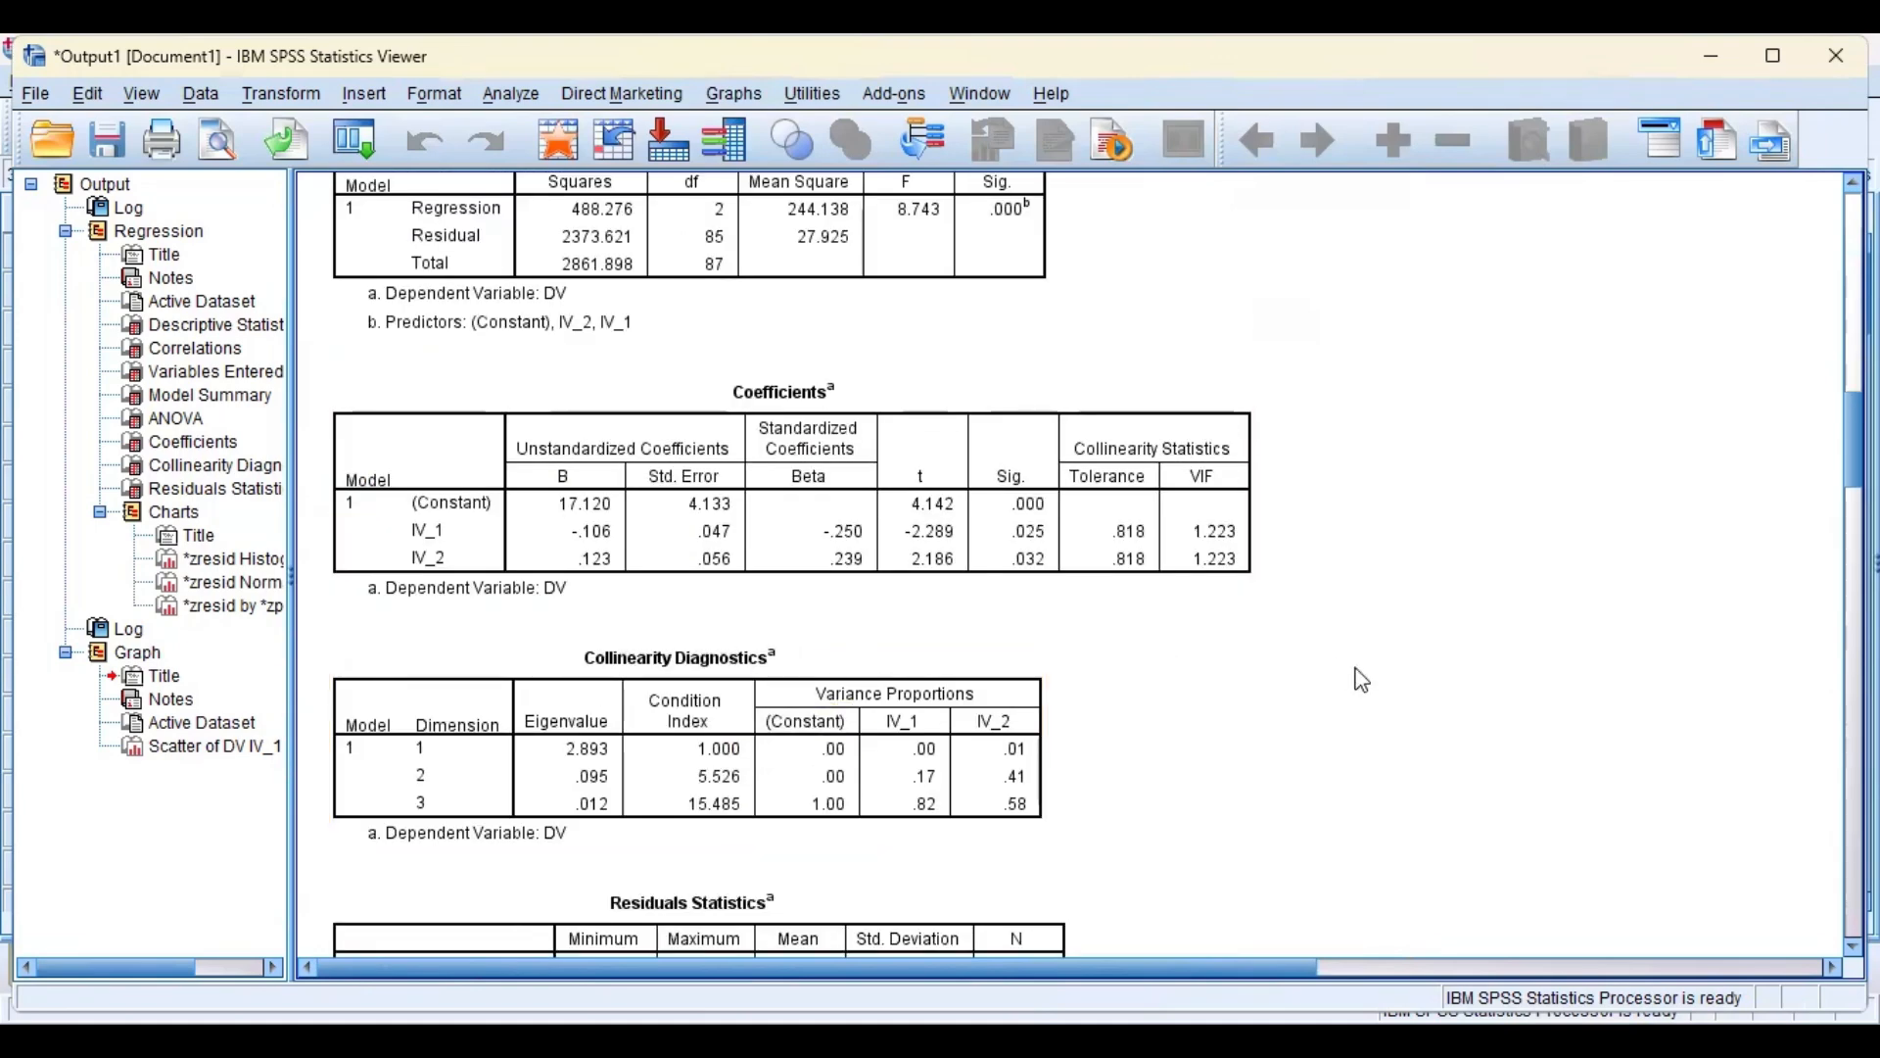
scroll(1362, 679, "up", 3)
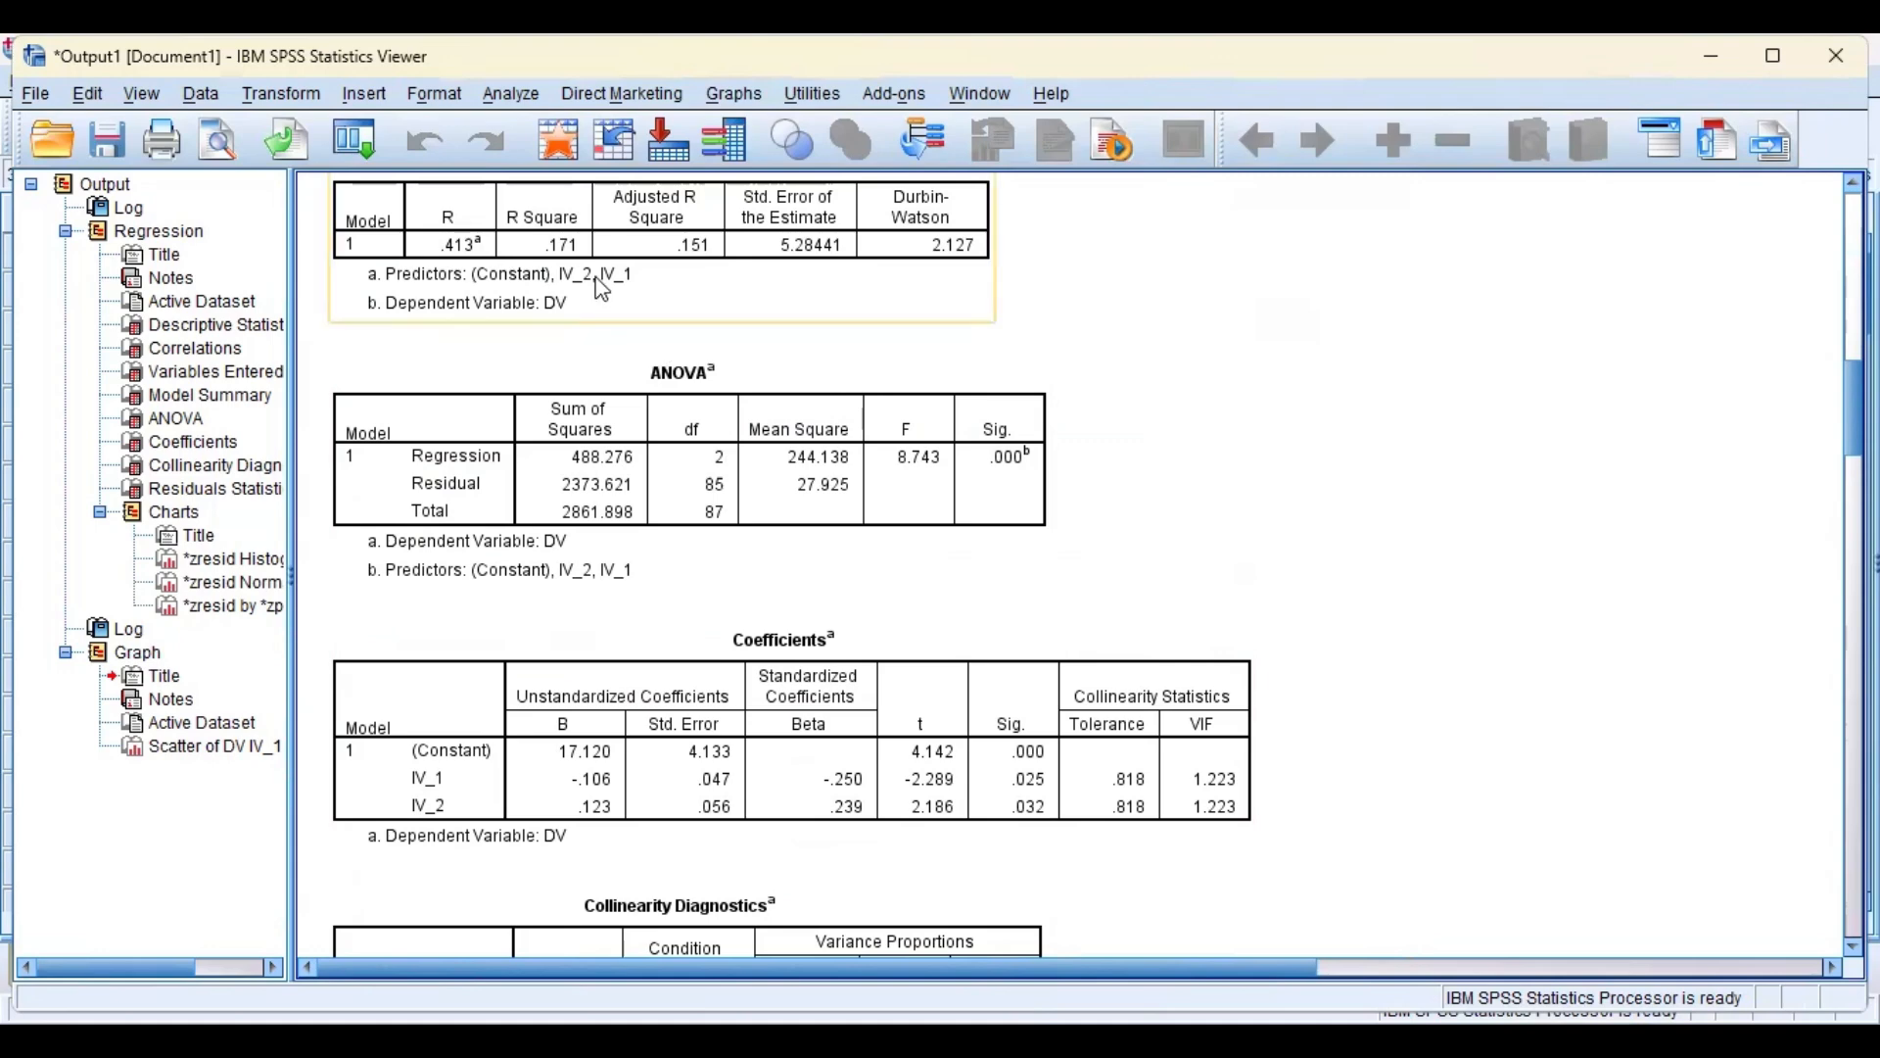
scroll(710, 463, "down", 3)
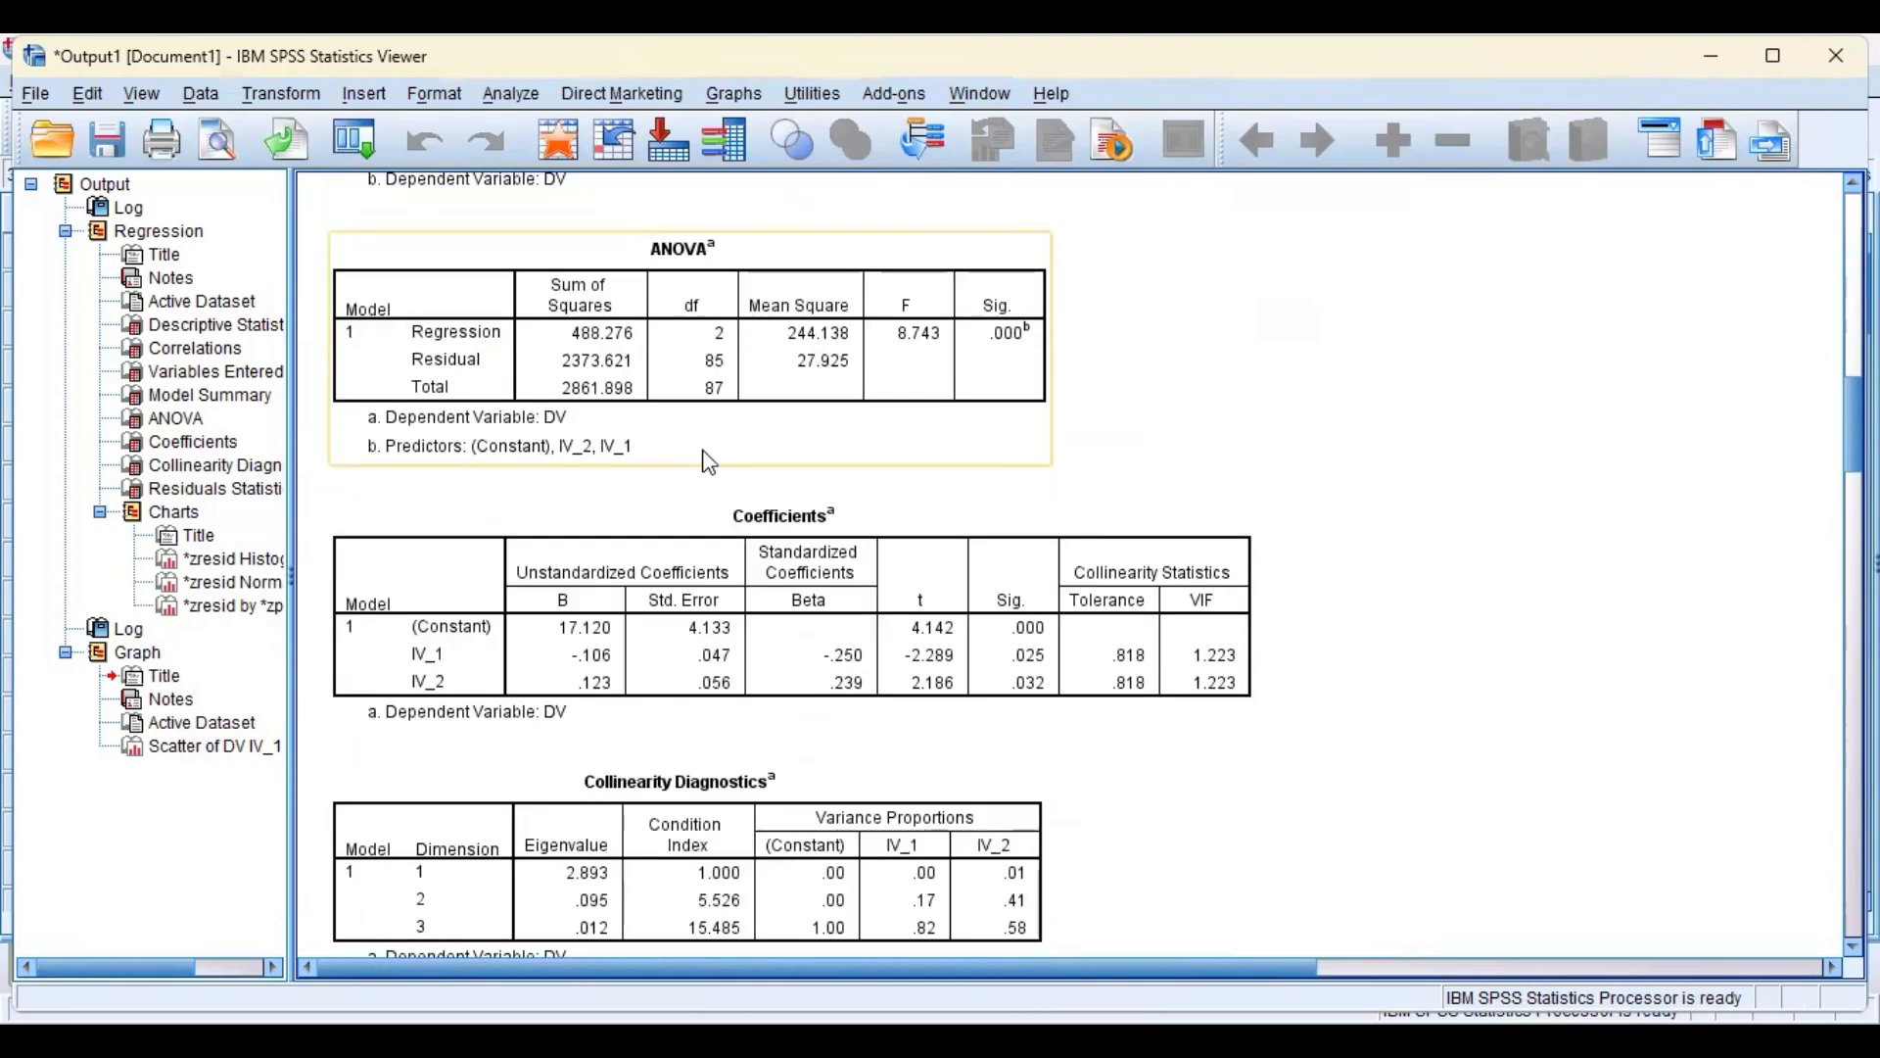
scroll(769, 534, "down", 3)
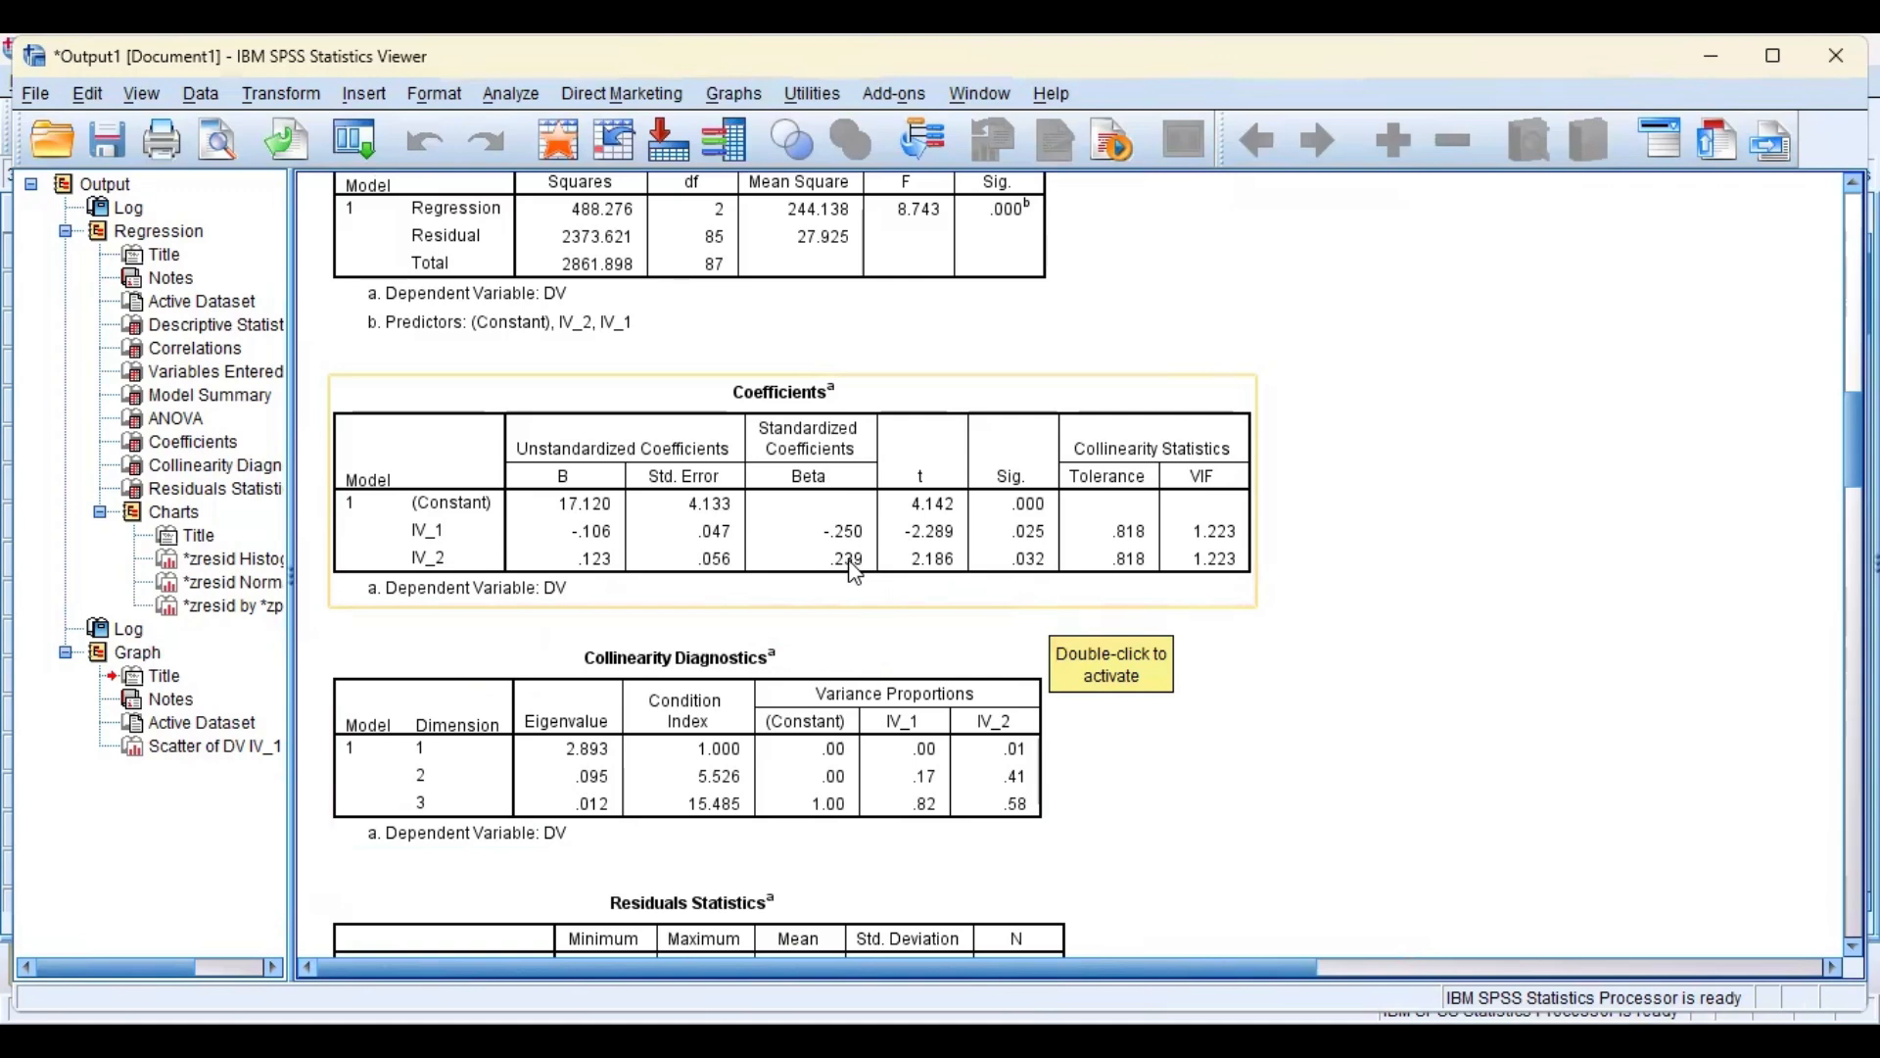
key("alt+Tab")
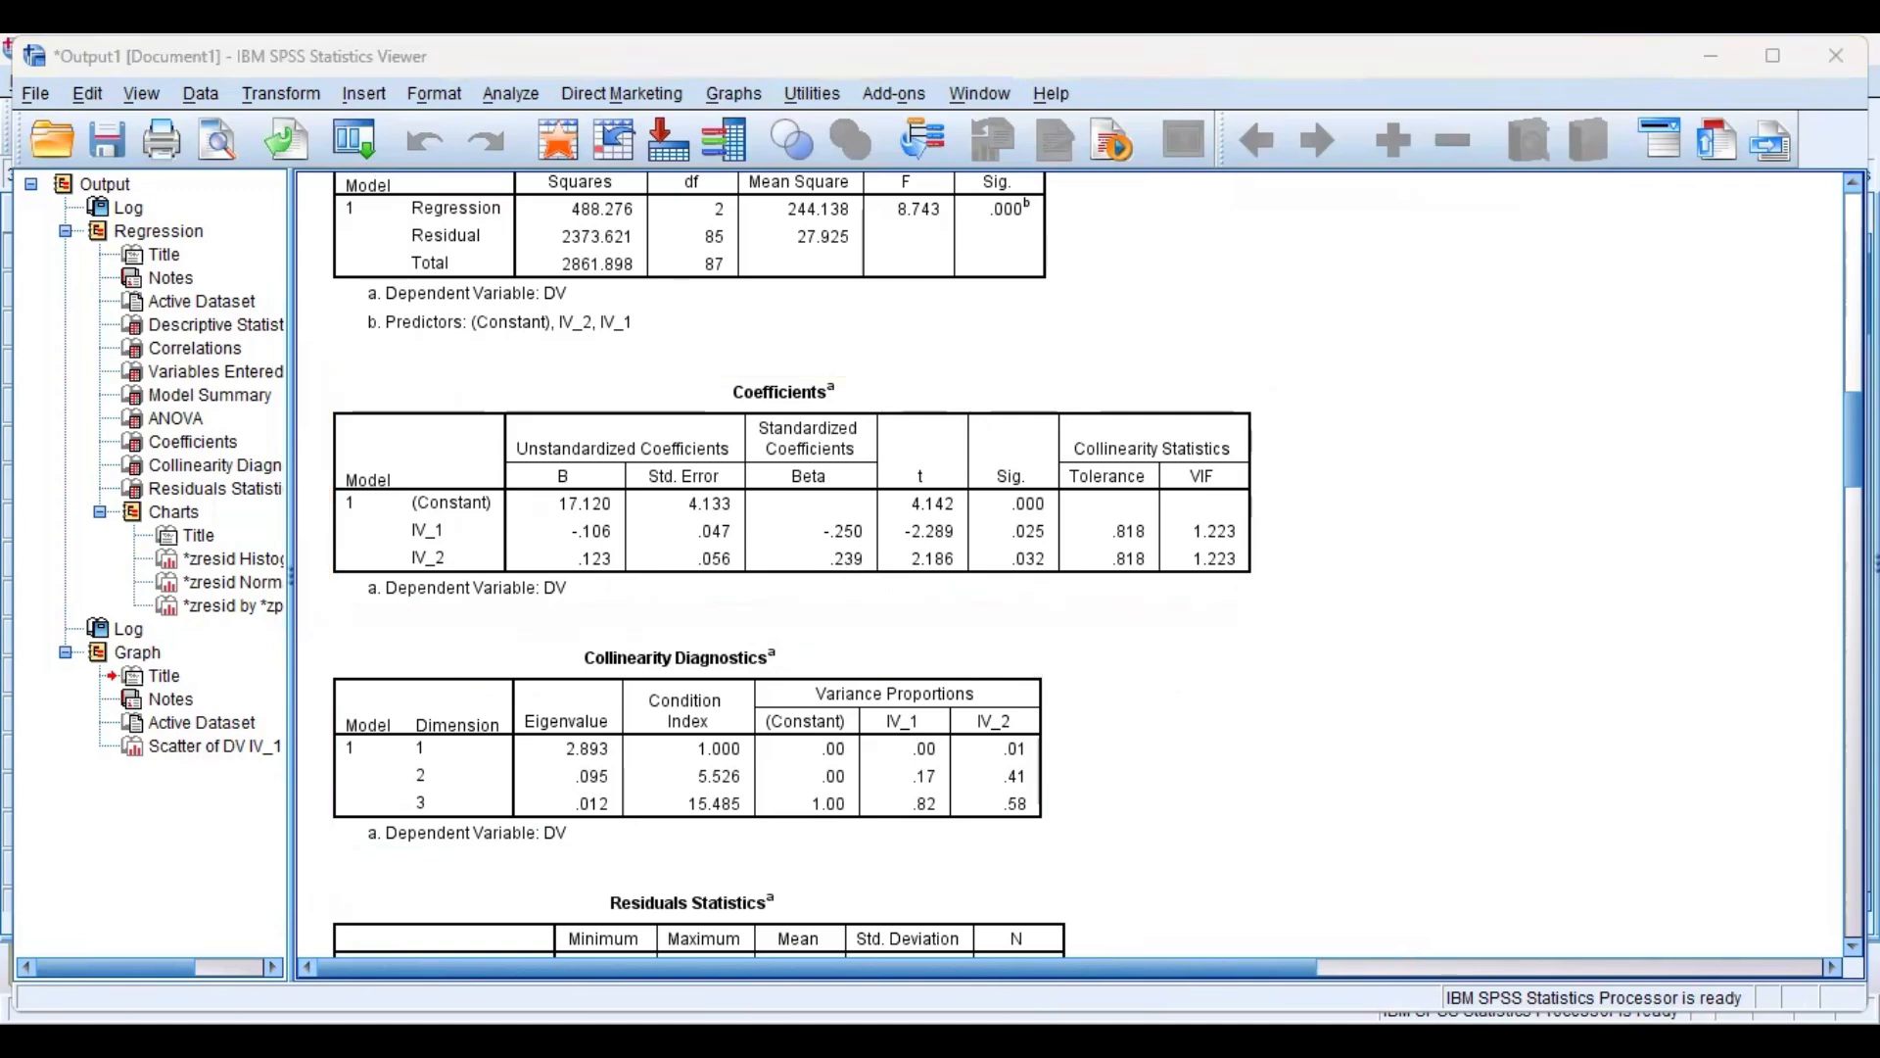